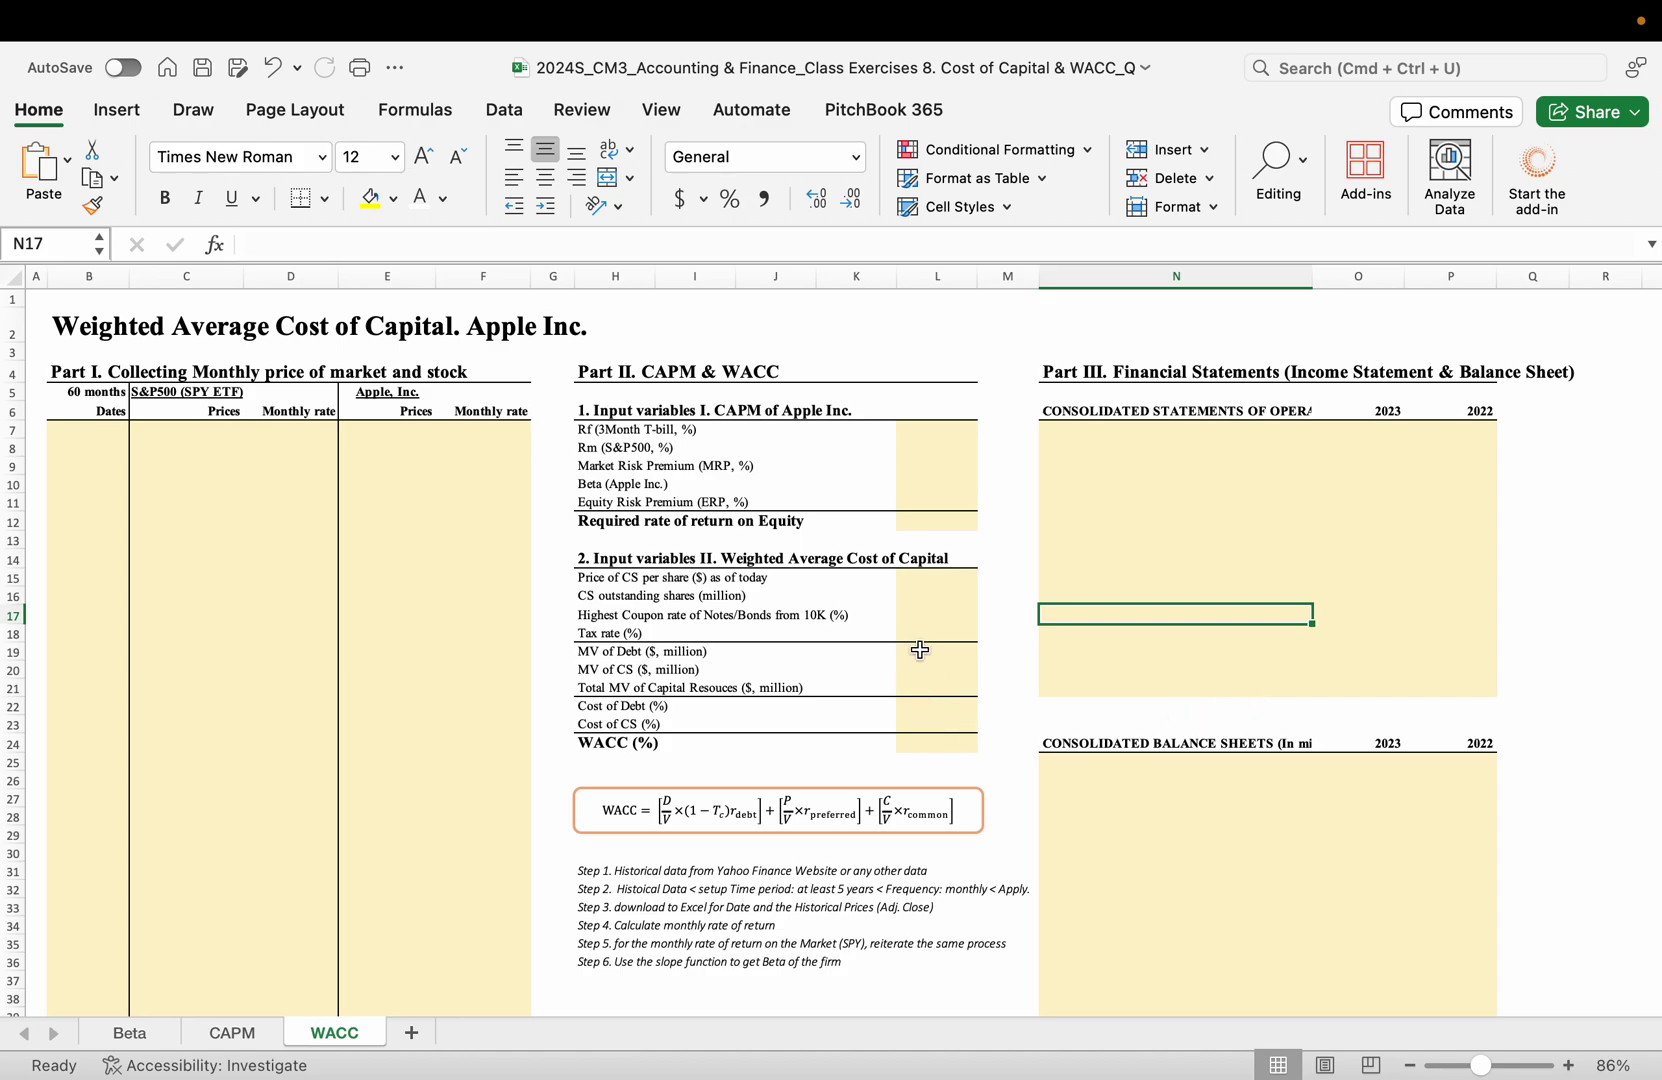
- Point out the WACC result row, then select the first Dates cell in Part I
click(586, 526)
drag(556, 760, 906, 752)
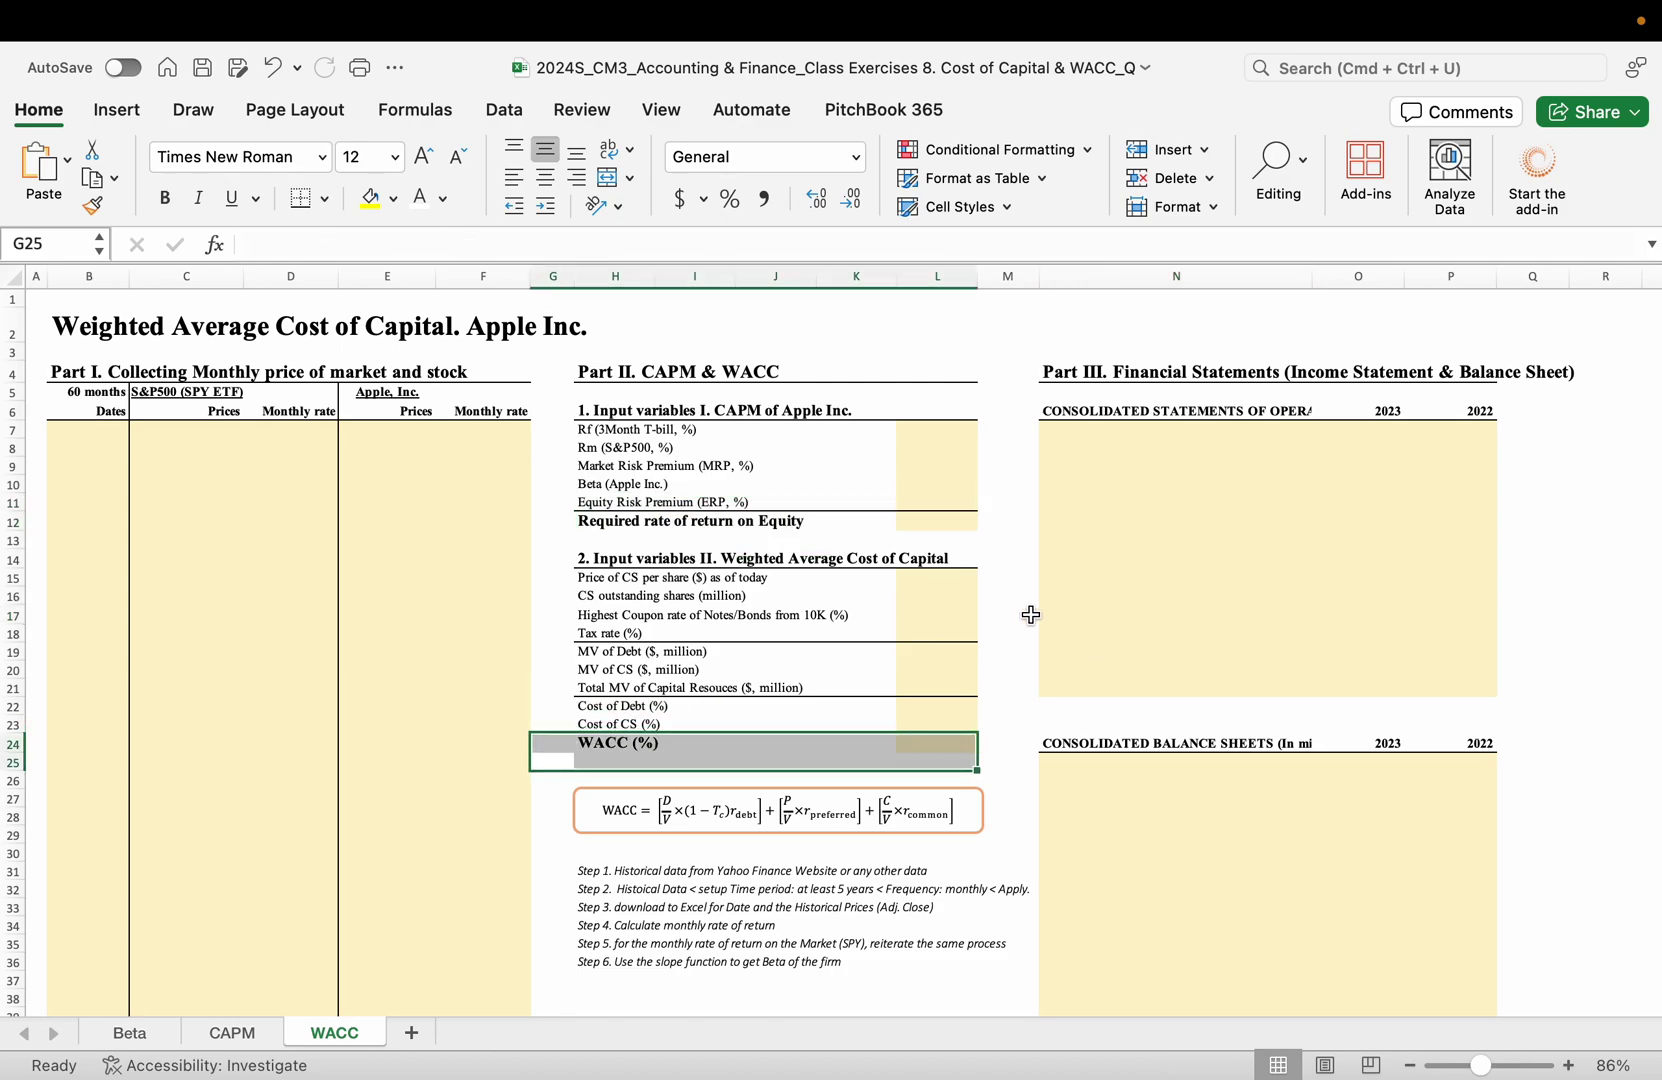
click(1175, 581)
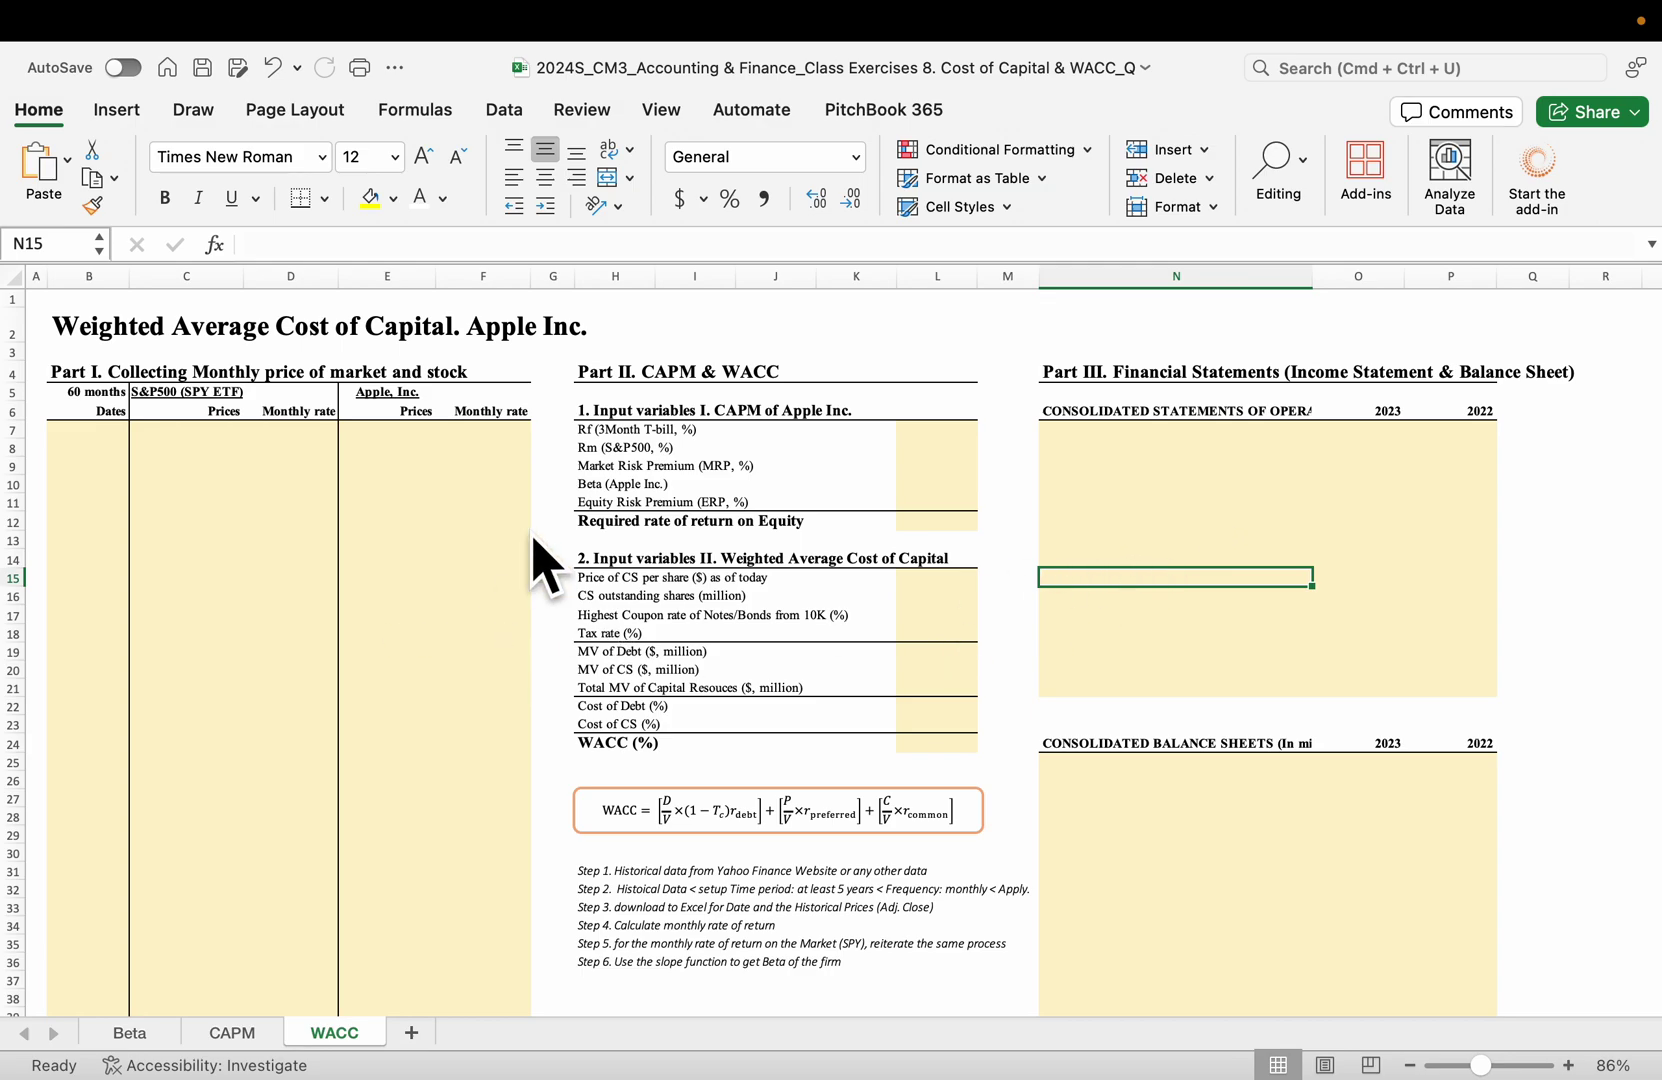
click(73, 430)
shift+click(288, 431)
click(102, 447)
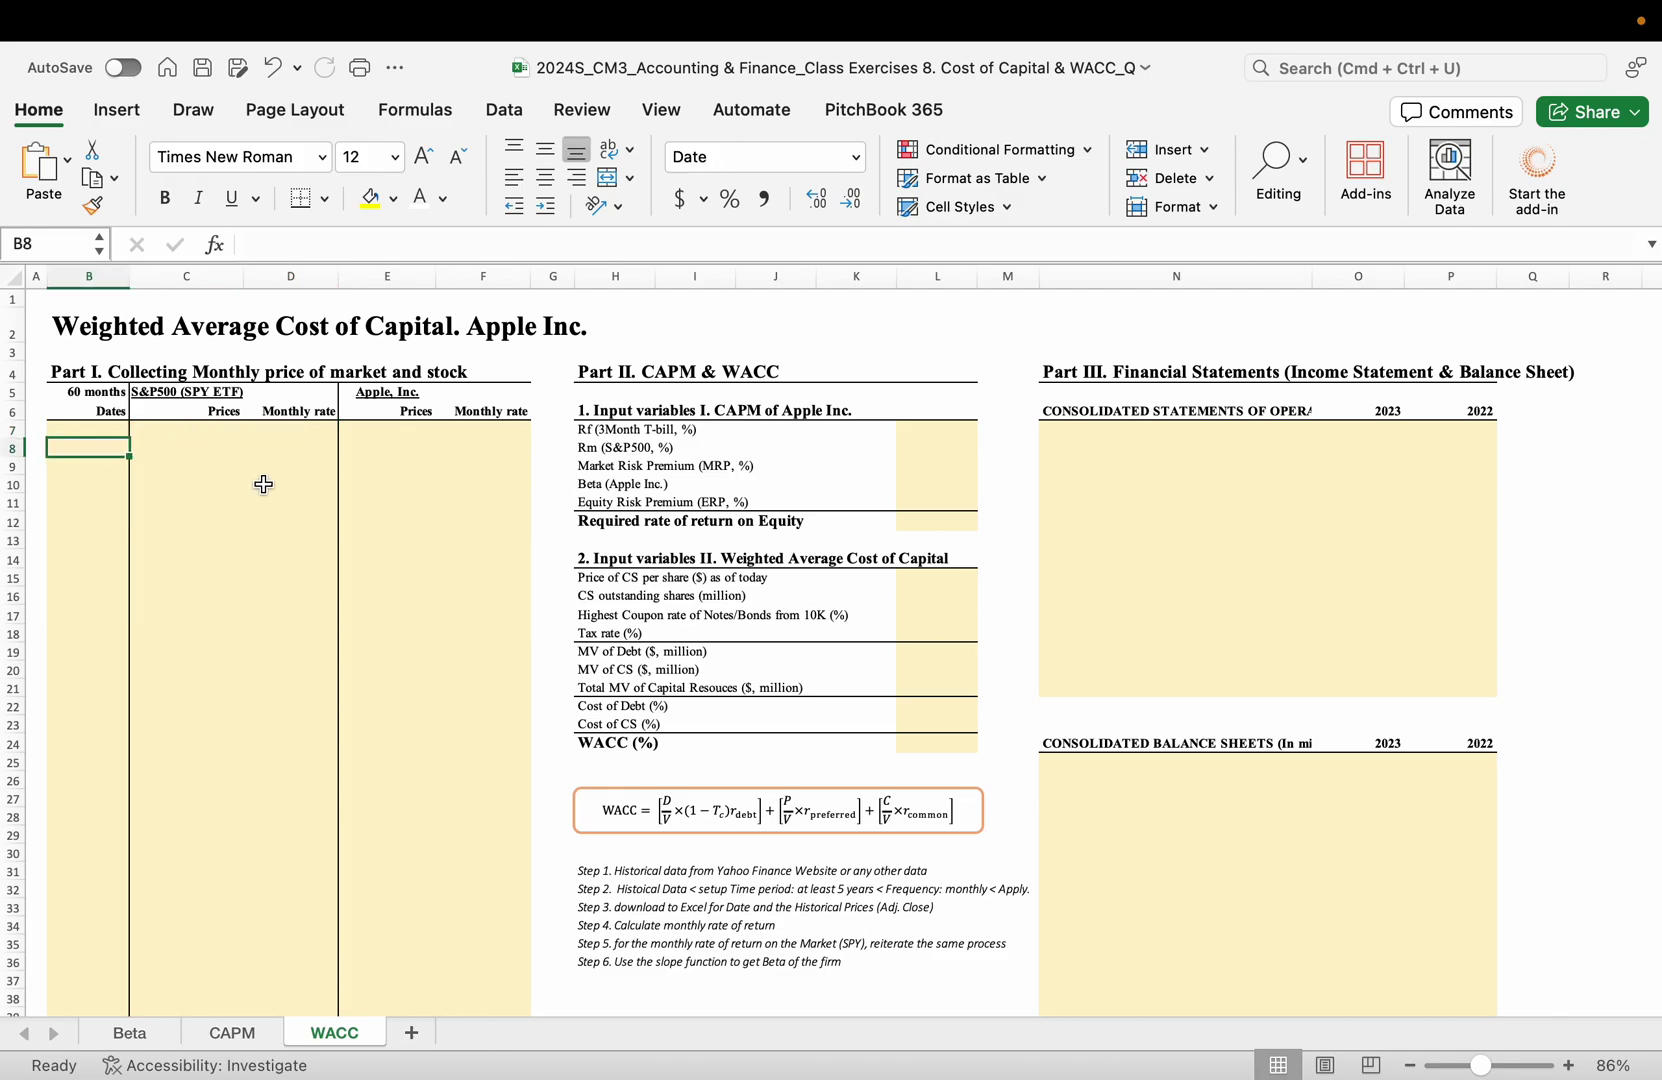
- Open Apple's page on Yahoo Finance in a new browser tab
key(super+Tab)
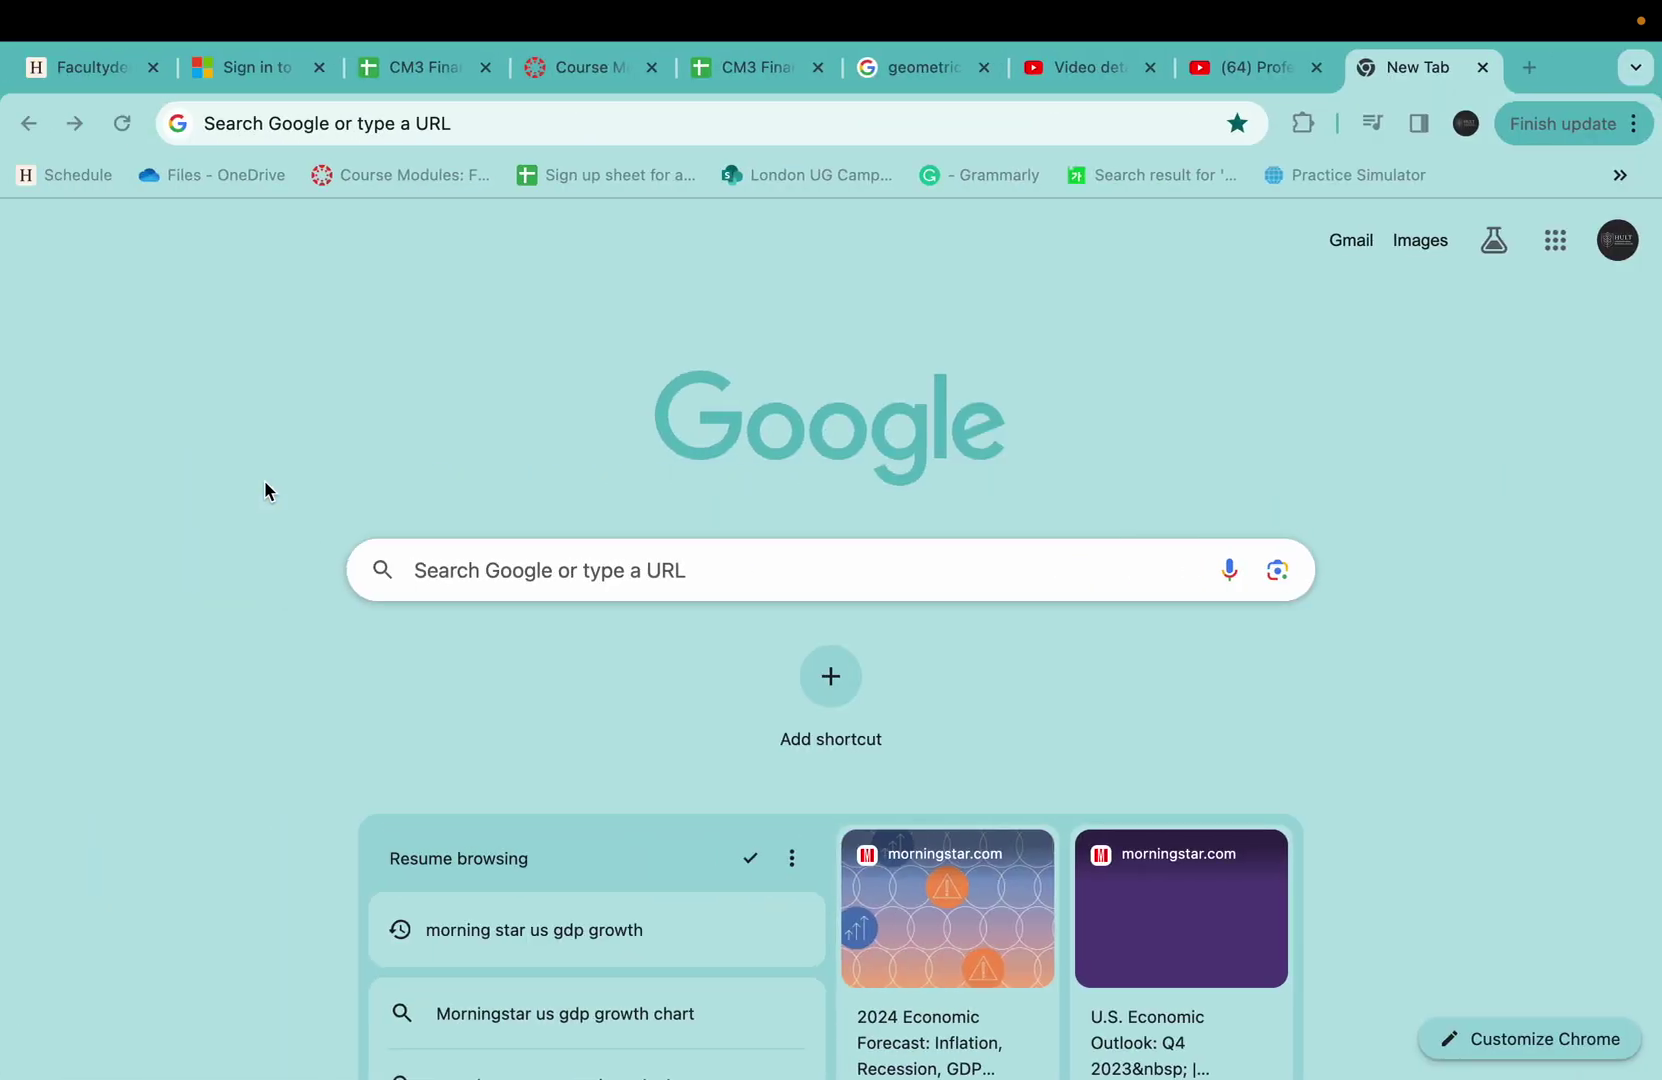
click(1528, 67)
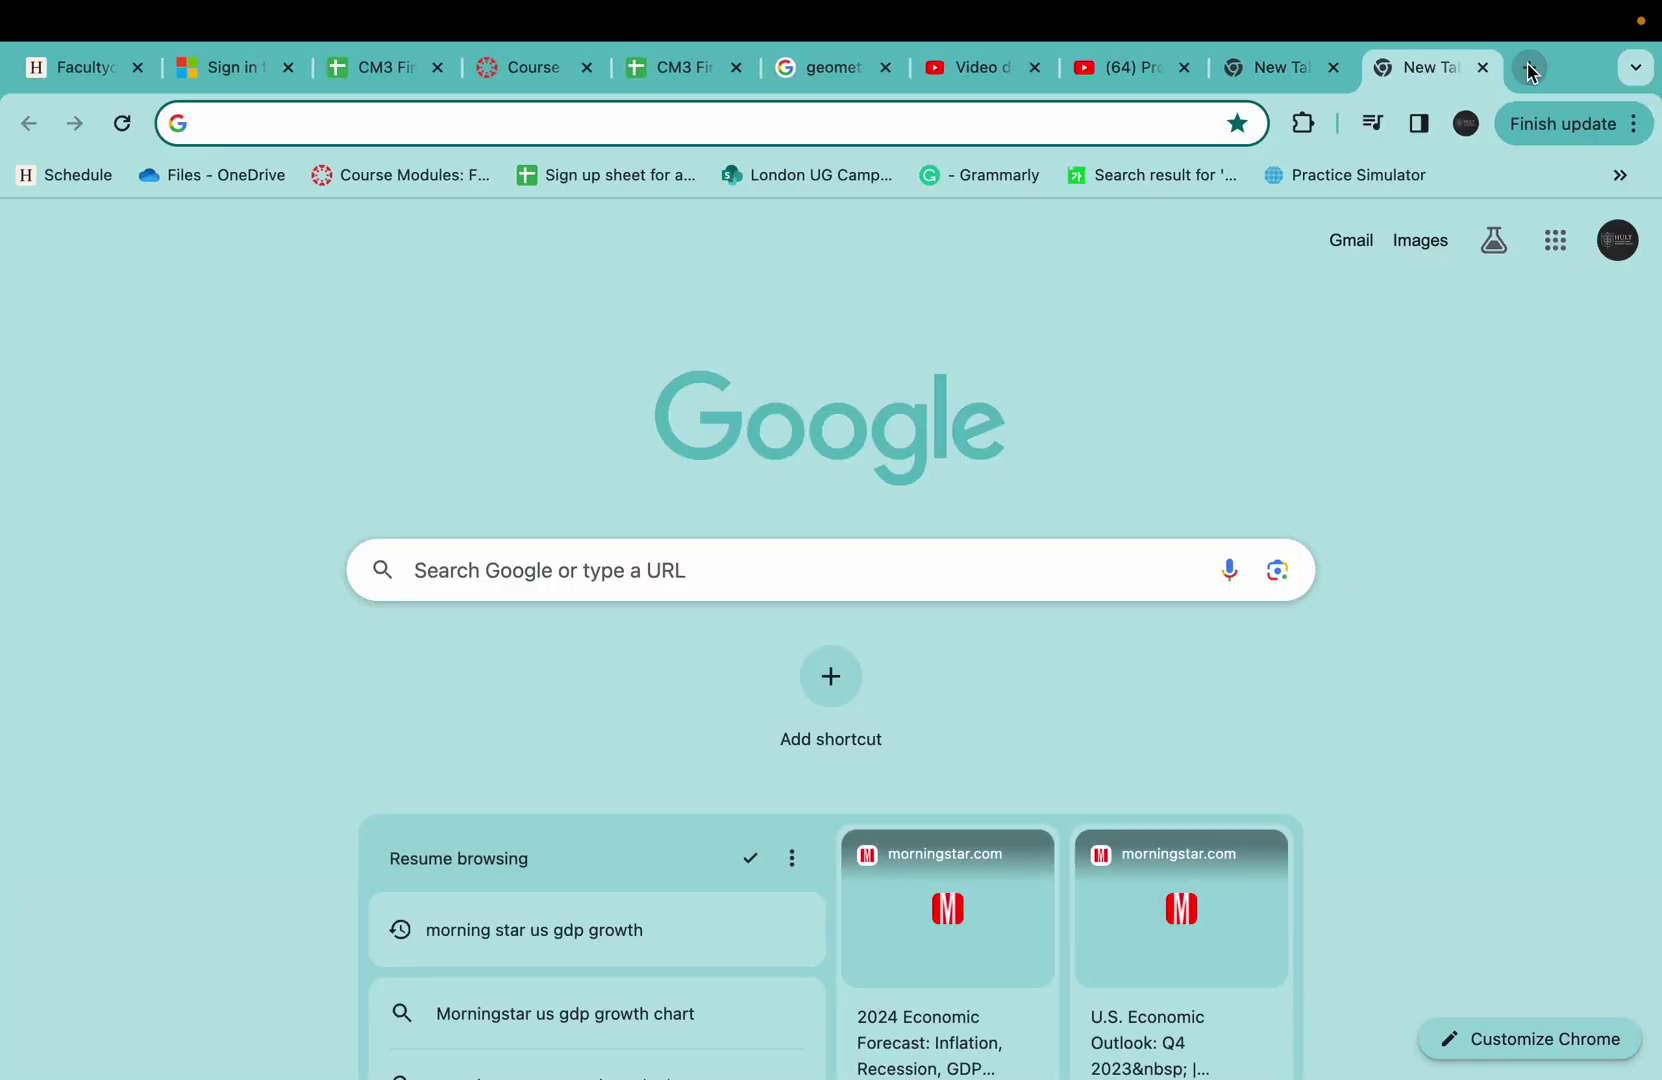
text(yag)
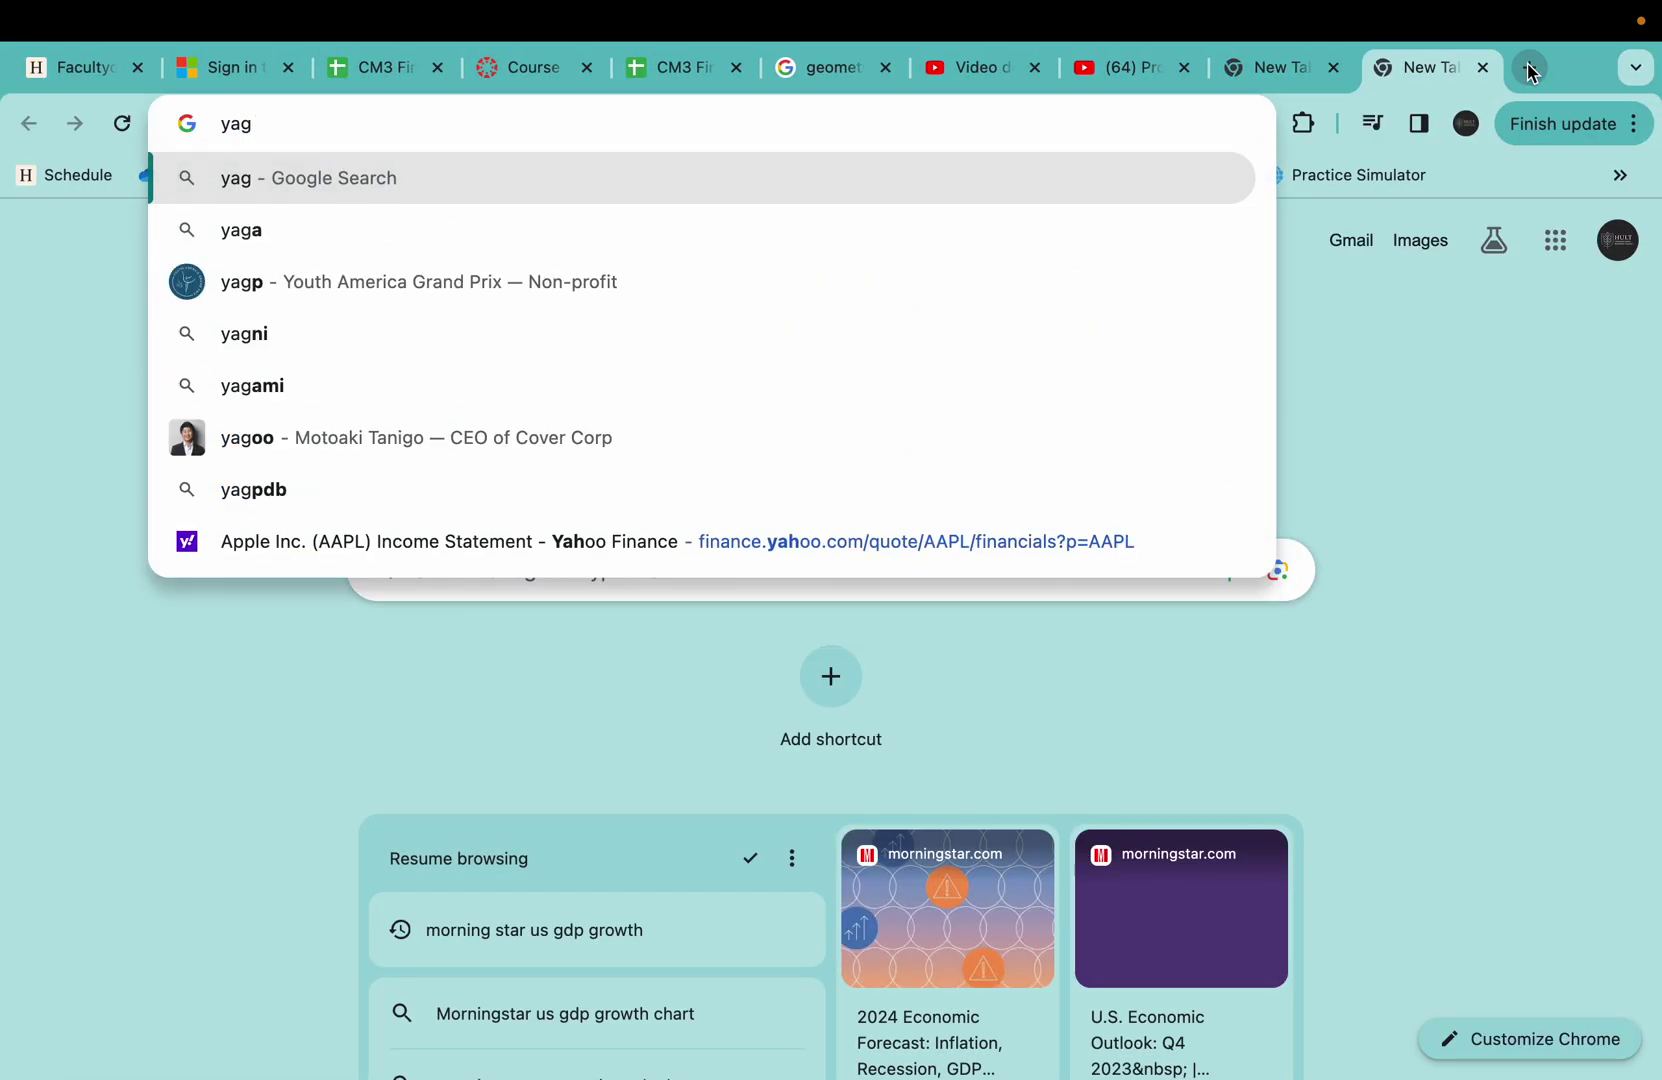
key(BackSpace)
key(BackSpace)
text(ag)
key(BackSpace)
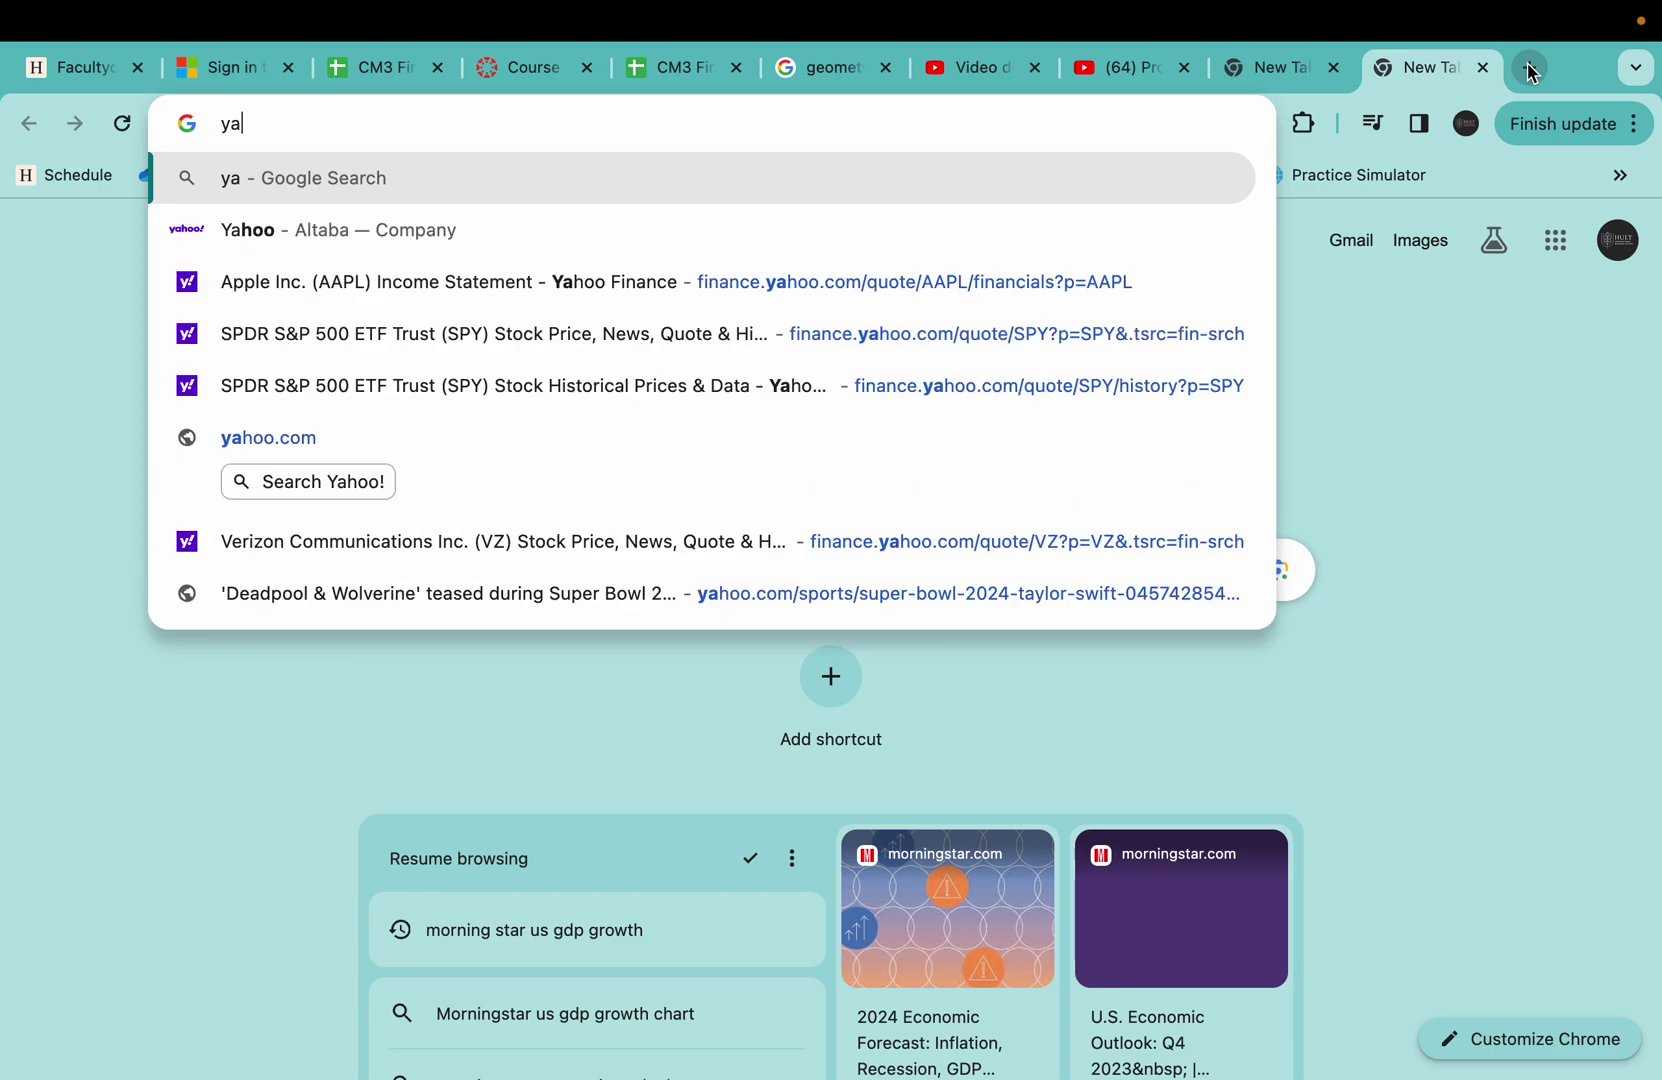
click(391, 288)
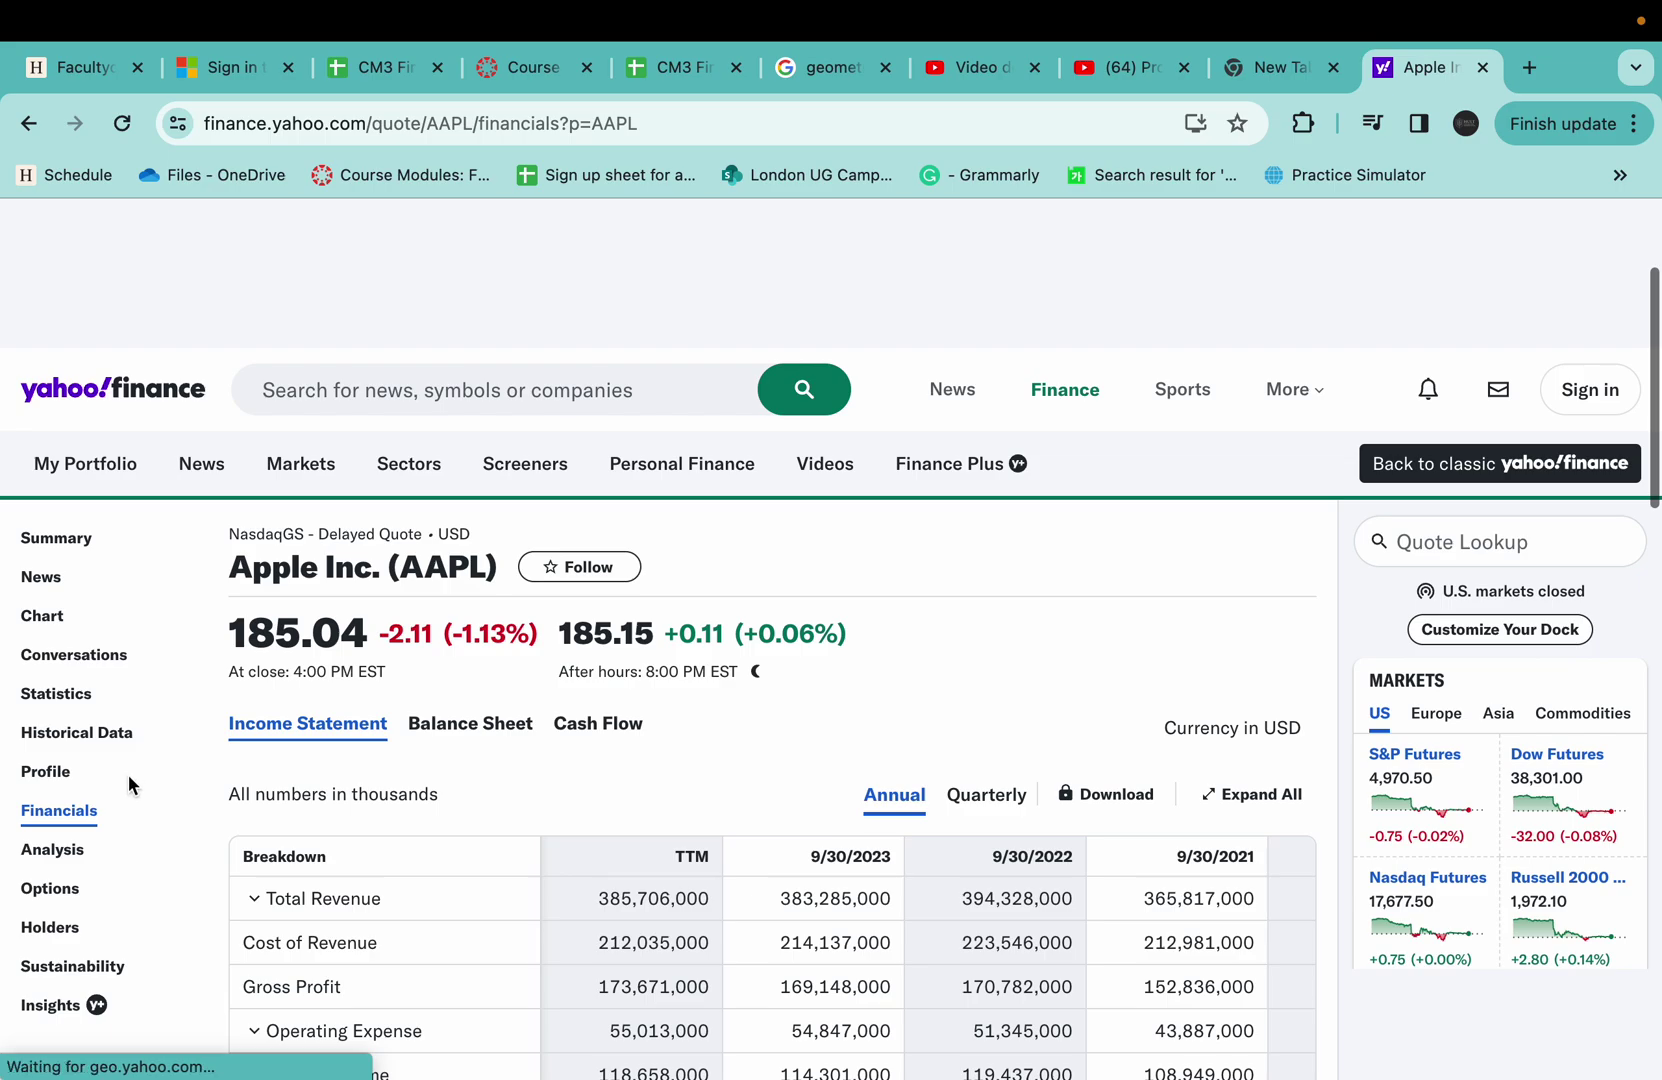
- Download Apple's 5Y monthly historical prices and save the file as AAPL (2)
click(84, 748)
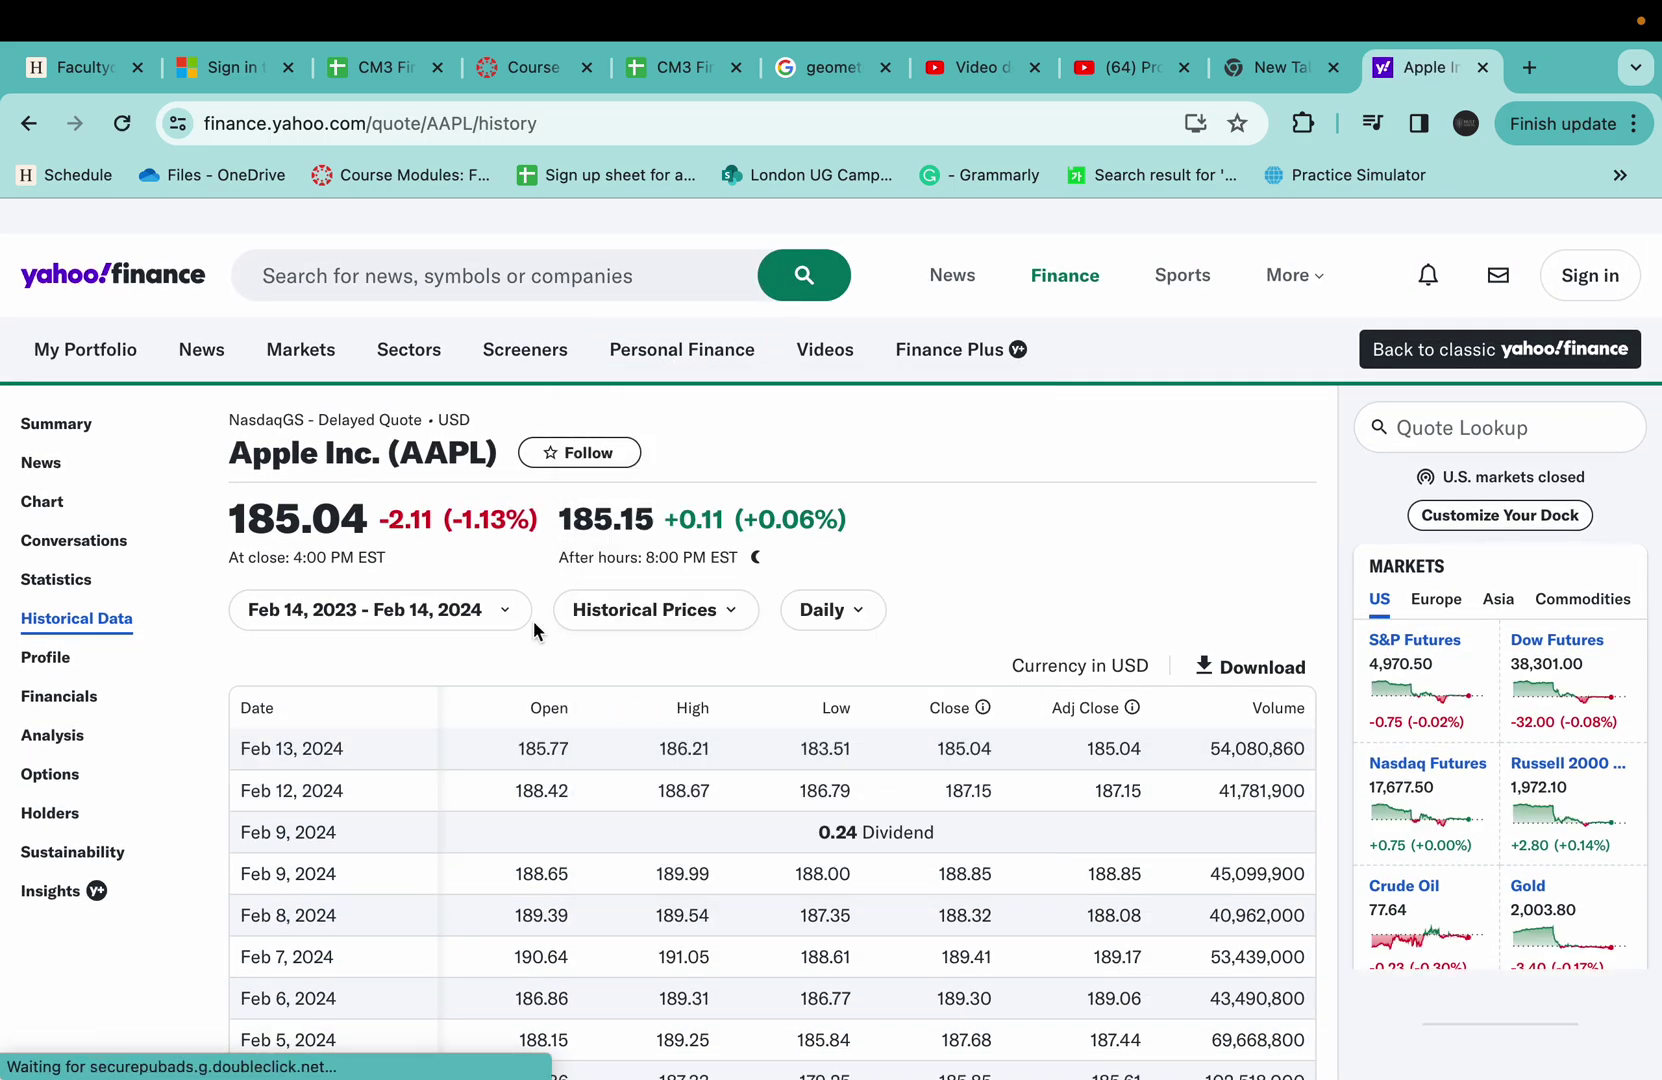
click(497, 610)
click(430, 551)
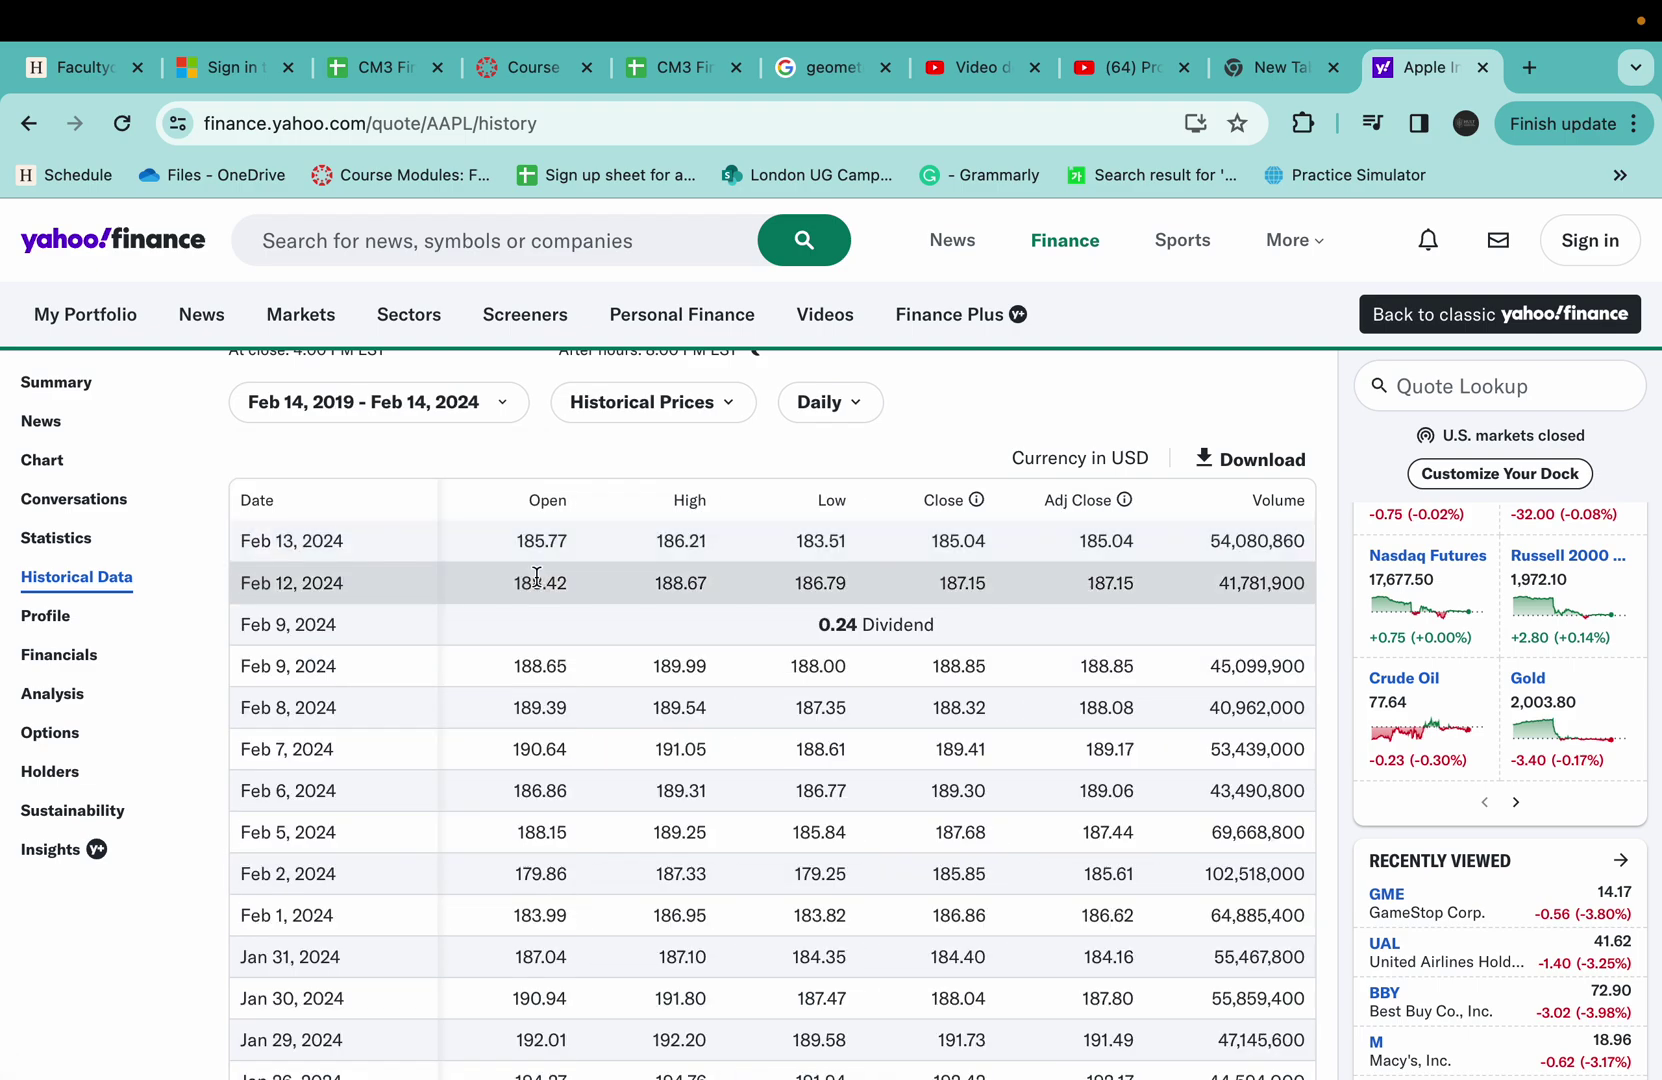
scroll(500, 560, up, 2)
click(839, 512)
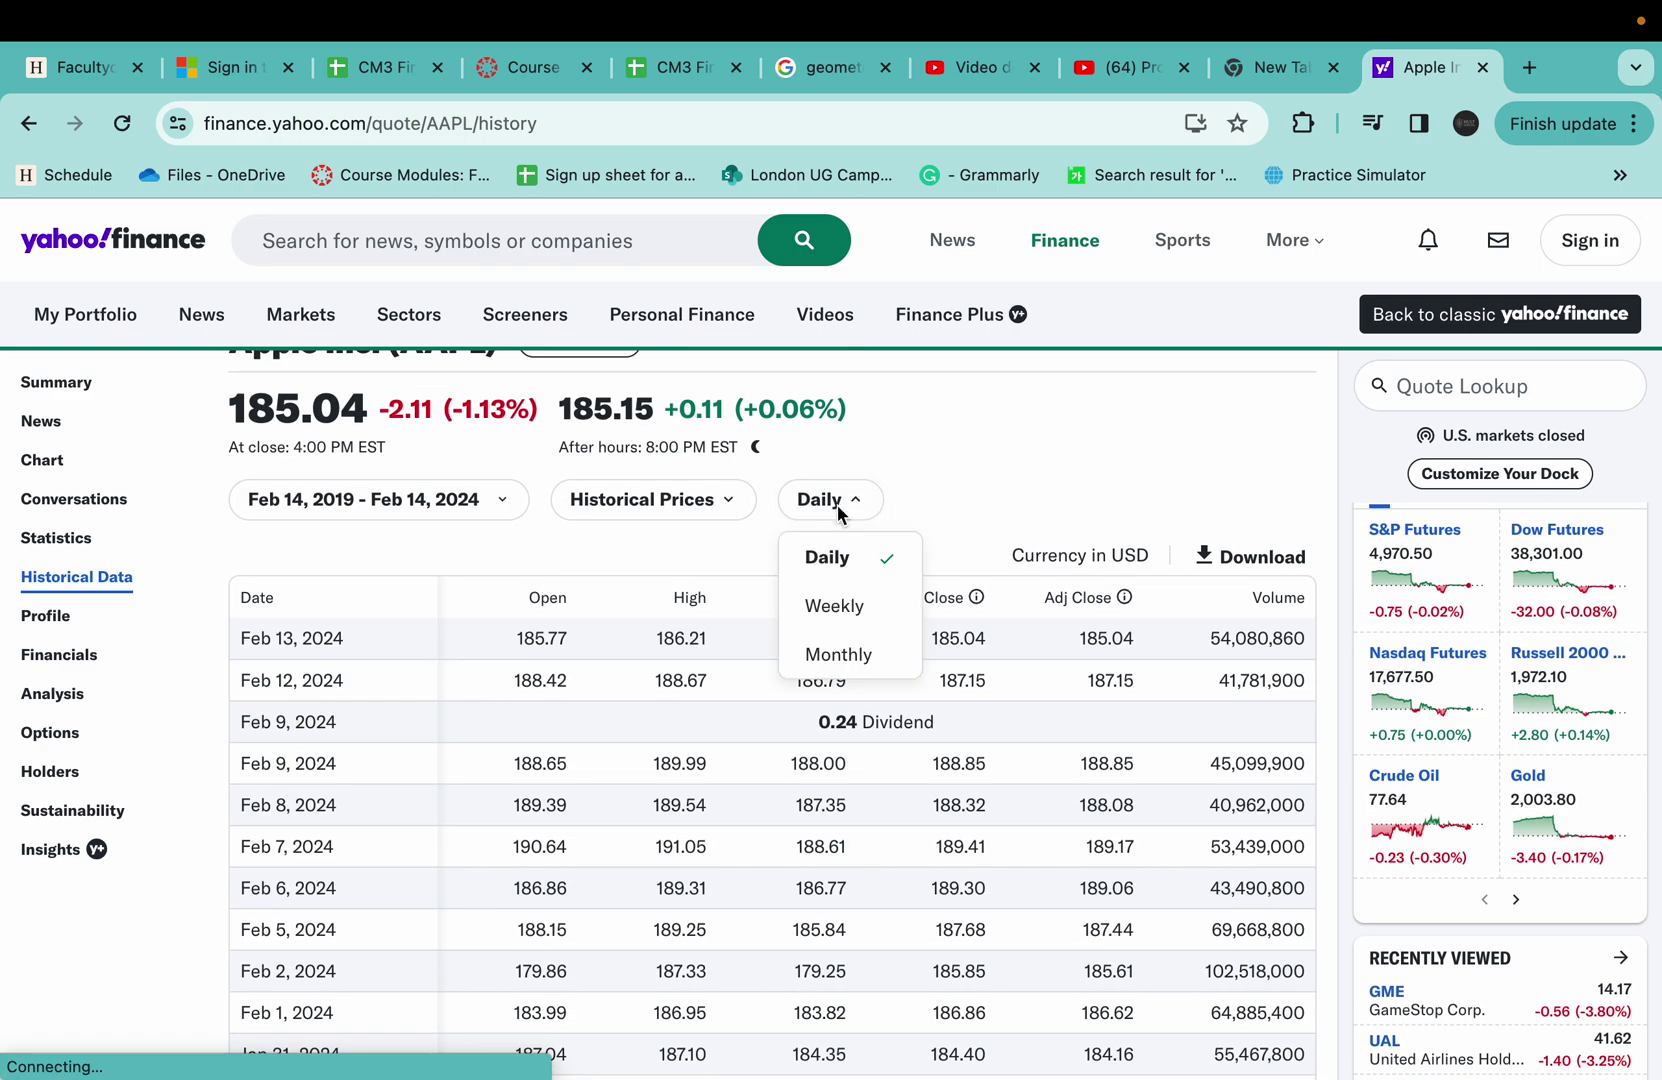
click(853, 655)
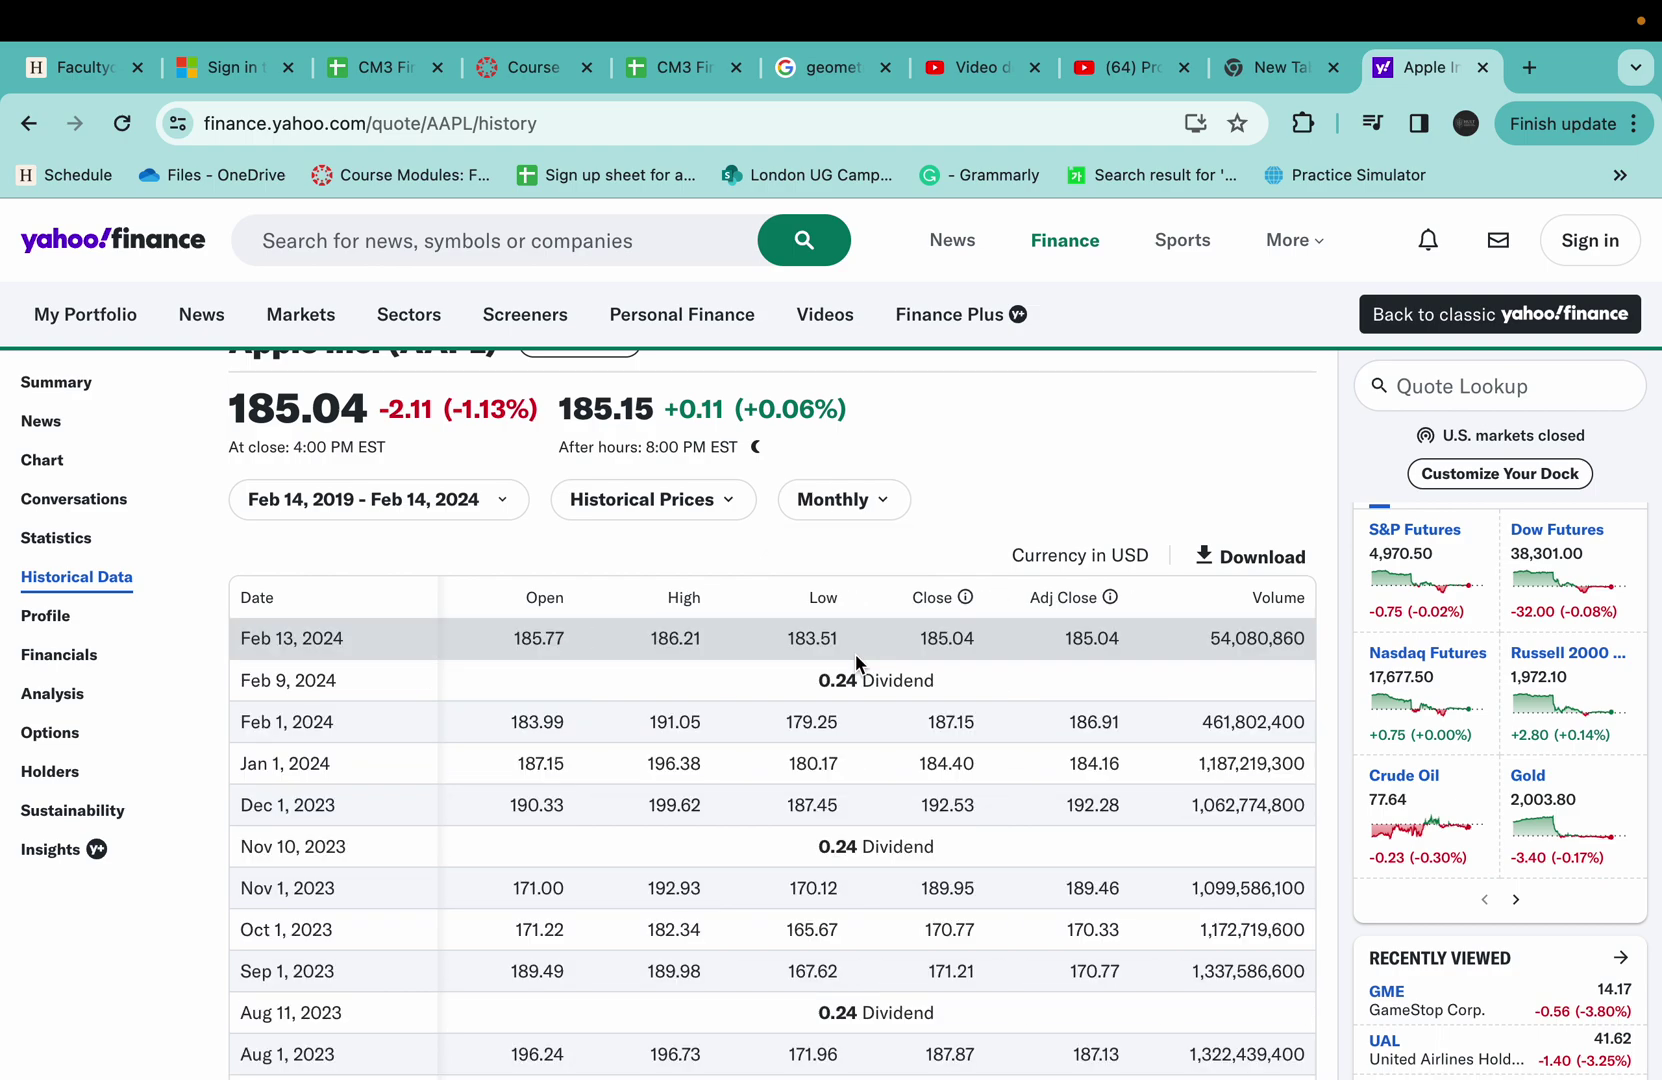
click(1249, 560)
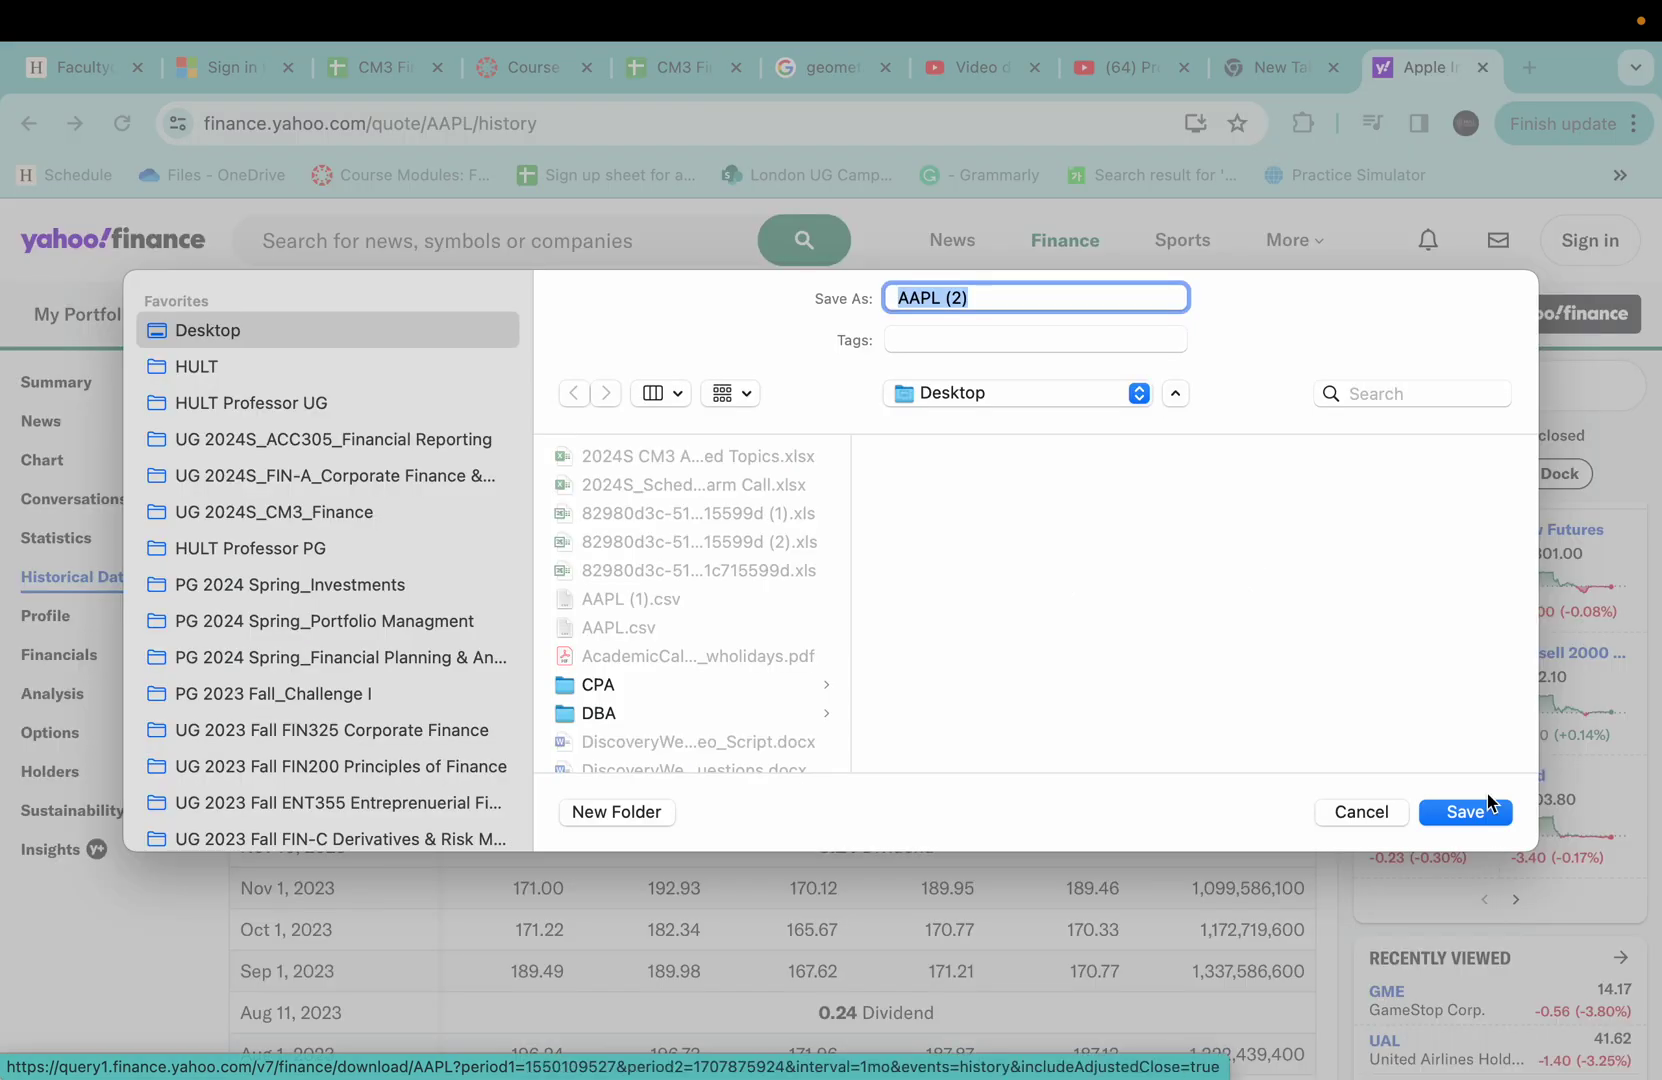
click(1466, 812)
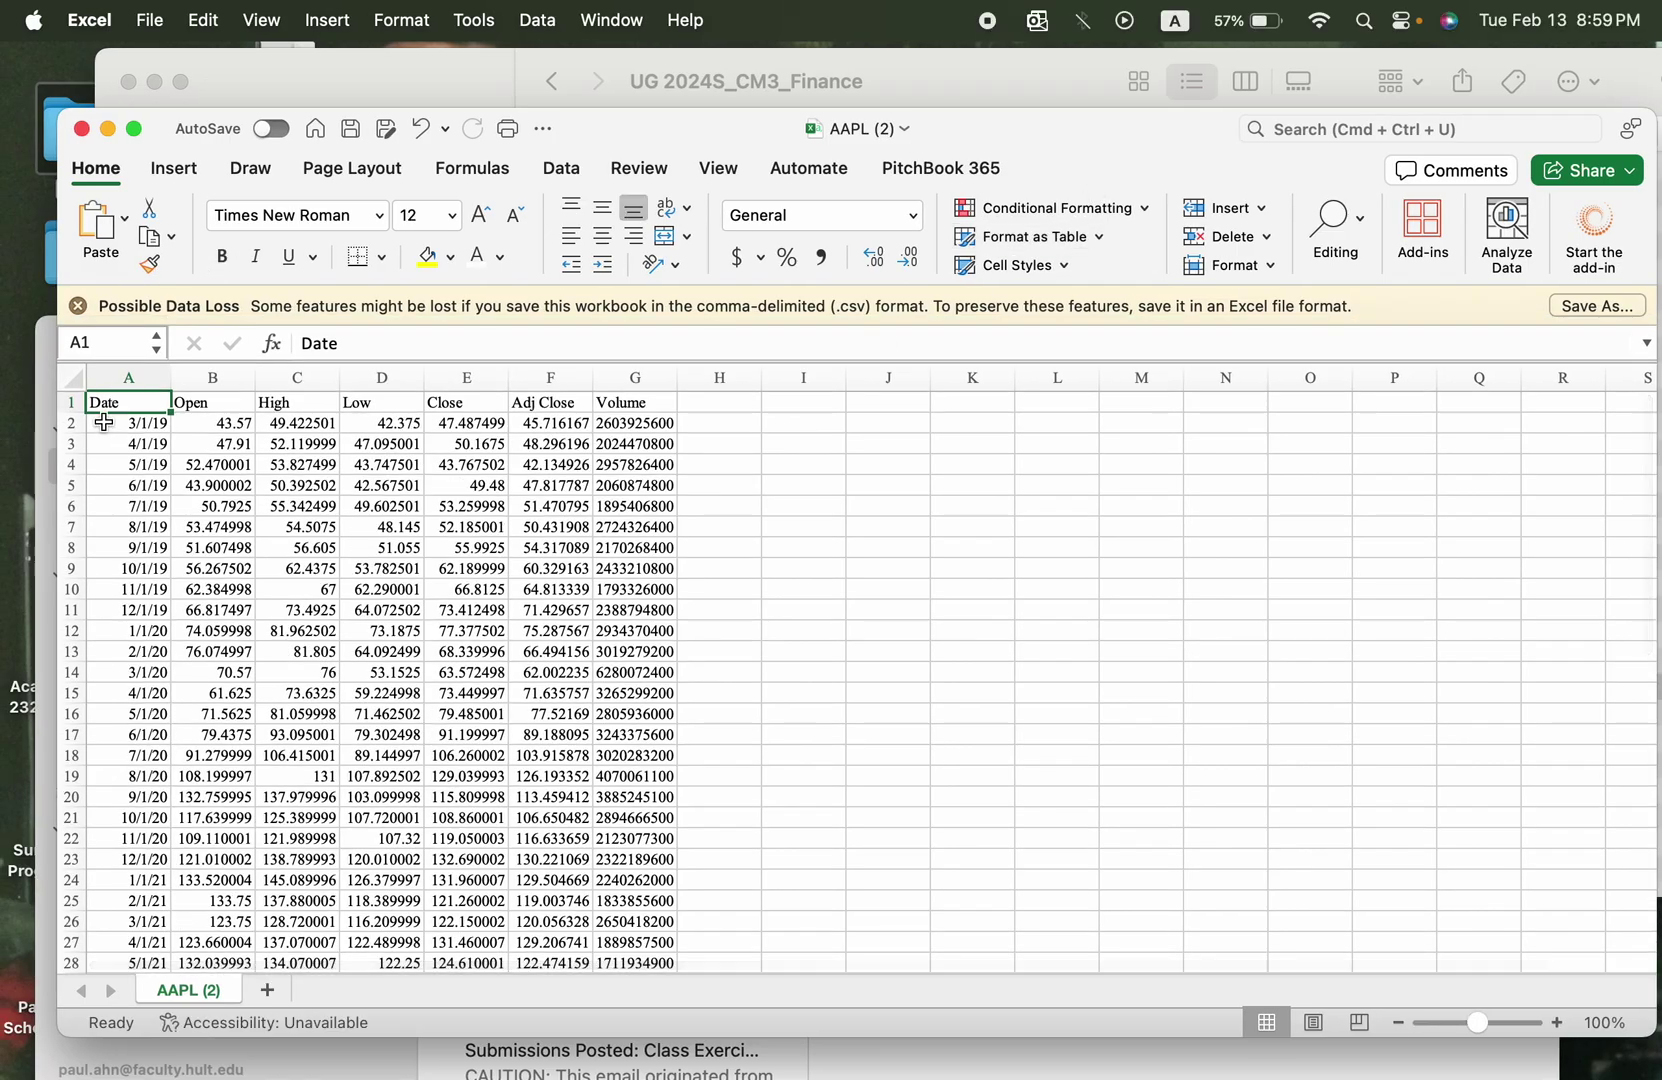
- Select dates A2:A61 in AAPL (2) and undo a wrong paste at B7 of the WACC sheet
drag(103, 423, 91, 921)
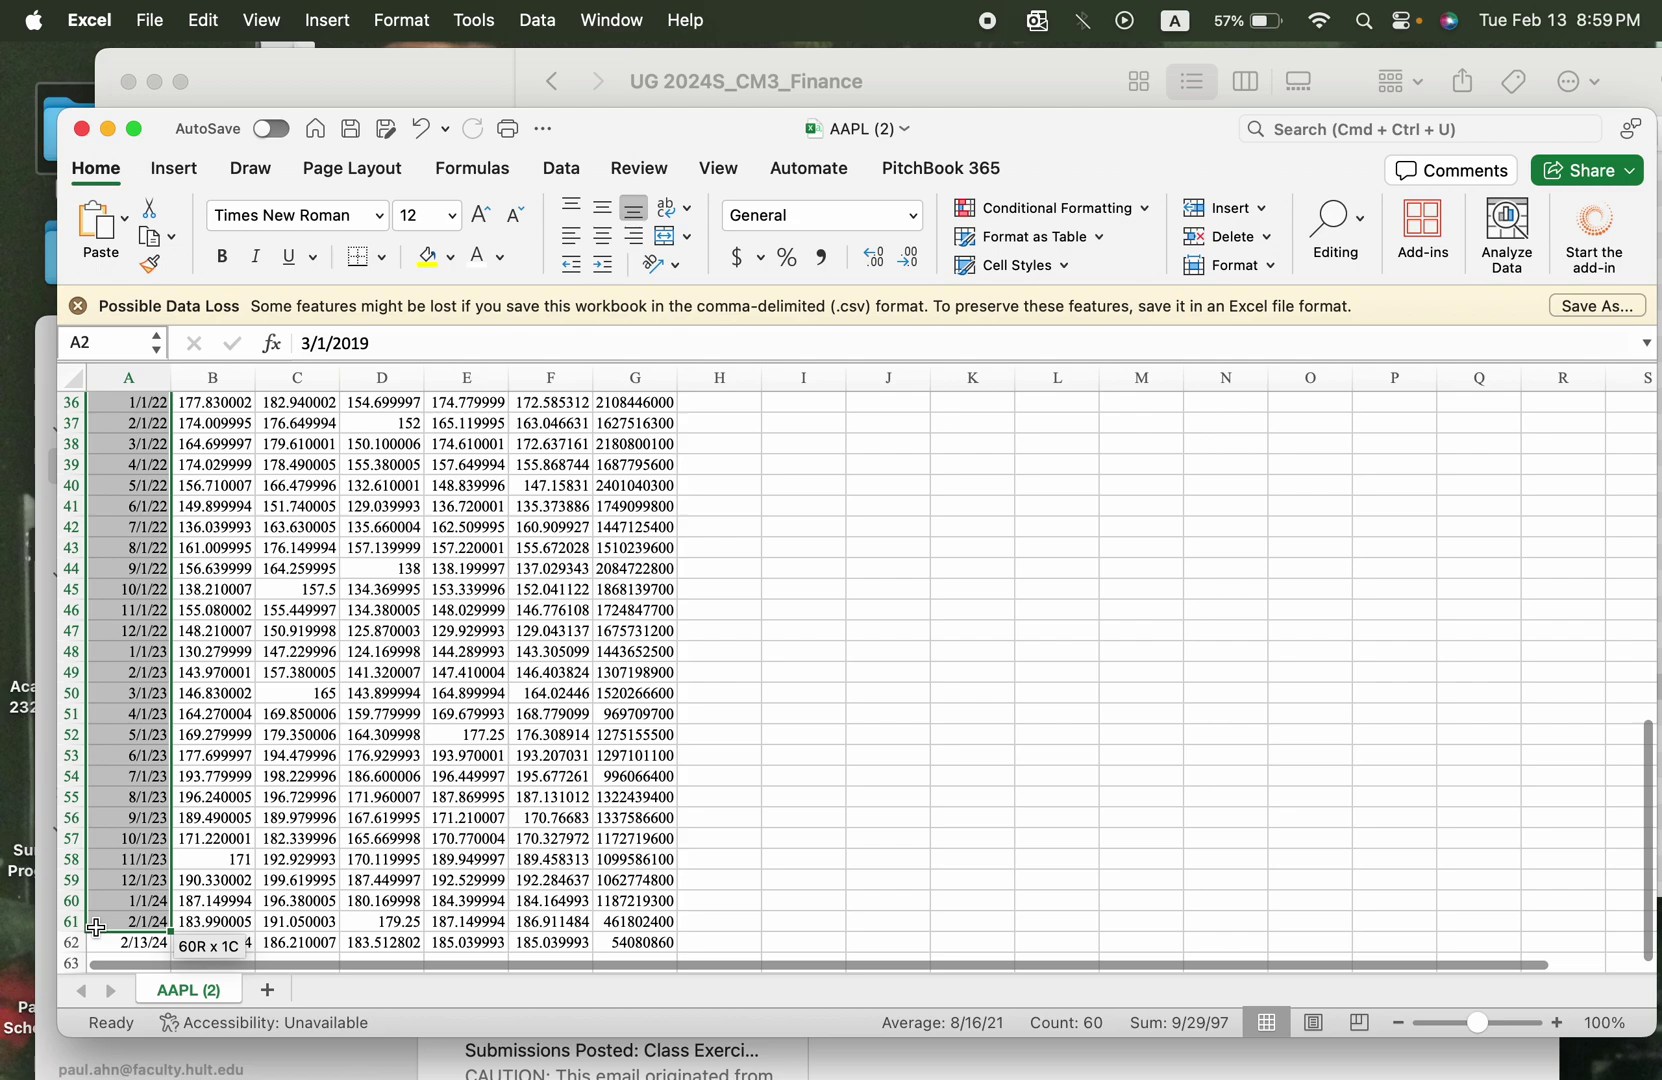
drag(95, 927, 95, 927)
scroll(137, 930, down, 3)
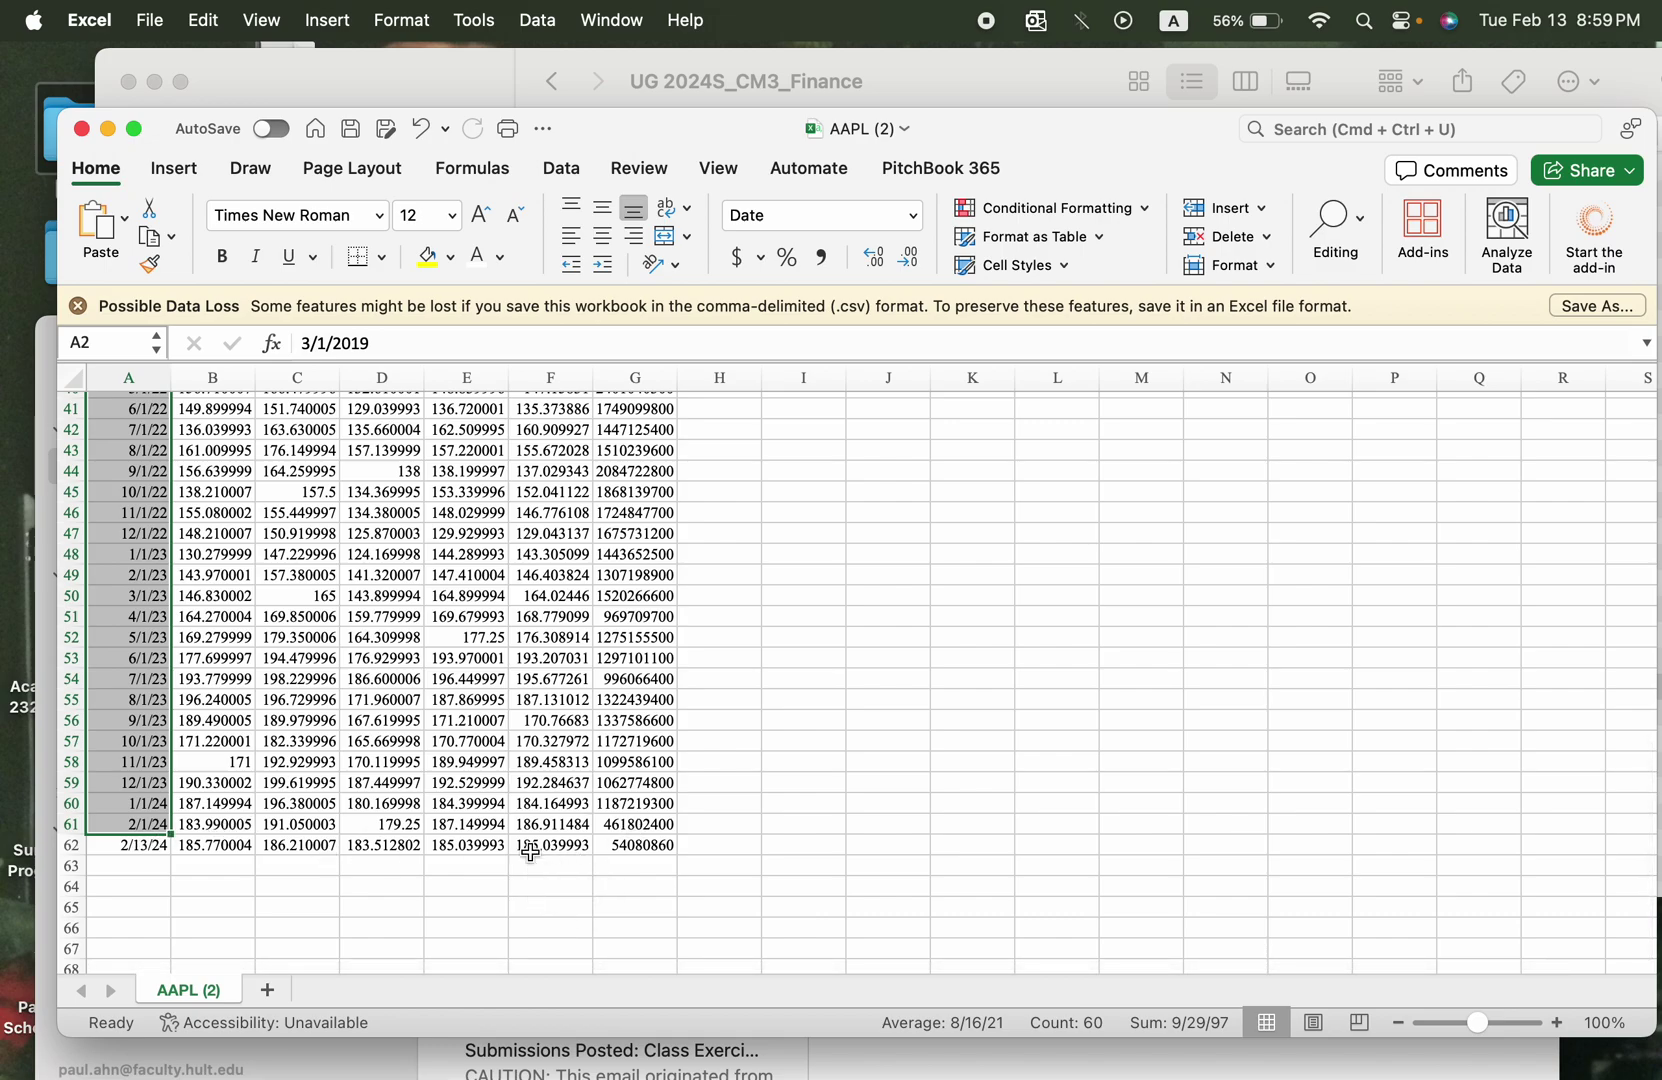
key(ctrl+Right)
key(ctrl+Right)
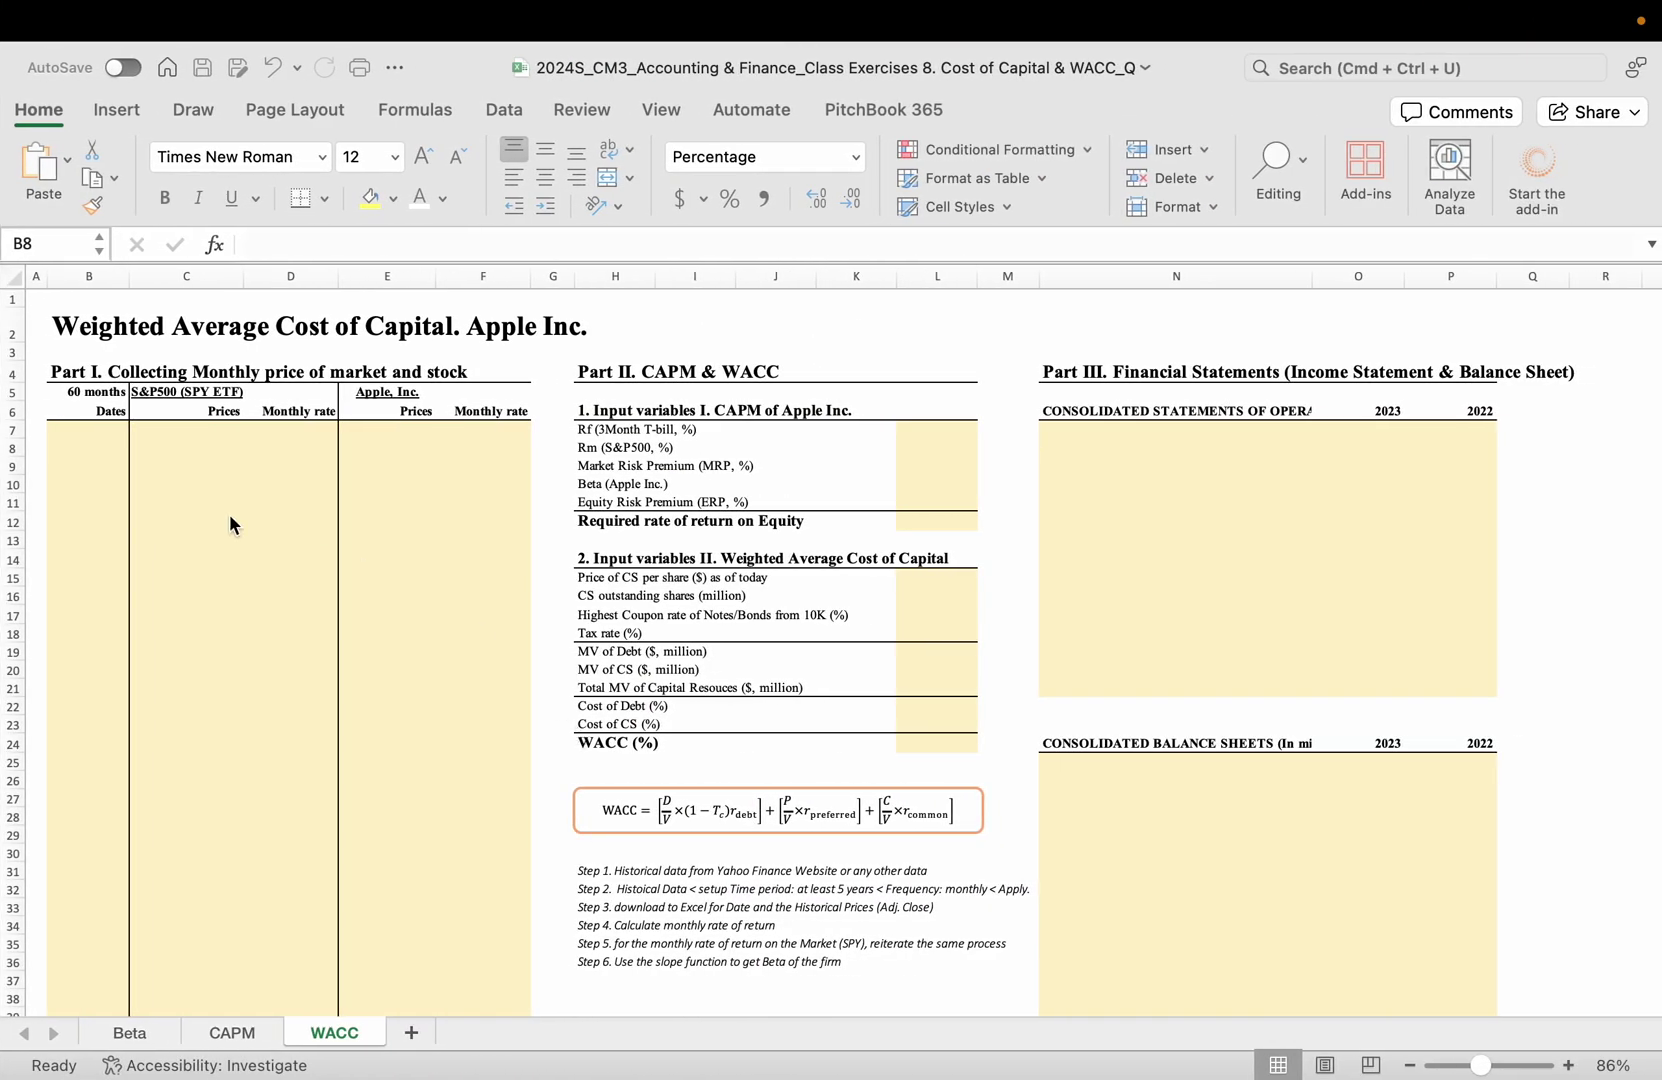
click(74, 436)
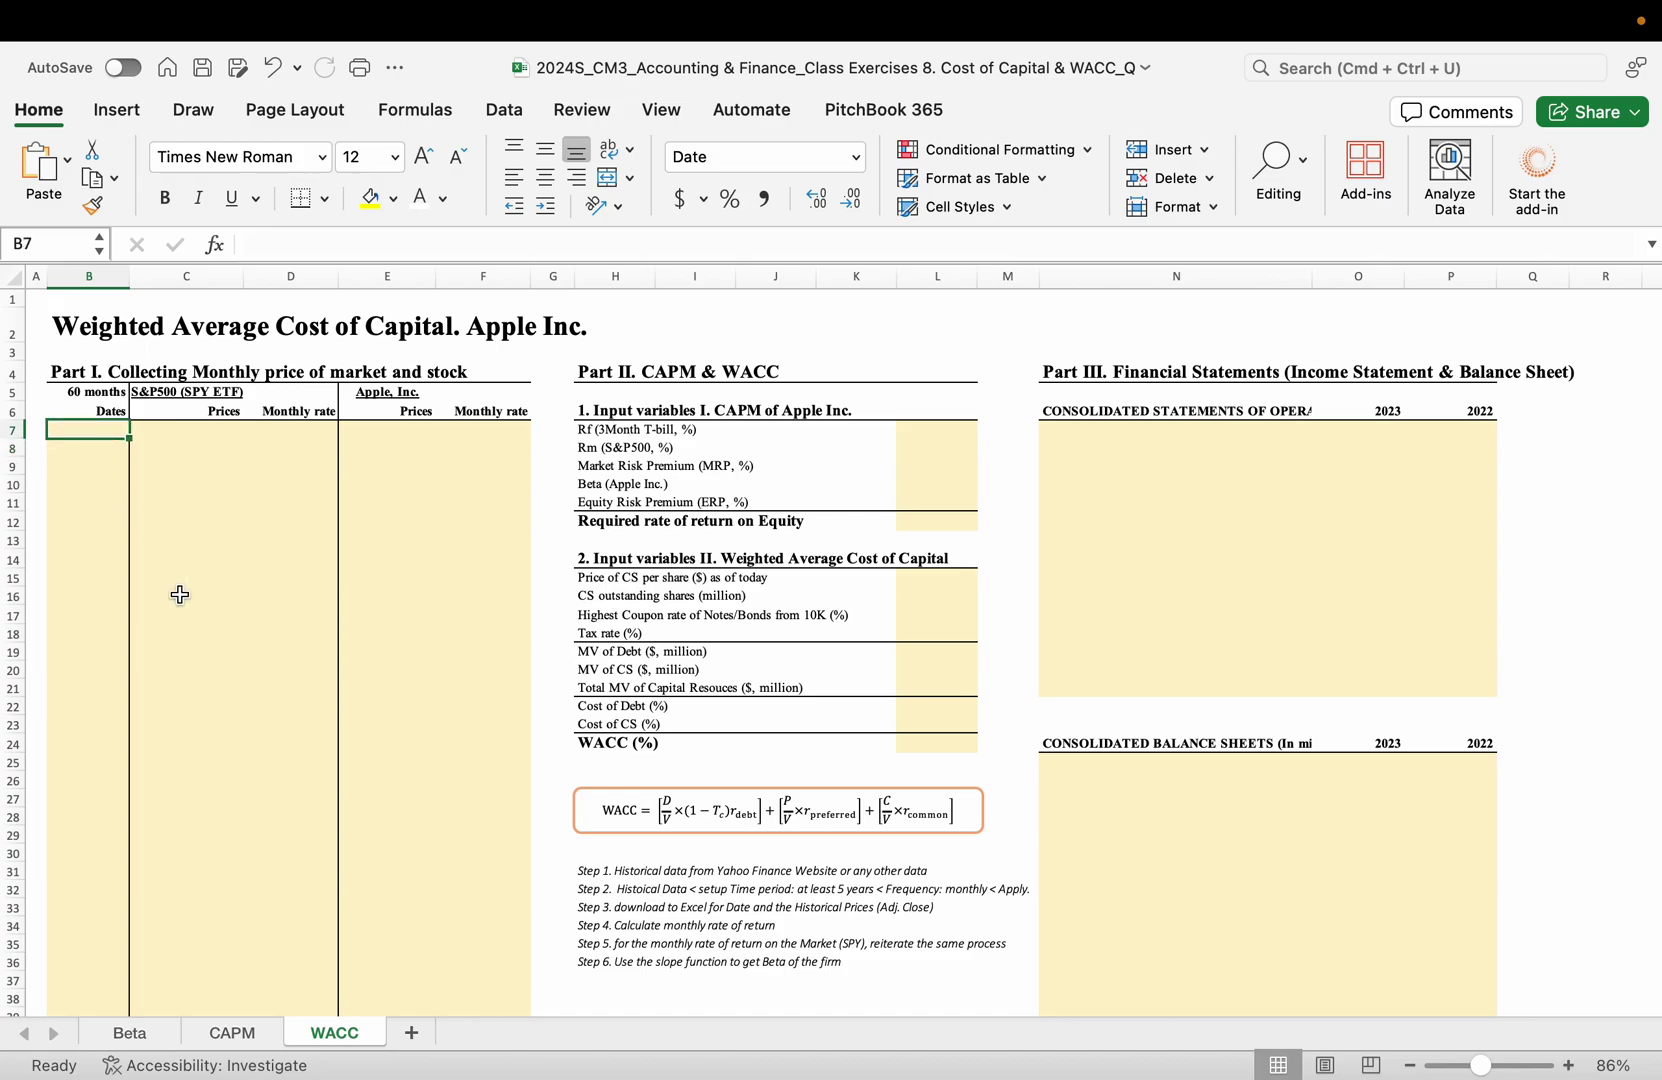
key(super+v)
key(super+z)
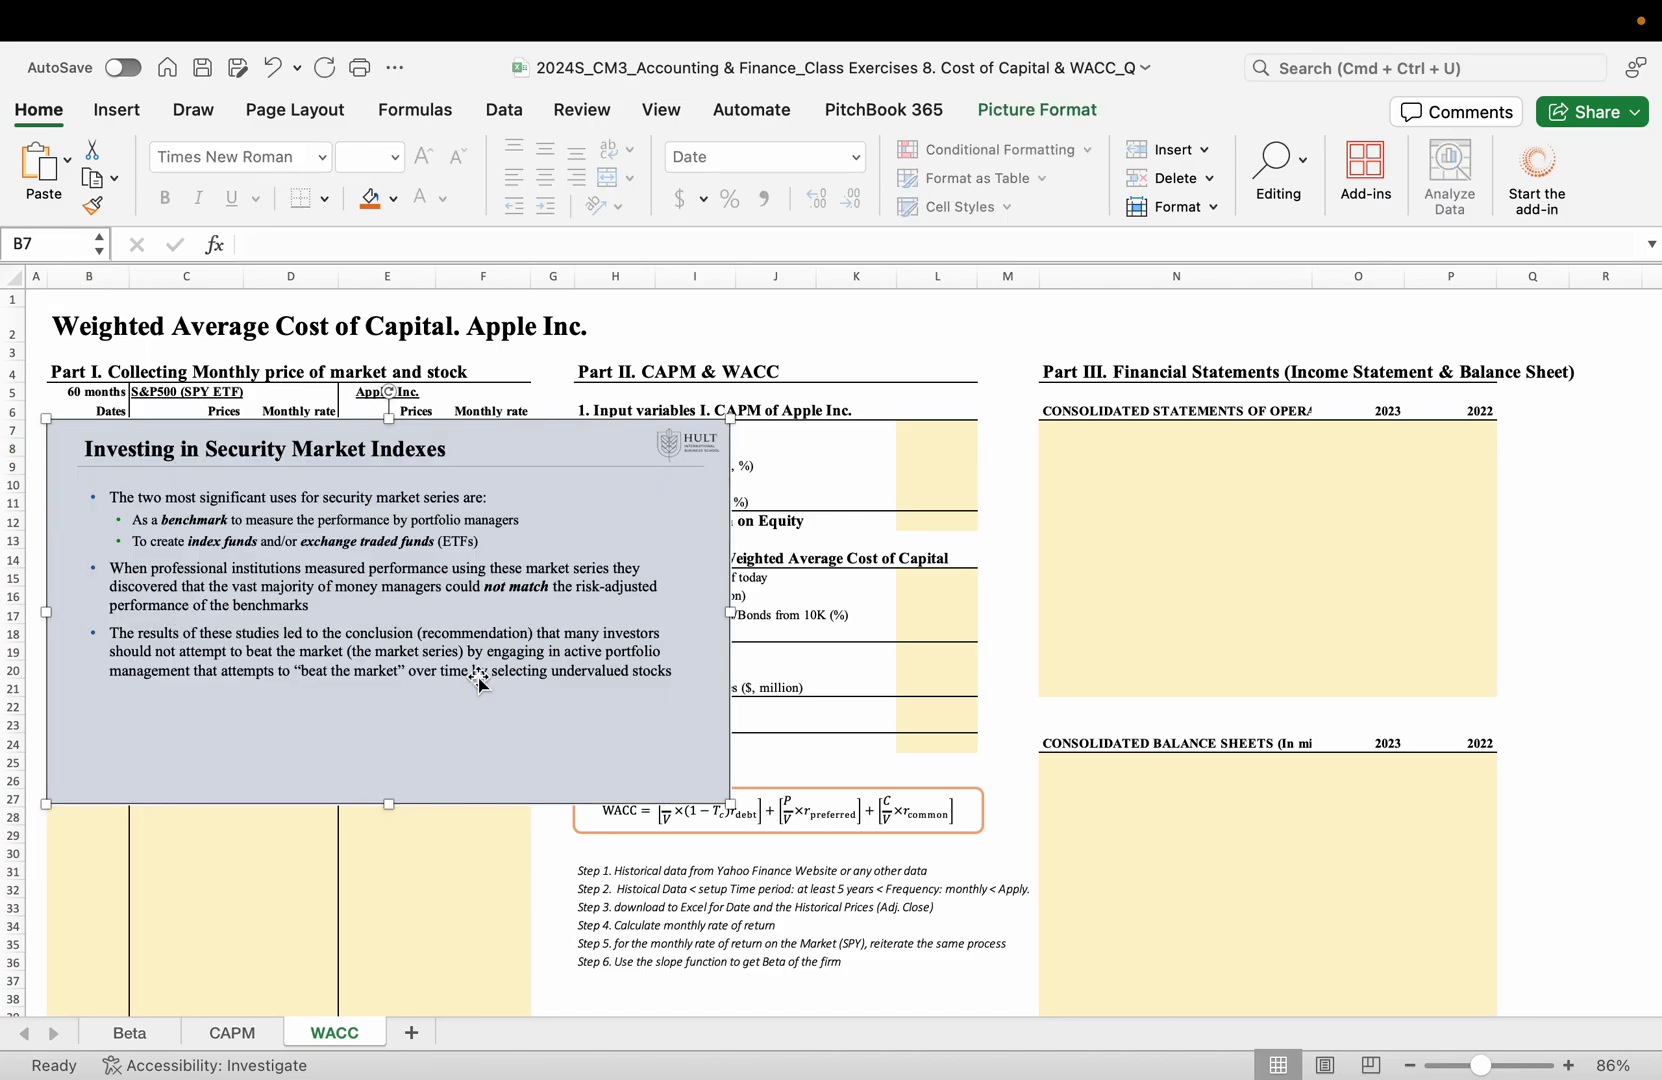
- Copy A2:A61 and paste the 60 monthly dates into B7 of the WACC sheet
key(ctrl+Left)
key(ctrl+Left)
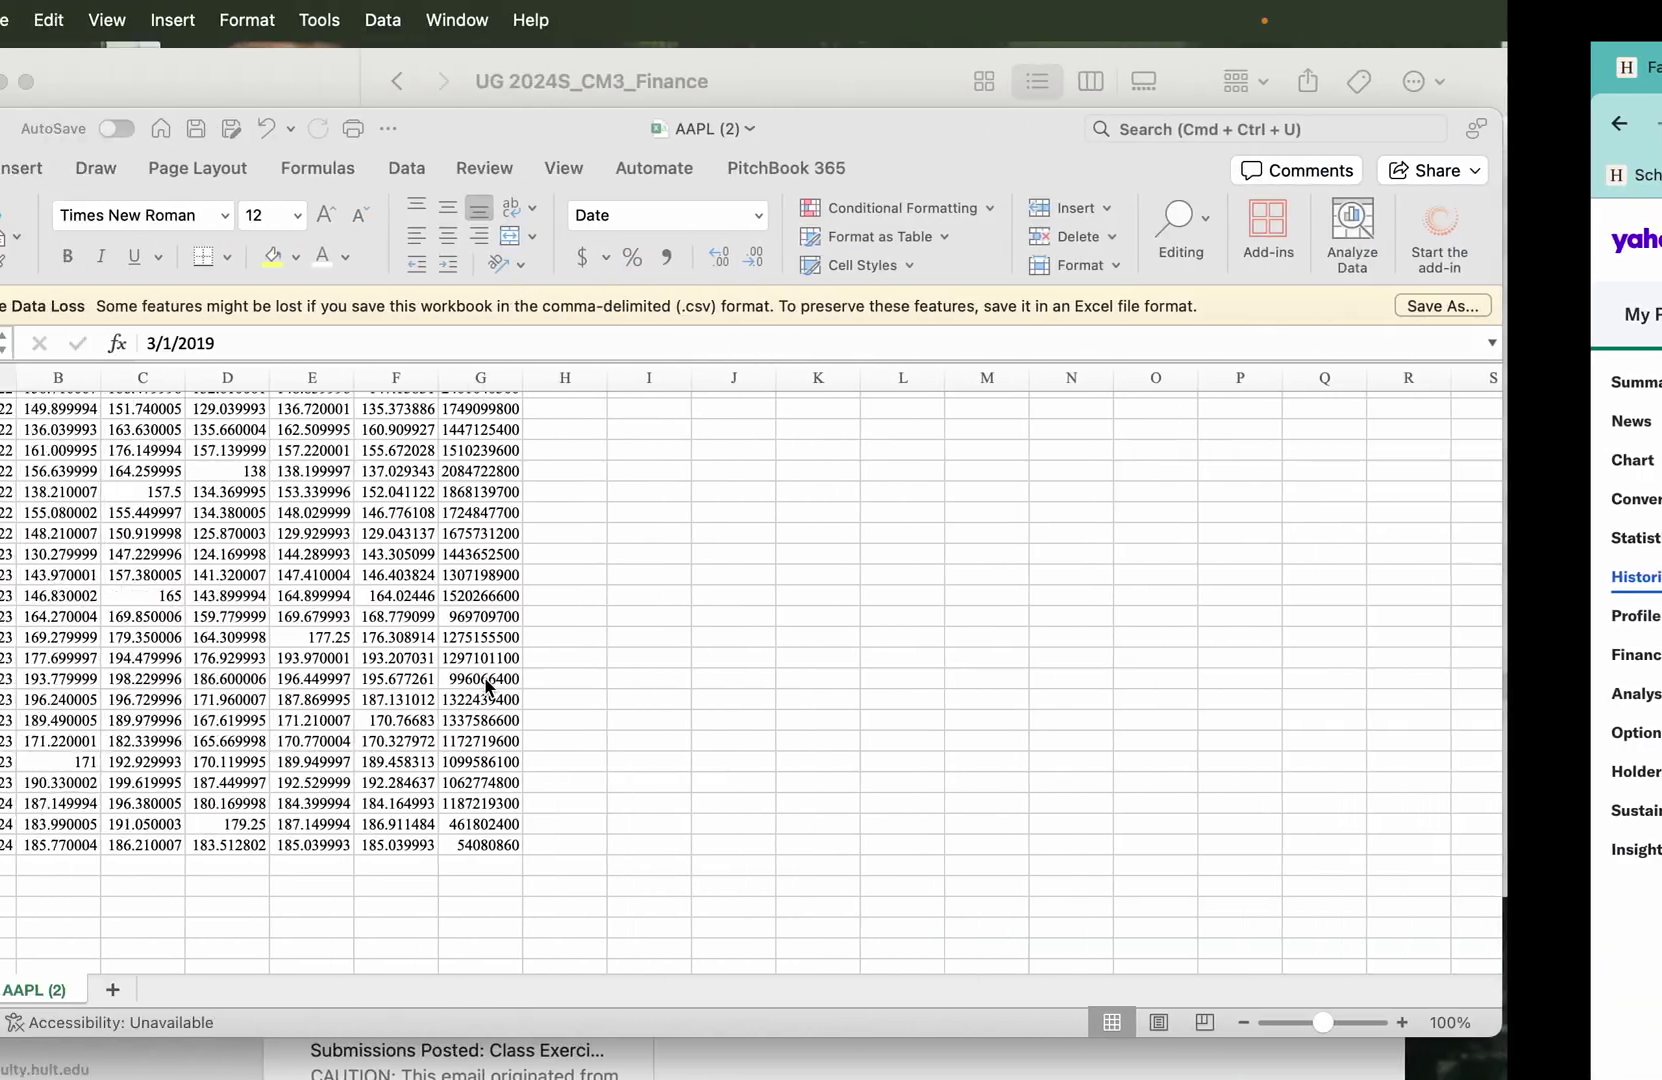
key(super+c)
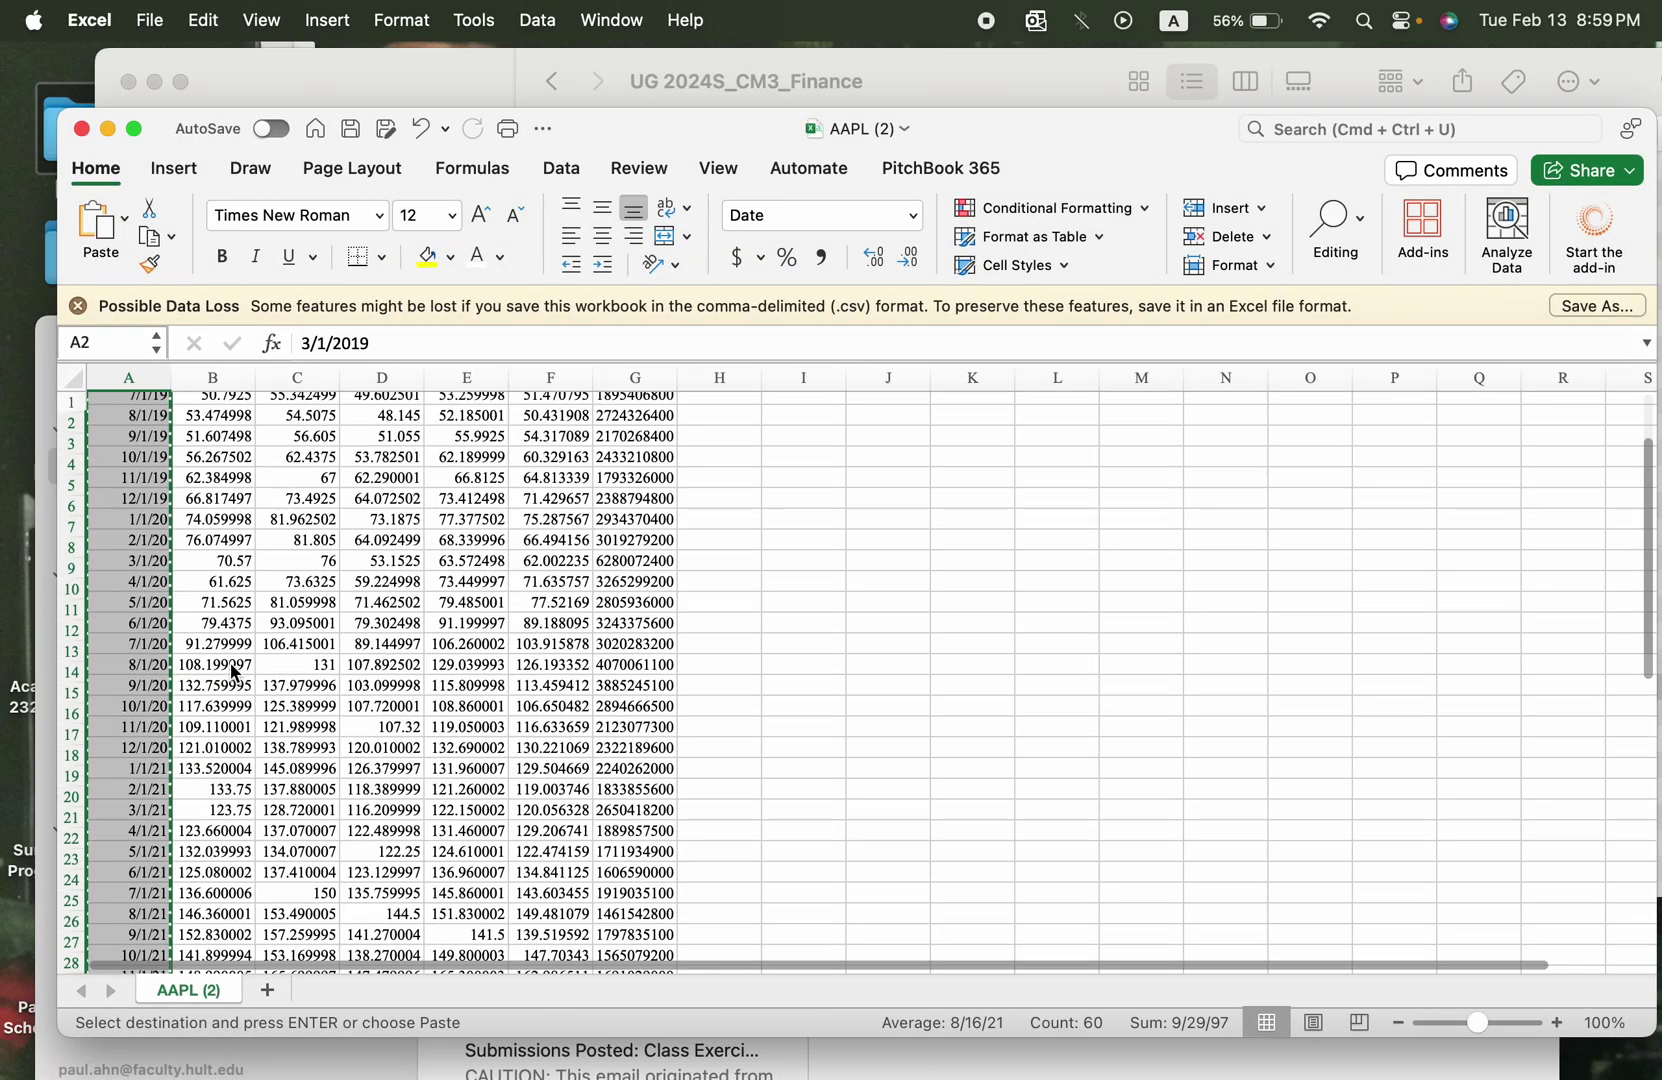
key(ctrl+Right)
key(ctrl+Right)
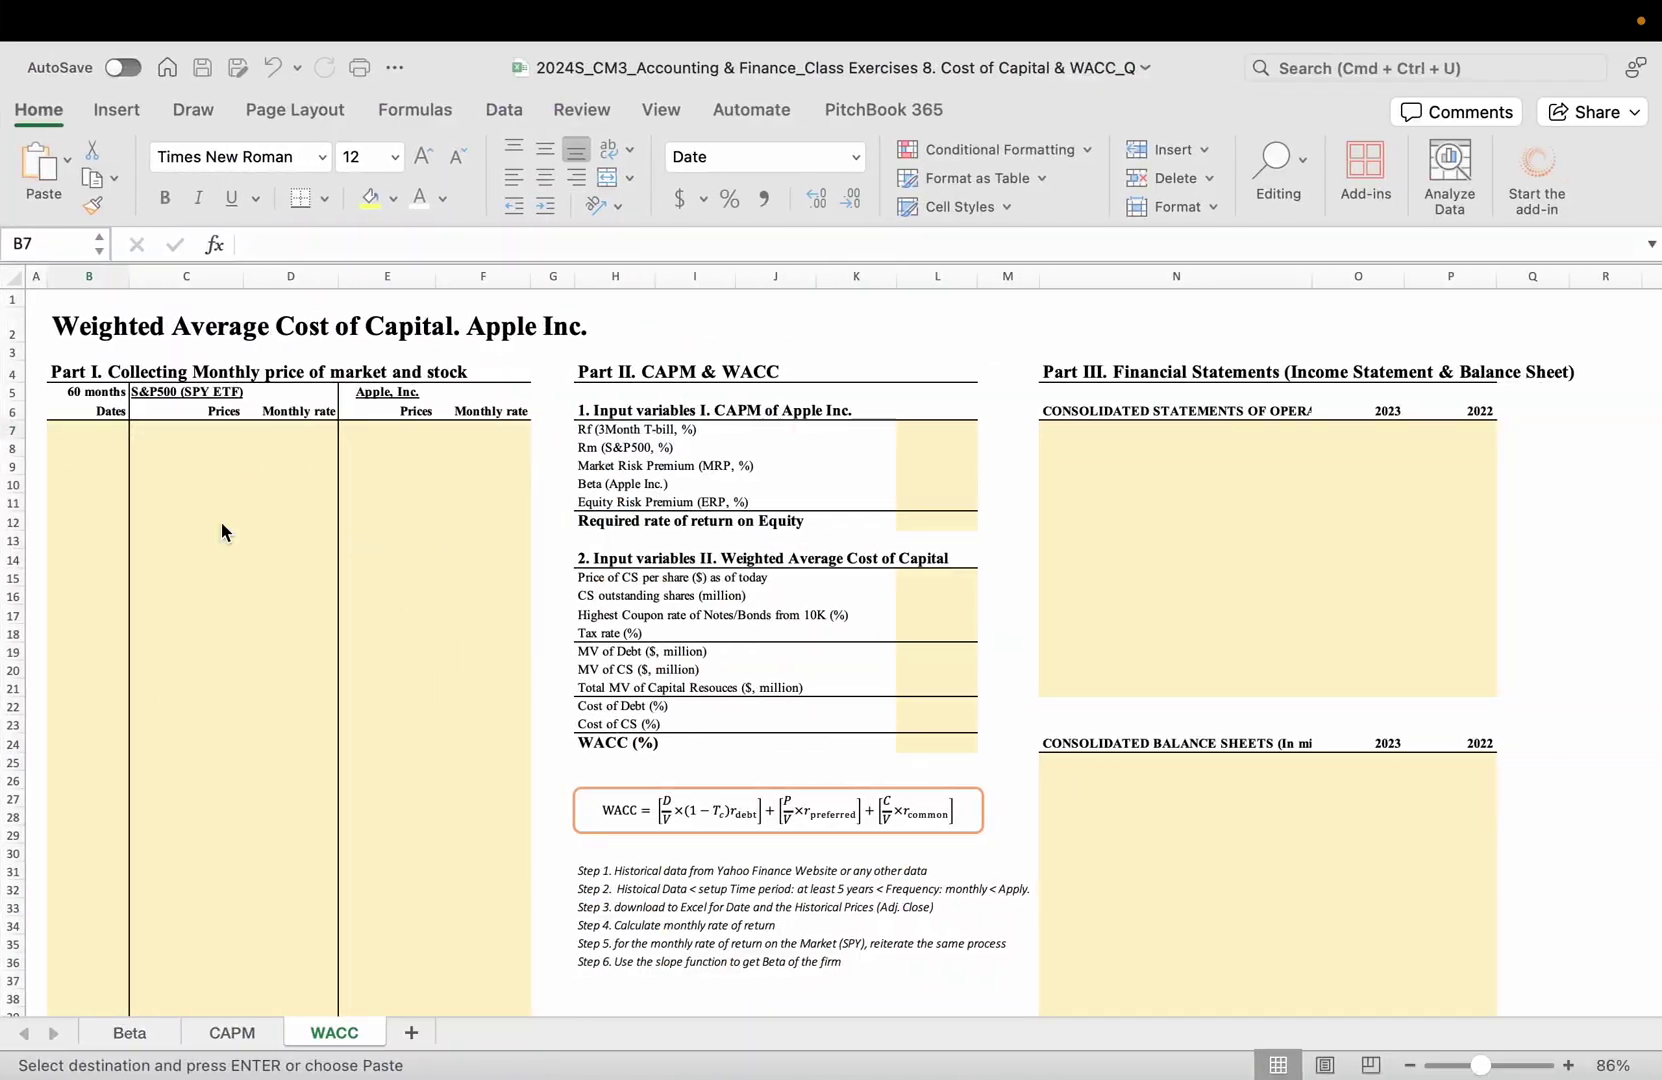
click(78, 442)
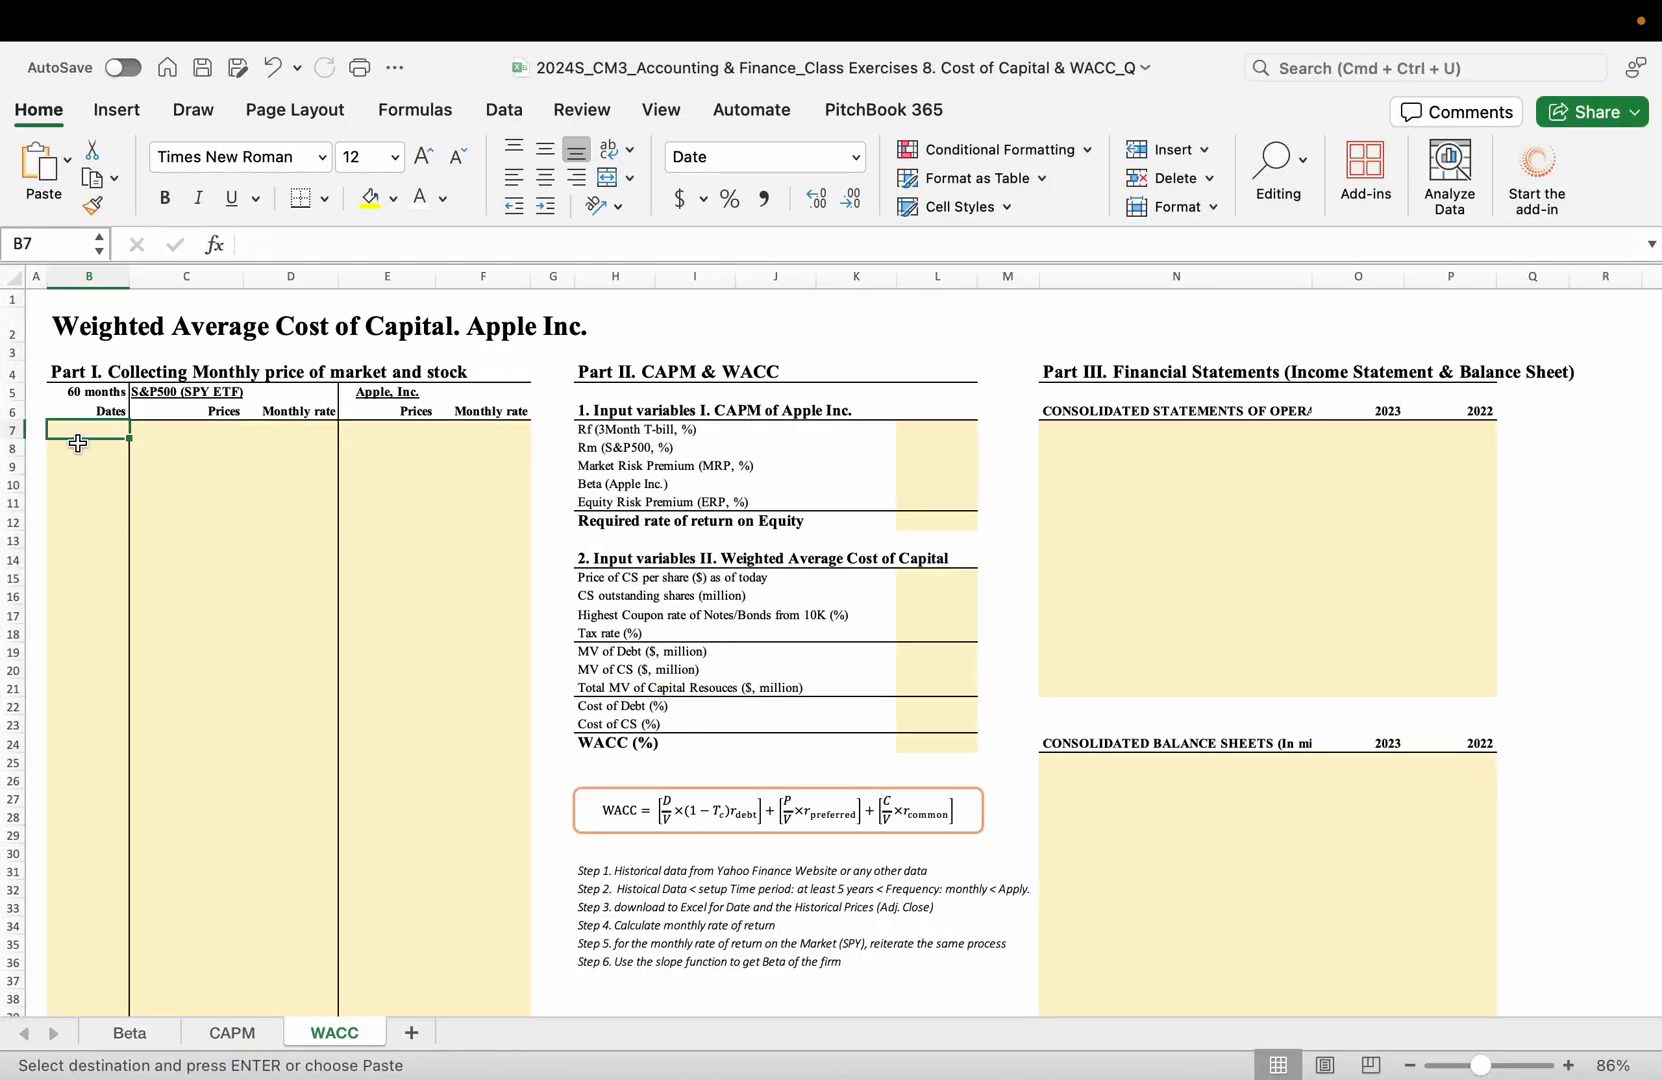
key(super+v)
scroll(223, 557, down, 10)
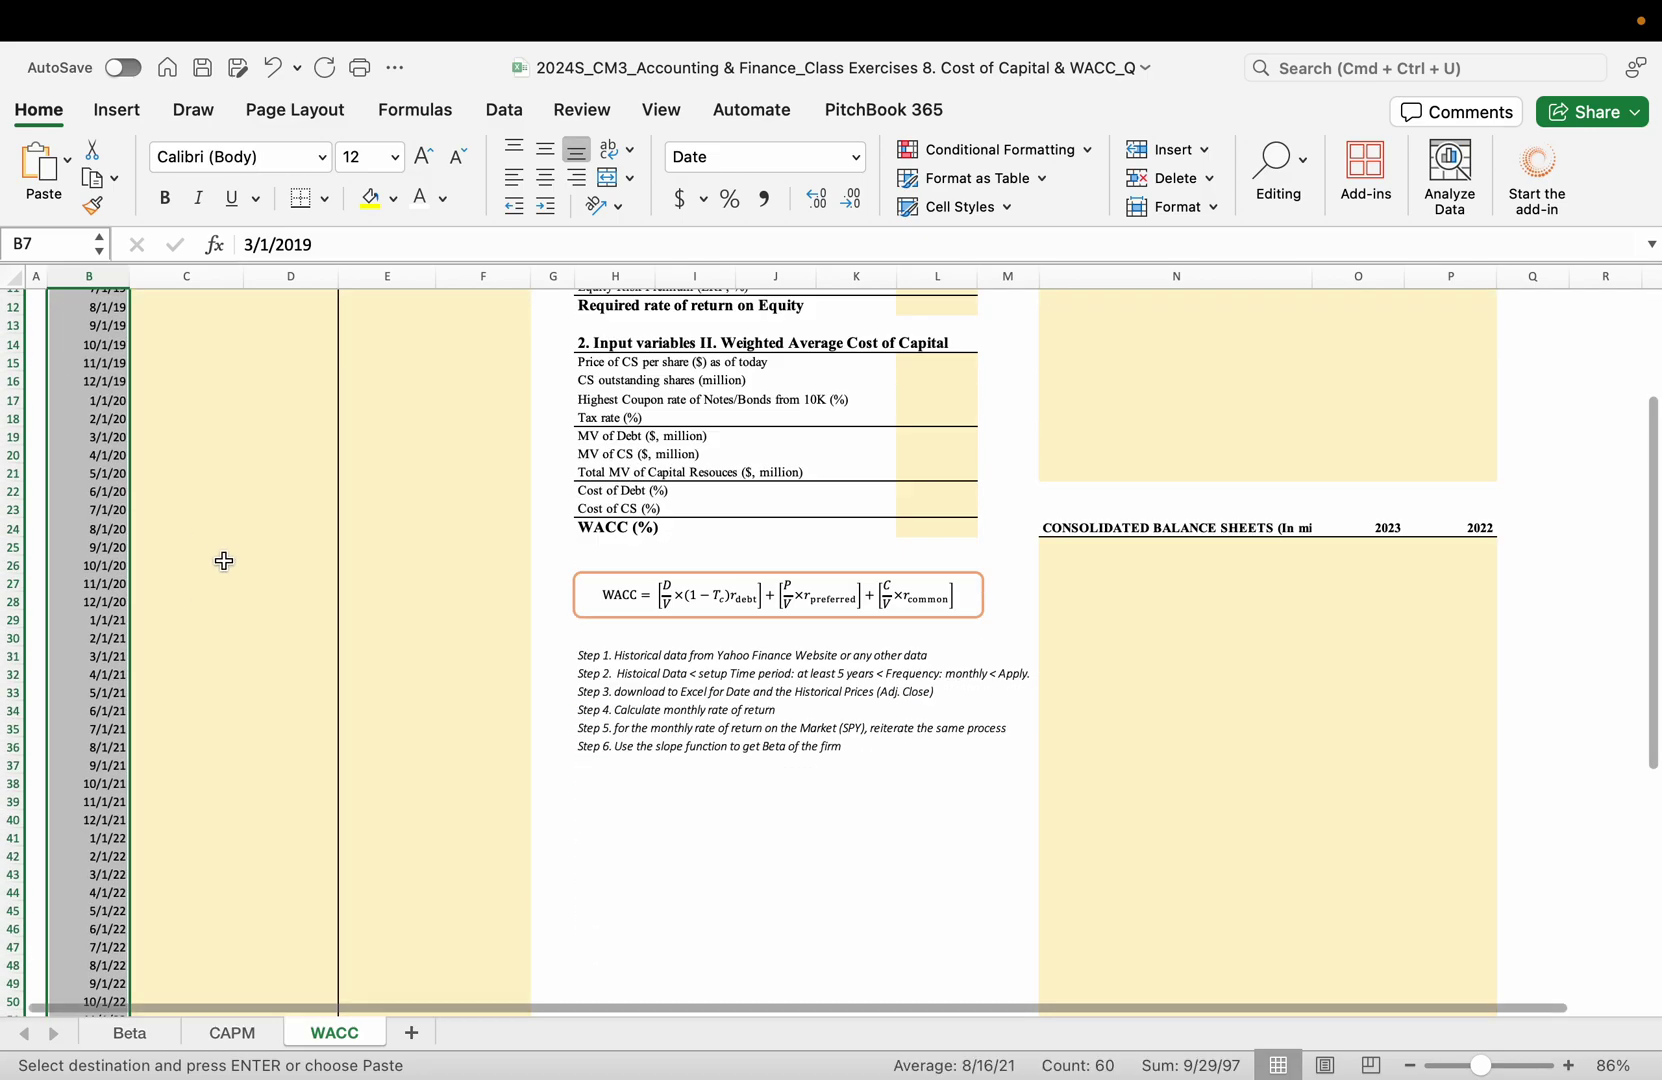
scroll(223, 560, up, 10)
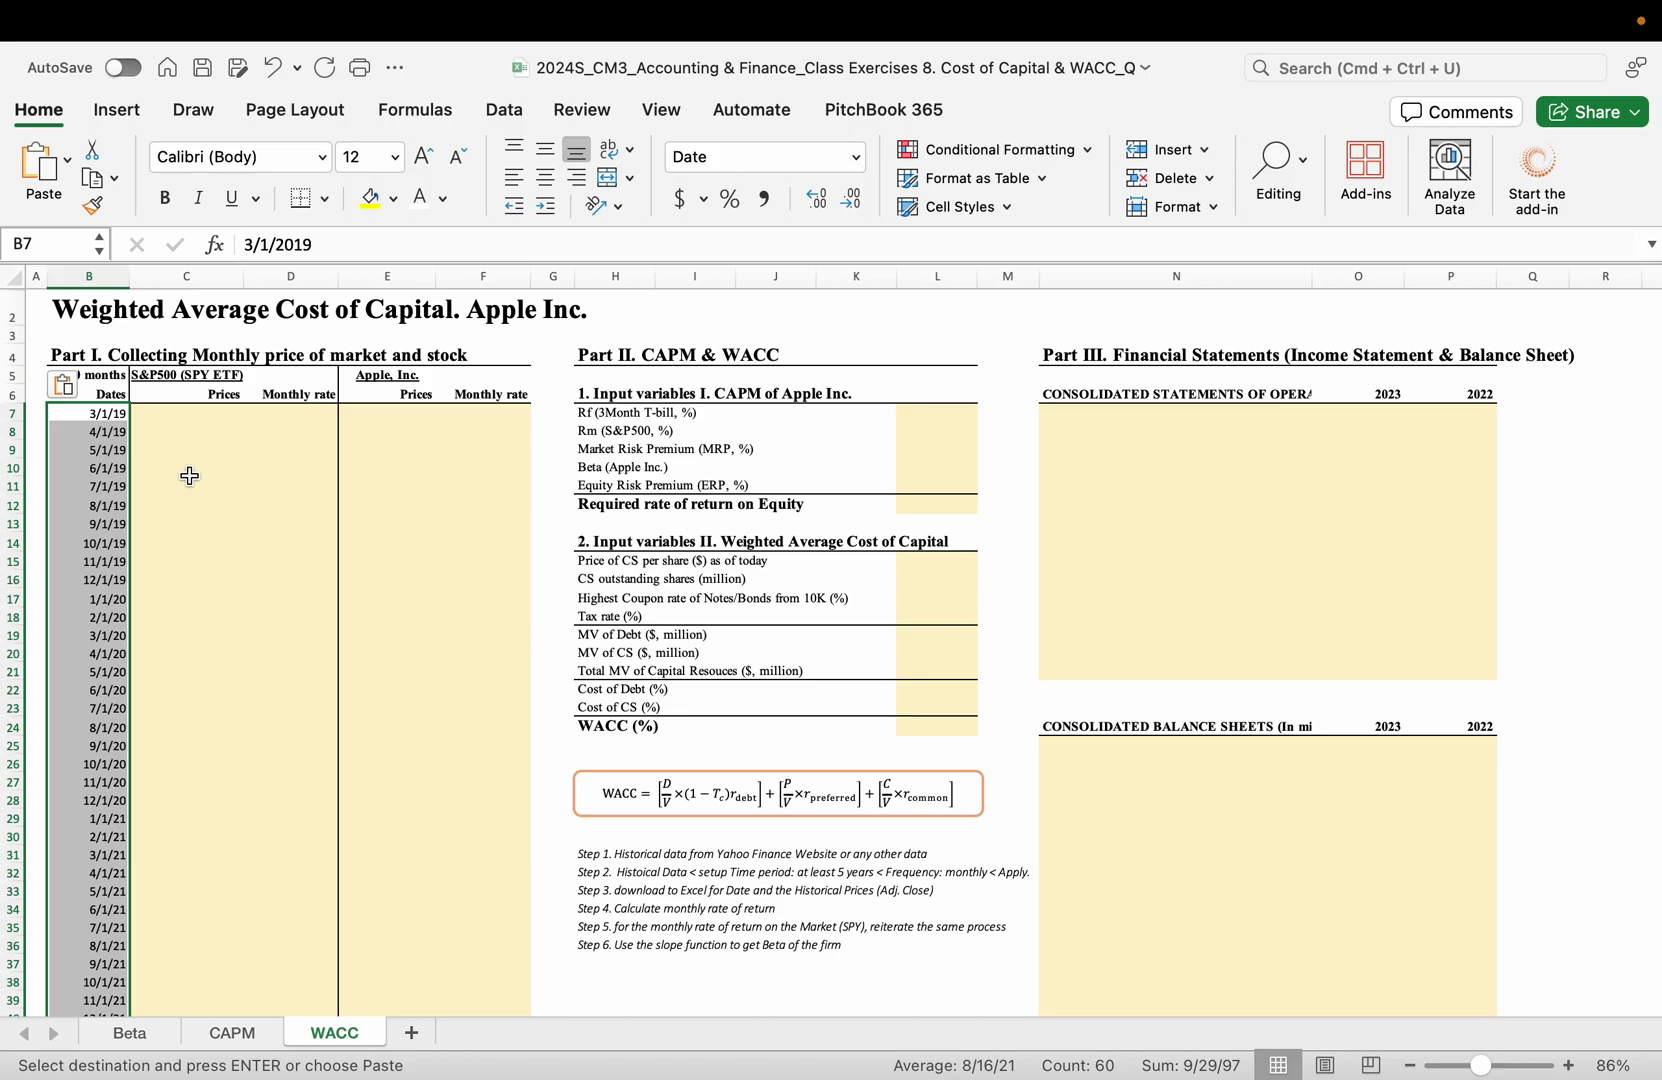
key(super+Tab)
key(super+Tab)
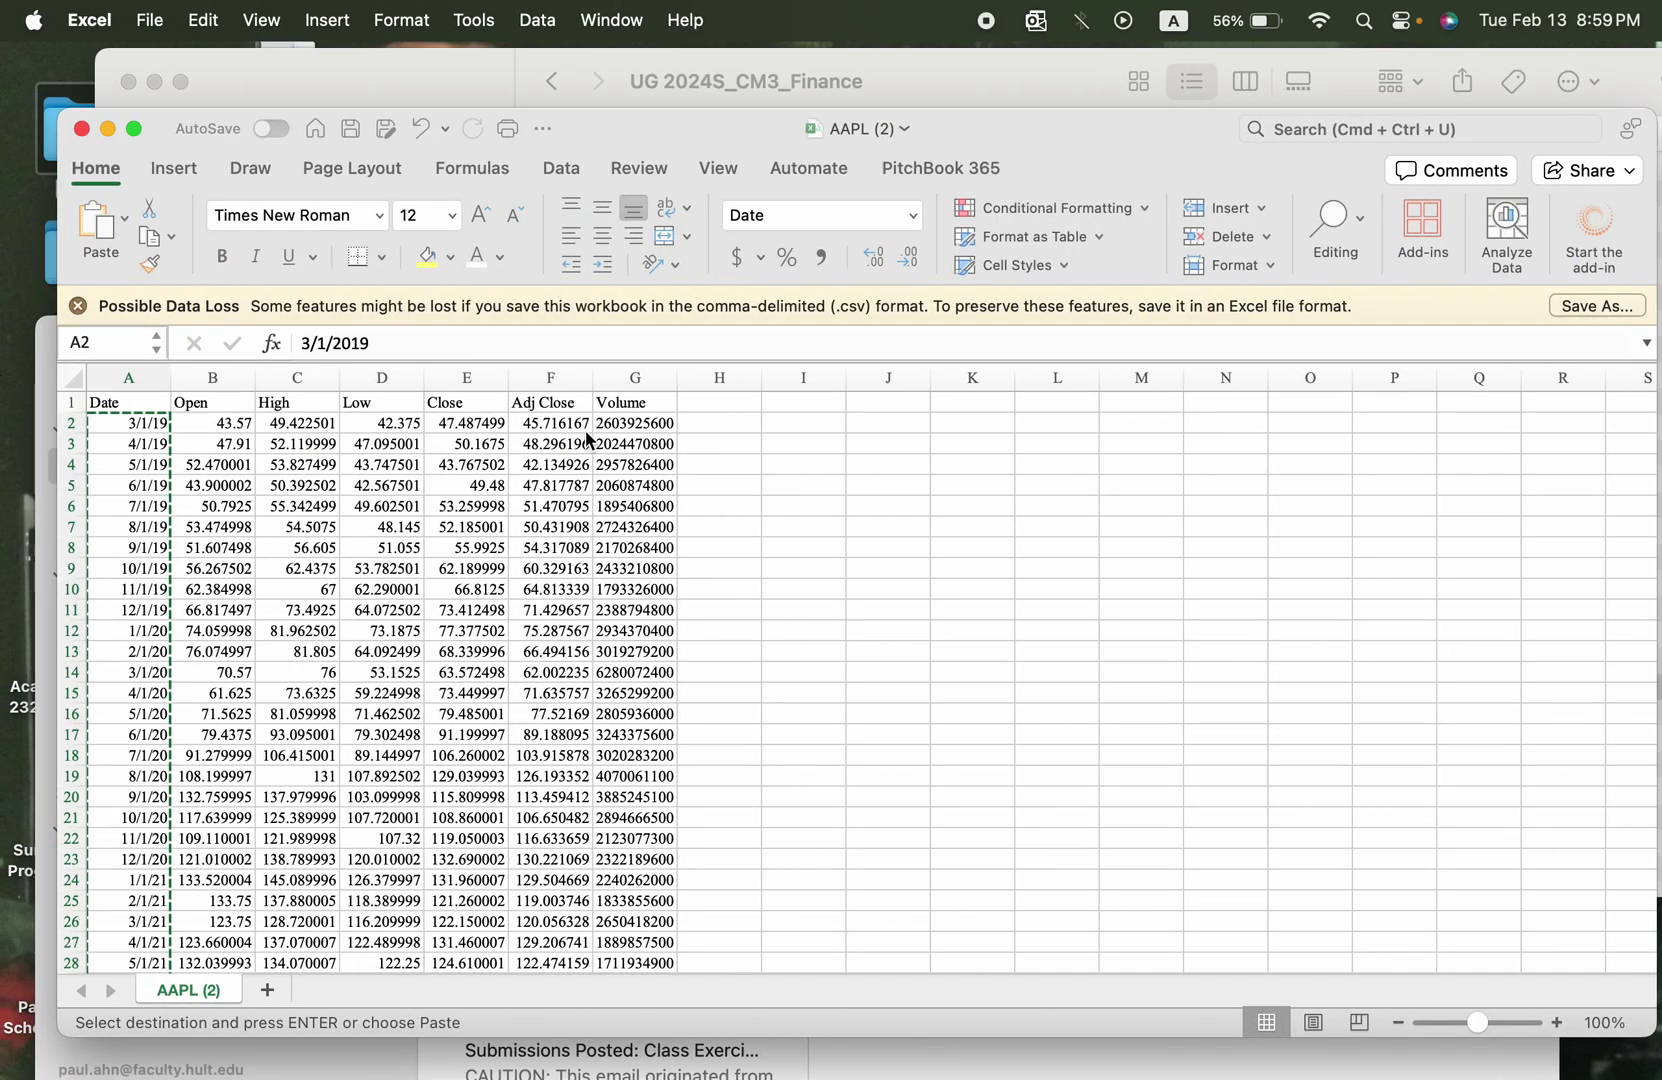
- Copy Apple's 60 Adj Close prices (F2:F61) and paste them into E7 of the WACC sheet
click(548, 421)
mouse_move(548, 421)
mouse_down()
mouse_move(565, 1047)
mouse_move(545, 917)
mouse_move(550, 390)
mouse_move(523, 422)
mouse_up()
click(547, 905)
key(super+c)
scroll(738, 705, down, 10)
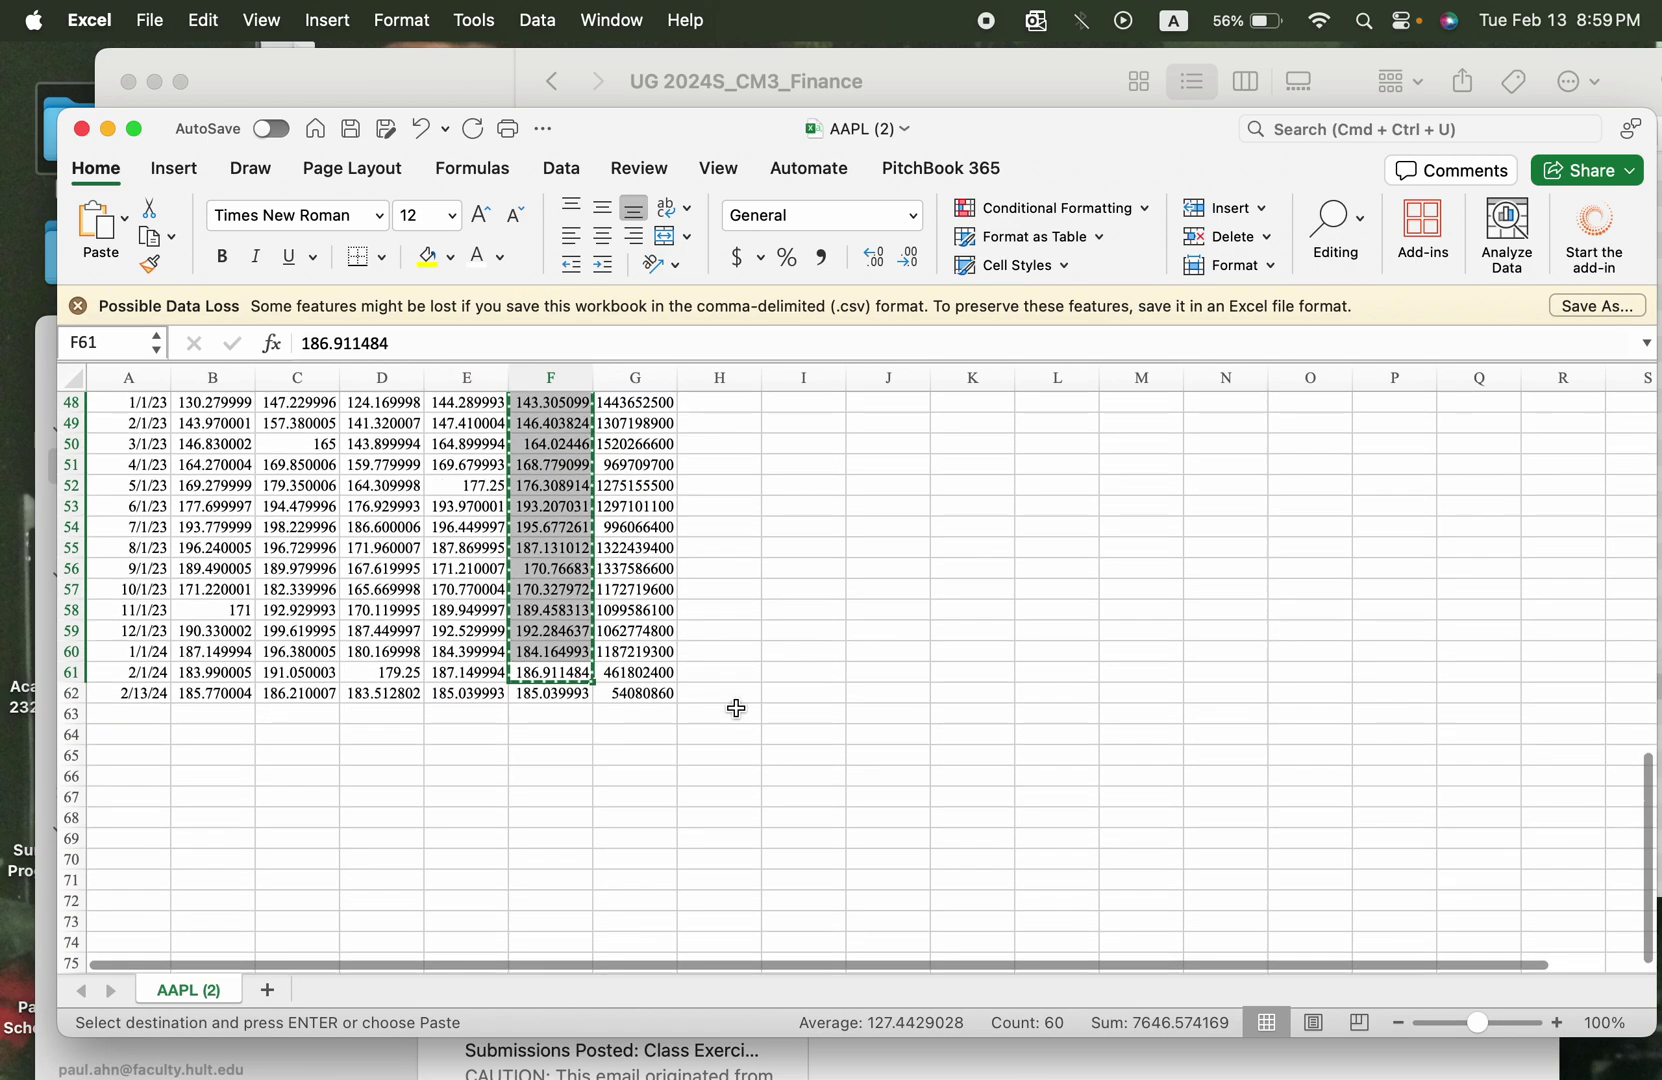
key(super+Tab)
key(super+Tab)
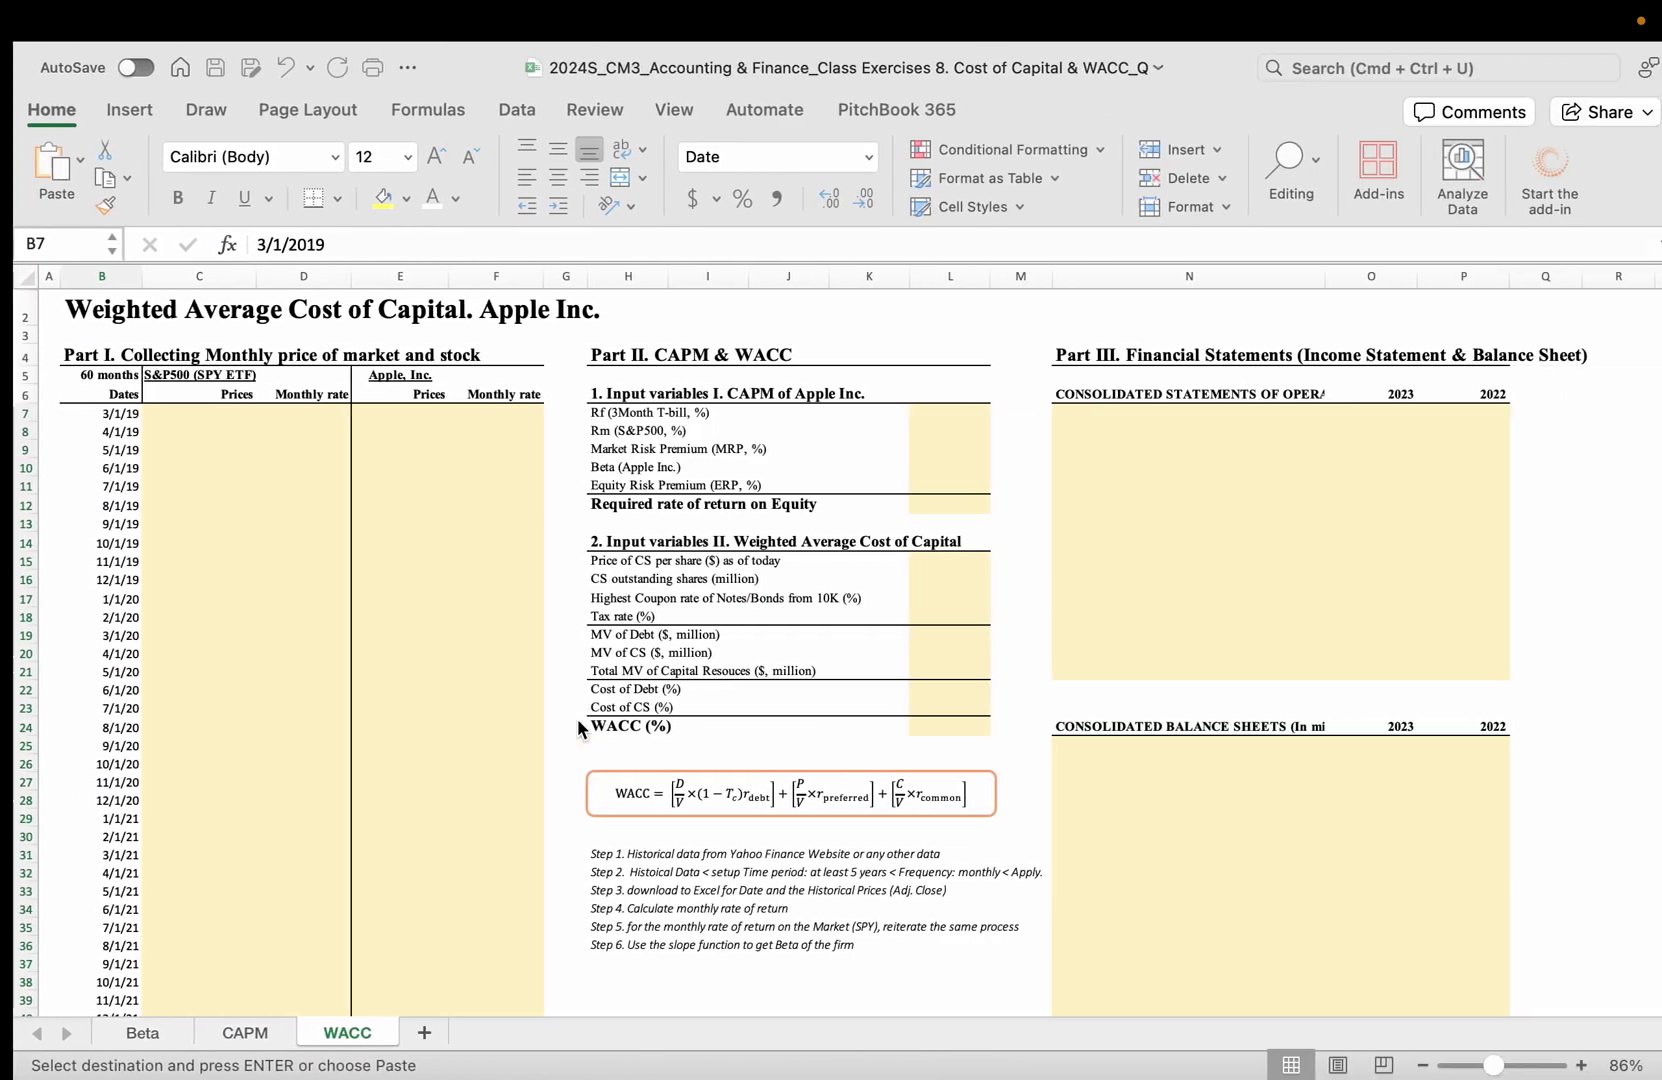
click(165, 415)
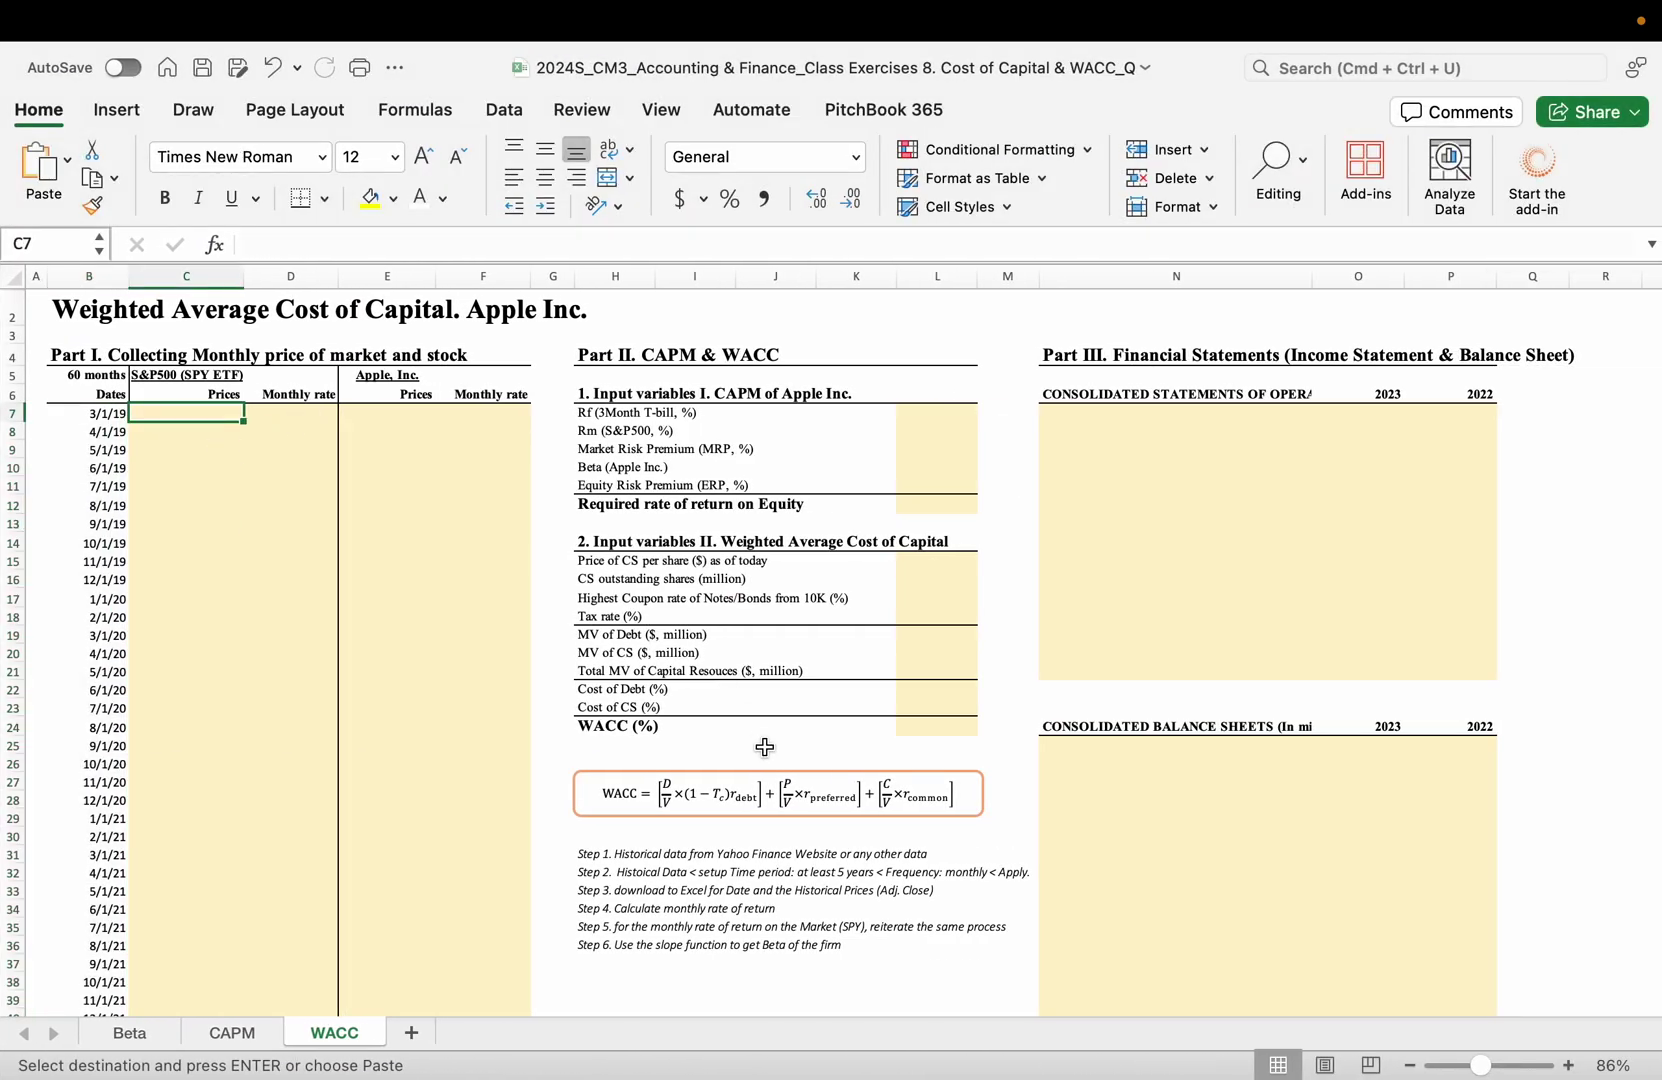
click(384, 412)
key(super+v)
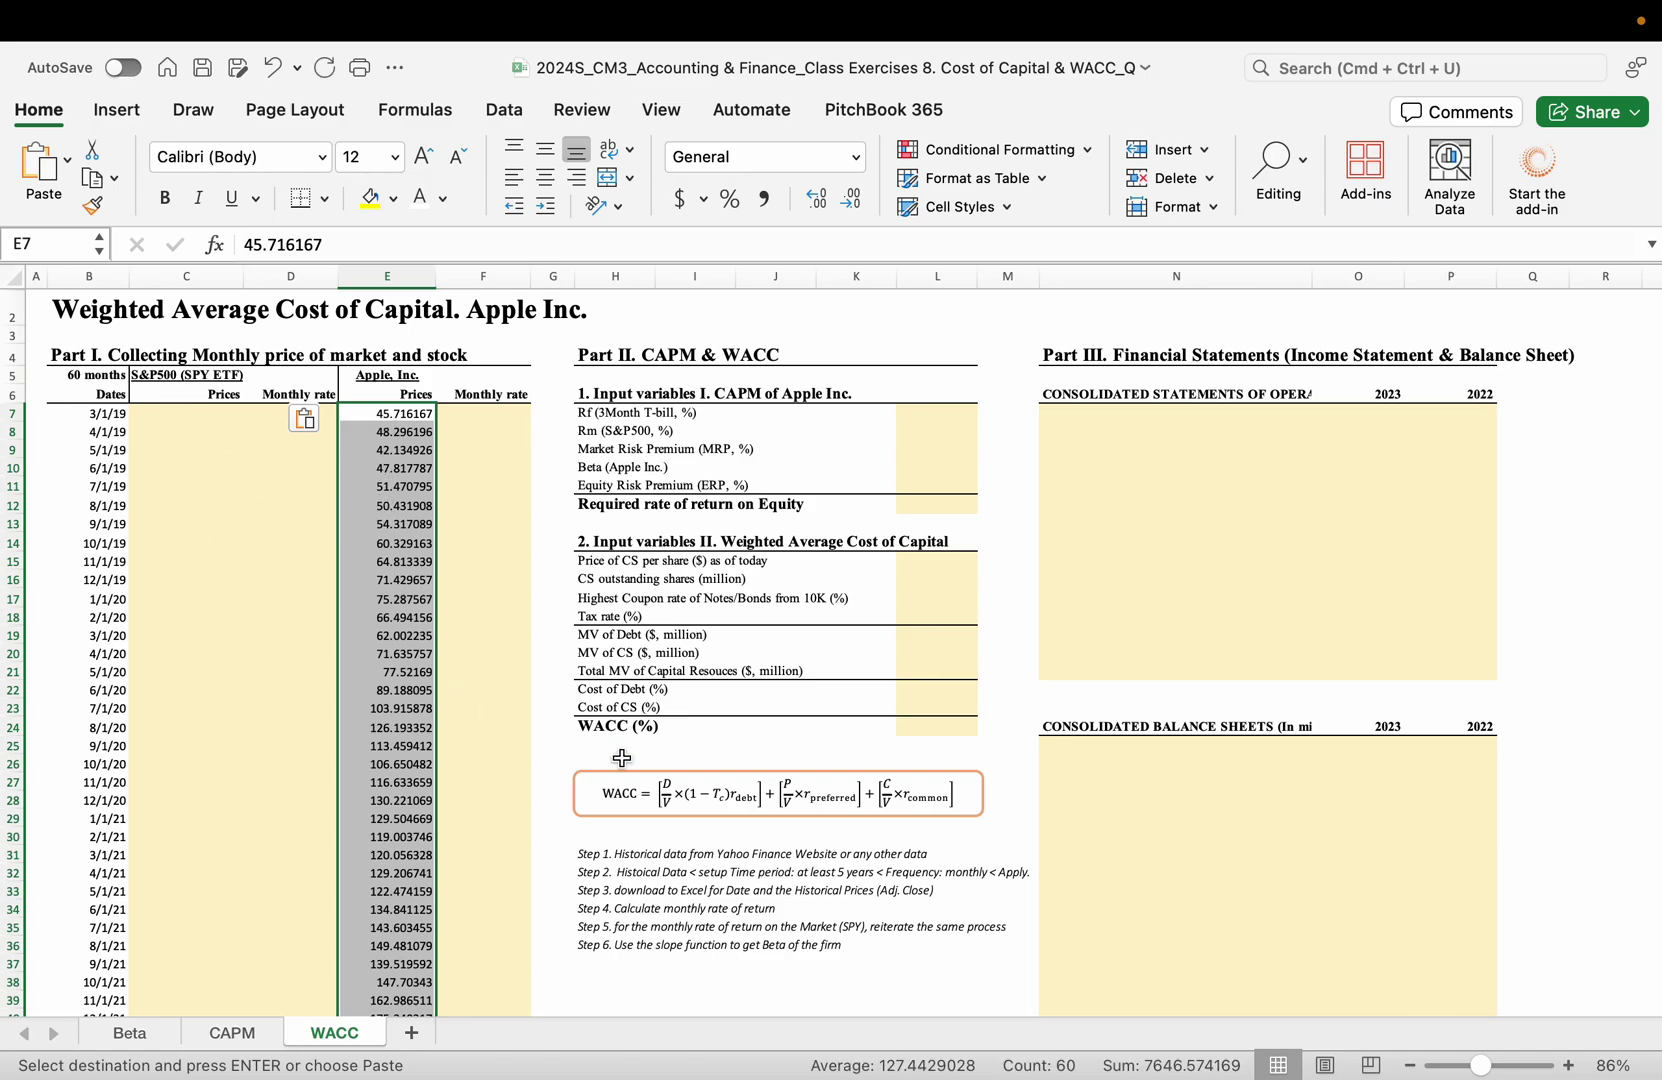
key(super+Tab)
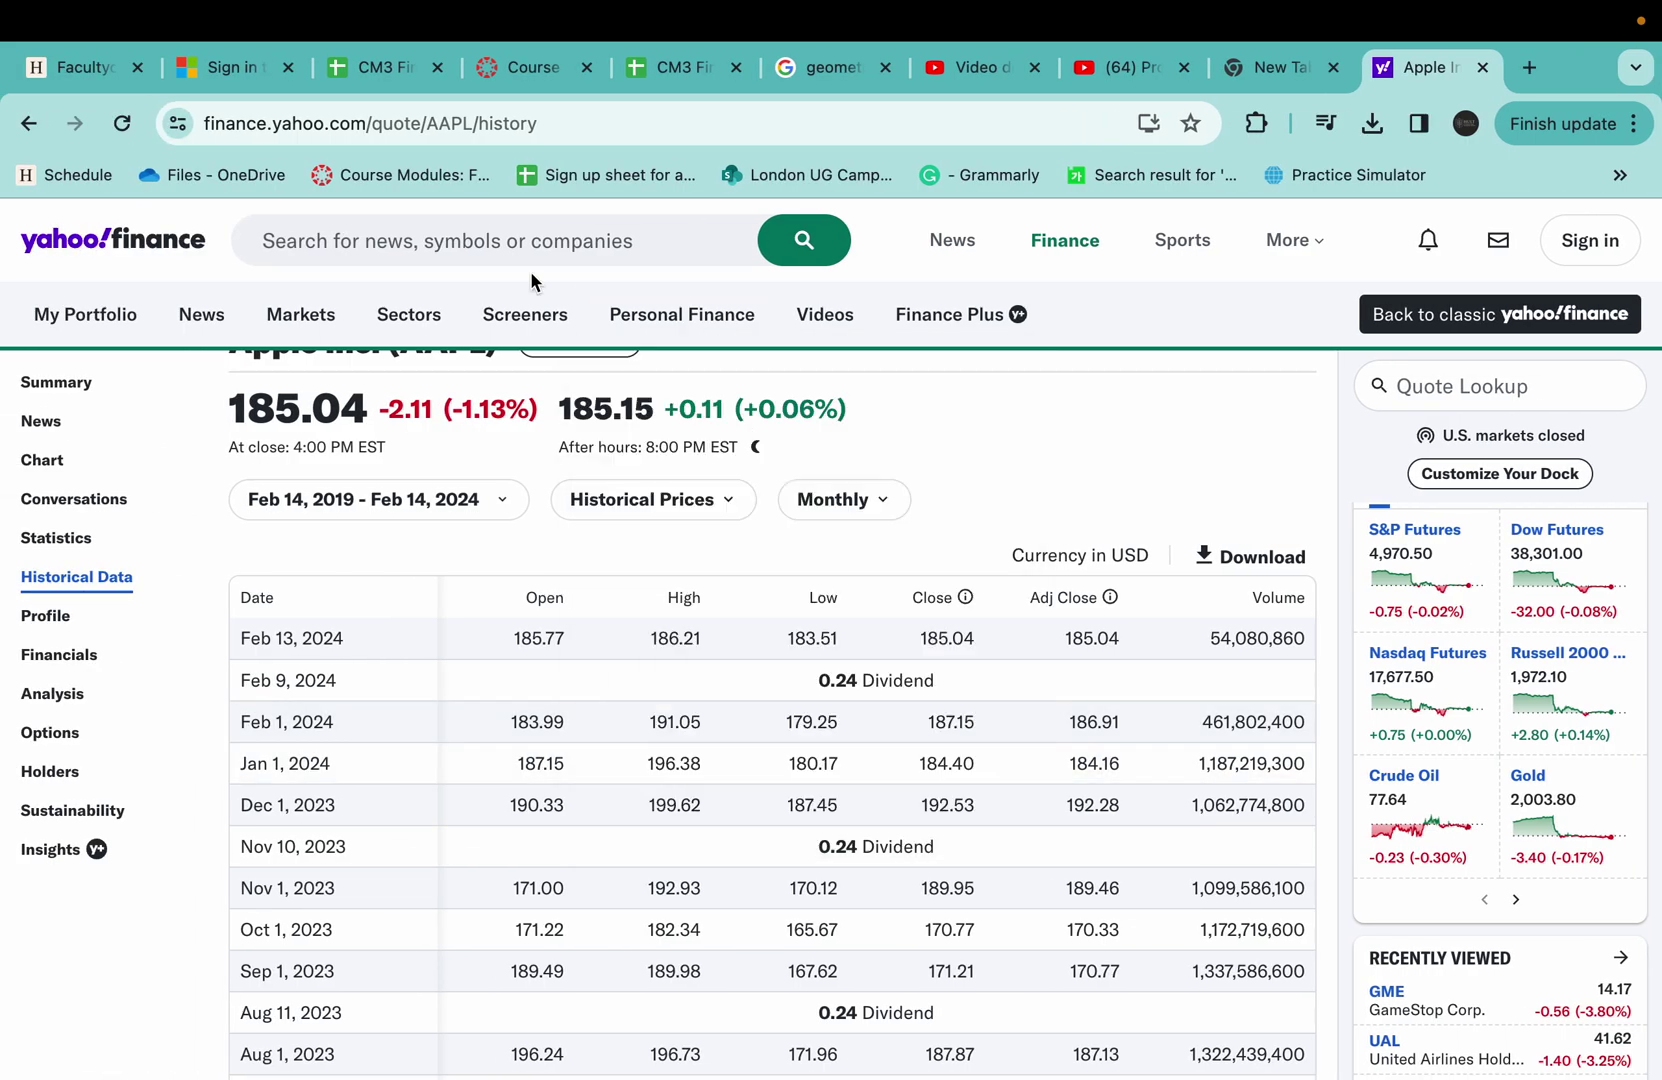
- Search for SPY and open its historical data page
click(520, 241)
text(s)
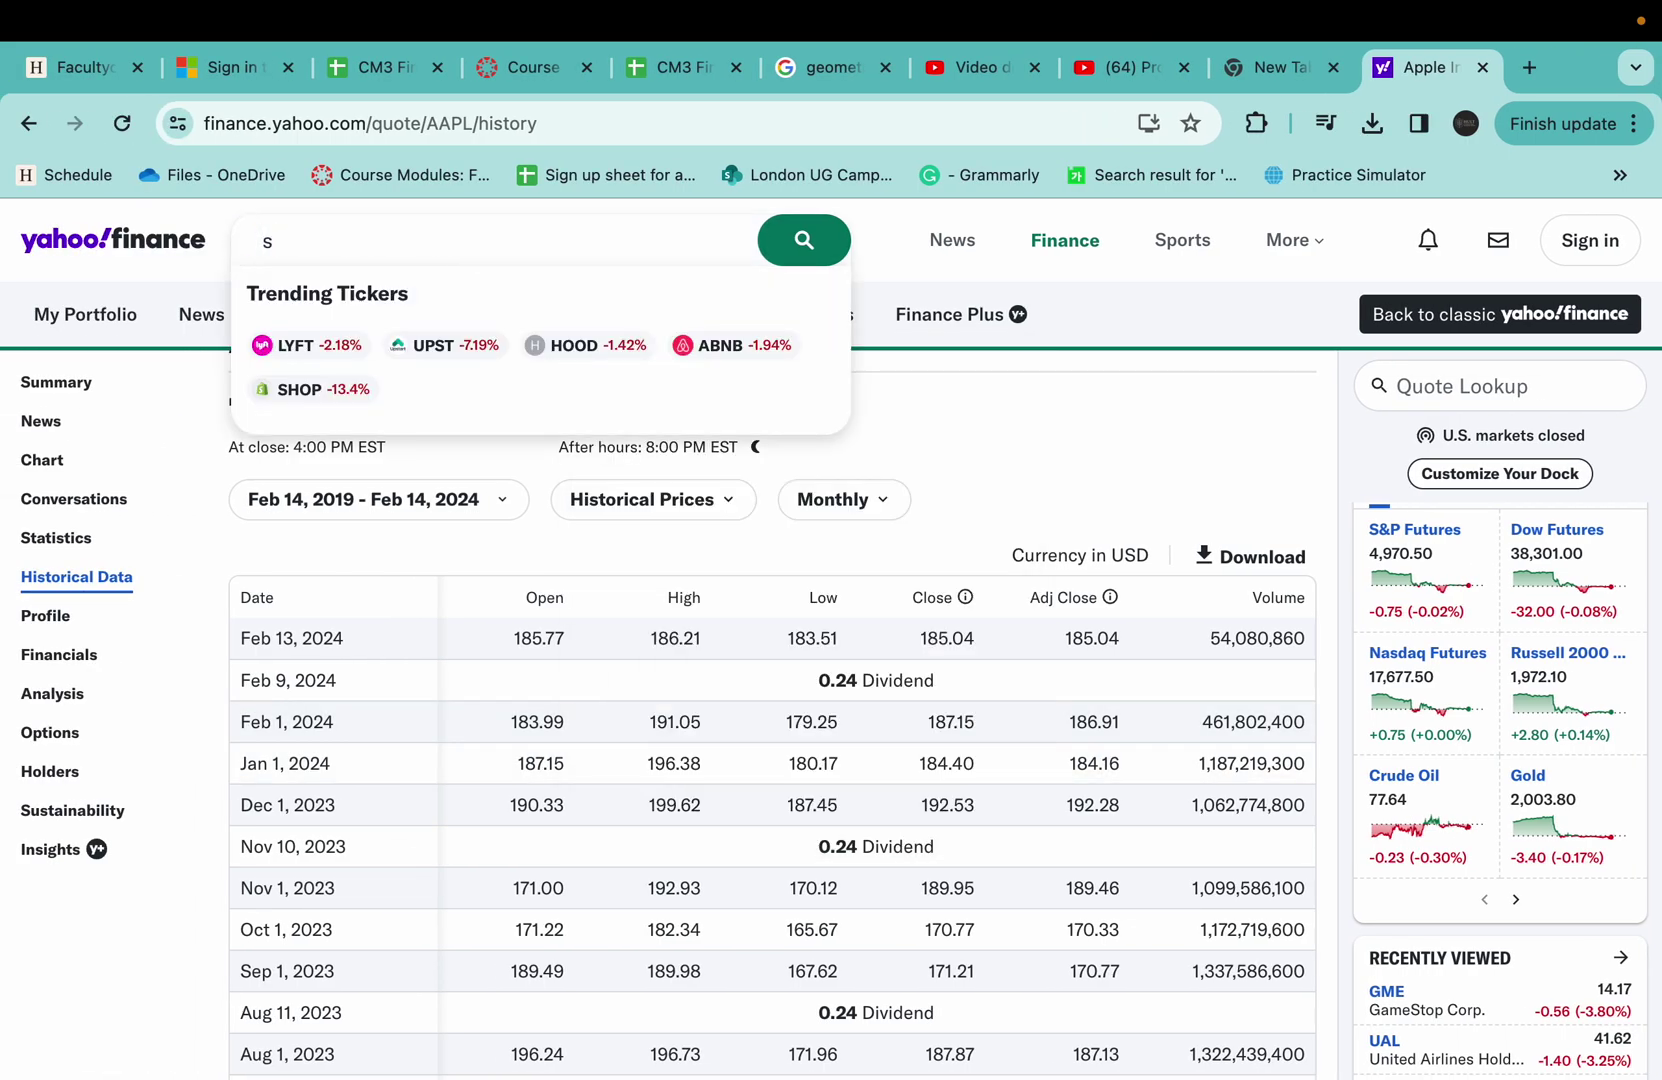
text(py)
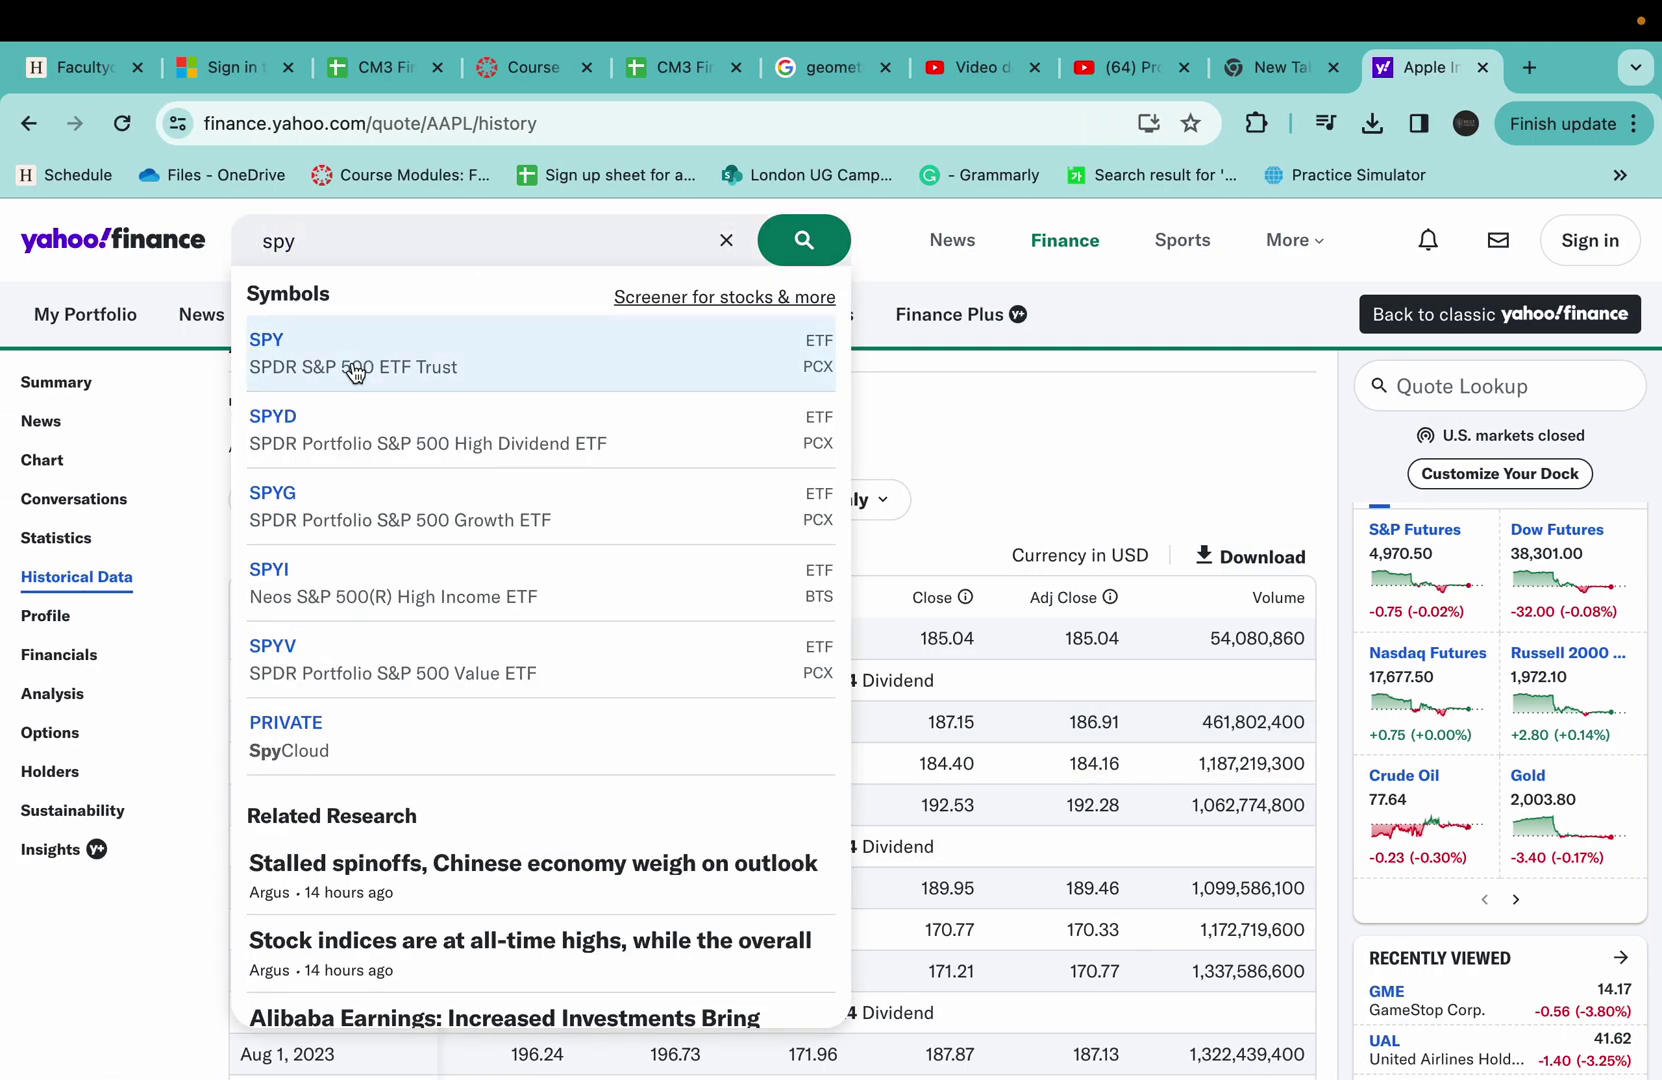
click(358, 384)
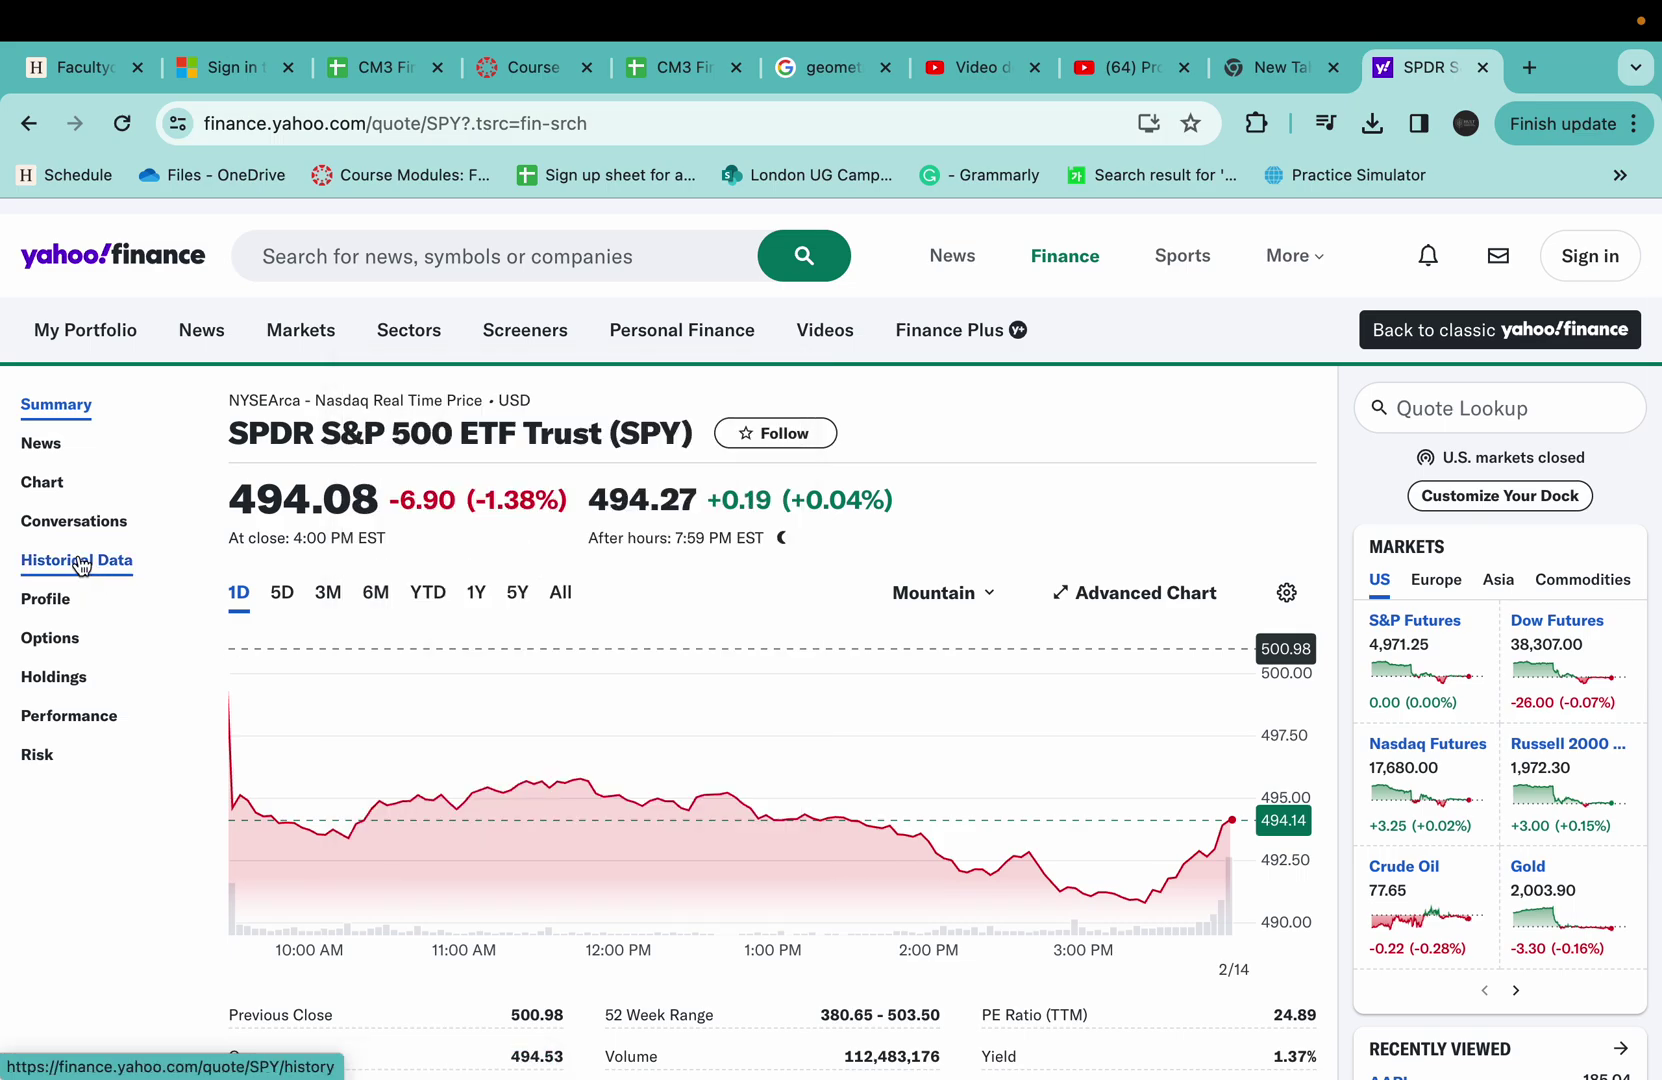
click(81, 562)
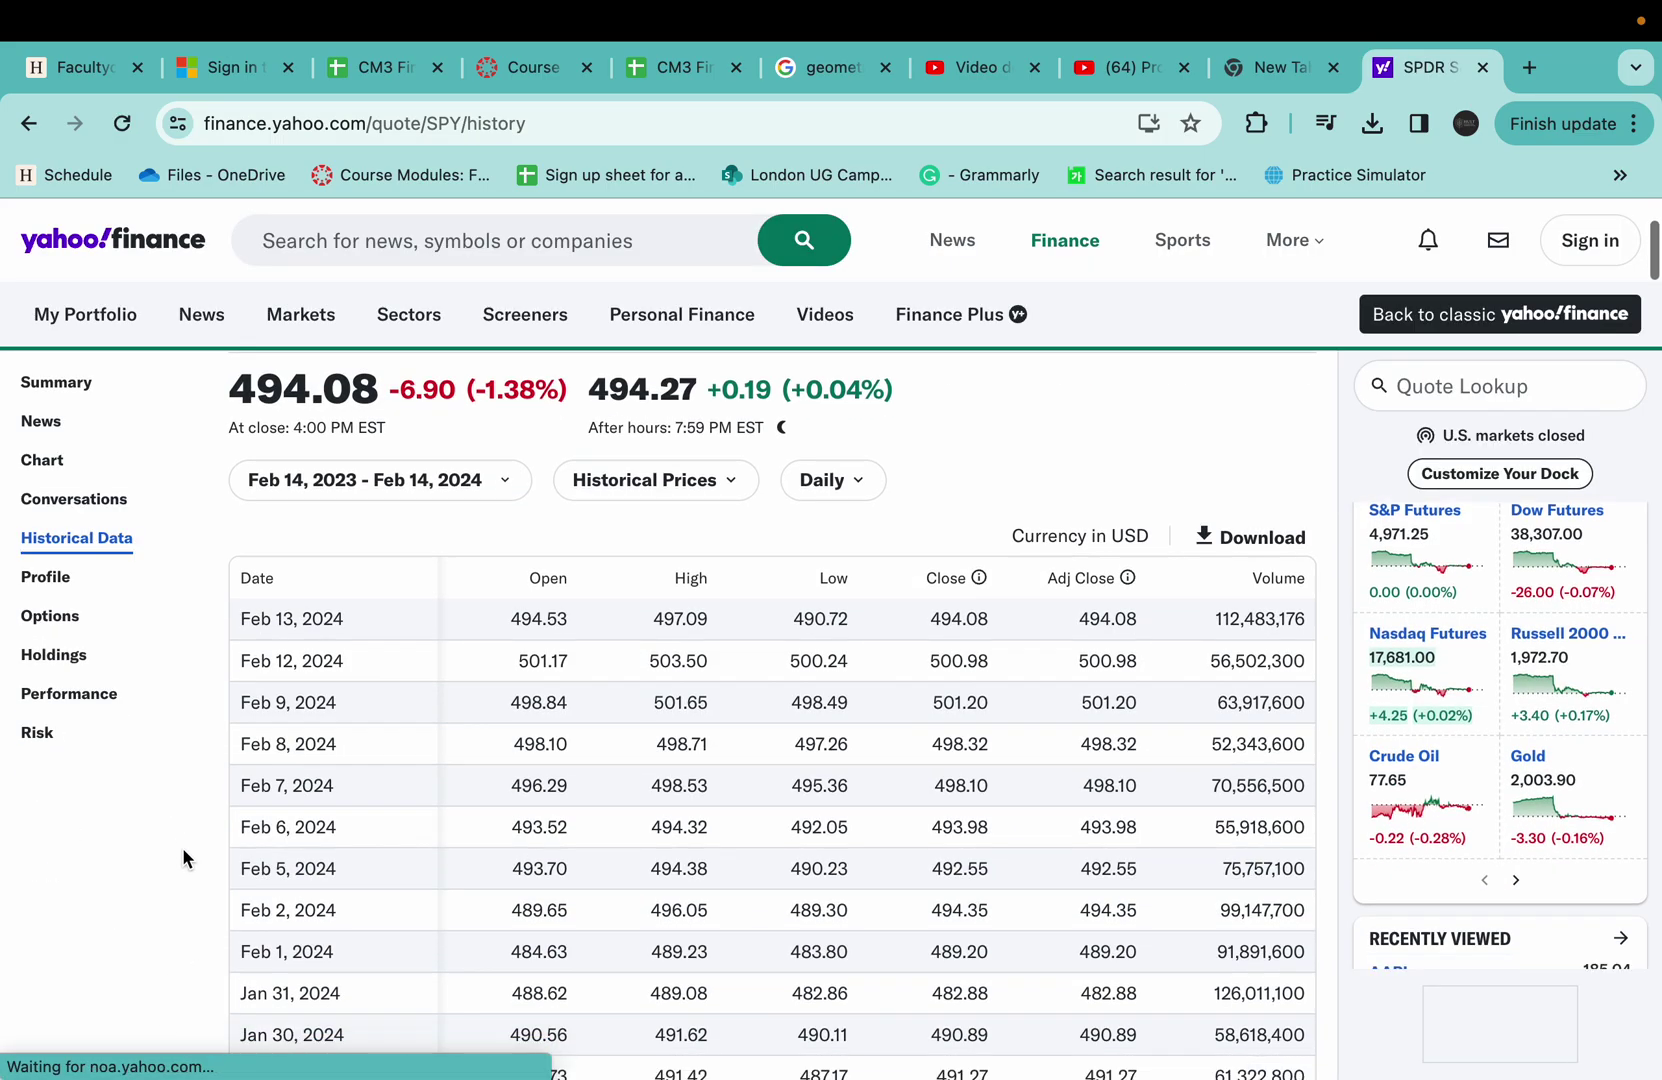
- Download SPY's 5Y monthly price history, save it as SPY (2).csv, and open it
click(500, 542)
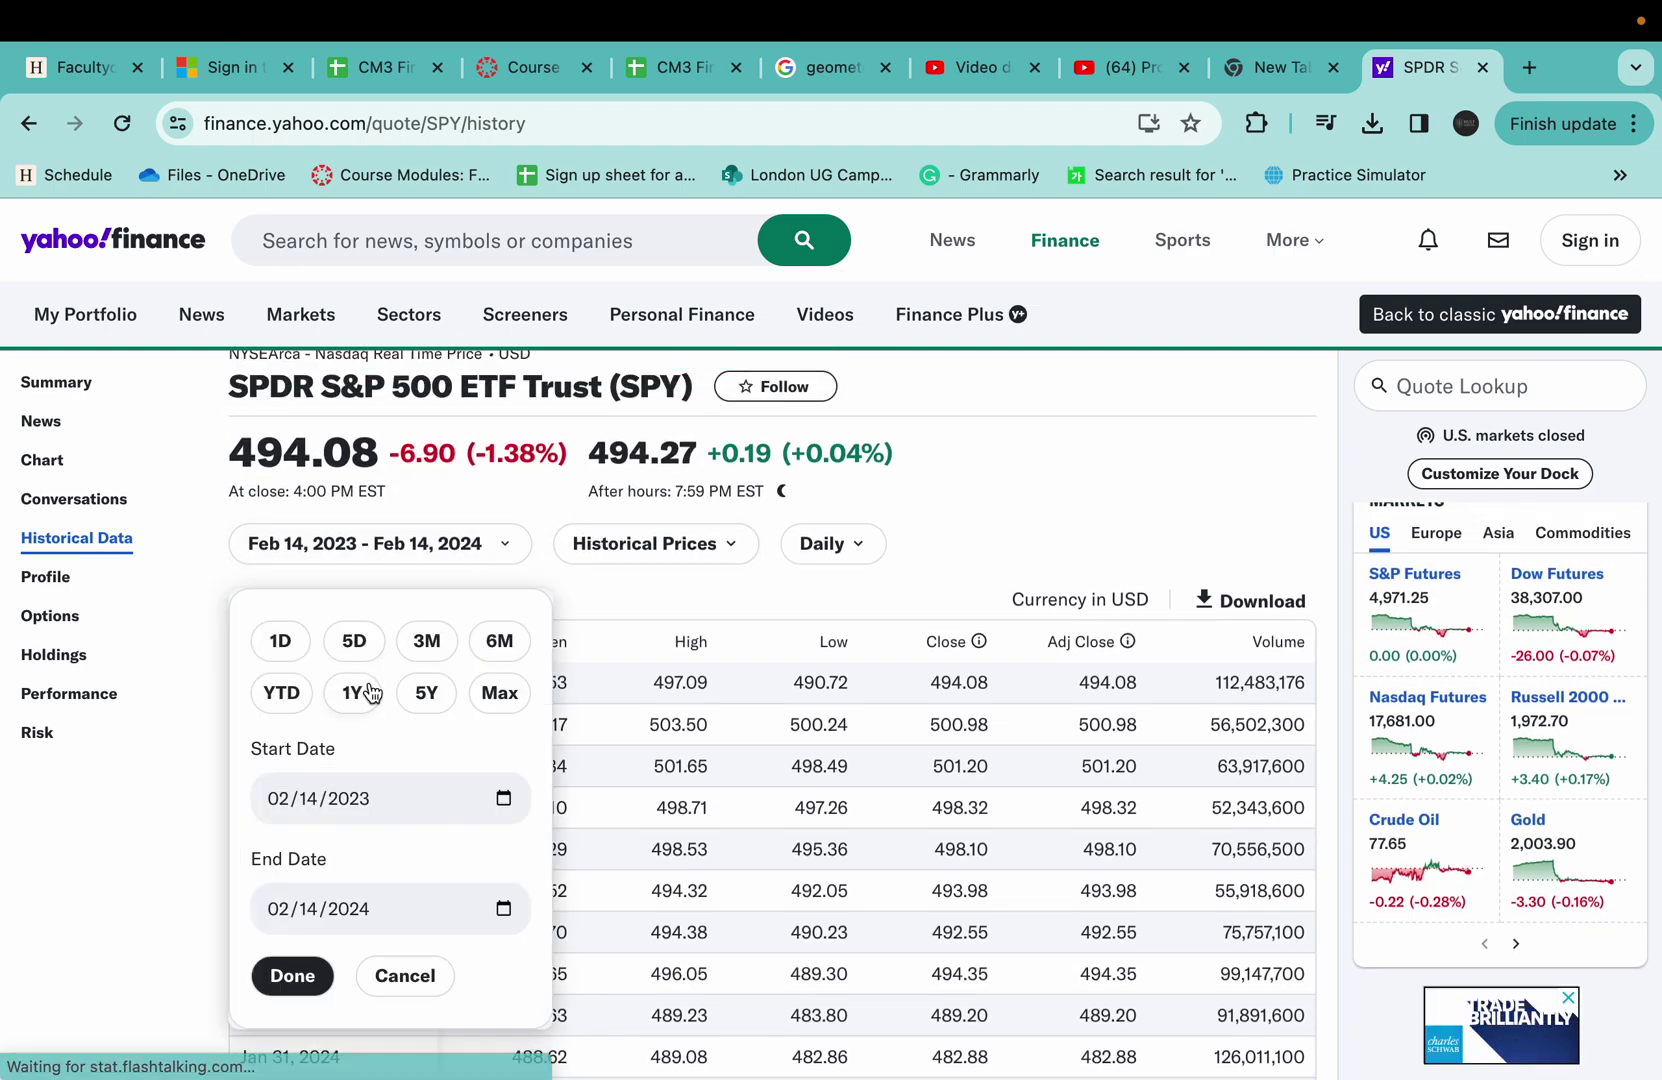
click(406, 692)
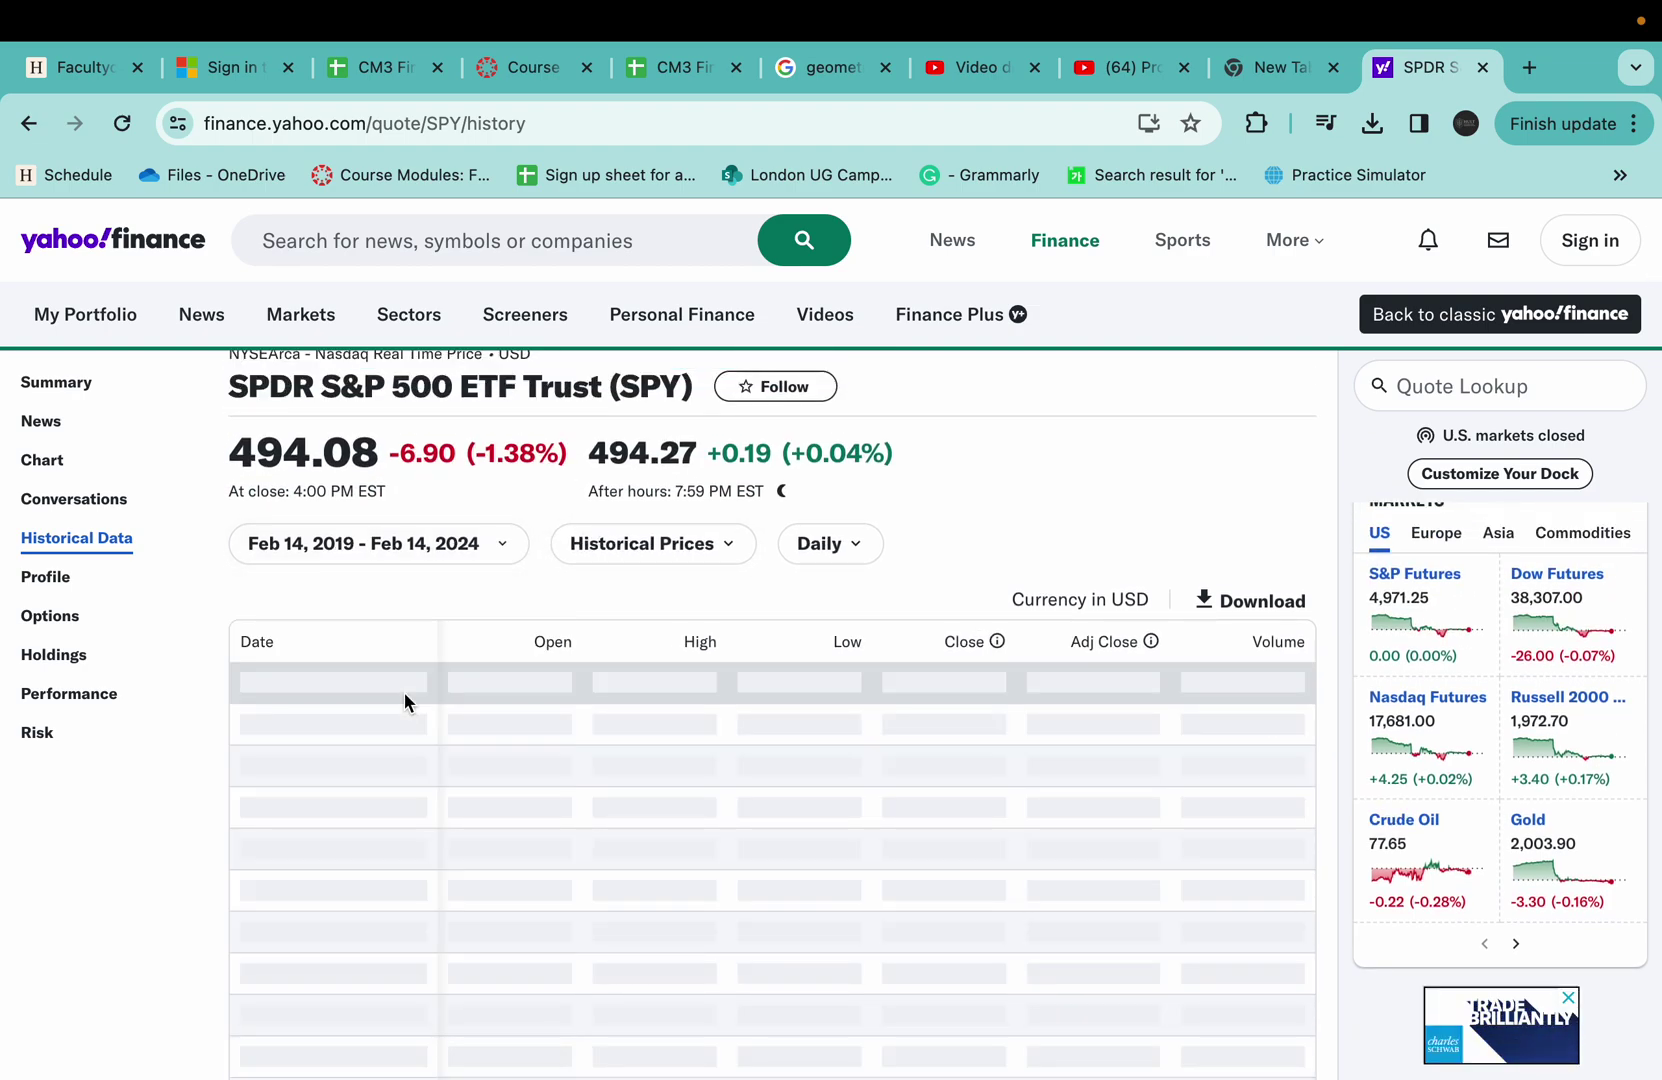
click(846, 545)
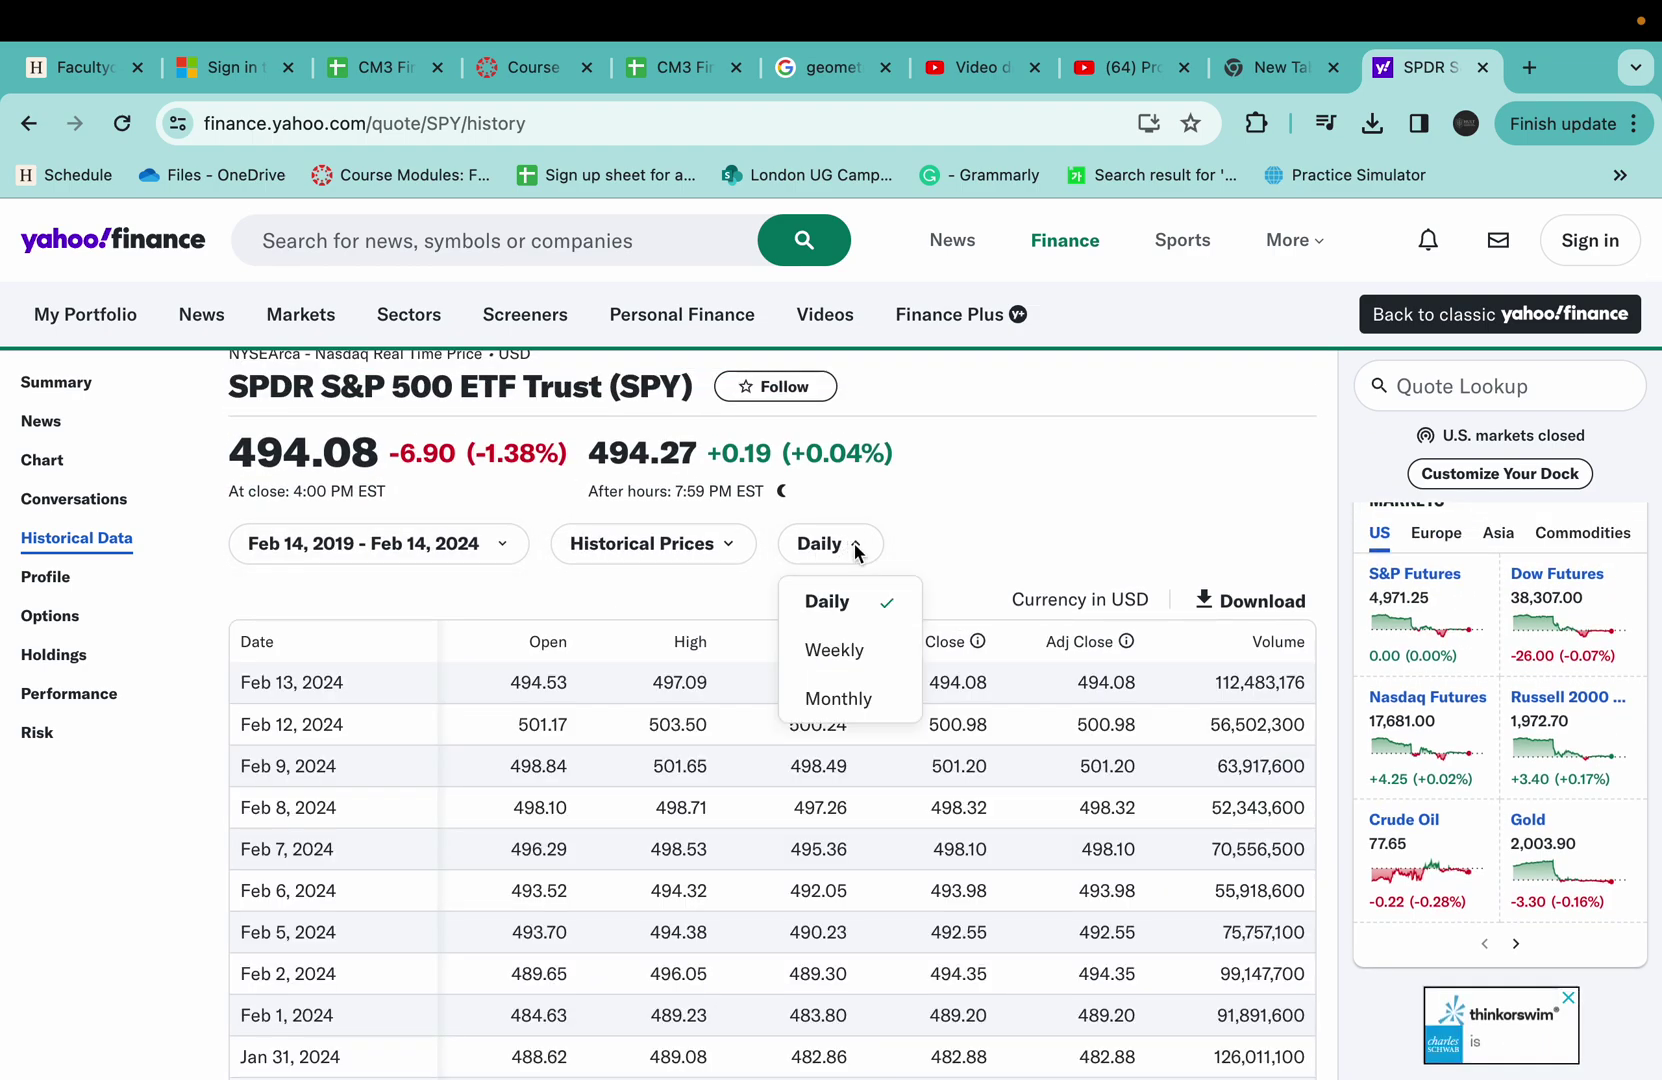
click(846, 695)
scroll(835, 702, down, 1)
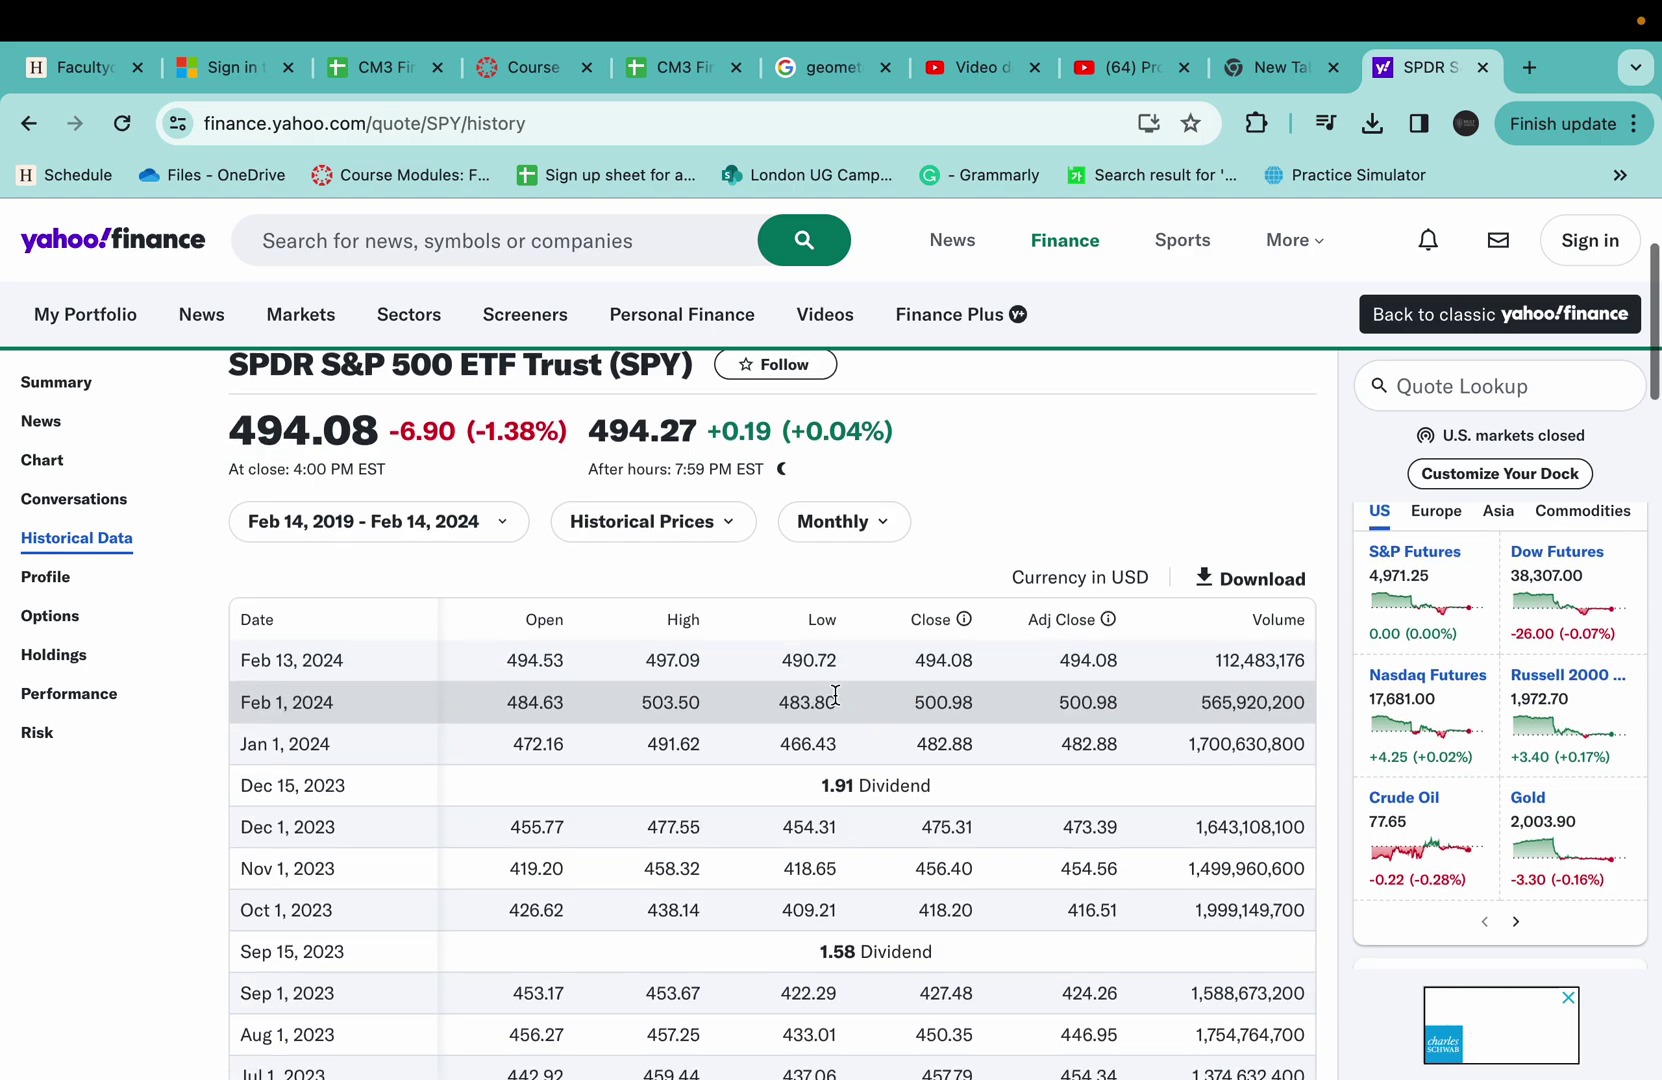
click(1243, 577)
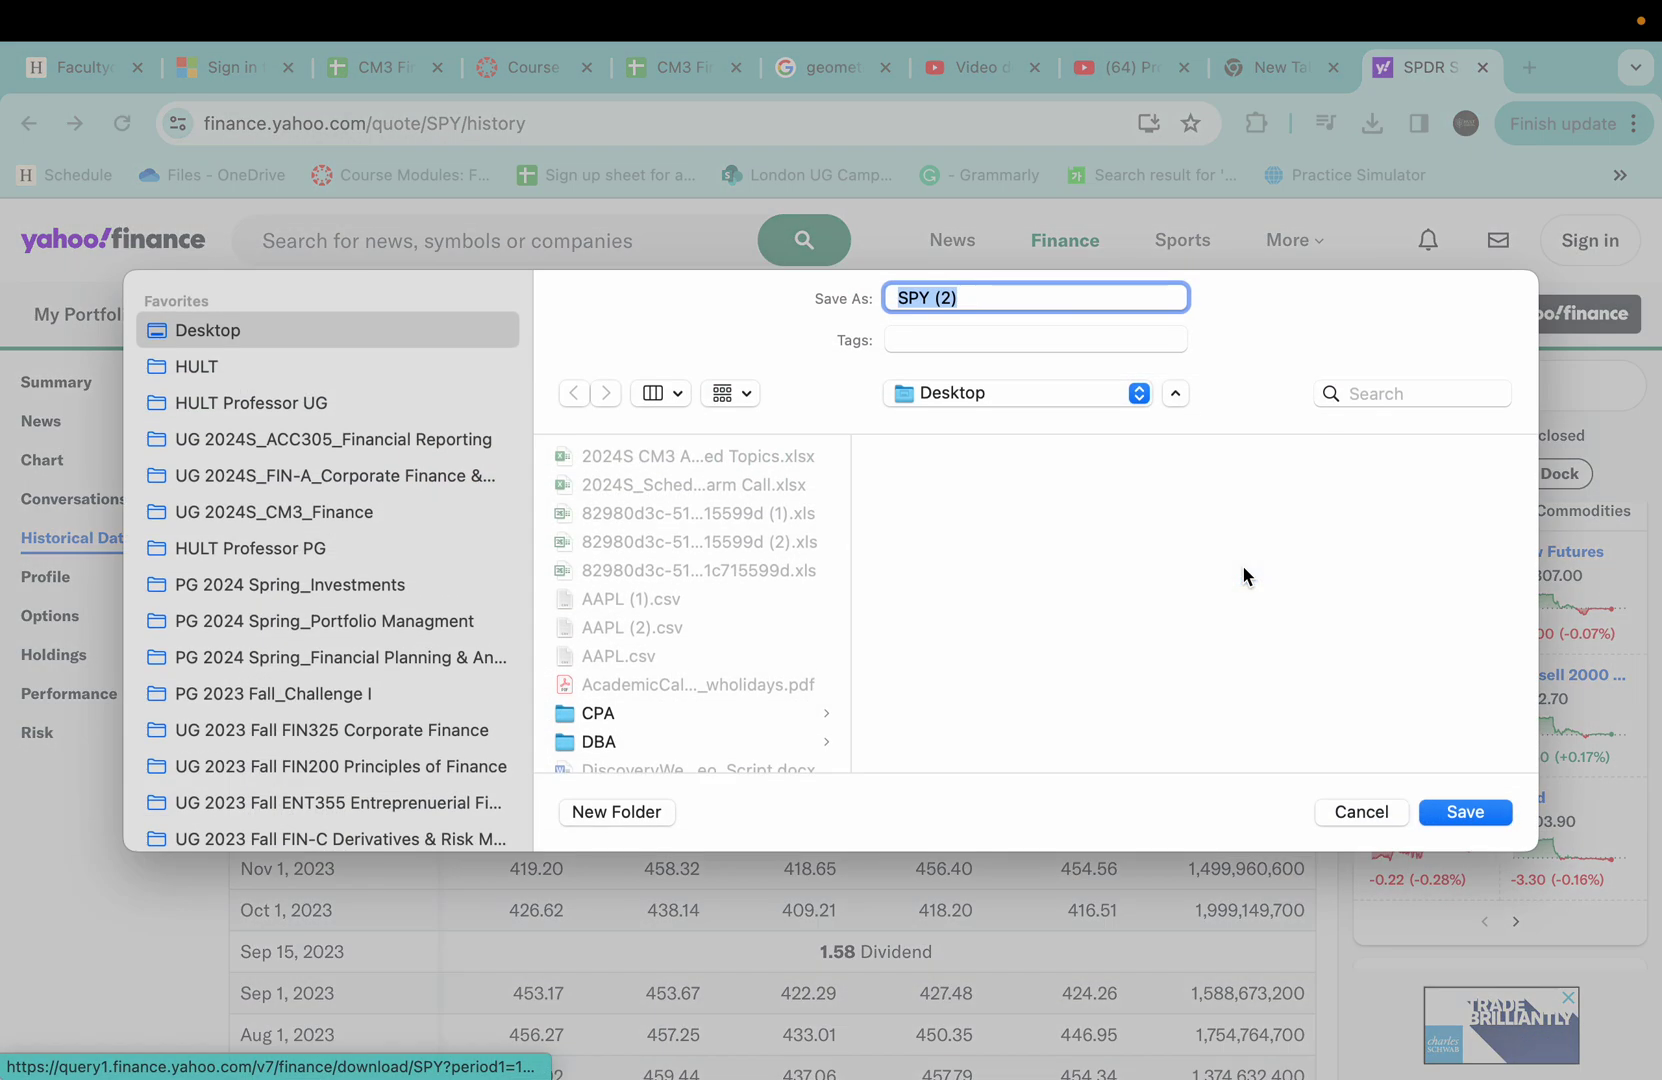
click(1460, 815)
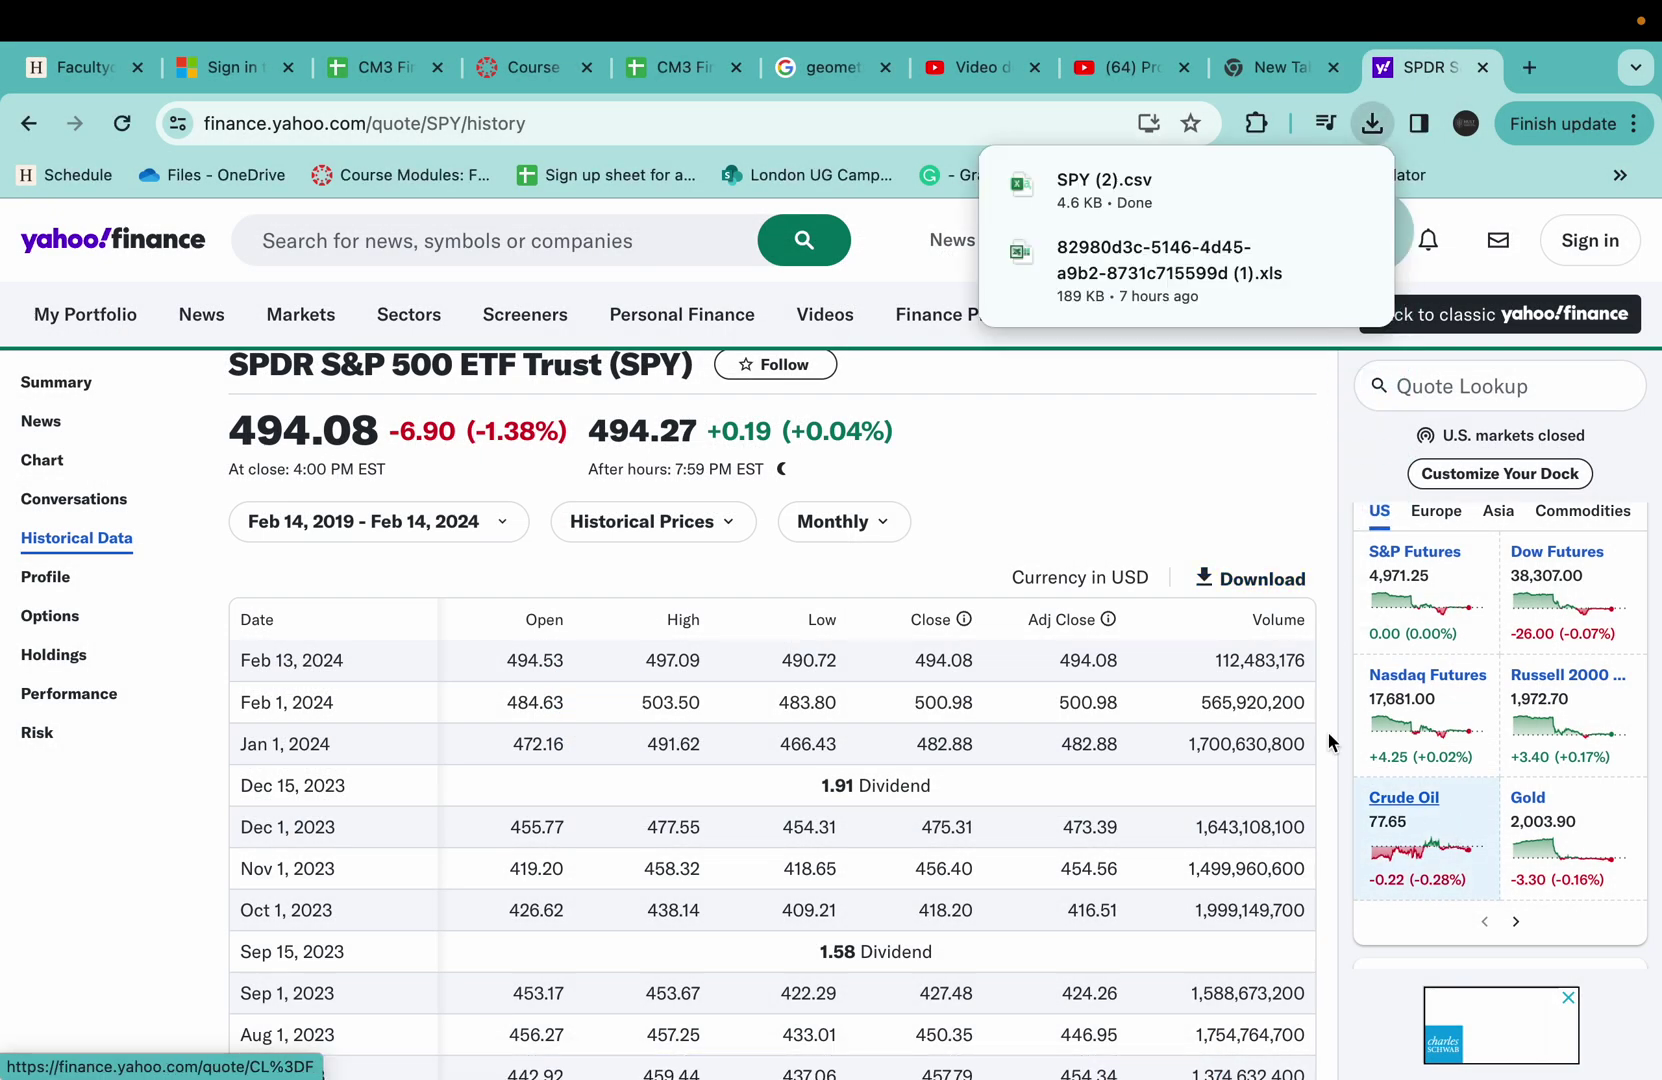
click(1082, 190)
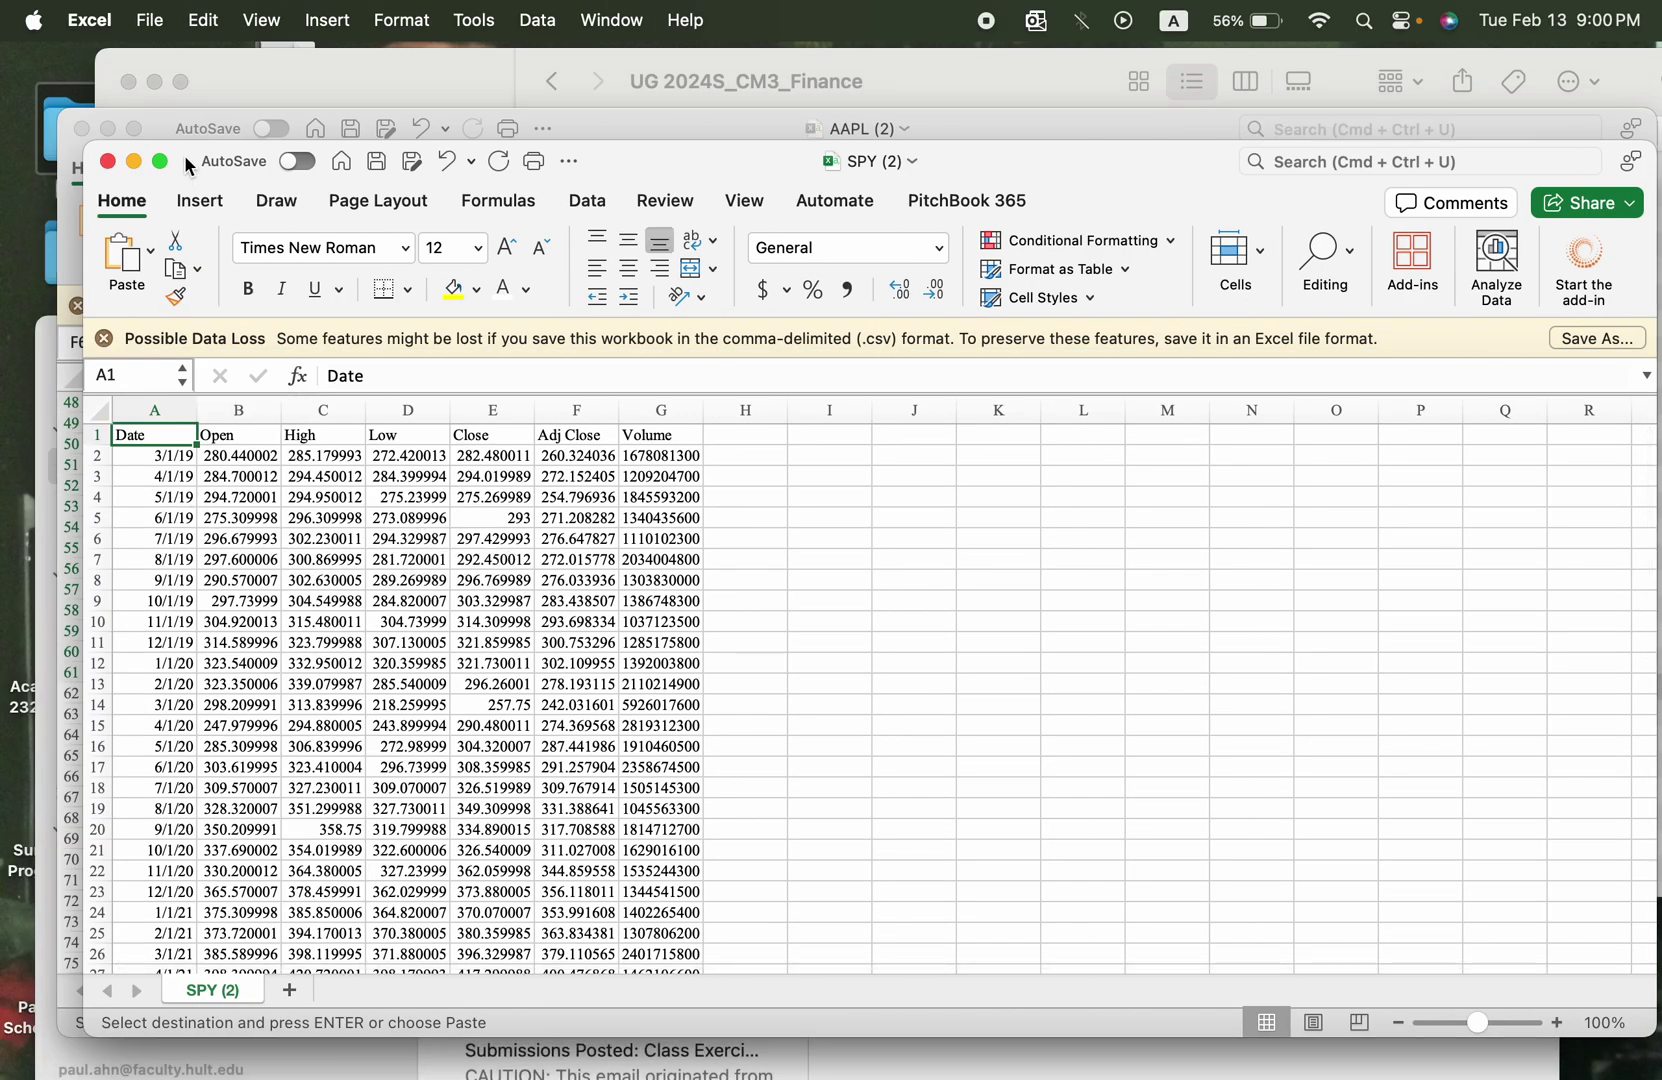
- Select and copy the 60 Adj Close prices in column F of SPY (2)
drag(190, 166, 318, 100)
scroll(128, 560, up, 15)
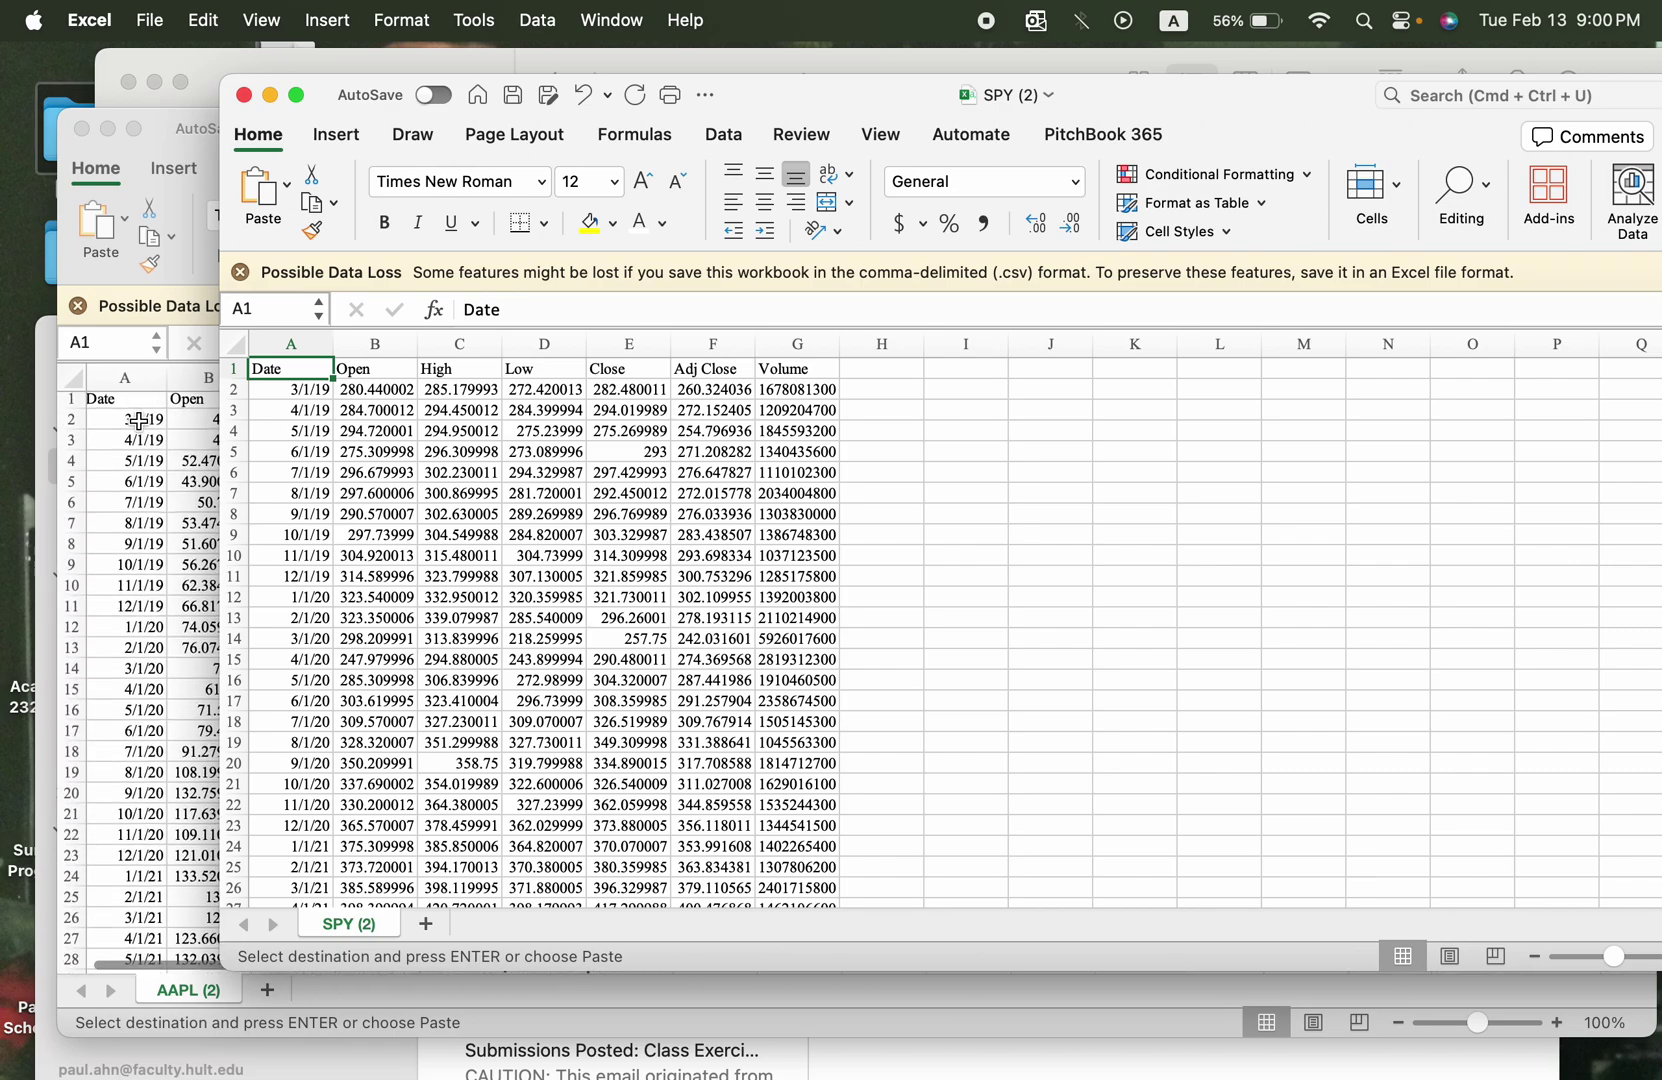
scroll(158, 615, down, 11)
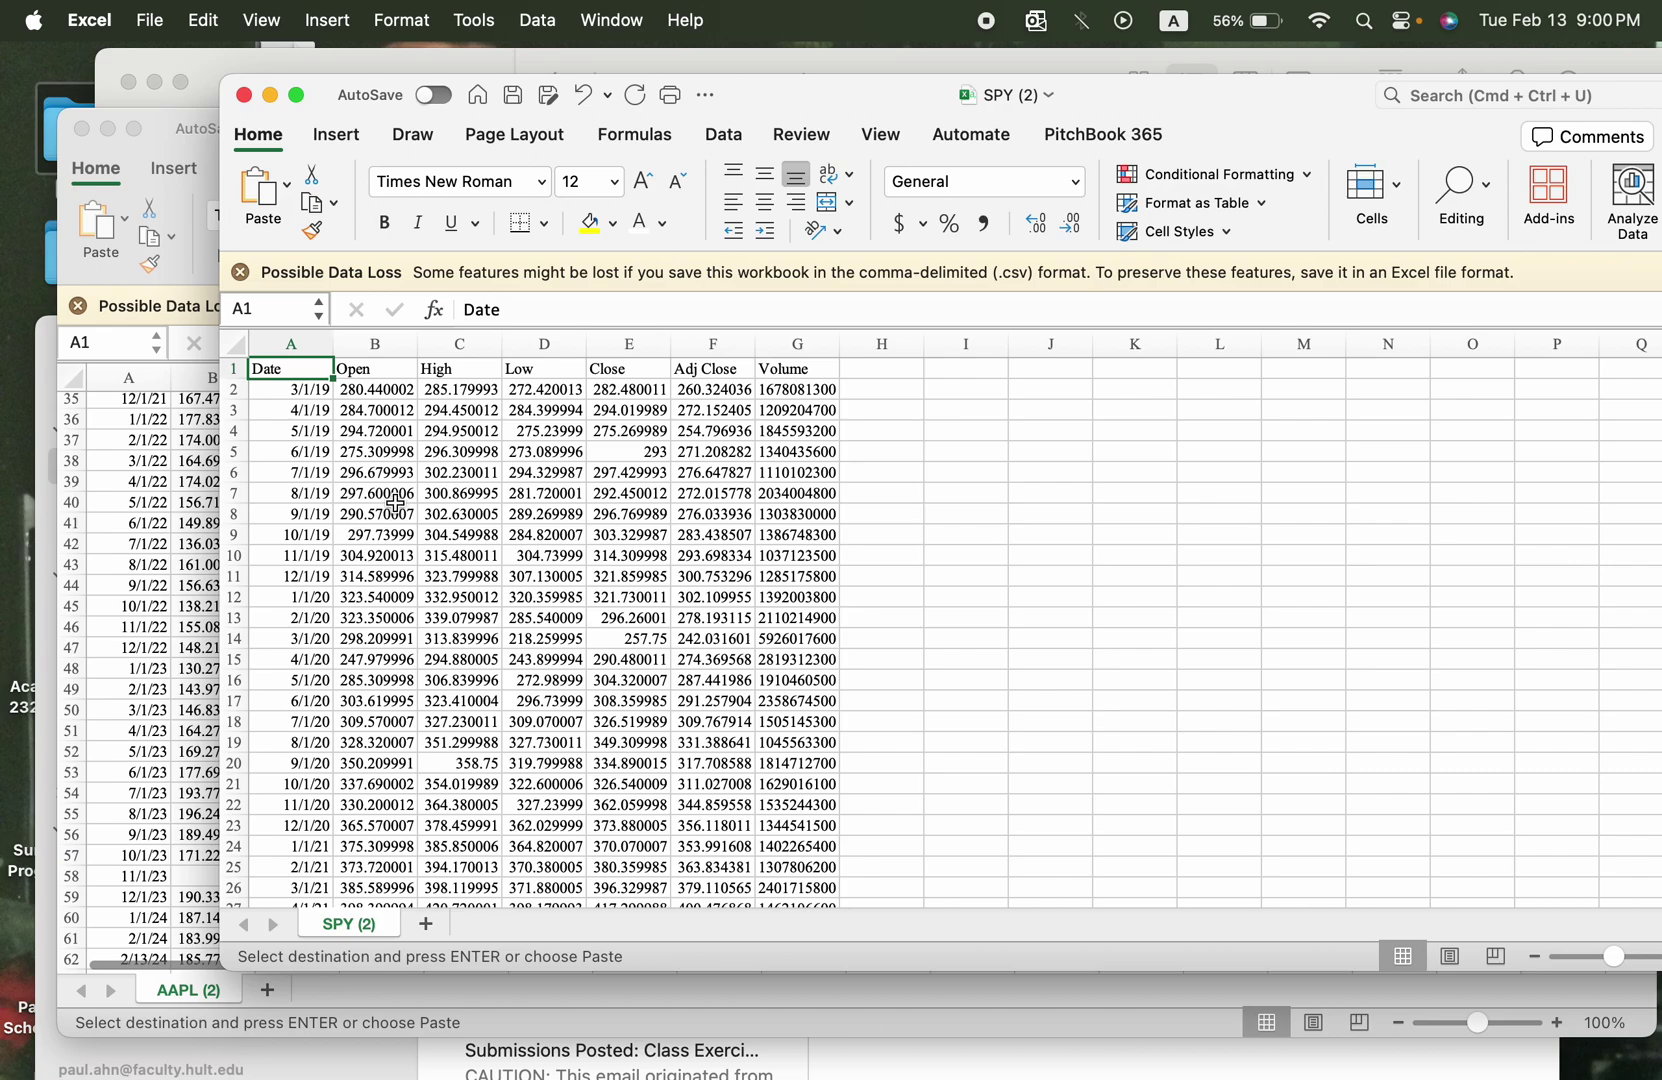
scroll(320, 512, down, 12)
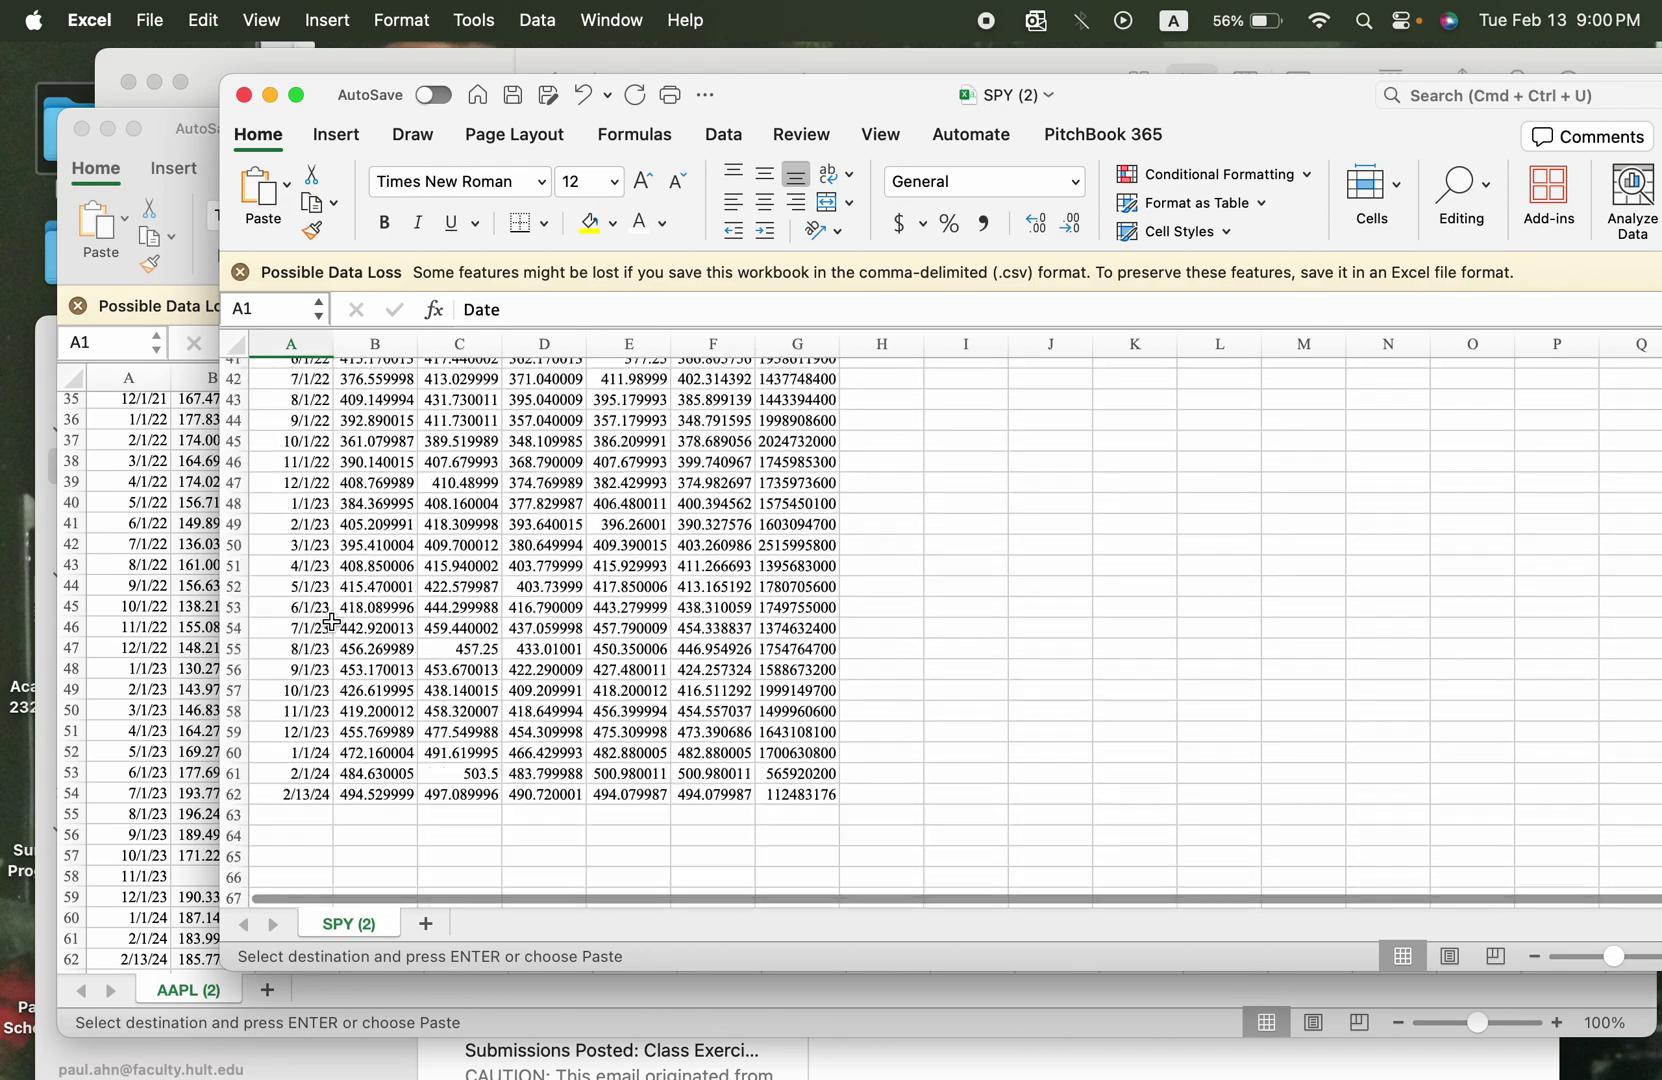
scroll(332, 622, up, 14)
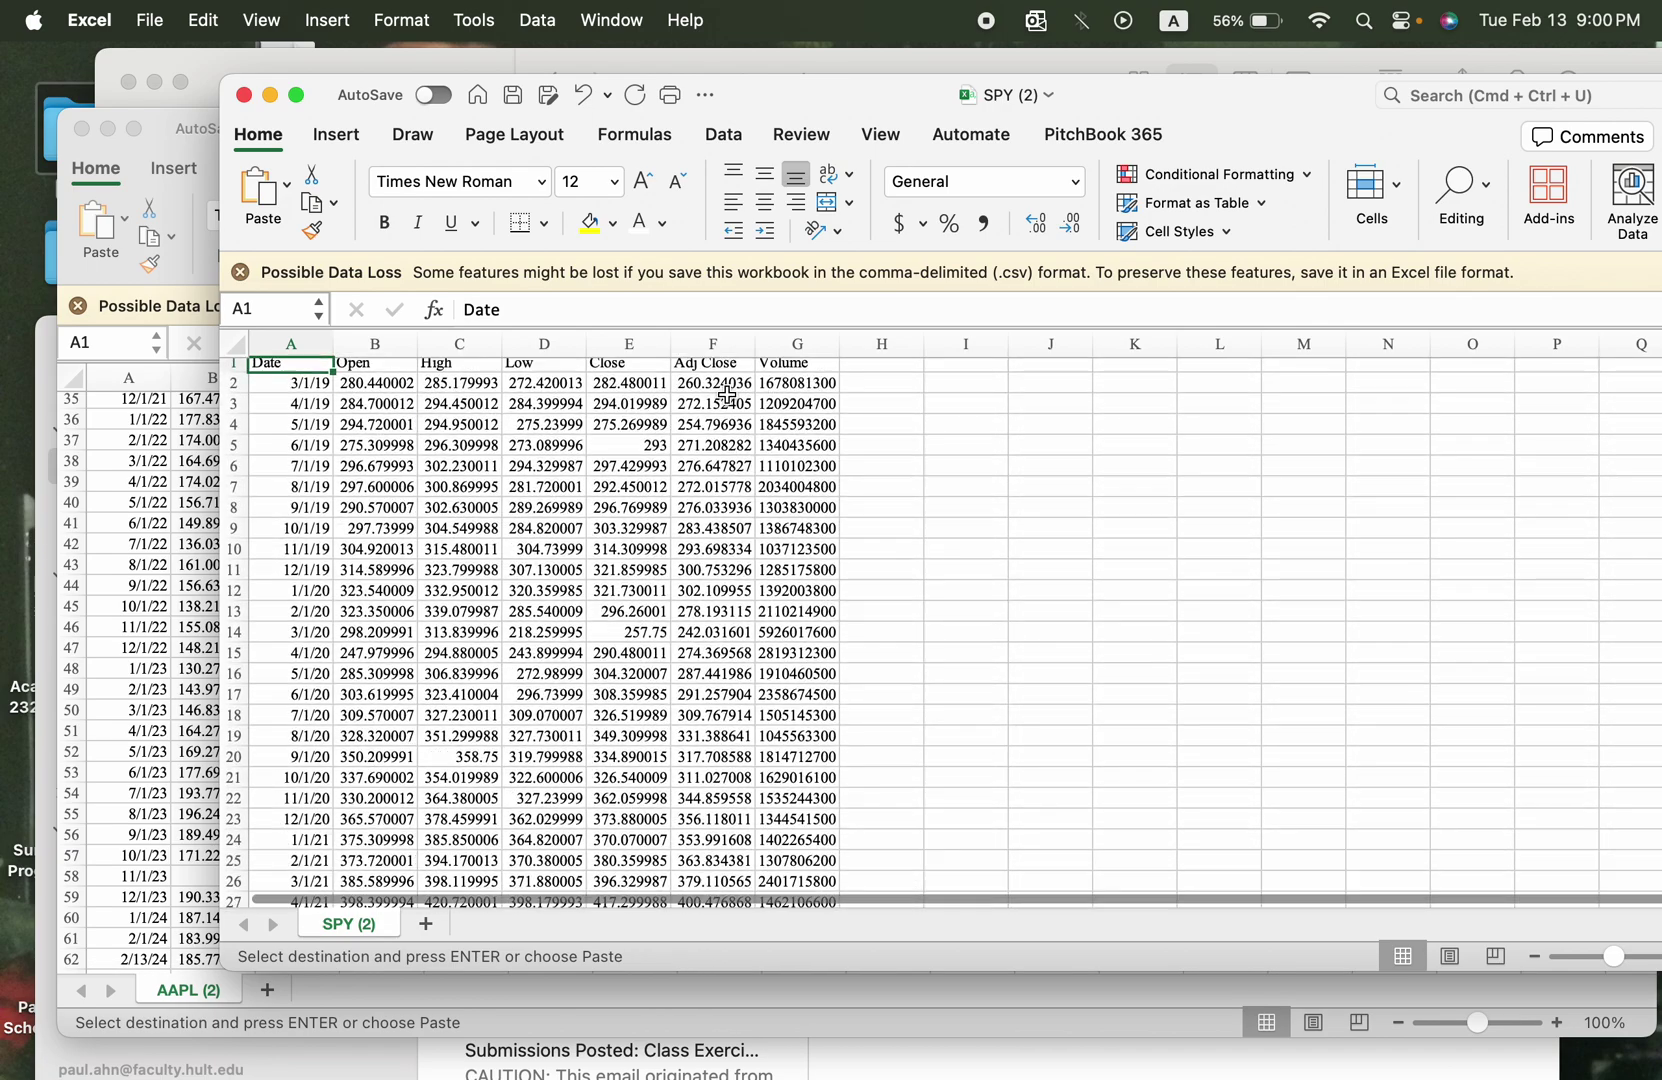
drag(703, 382, 712, 843)
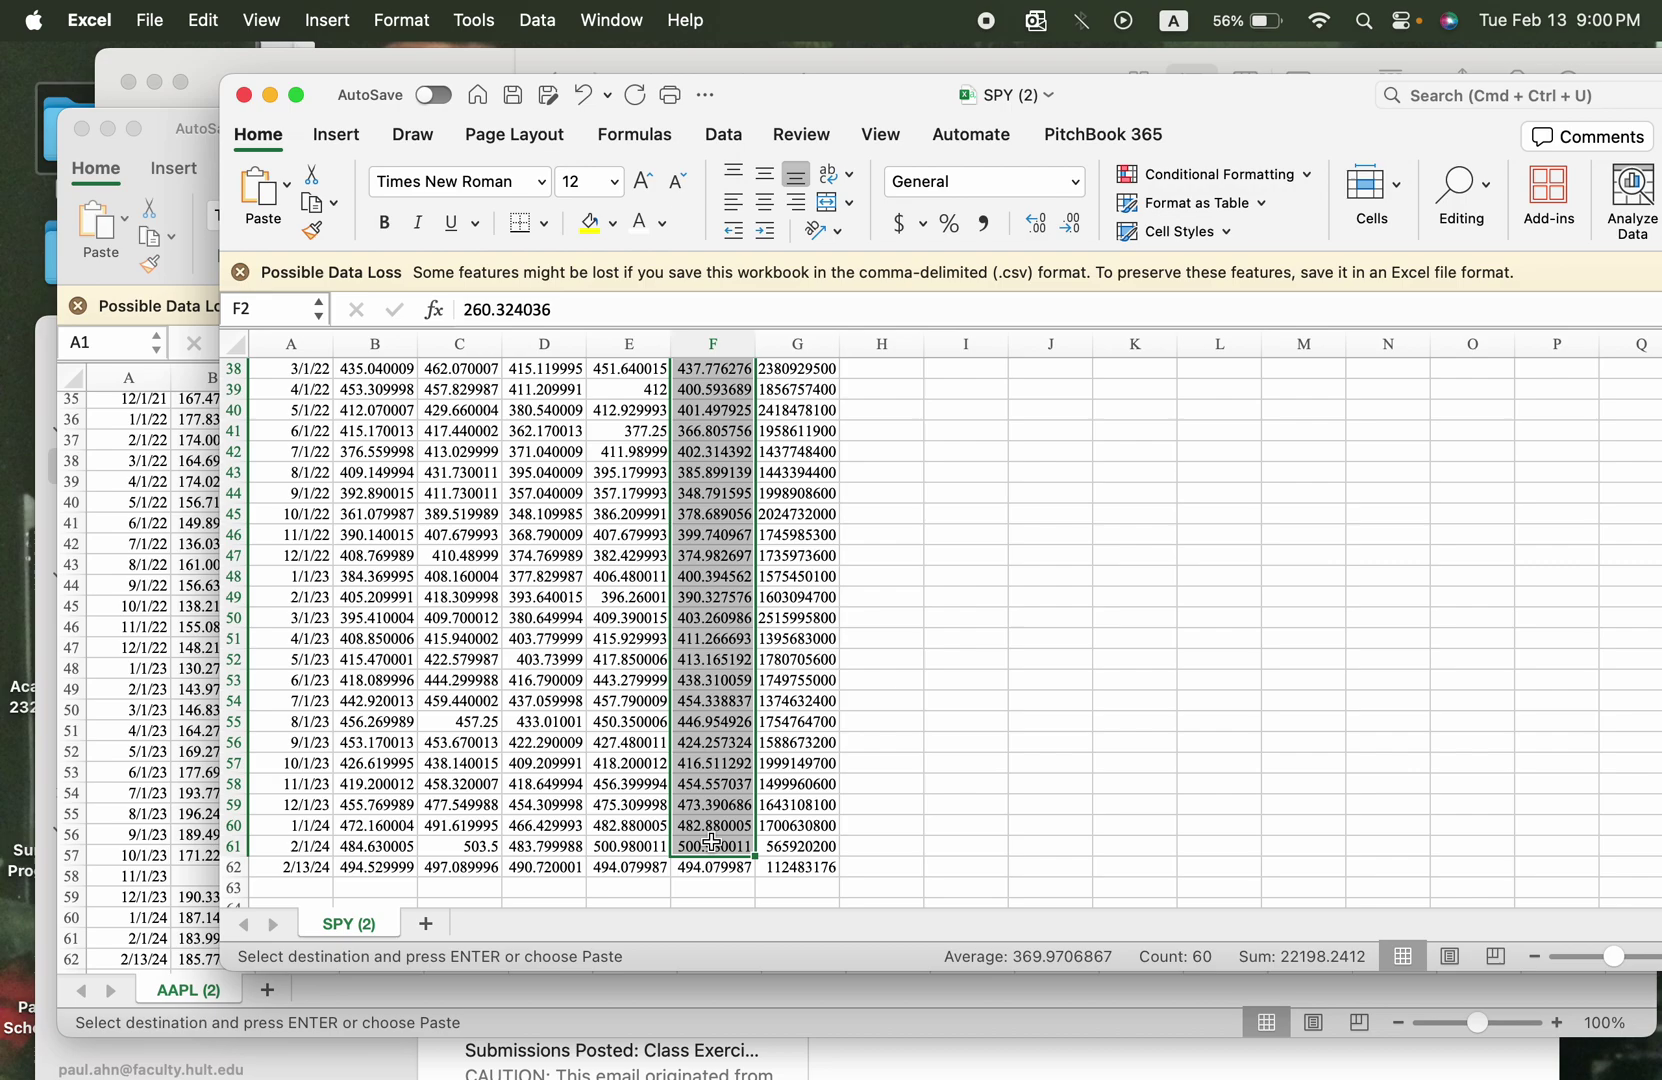
scroll(631, 913, up, 12)
scroll(572, 687, down, 14)
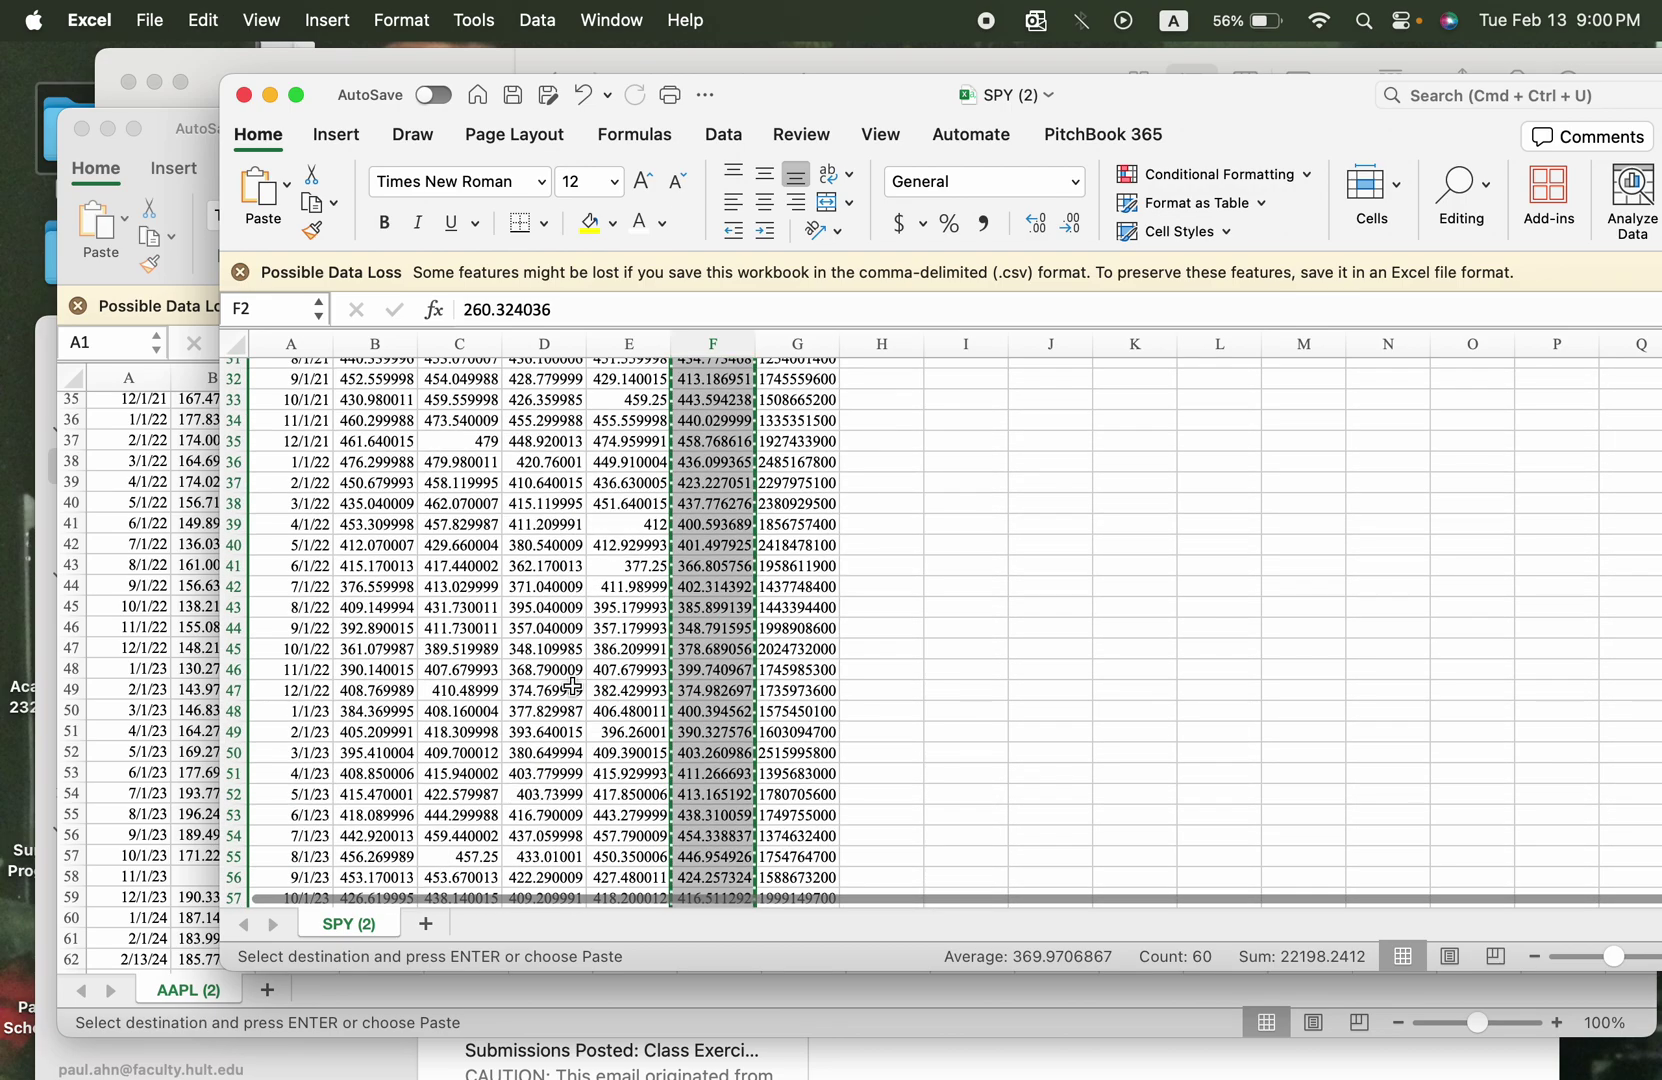
scroll(572, 687, down, 3)
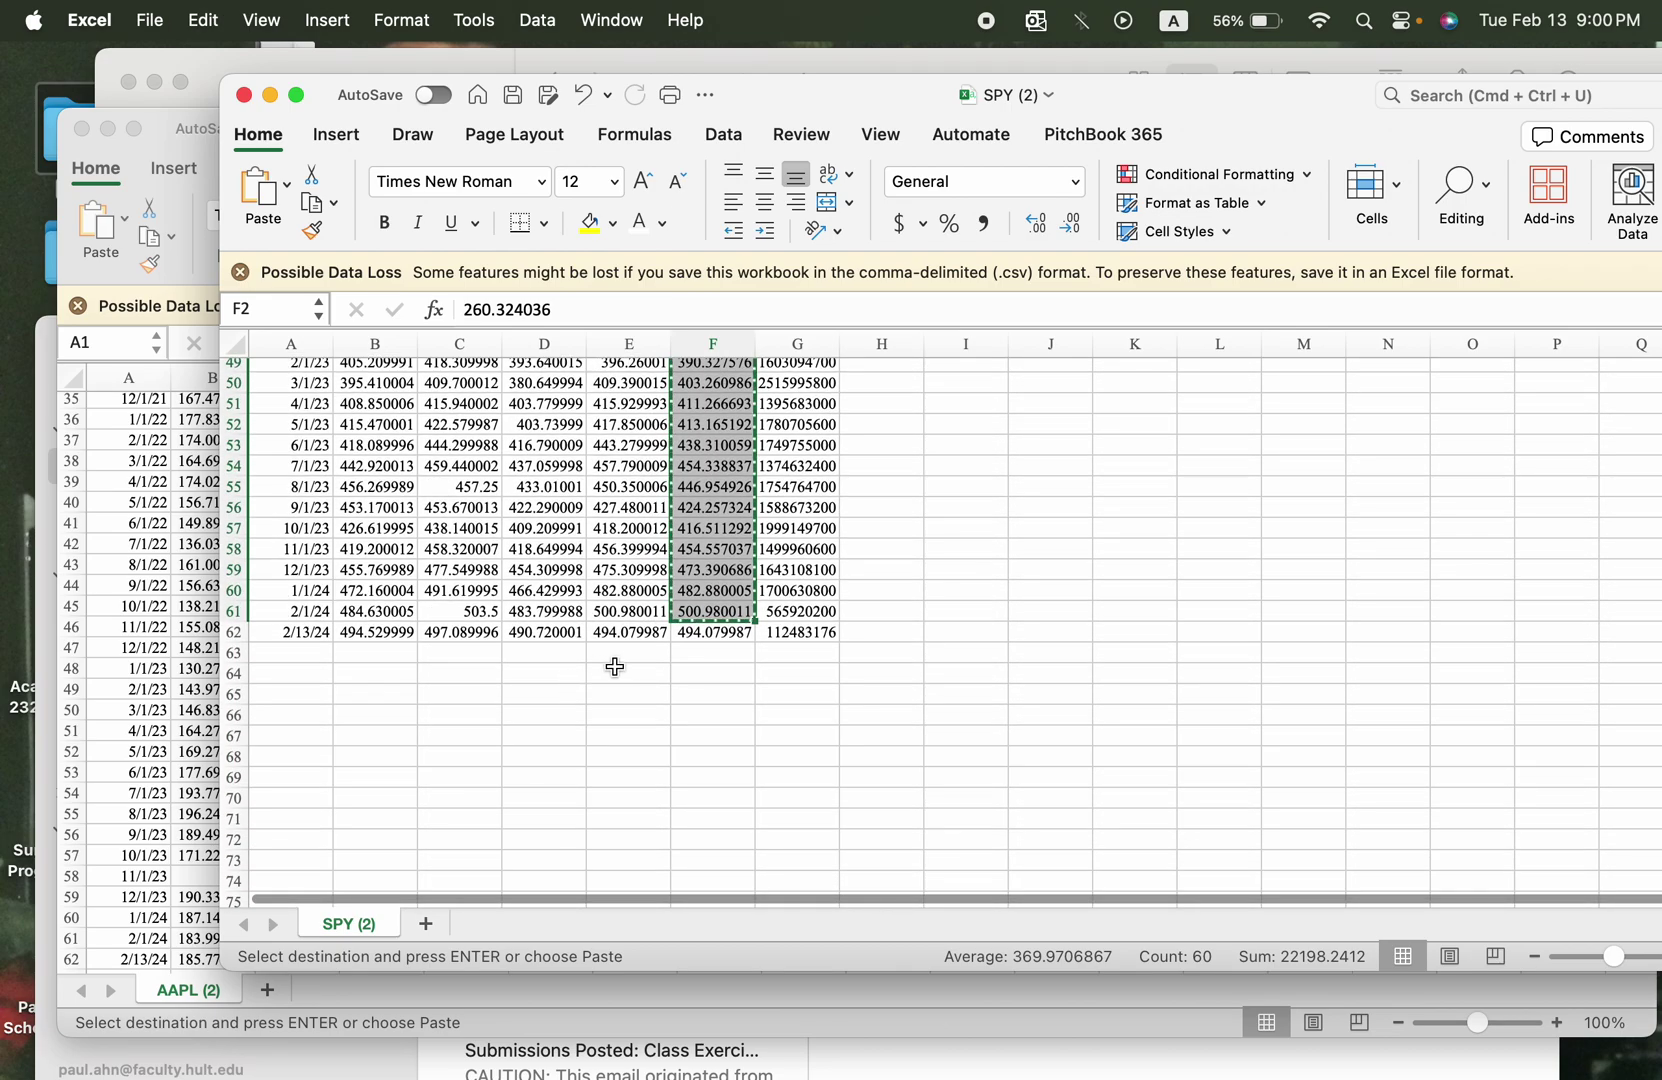
click(278, 636)
- Paste the 60 SPY prices into C7 of the S&P500 column
key(super+Tab)
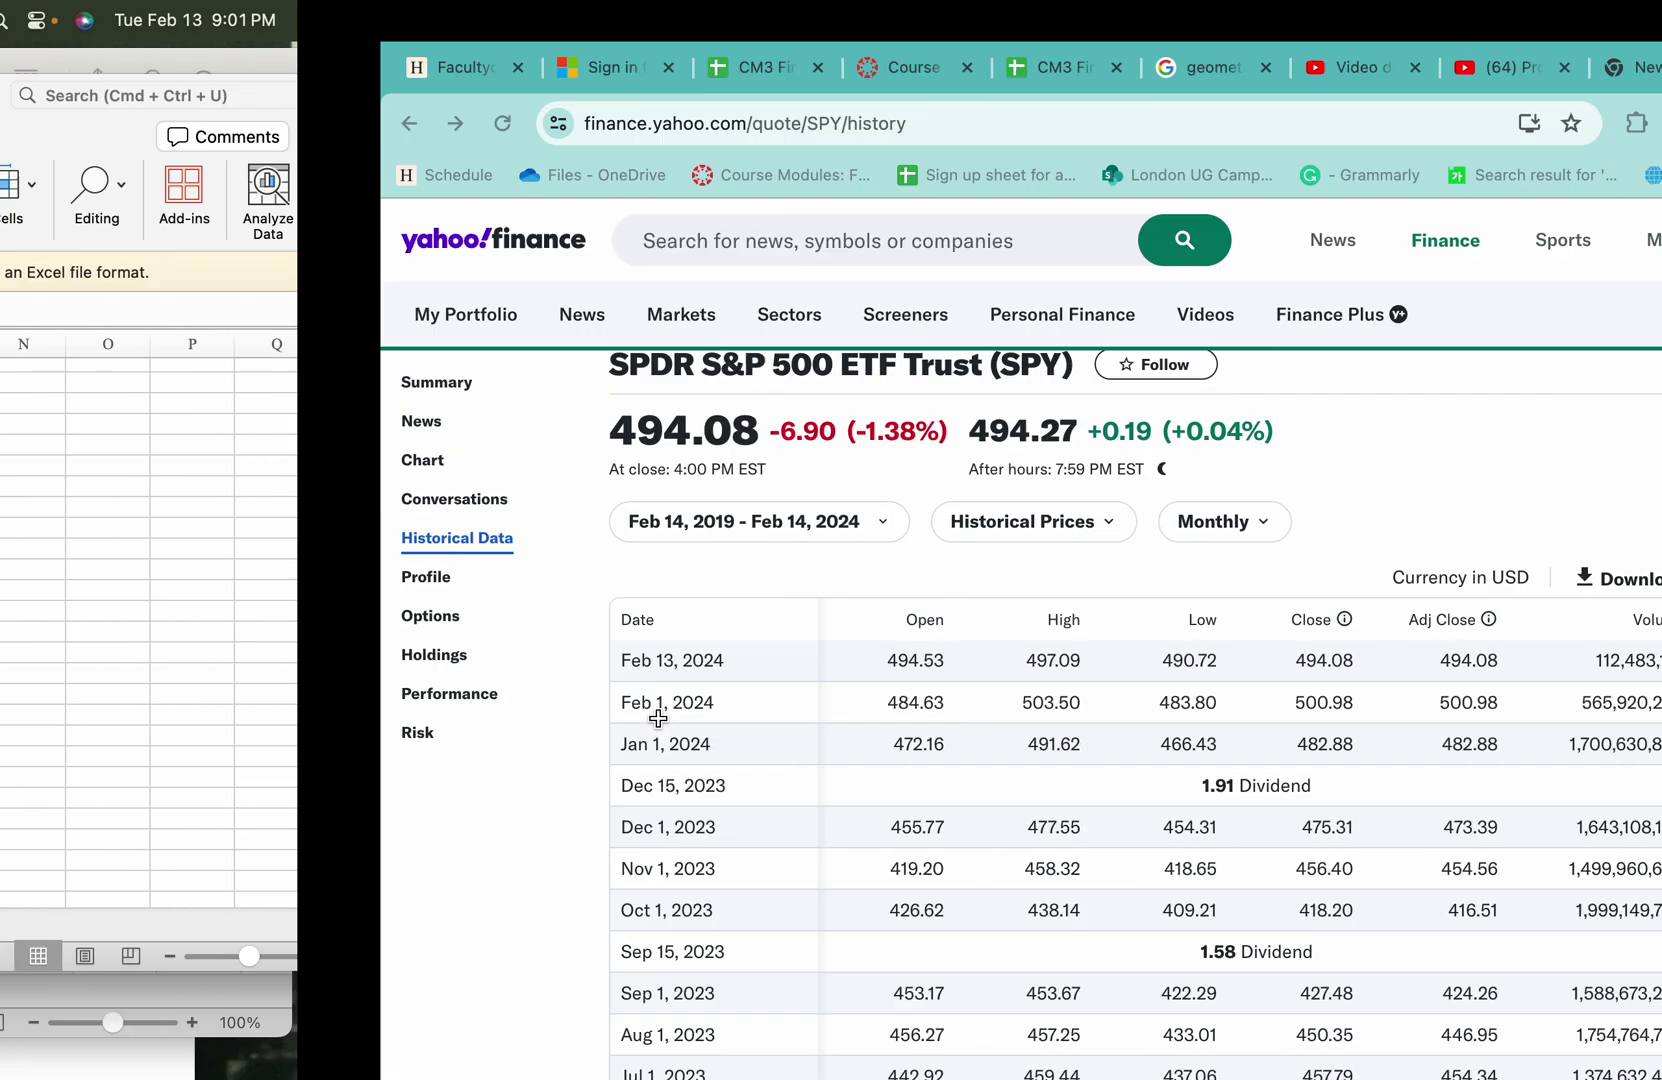
key(super+Tab)
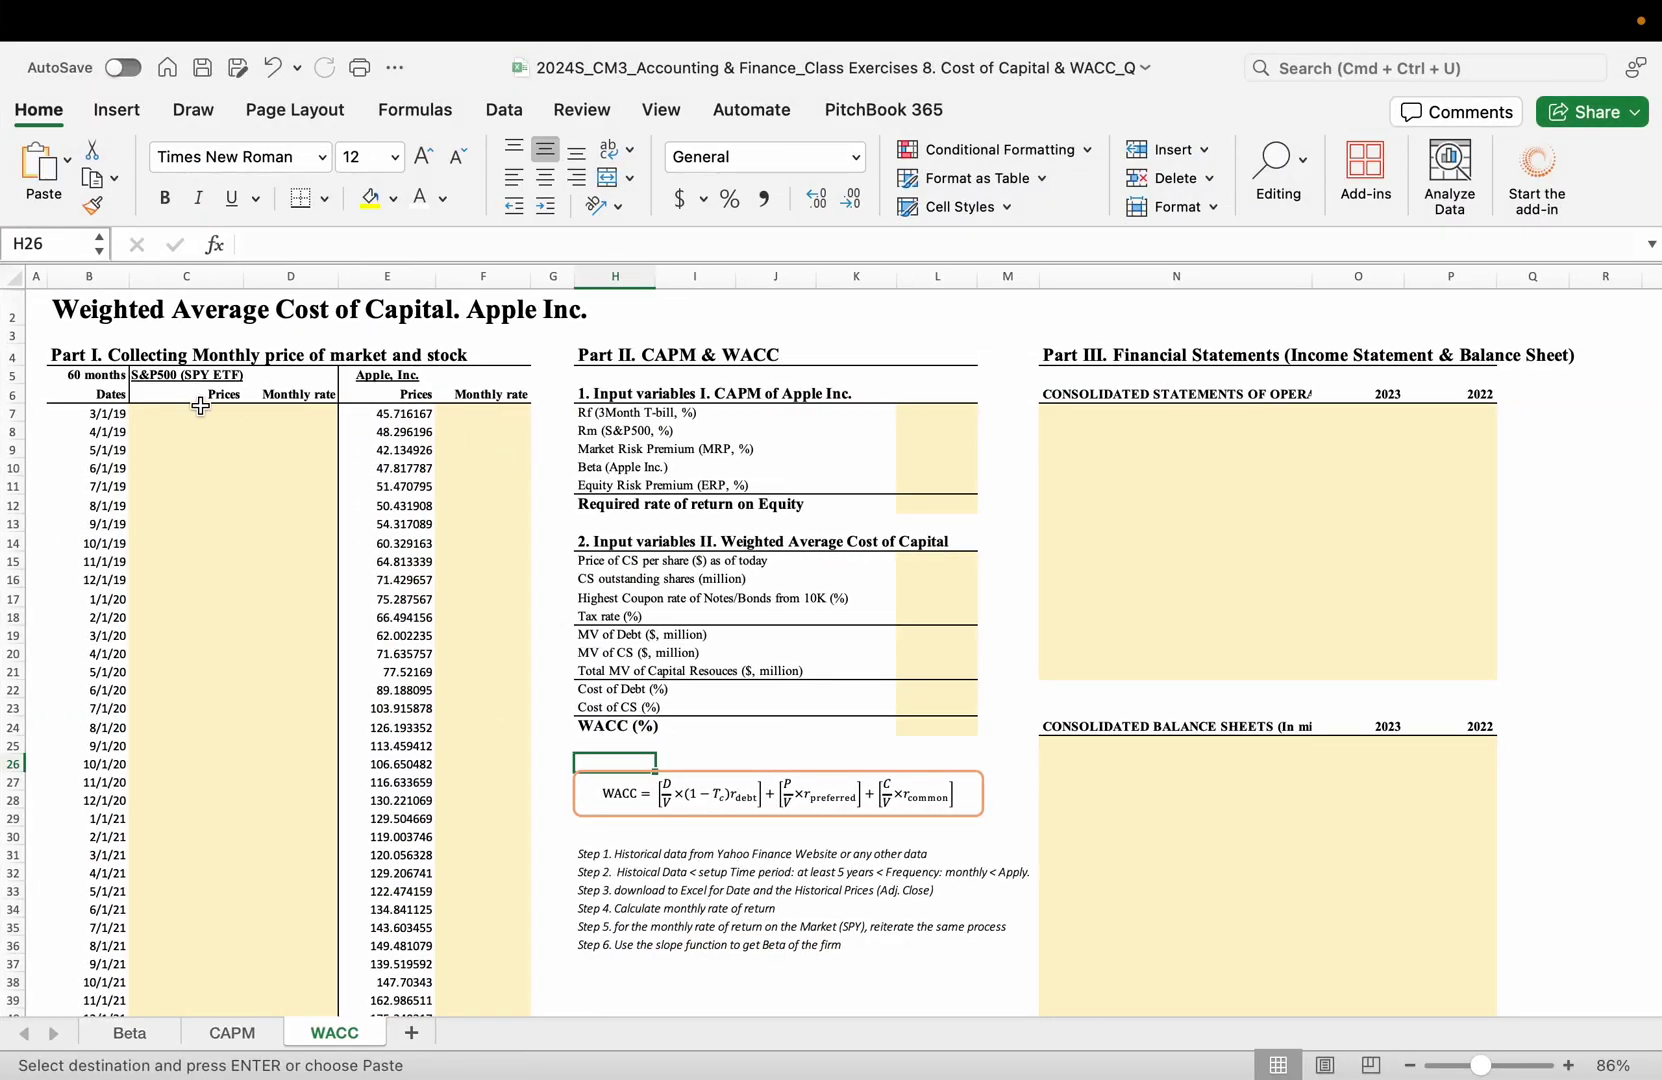
click(154, 411)
key(super+v)
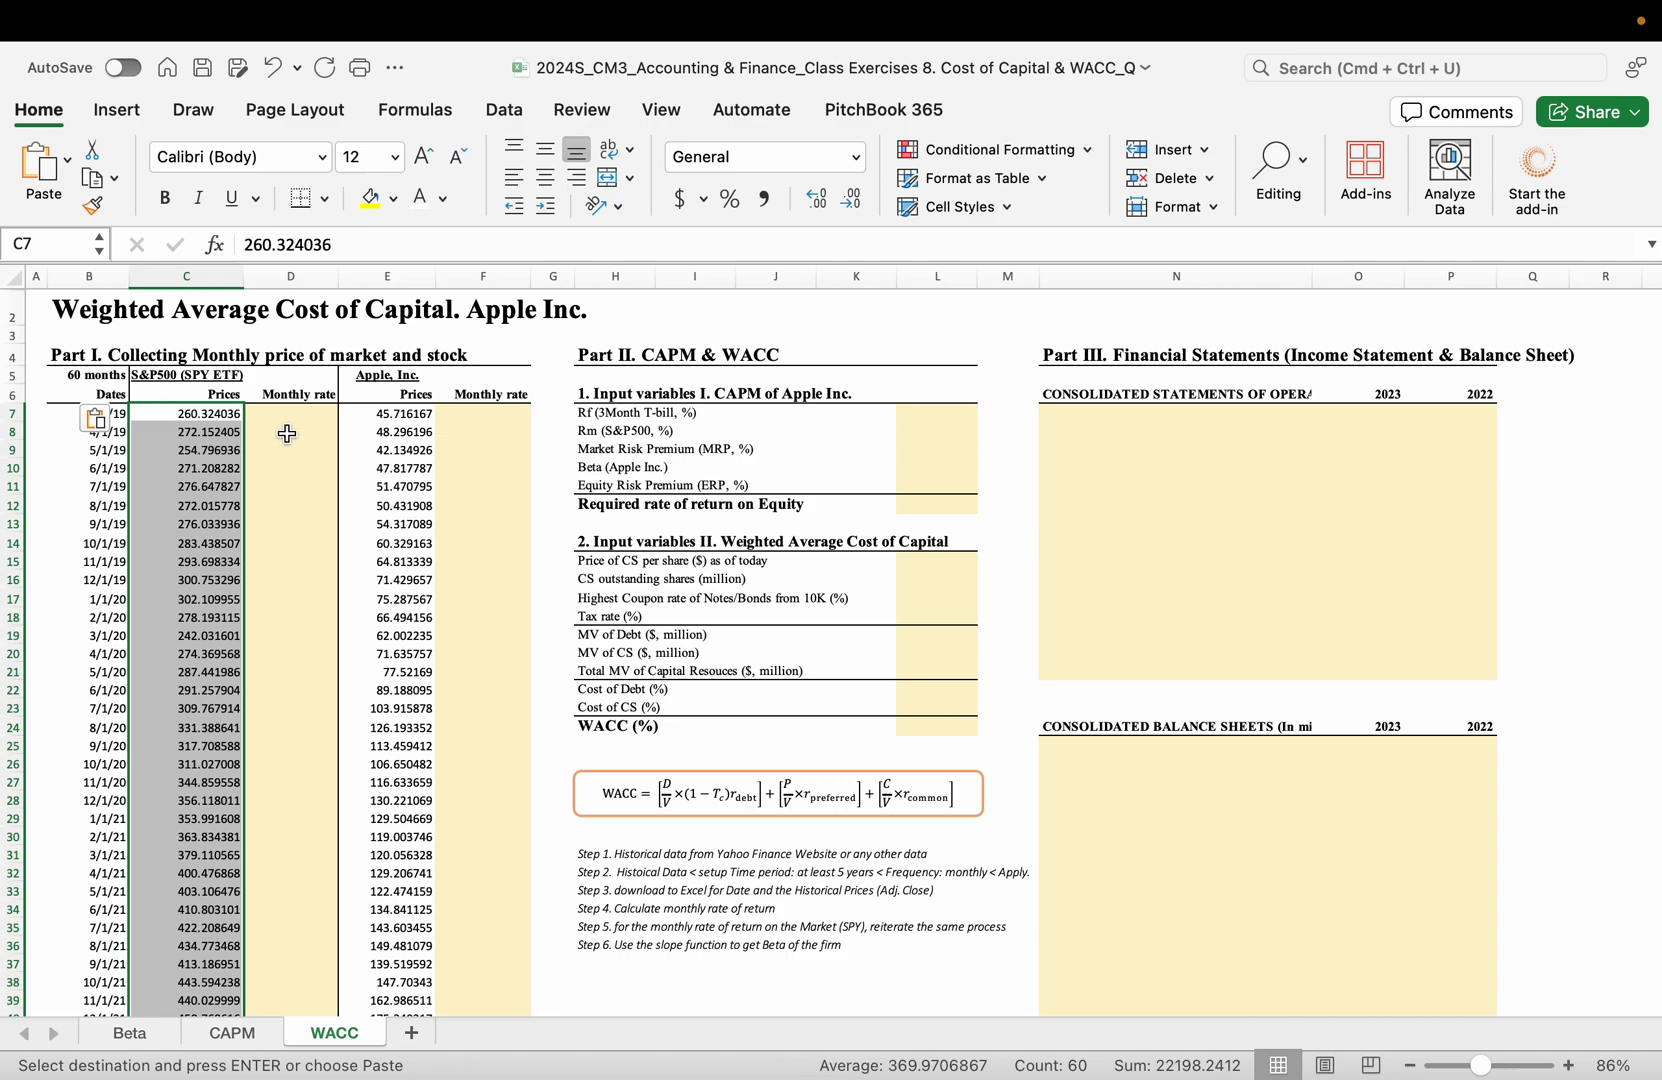
- Enter the monthly return formula =C8/C7-1 in D8 and fill it down column D
click(286, 431)
text(=)
click(196, 431)
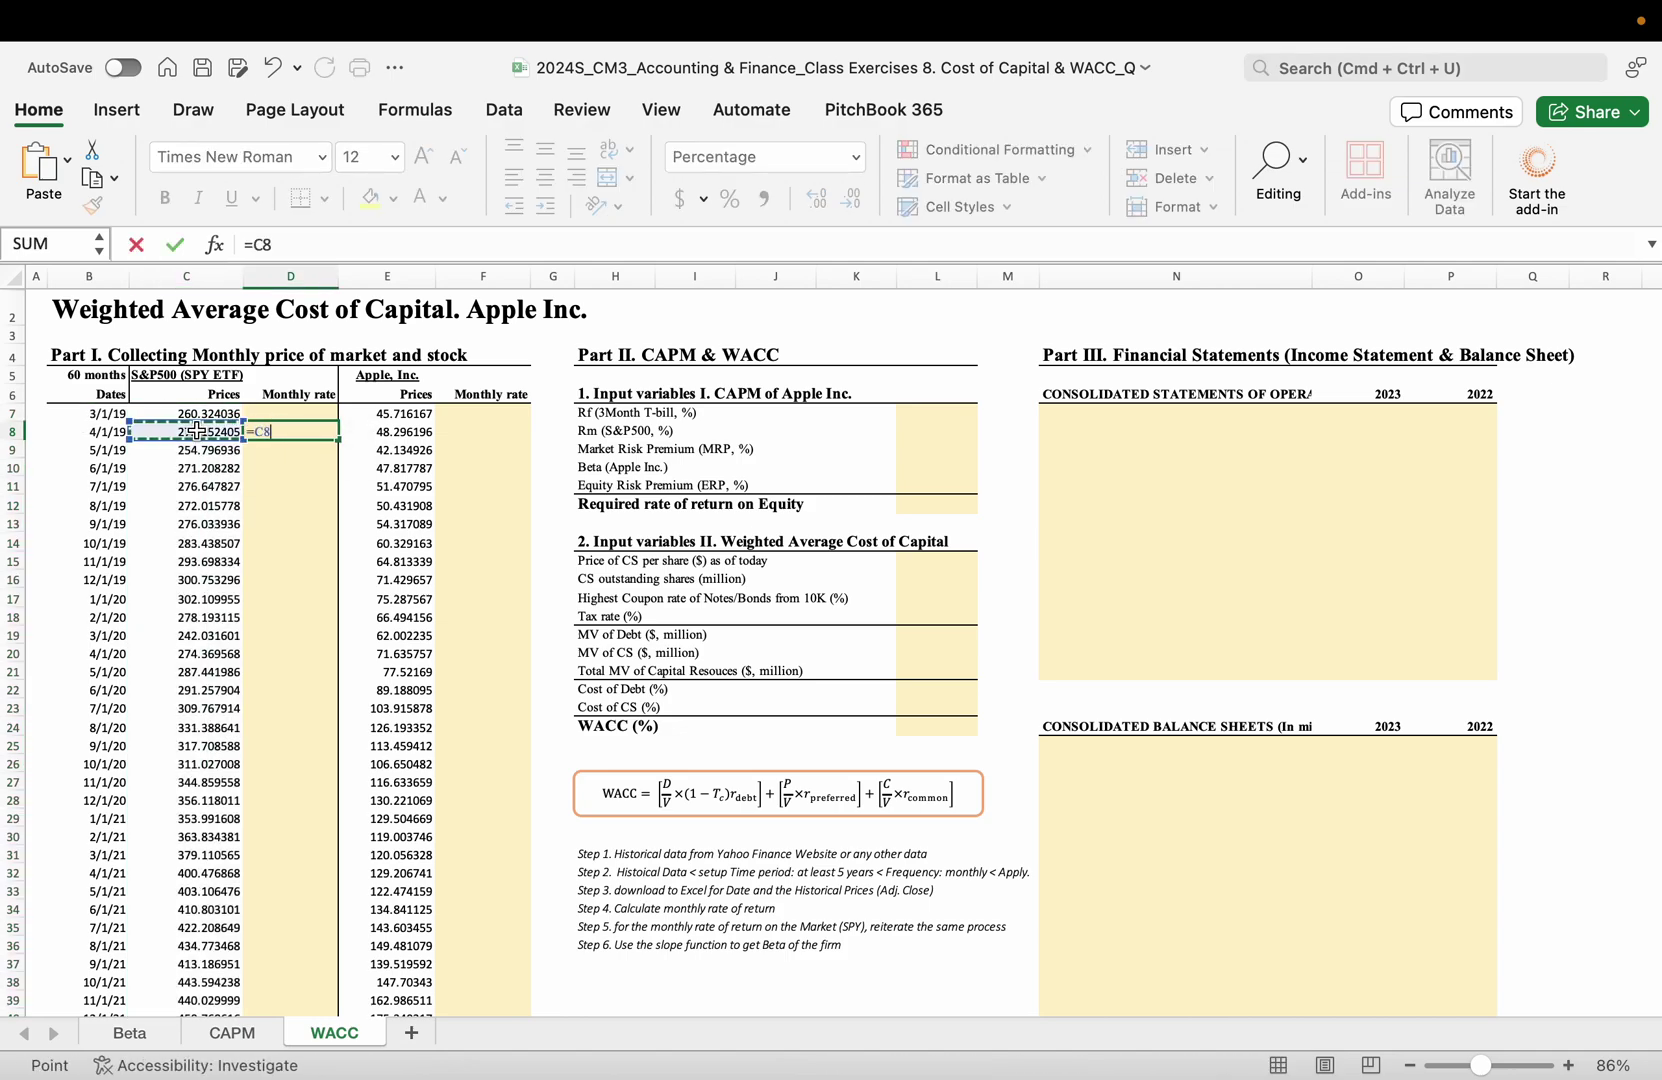
text(/)
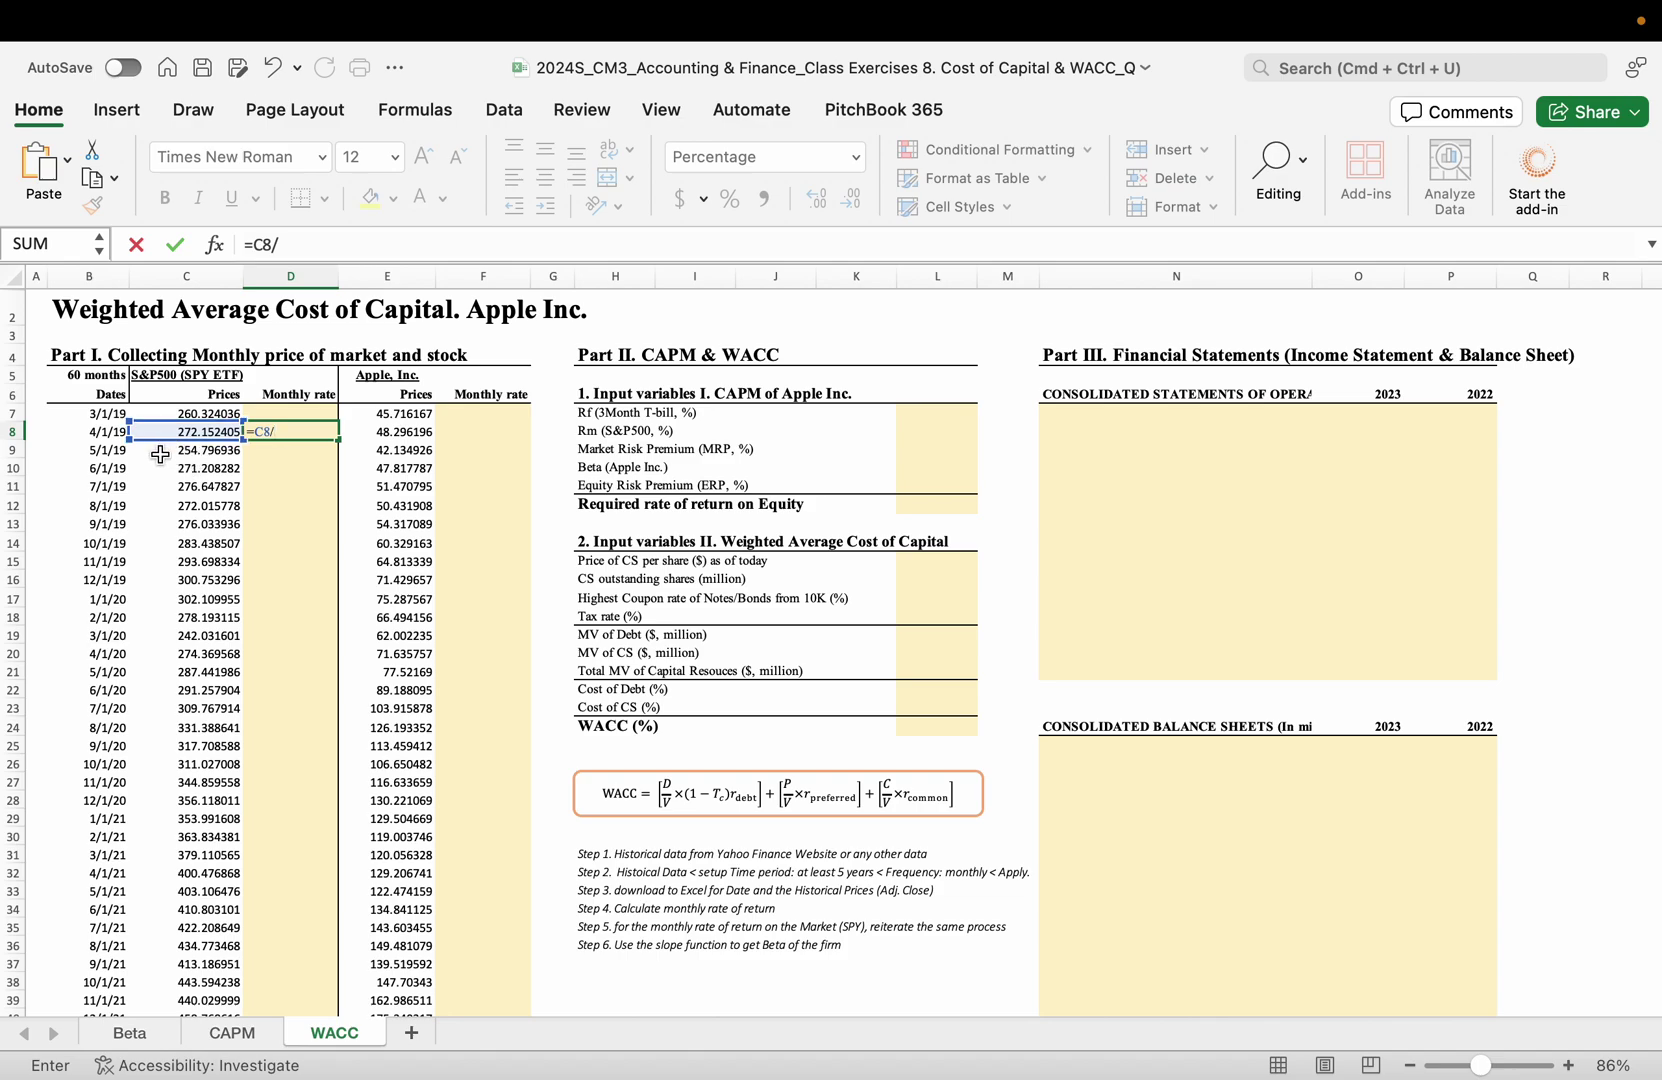
click(190, 413)
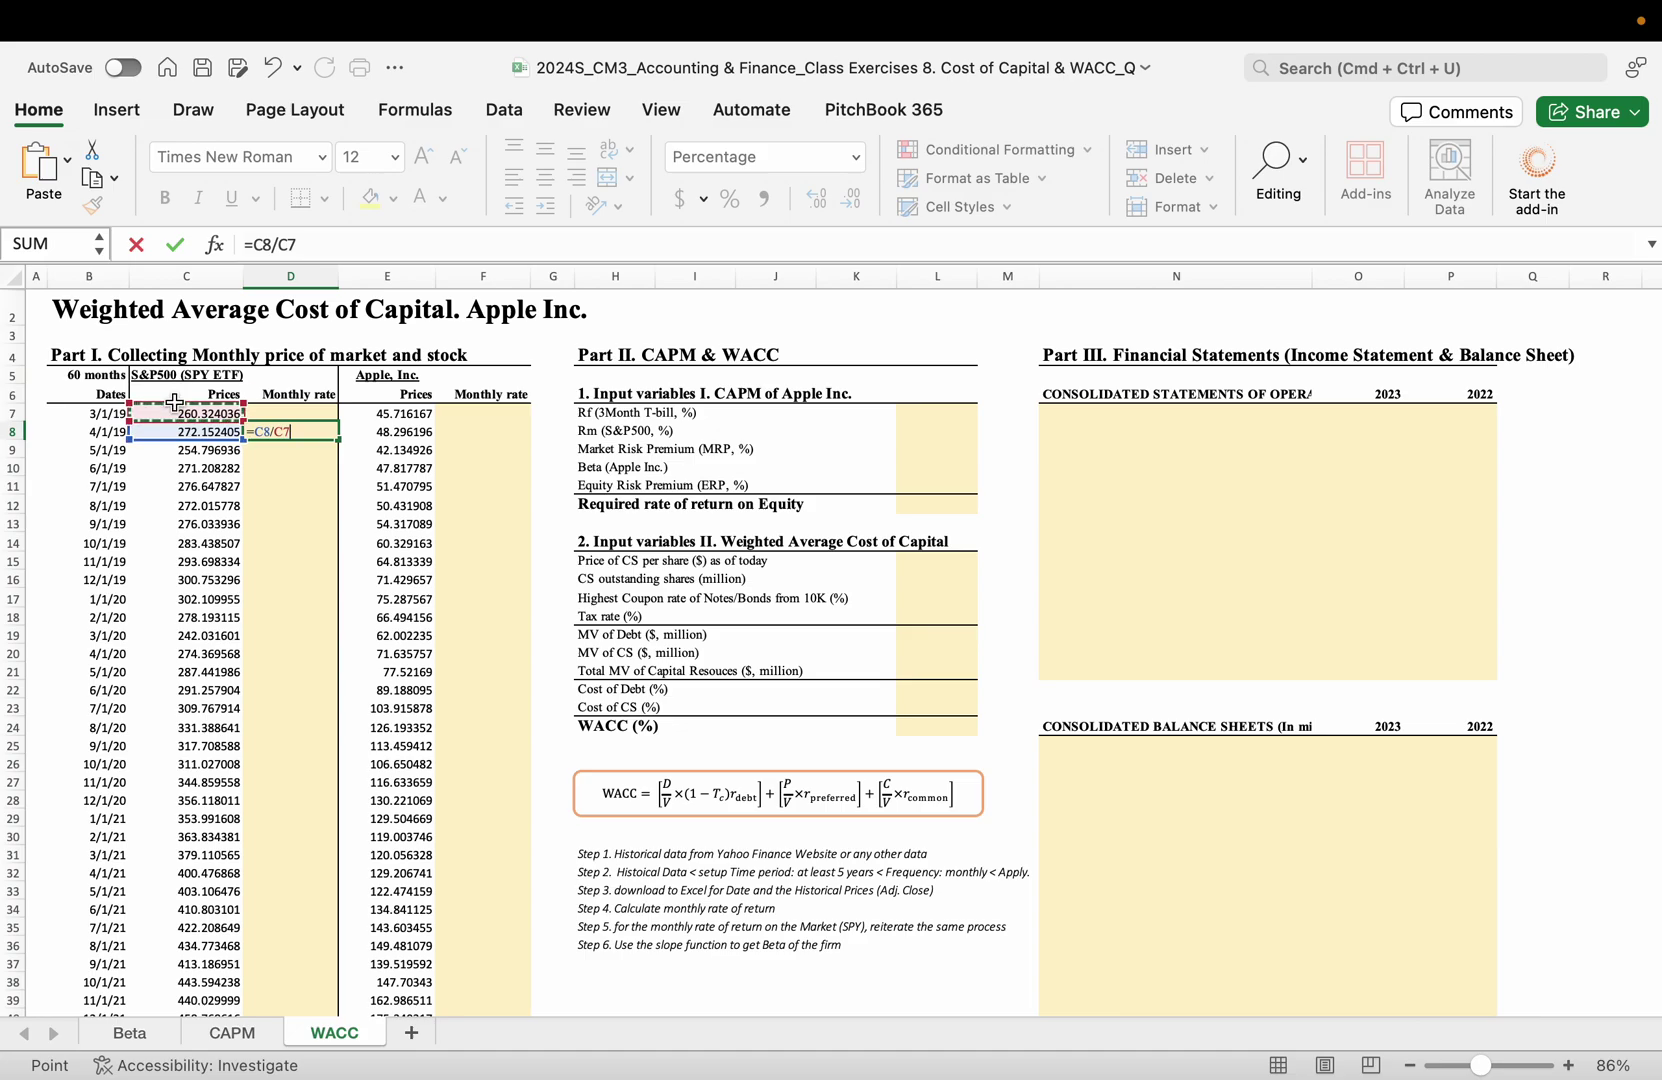
text(-1)
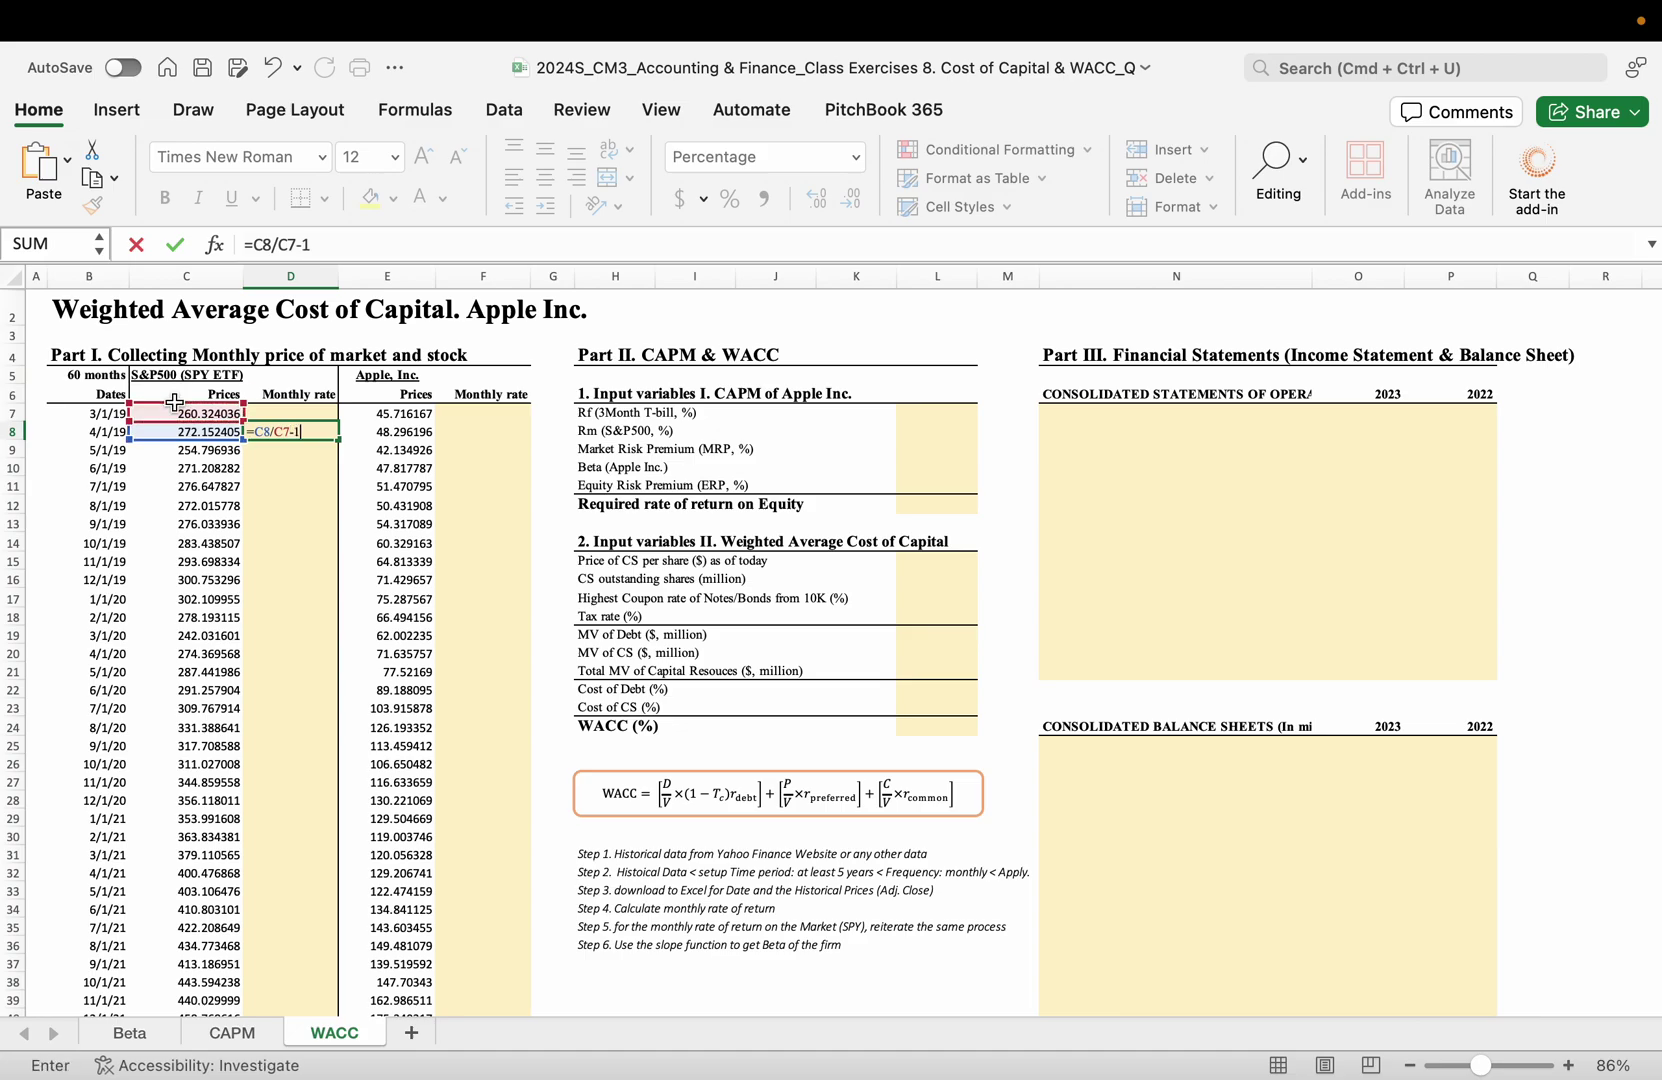
key(Return)
scroll(359, 501, up, 5)
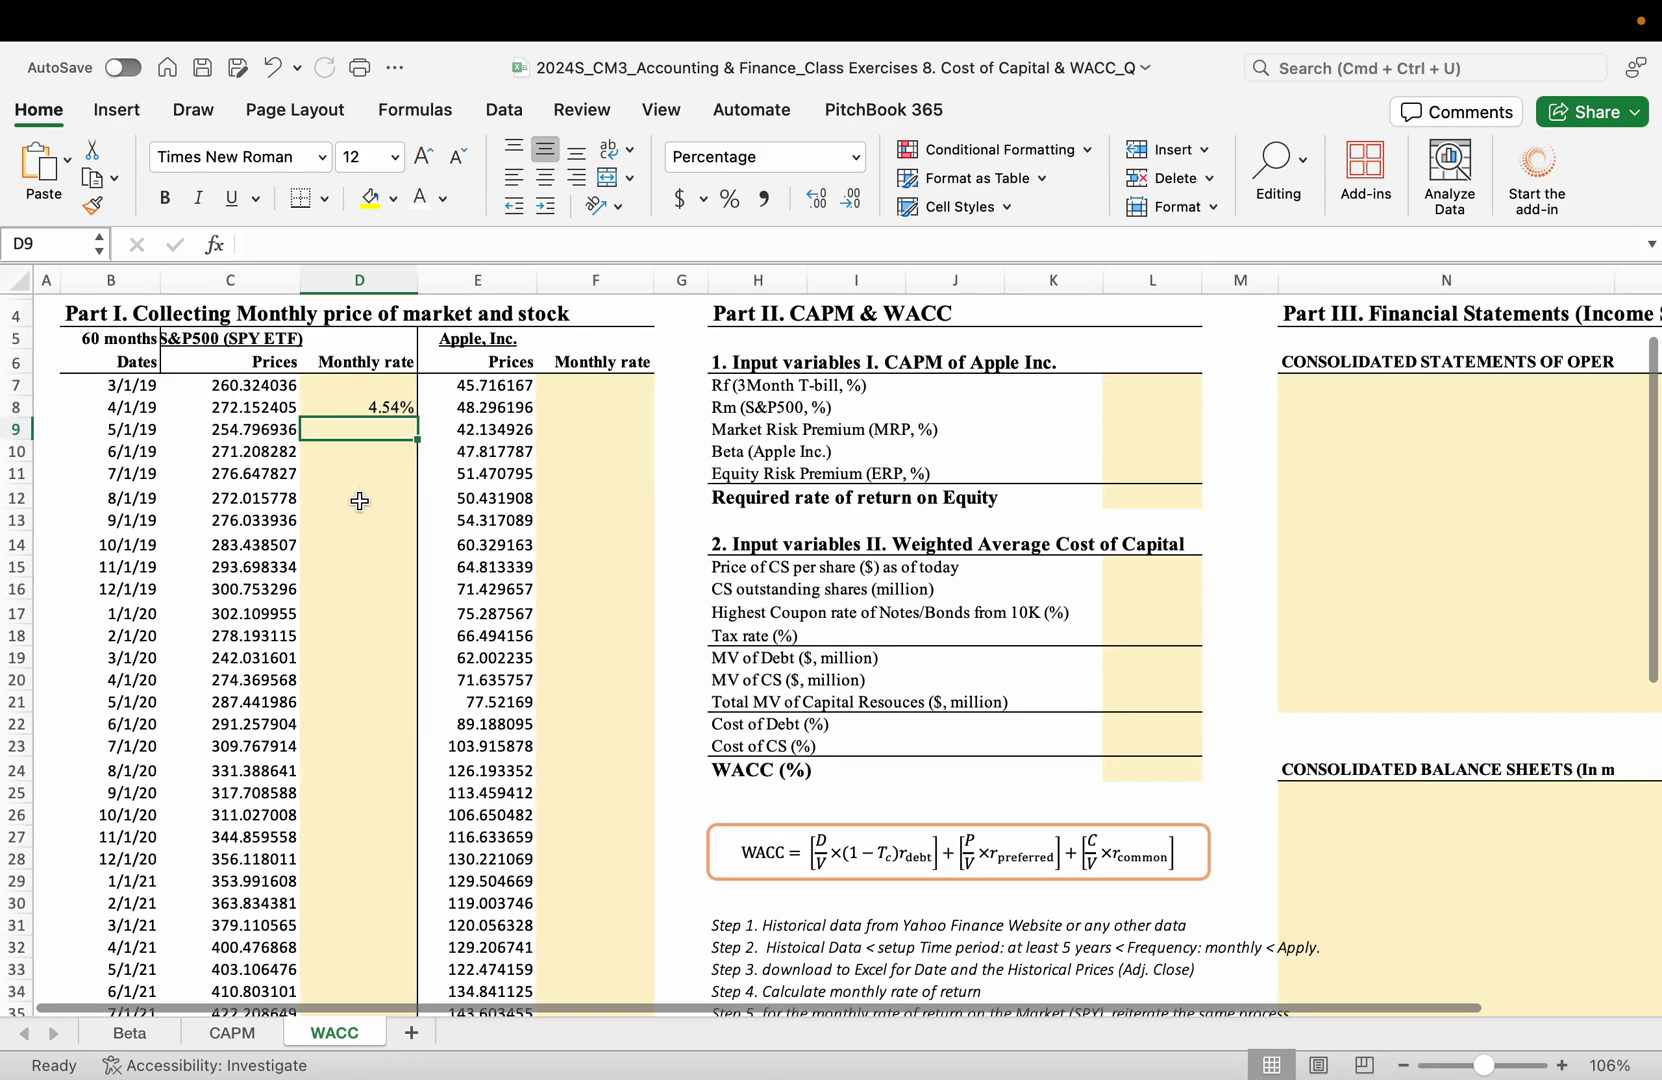
scroll(360, 498, up, 3)
double_click(337, 472)
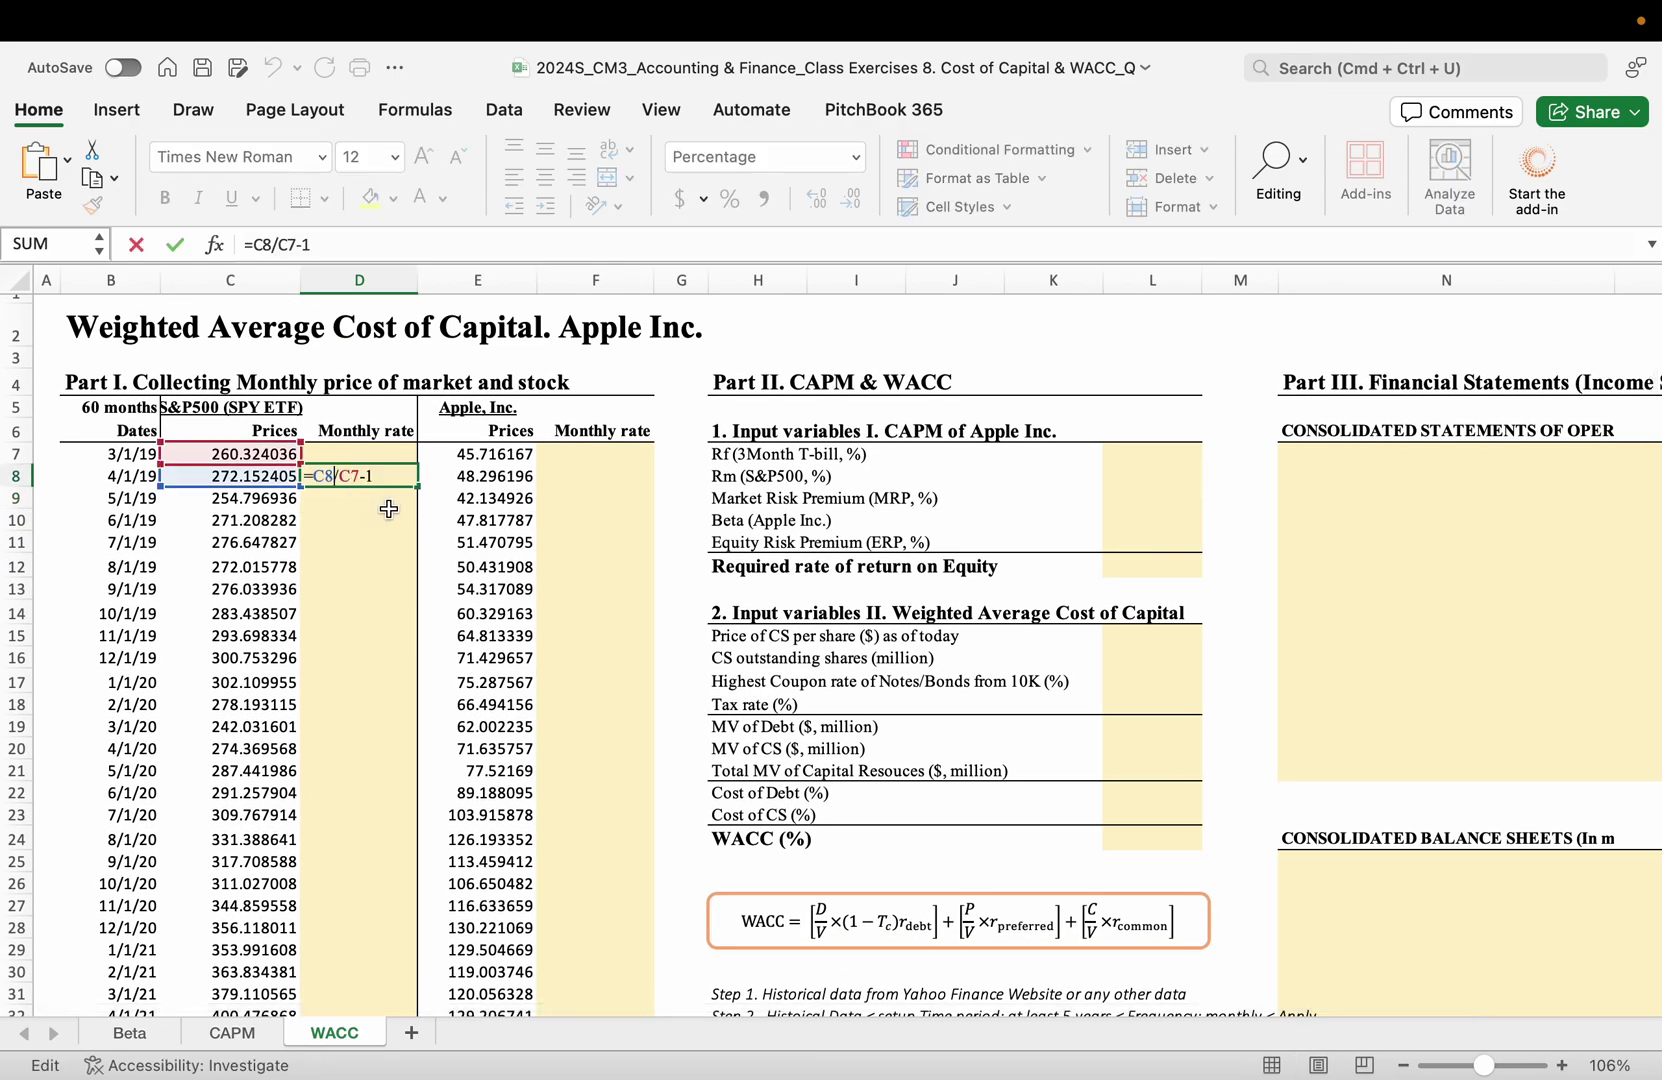
key(Escape)
double_click(416, 486)
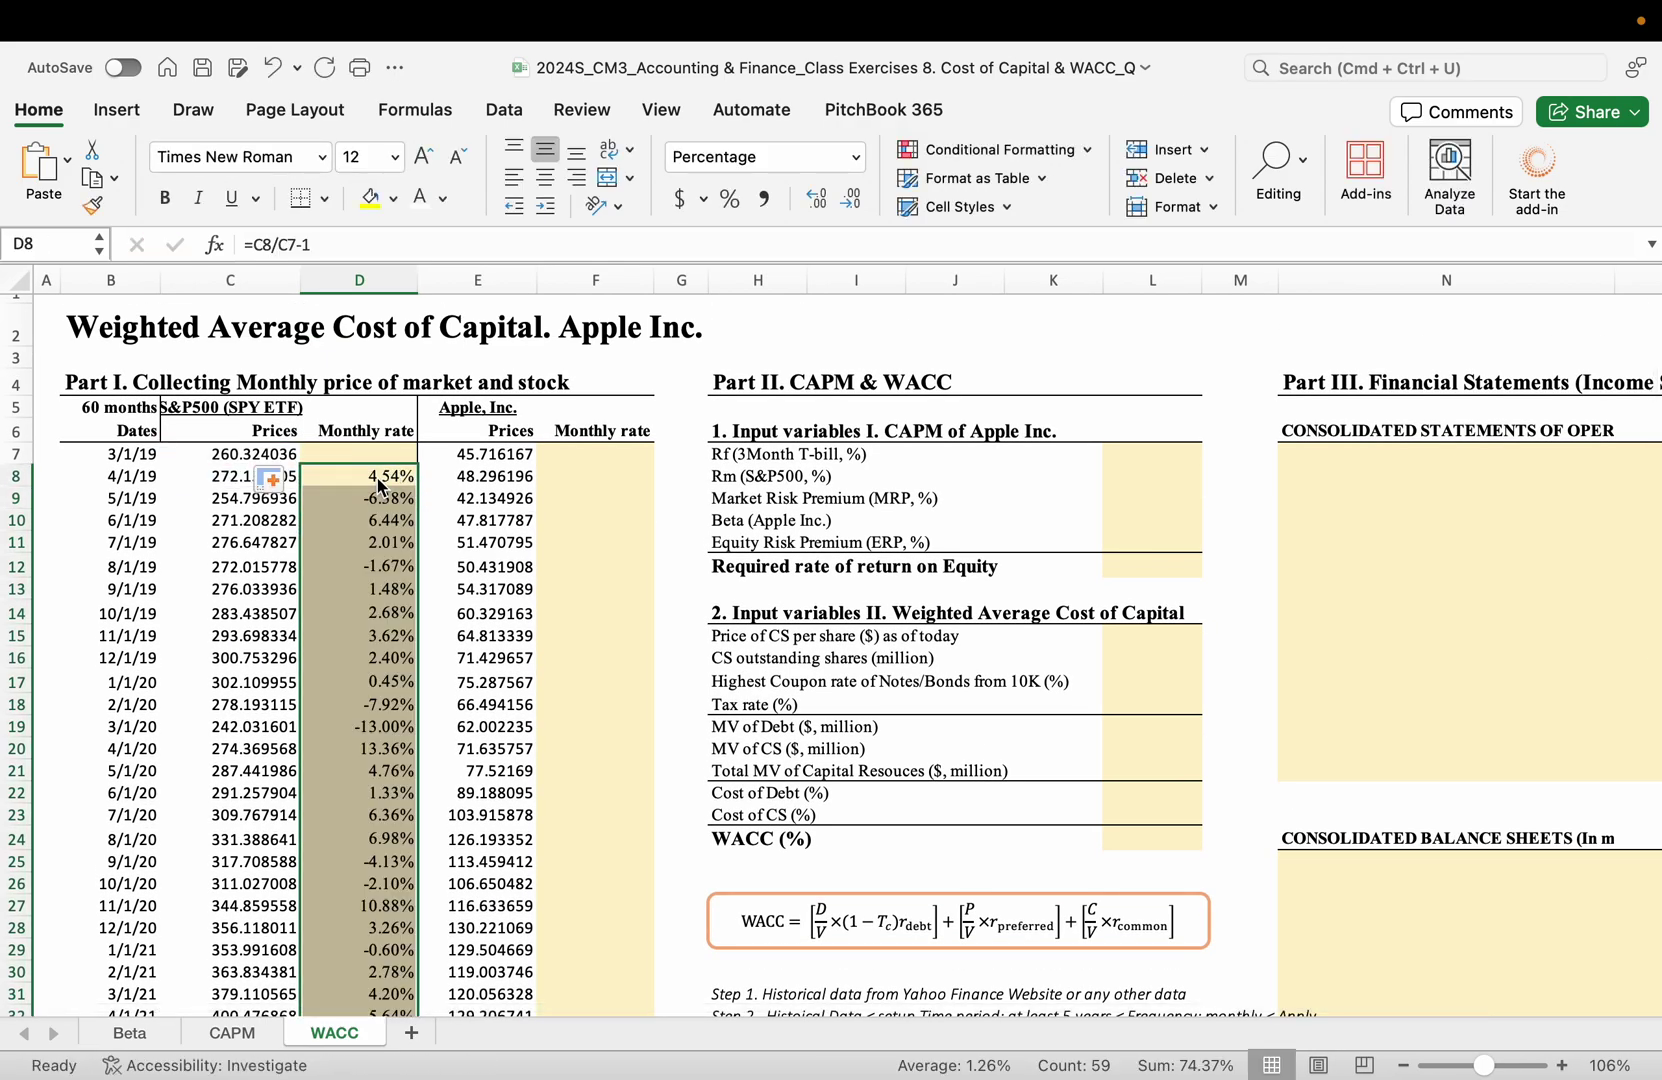
- Copy the return formula to F8 for Apple (5.64%) and fill it down column F
click(372, 472)
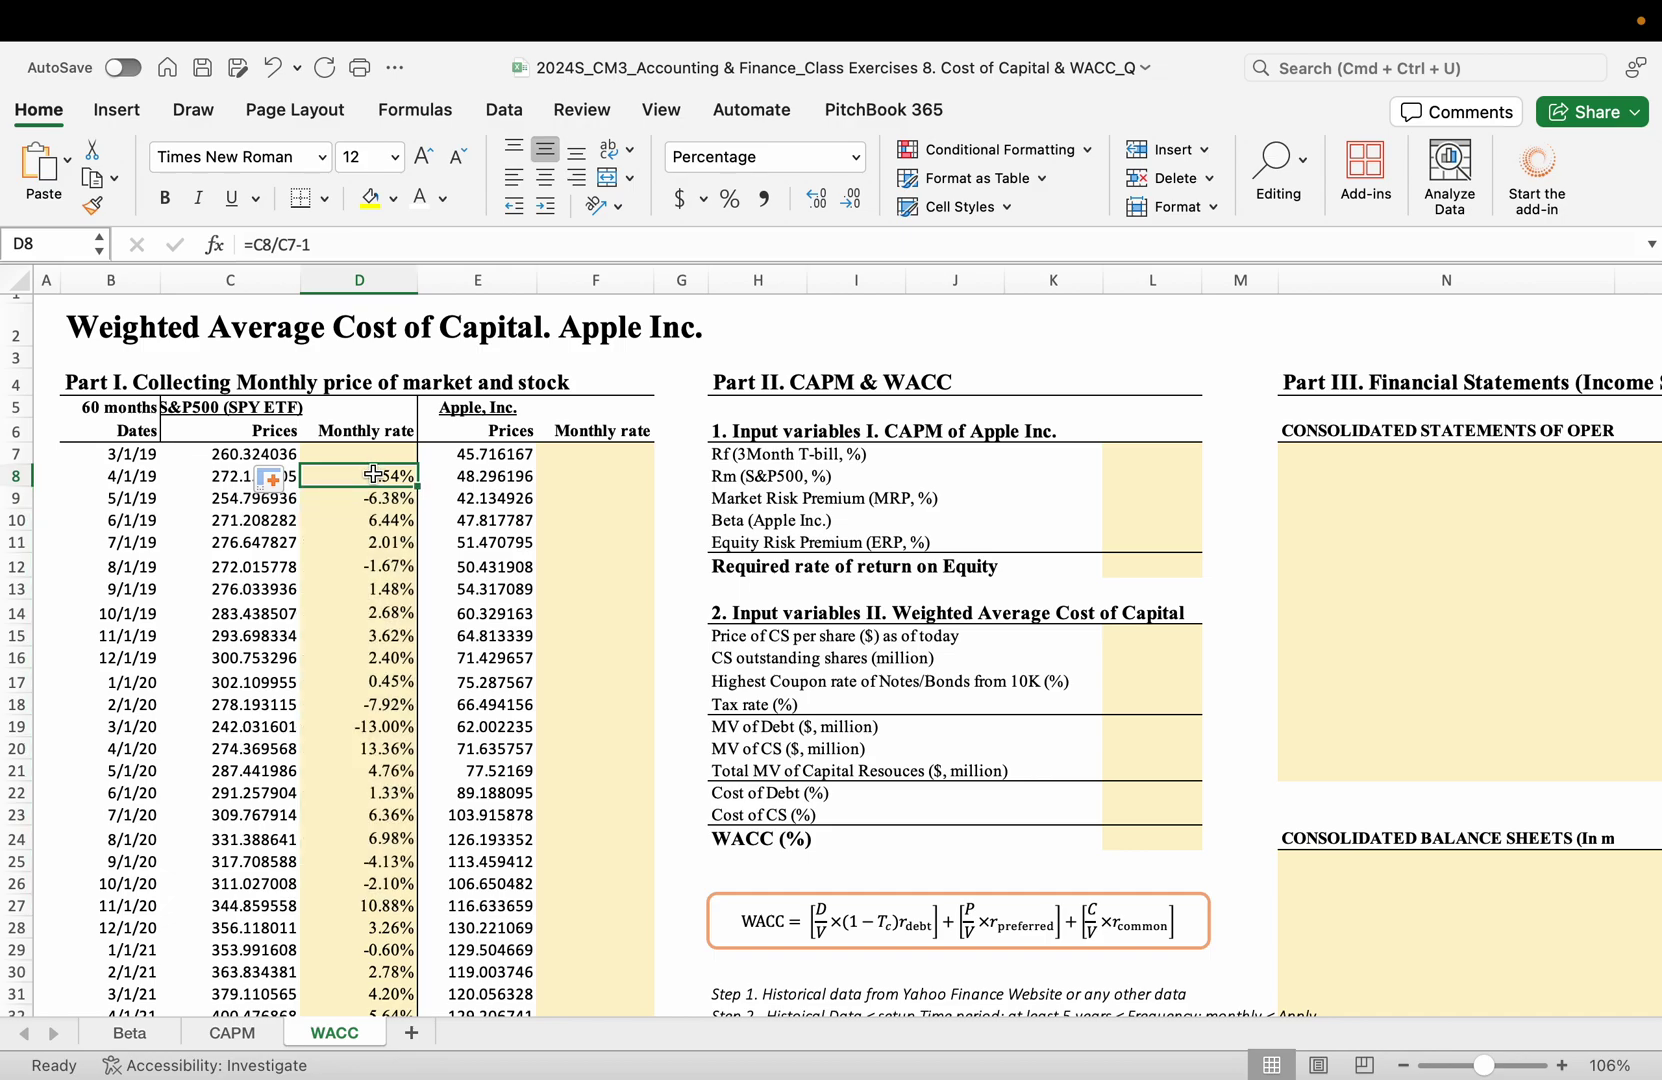
key(cmd+c)
click(603, 475)
key(cmd+v)
double_click(595, 476)
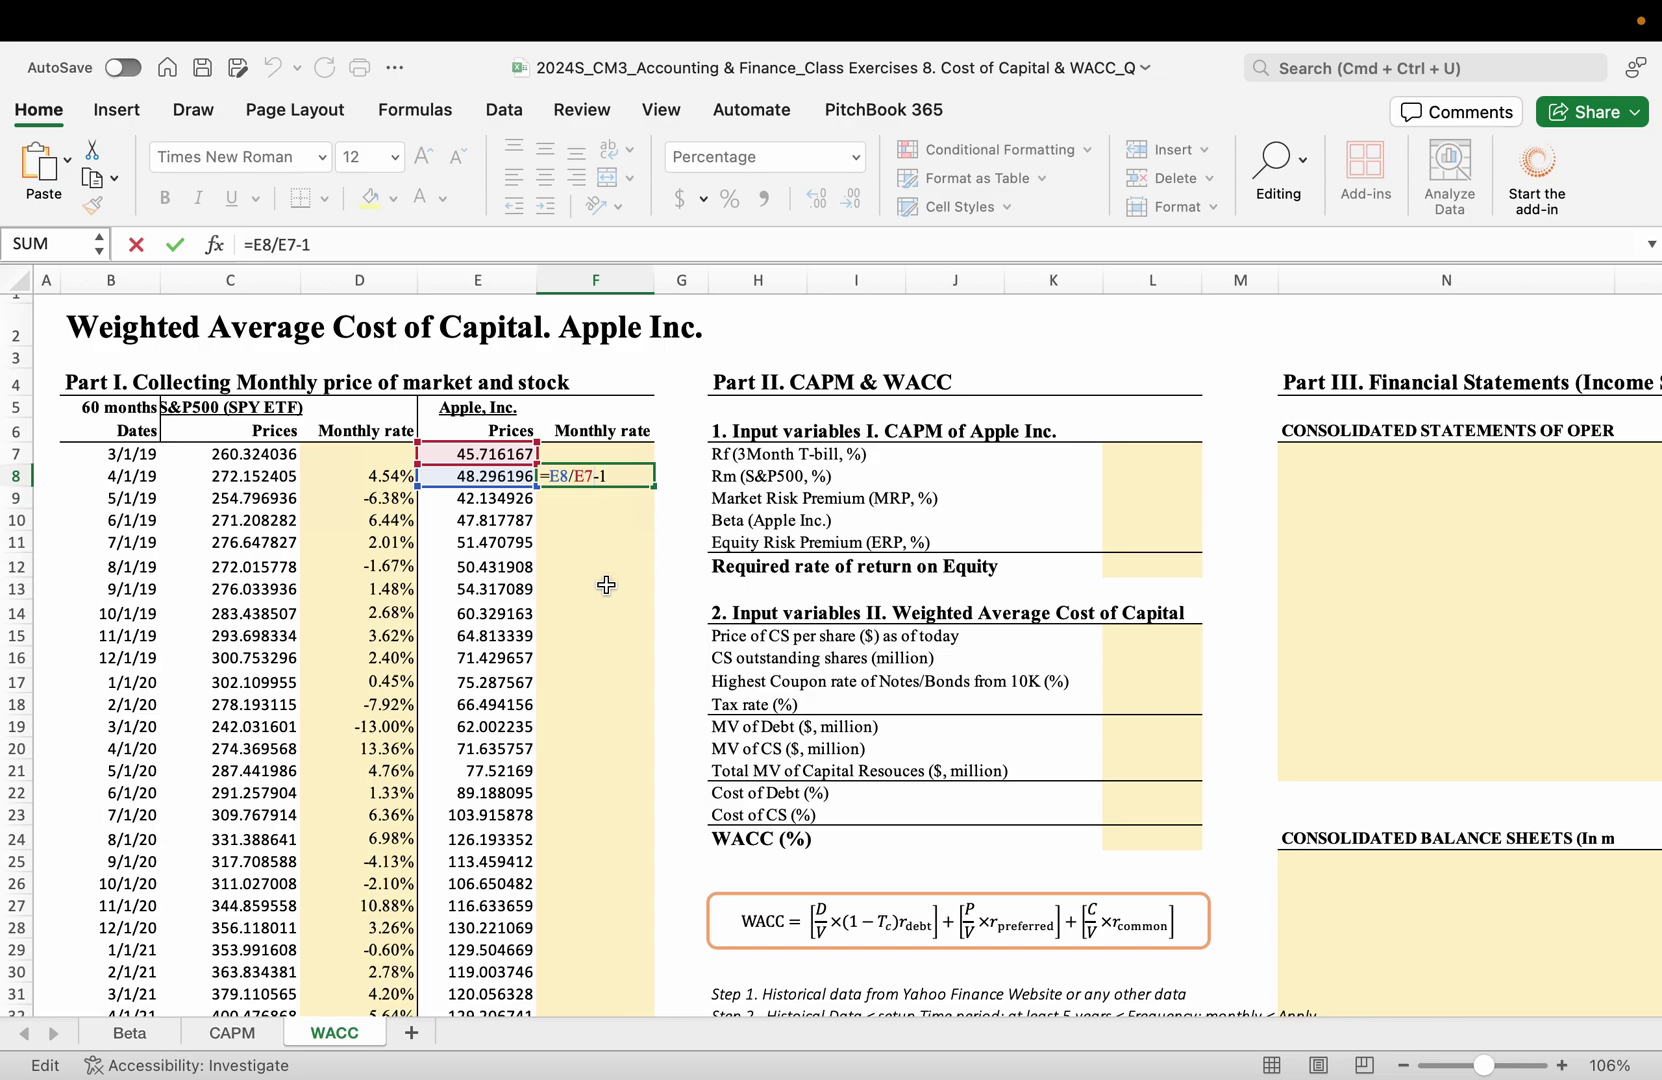
key(cmd+Return)
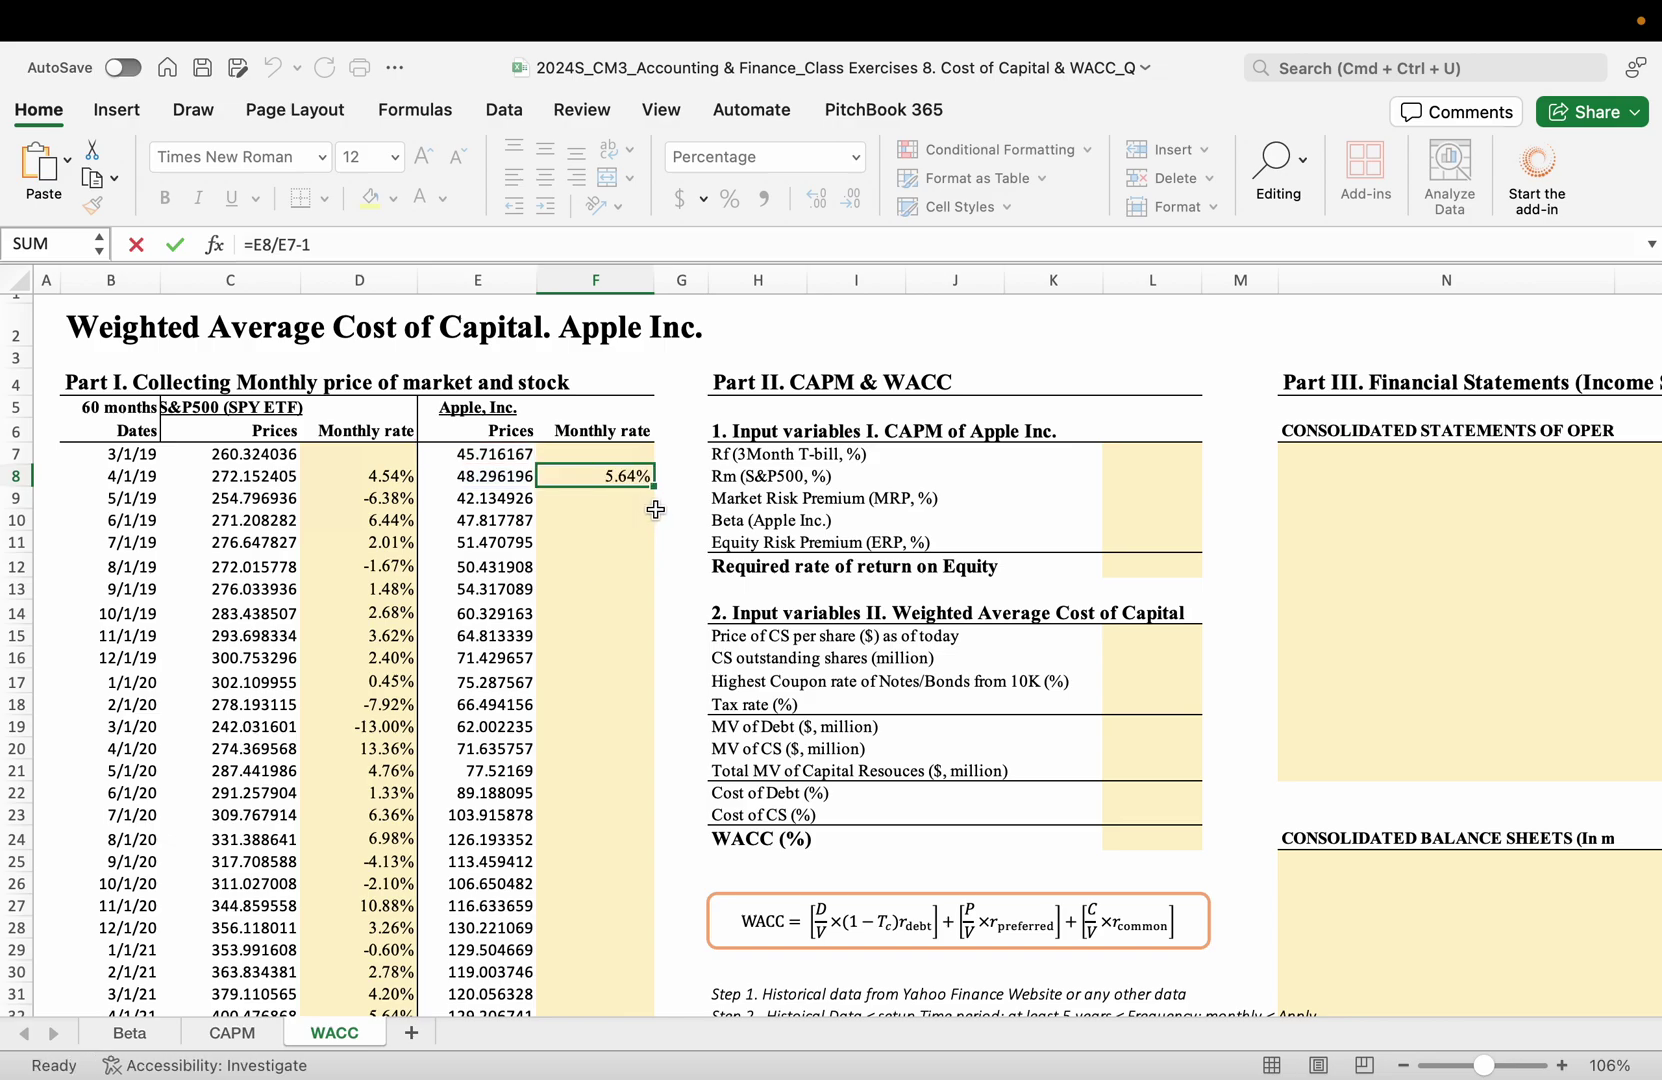
double_click(655, 487)
scroll(584, 636, down, 12)
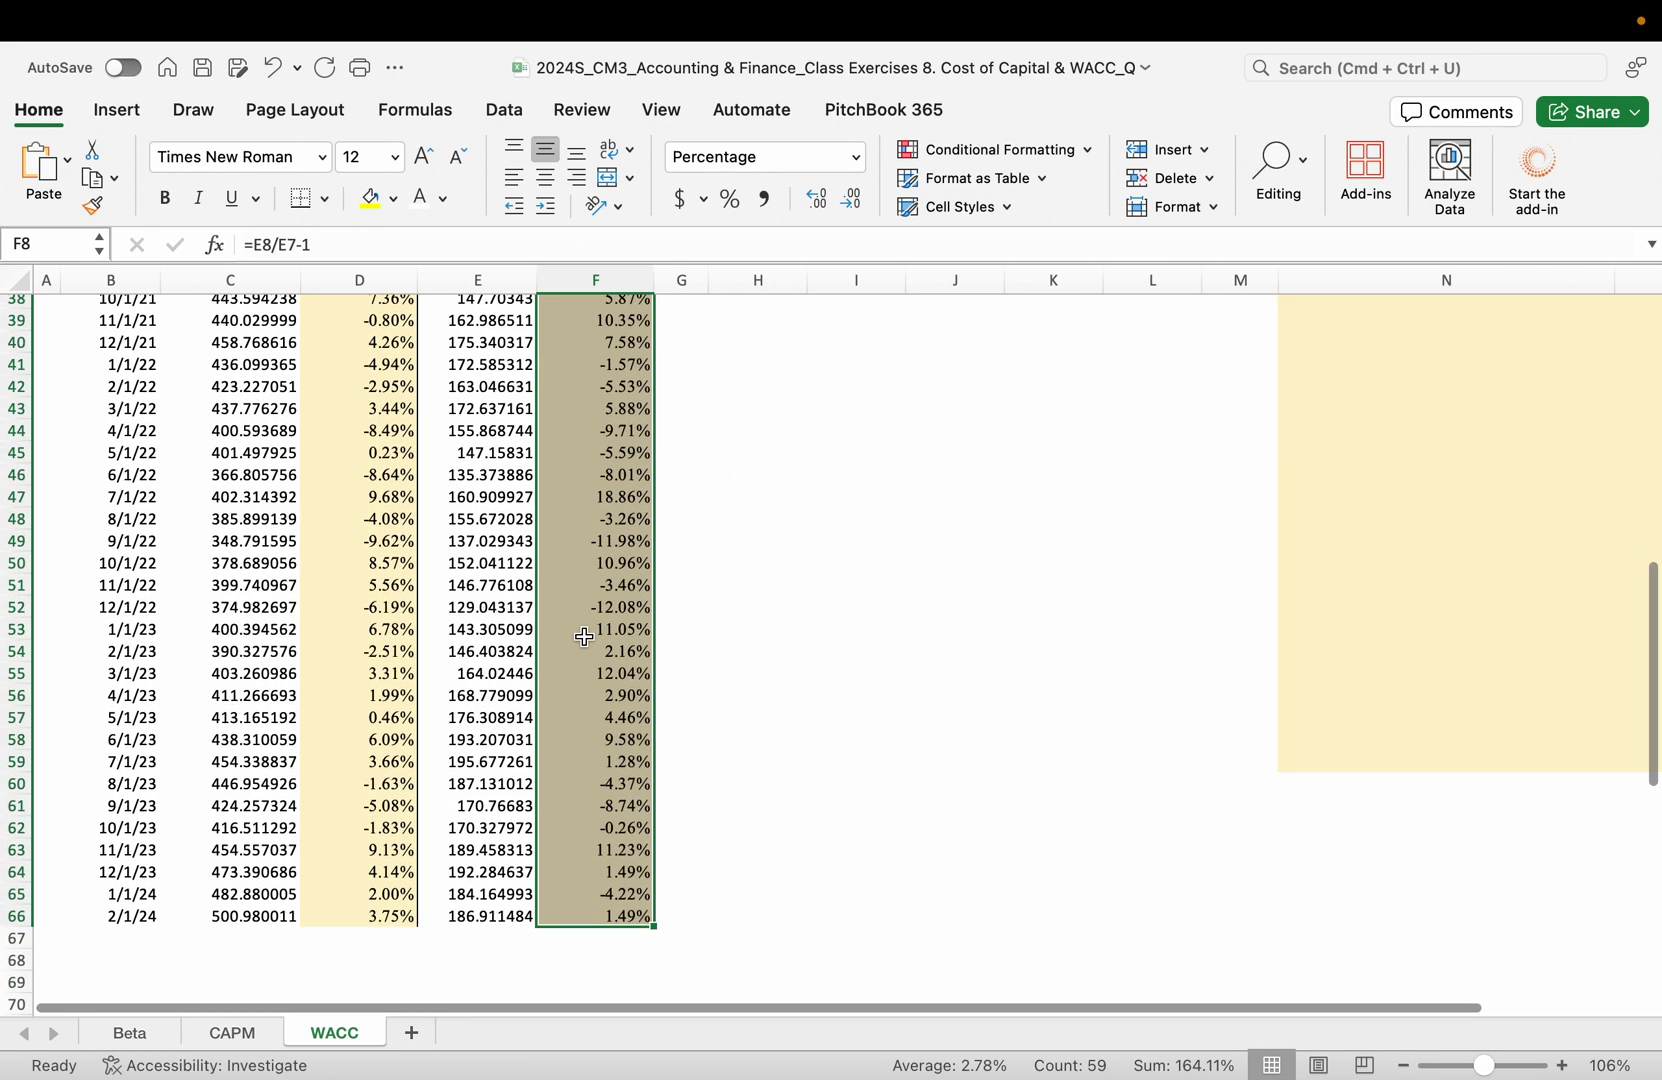
scroll(584, 636, up, 12)
scroll(584, 636, down, 5)
scroll(584, 636, down, 3)
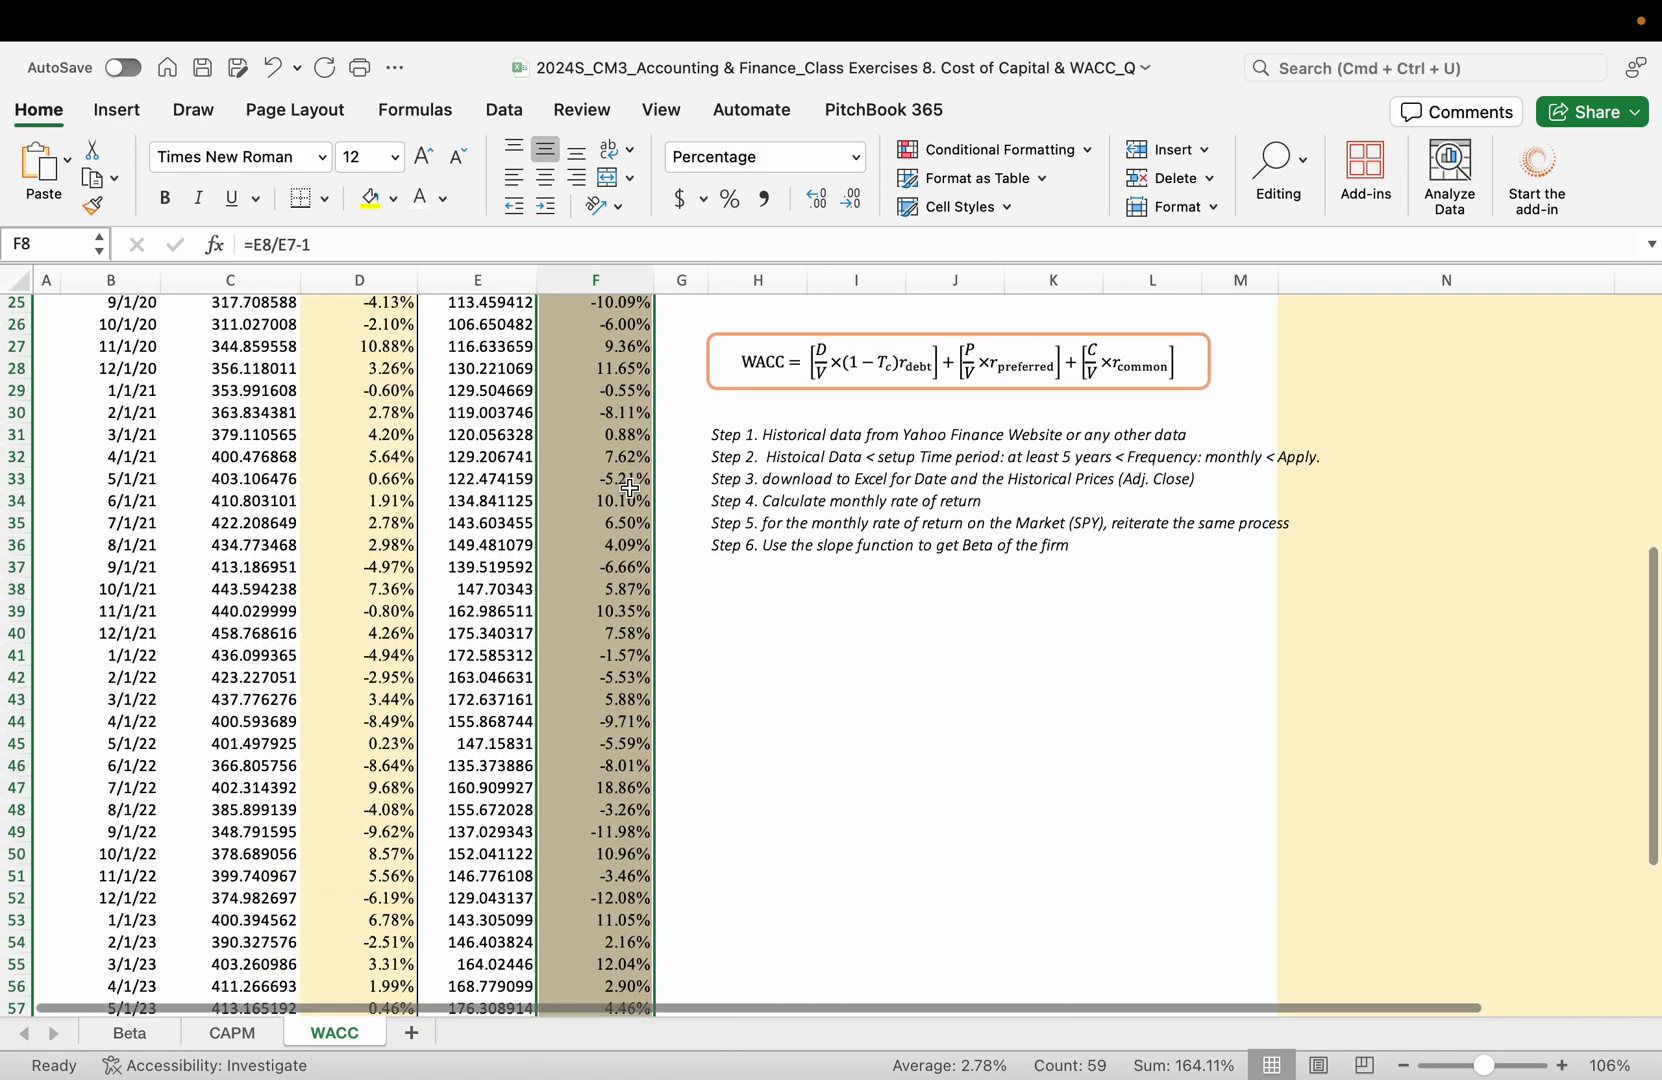
scroll(629, 487, up, 8)
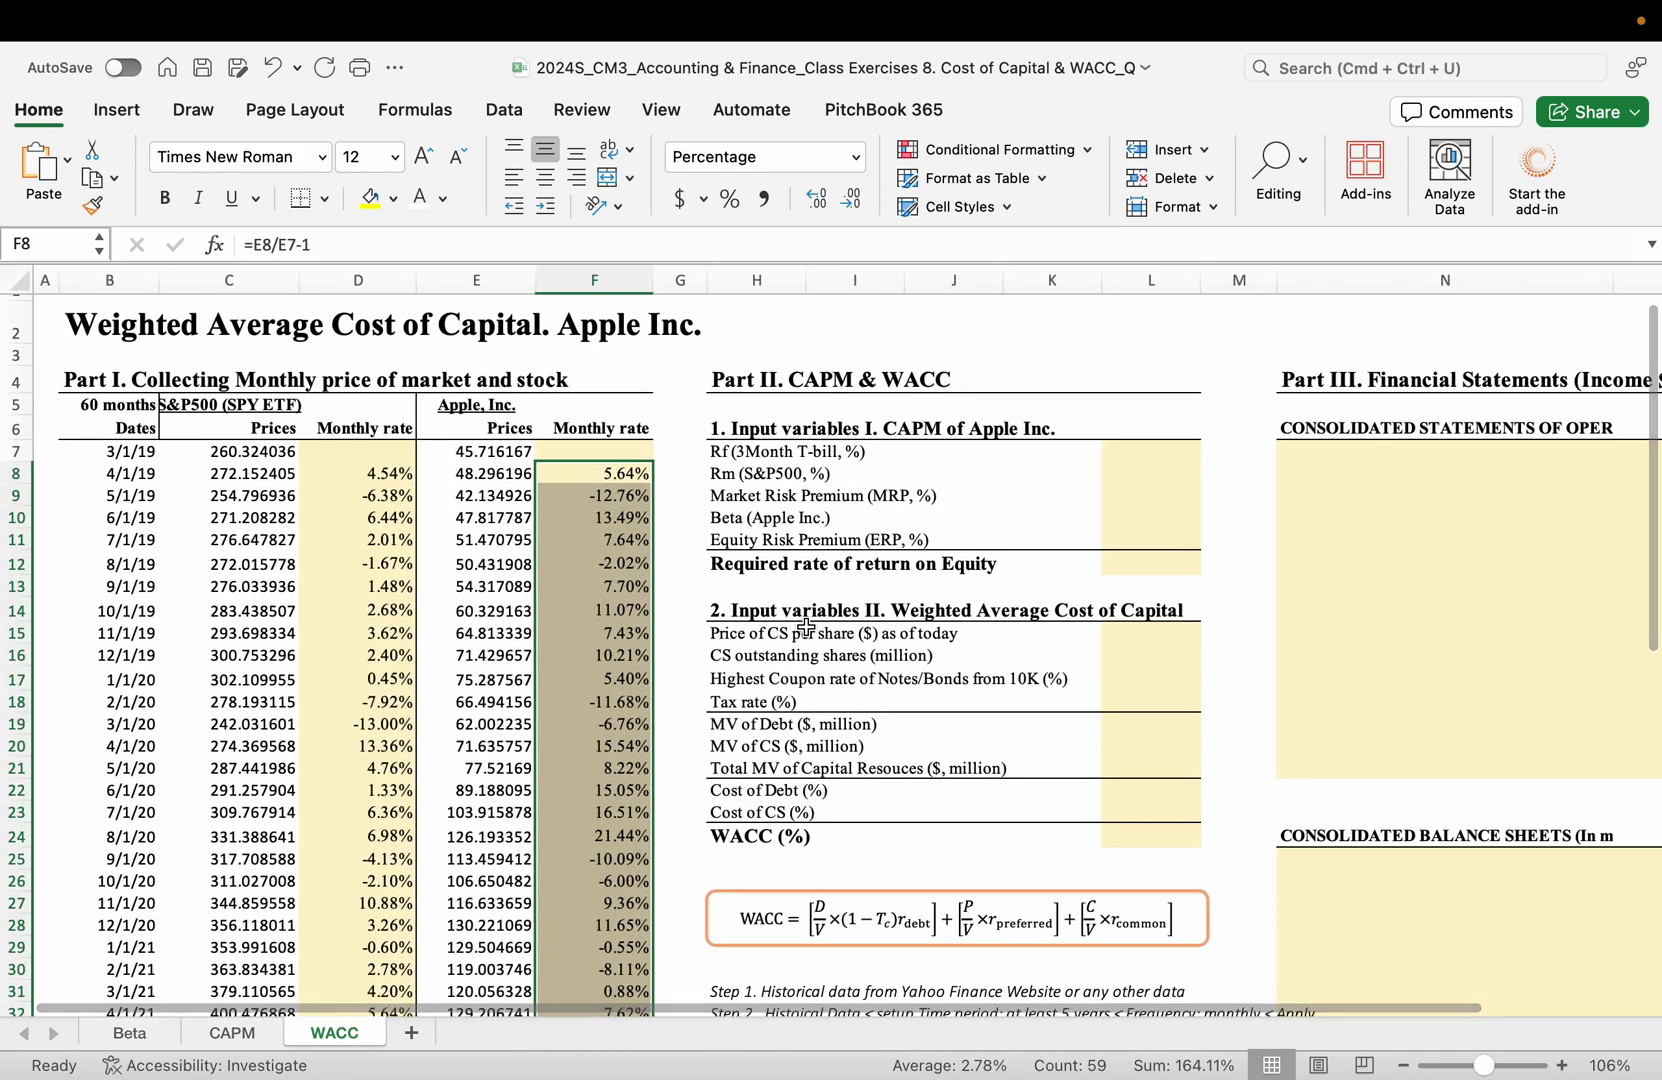
scroll(620, 520, up, 1)
scroll(620, 520, right, 1)
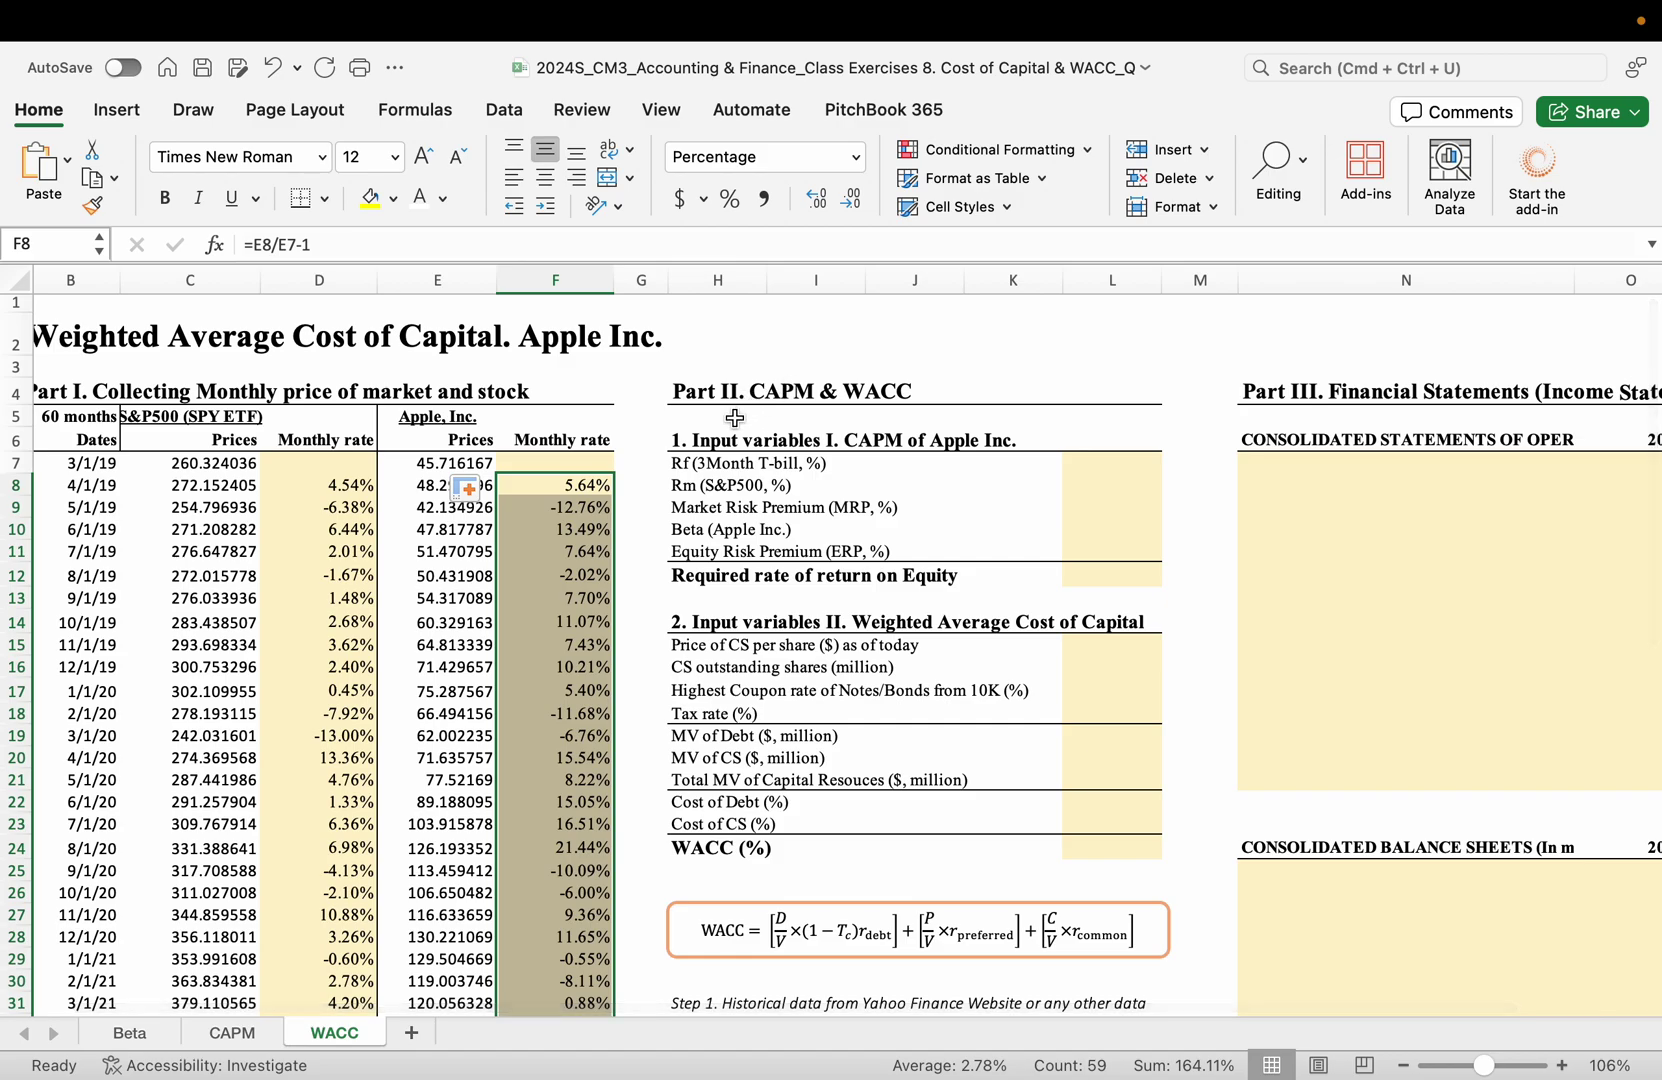
- Make the Beta (Apple Inc.) label row bold
click(1101, 536)
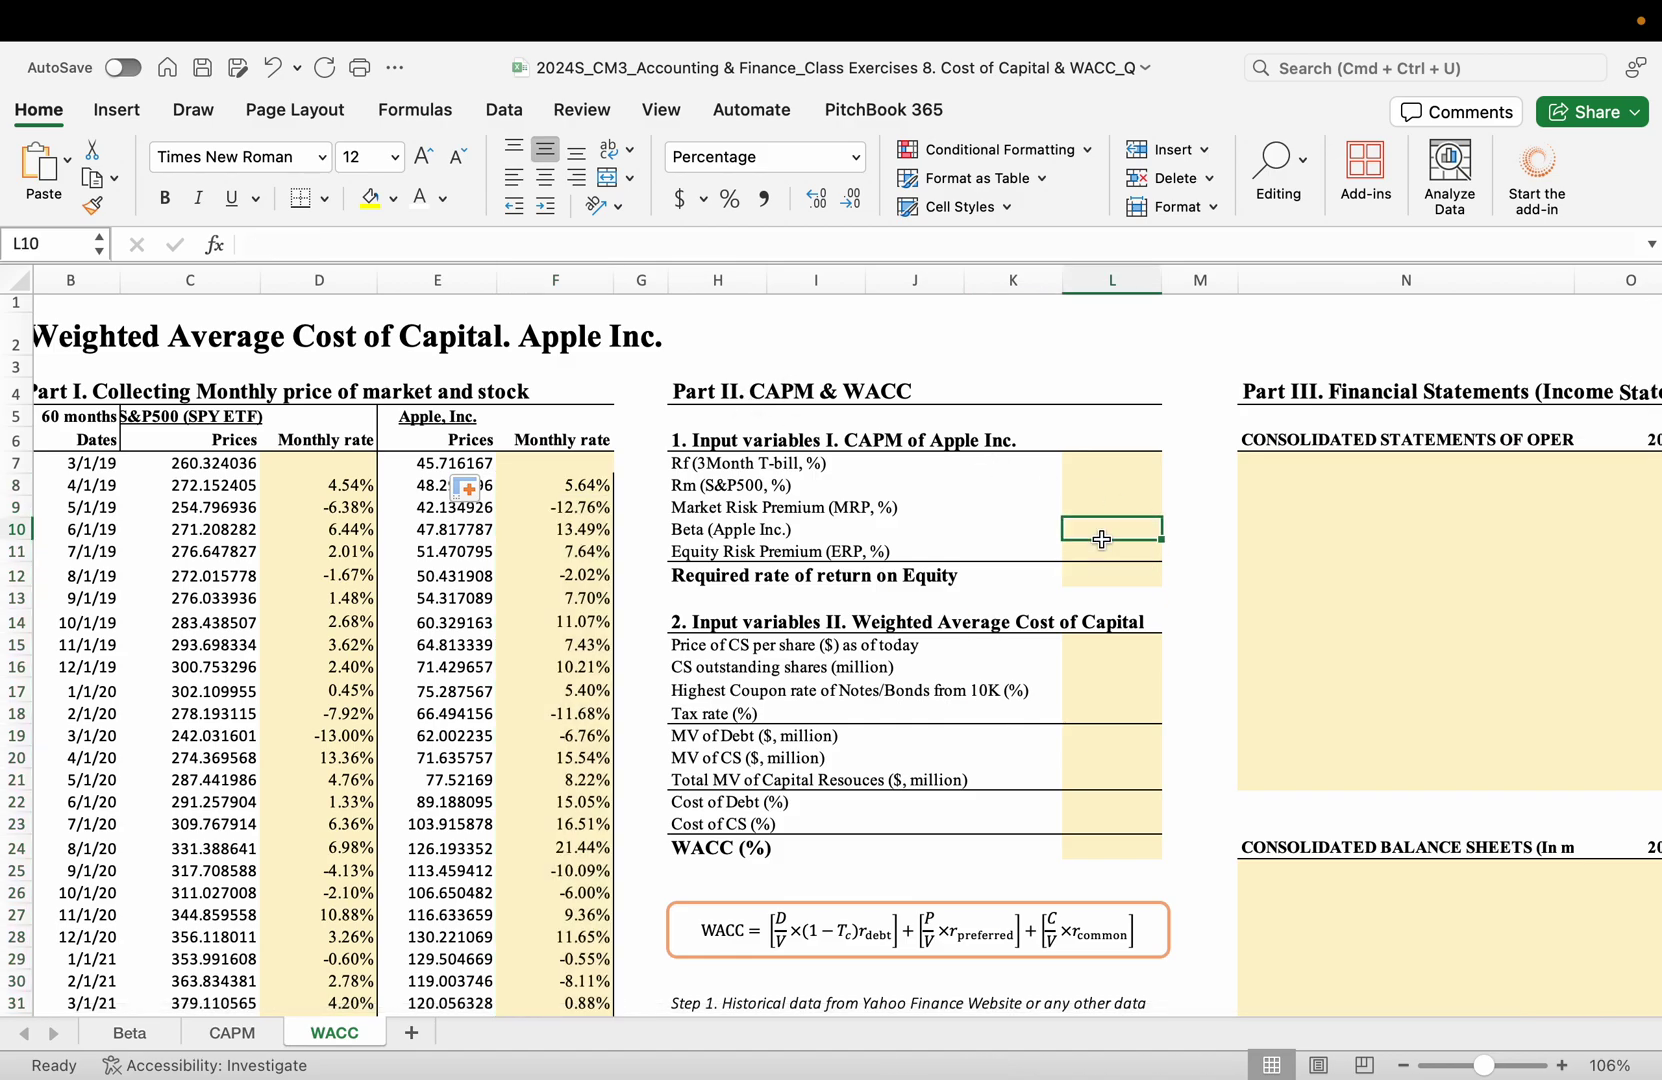
drag(765, 530, 1140, 532)
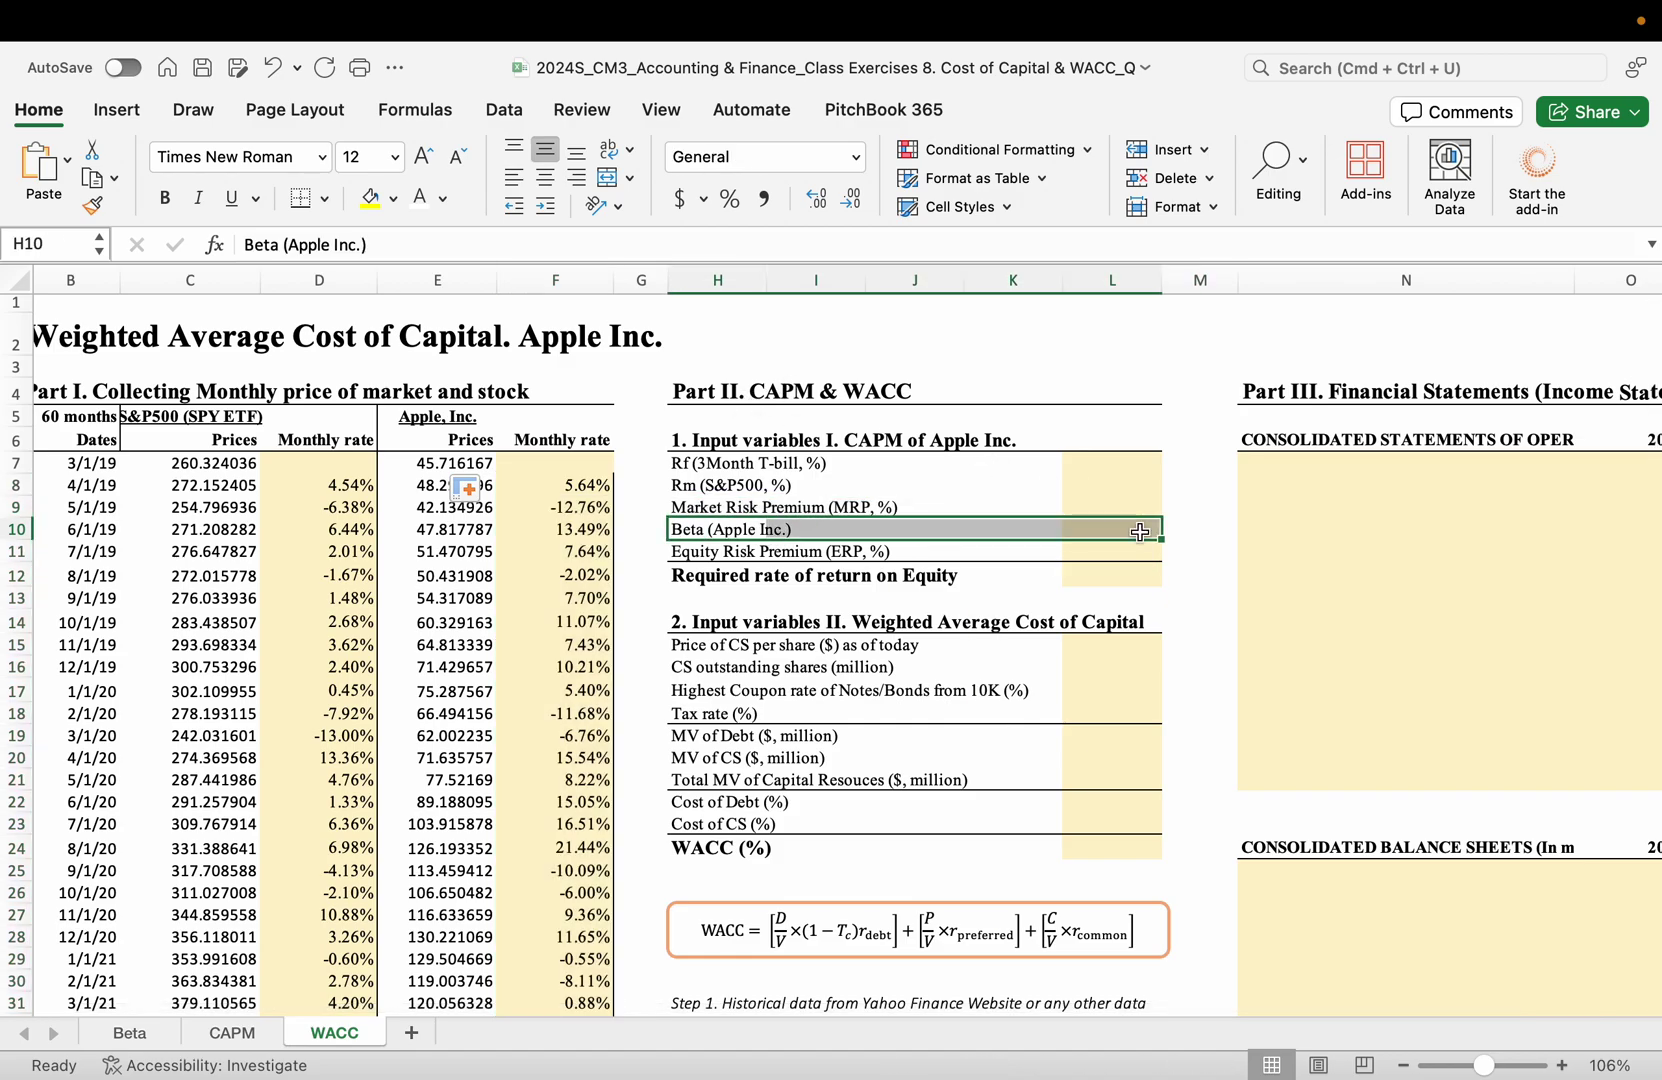
key(super+b)
- Enter =SLOPE(F8:F66,D8:D66) in the beta cell, giving 1.27
click(1130, 533)
text(=)
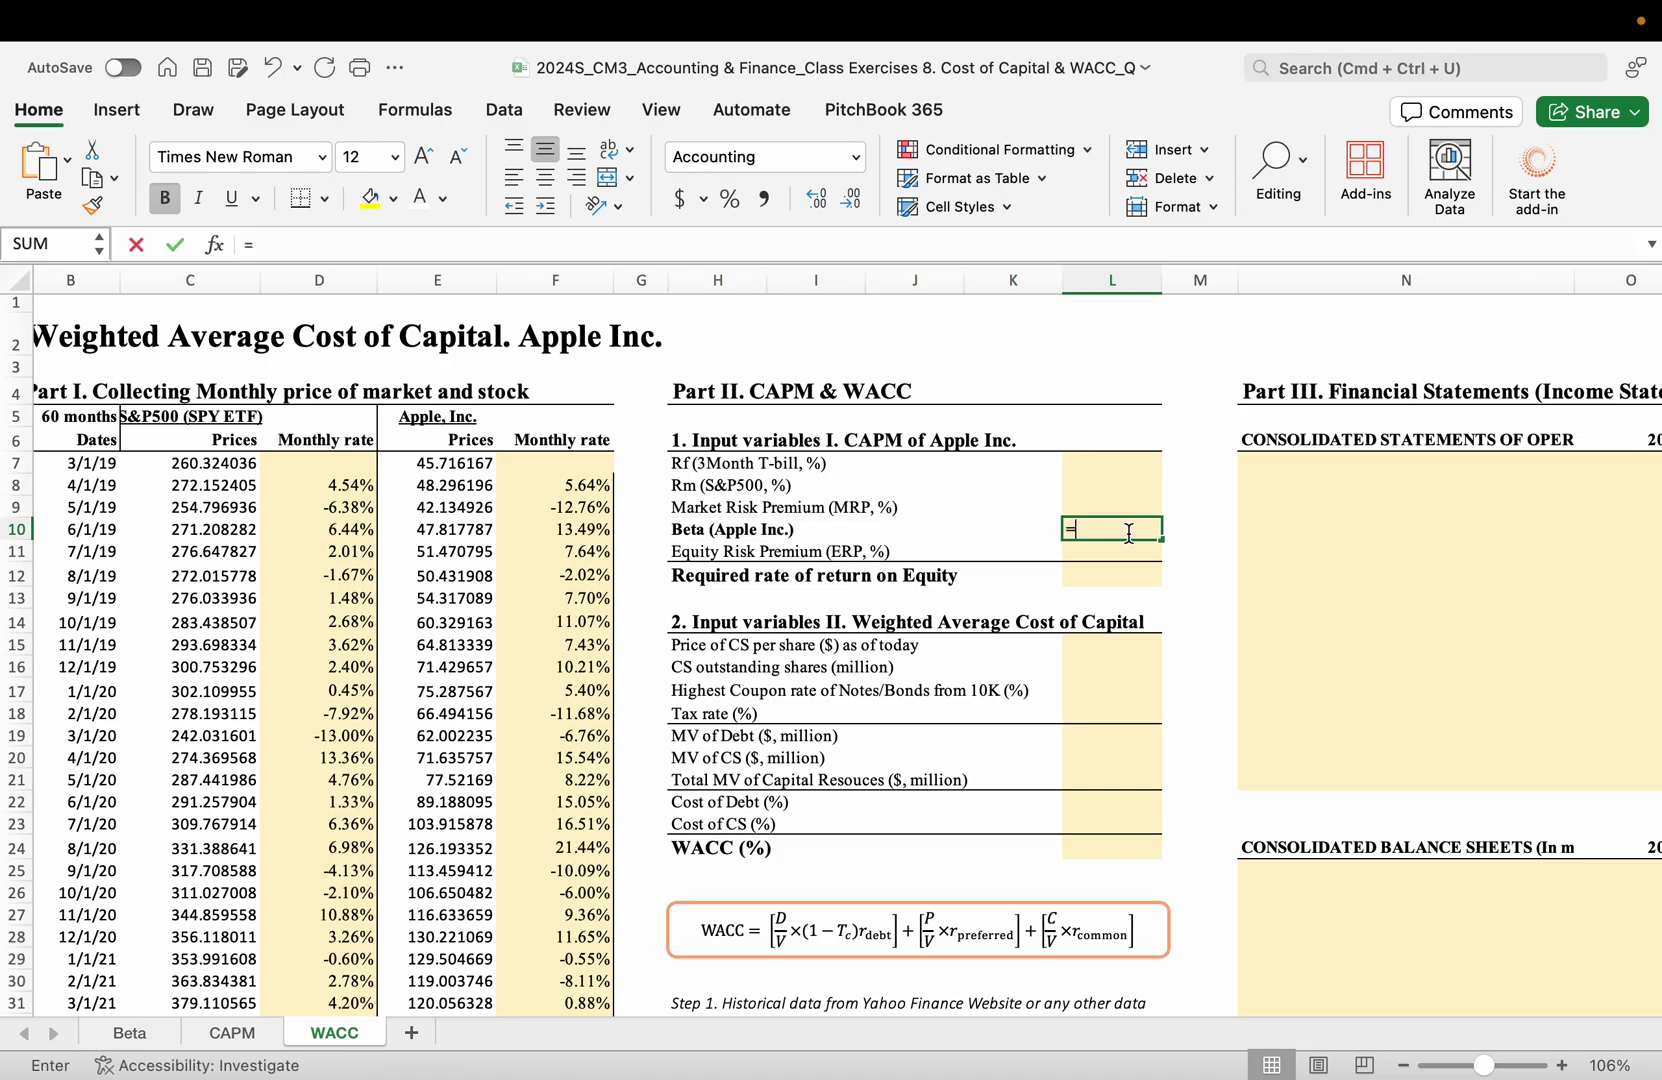
text(slop)
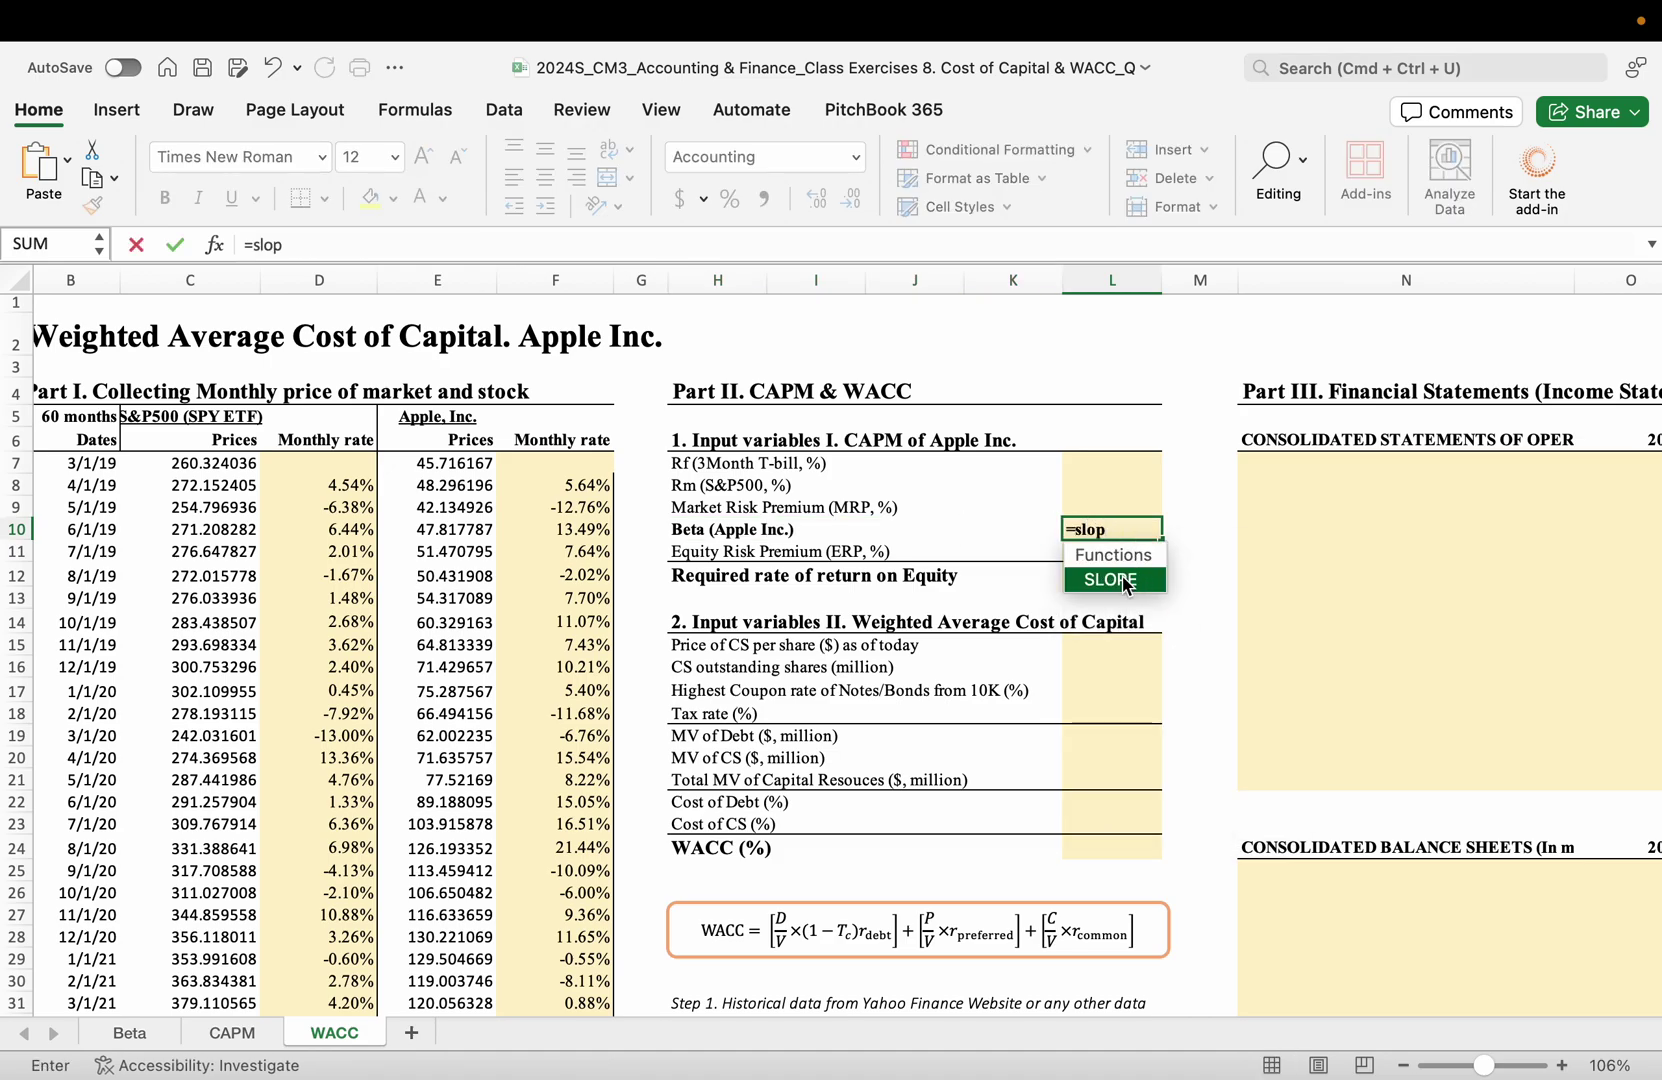
double_click(1112, 580)
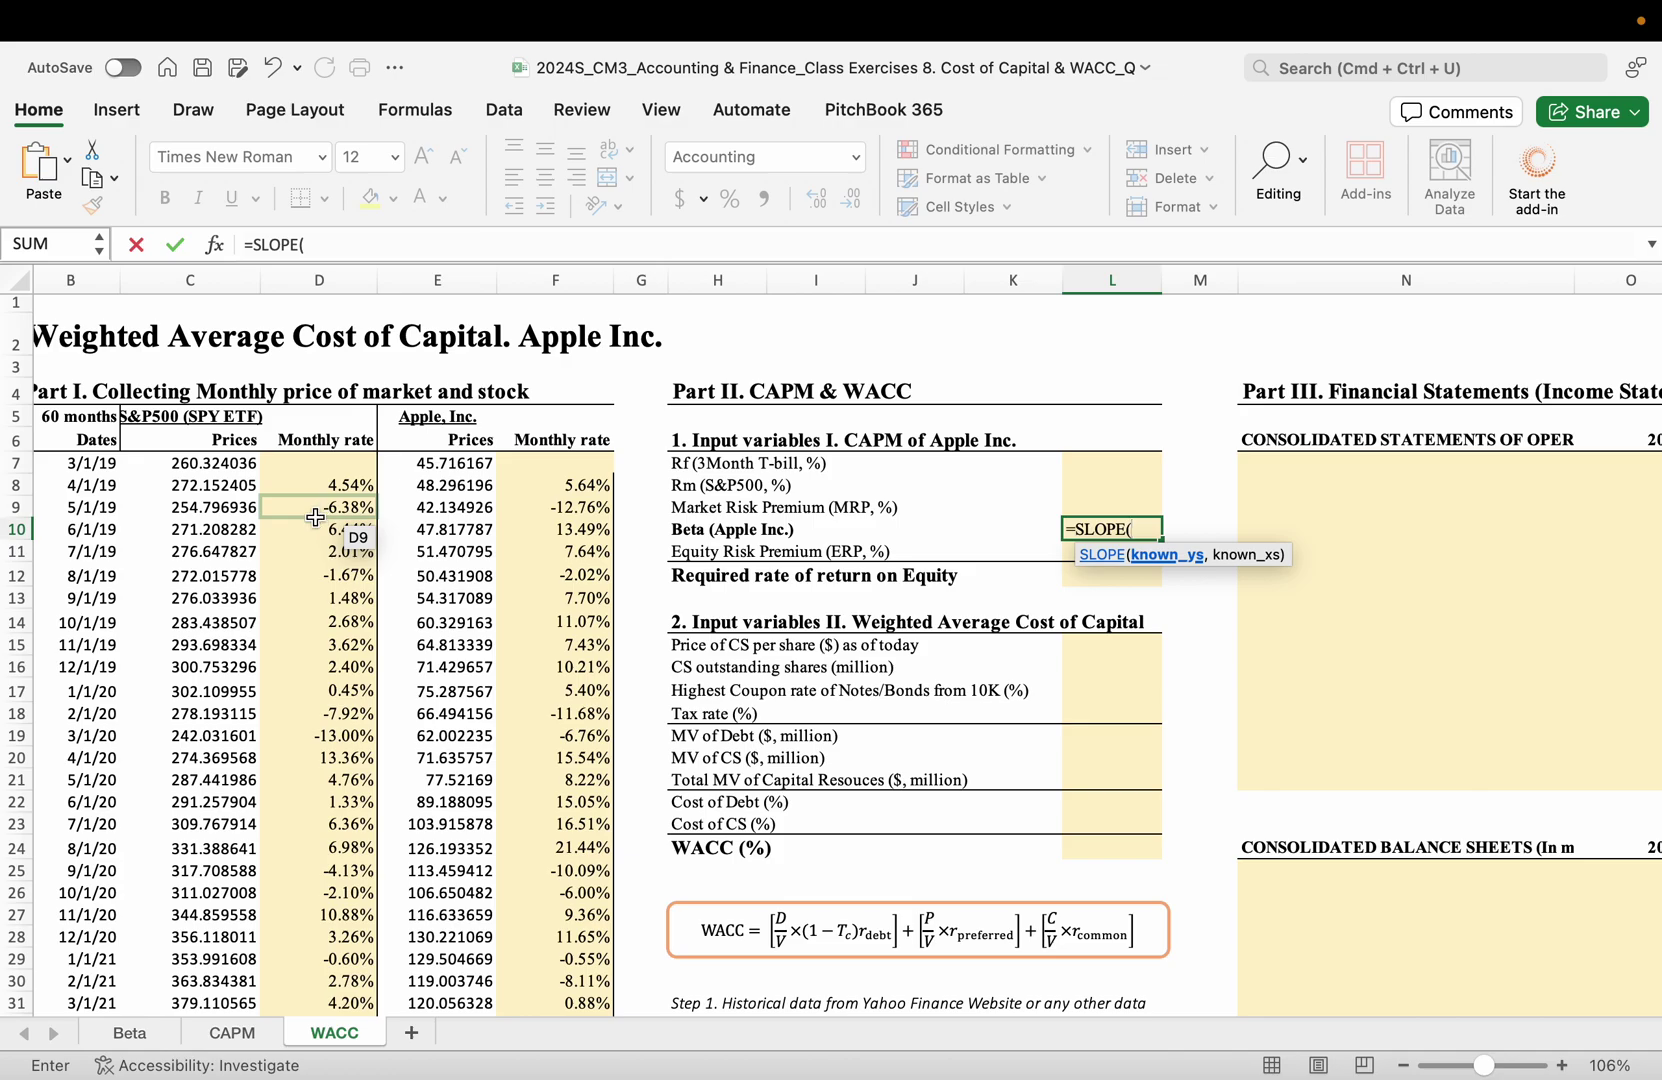
drag(555, 485, 512, 974)
text(,)
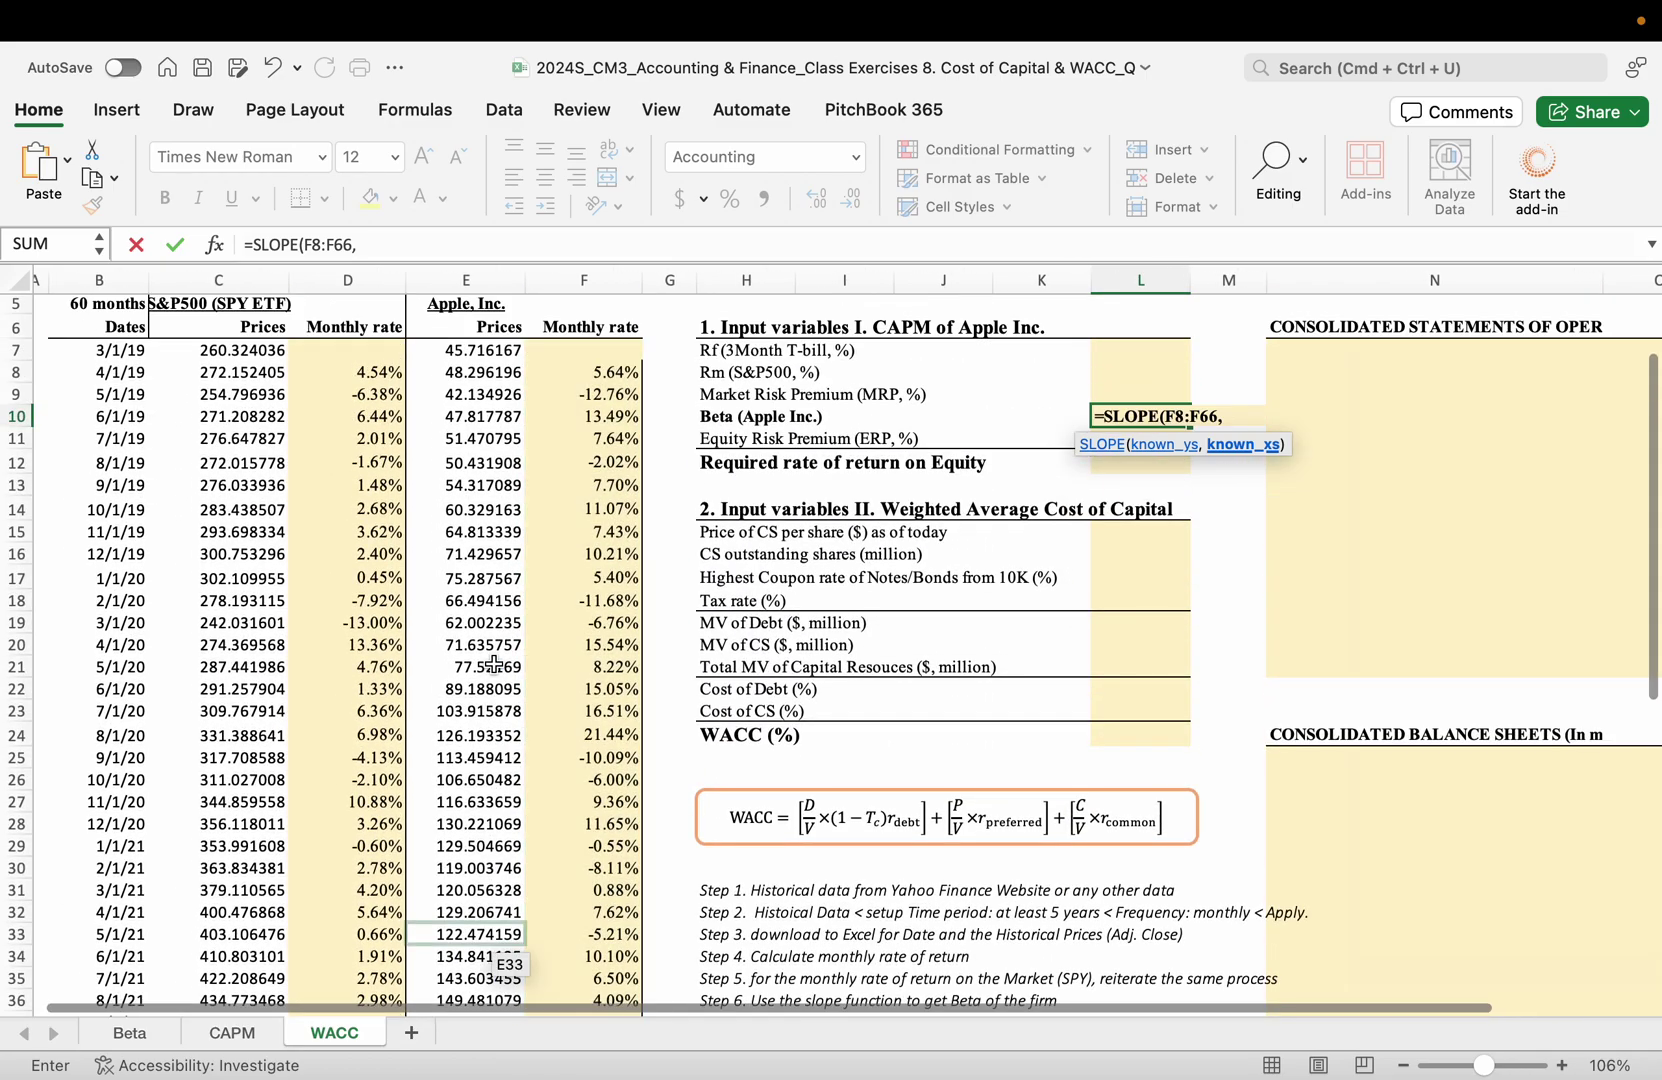
drag(375, 372, 325, 962)
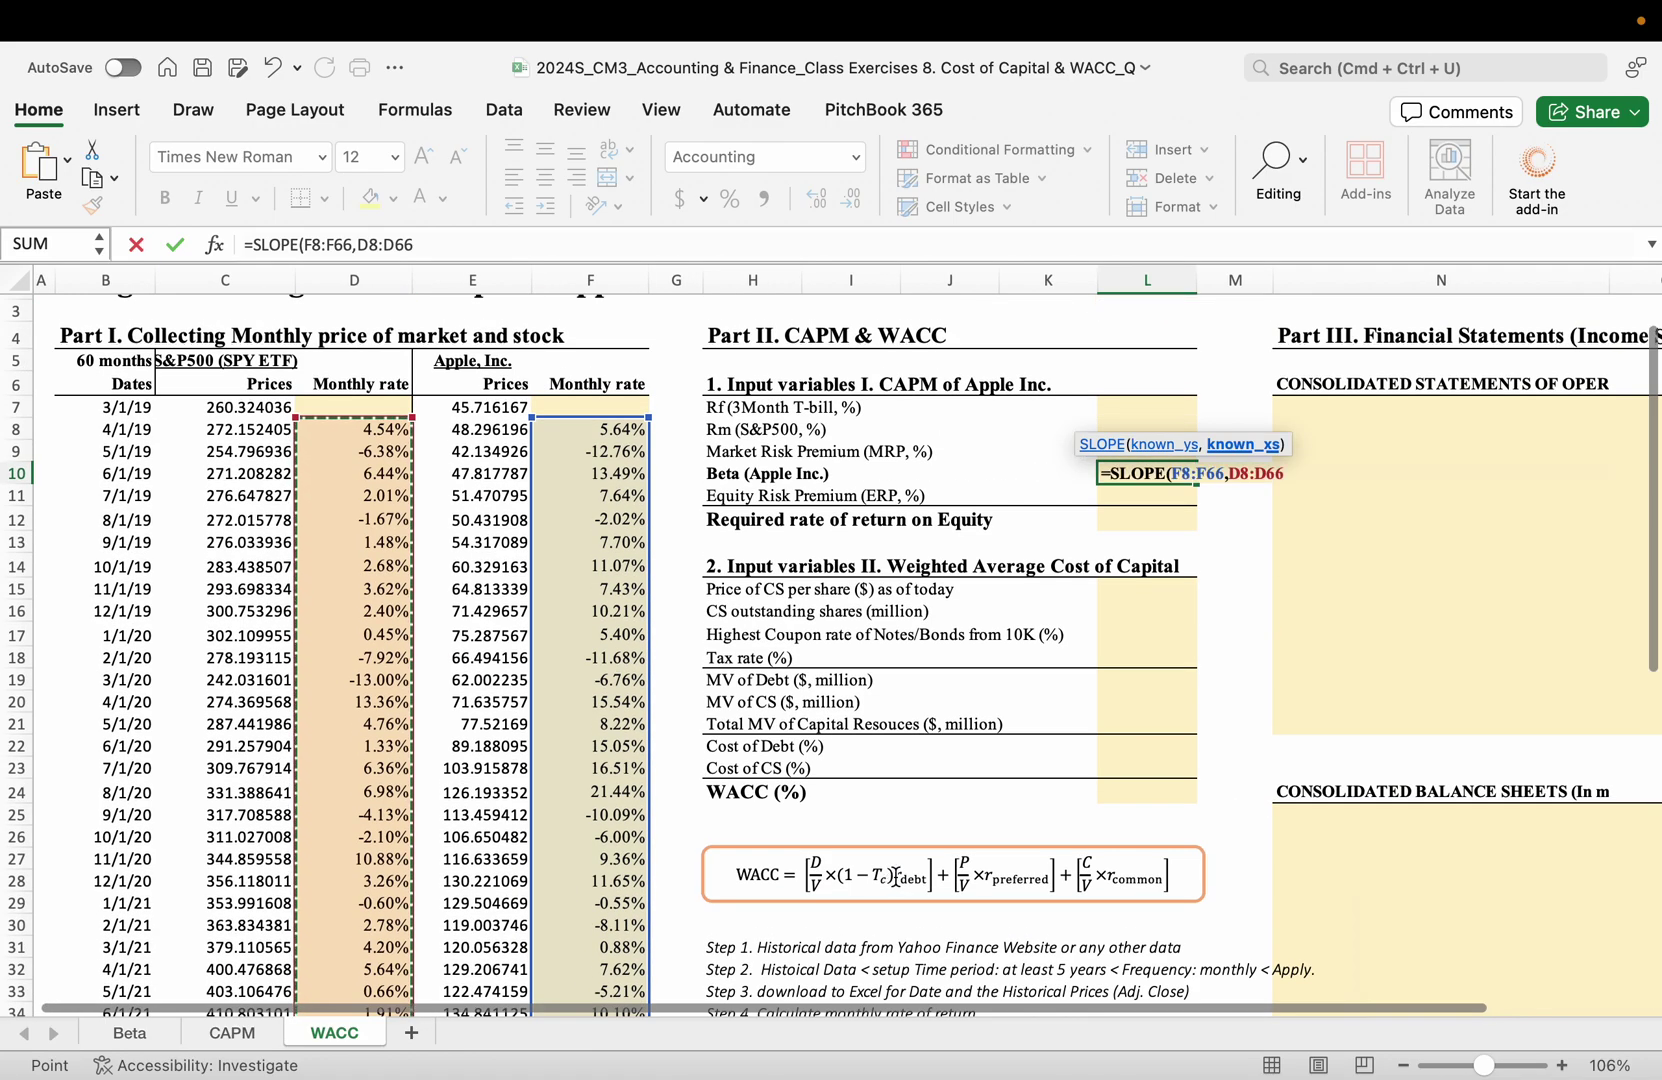
key(Return)
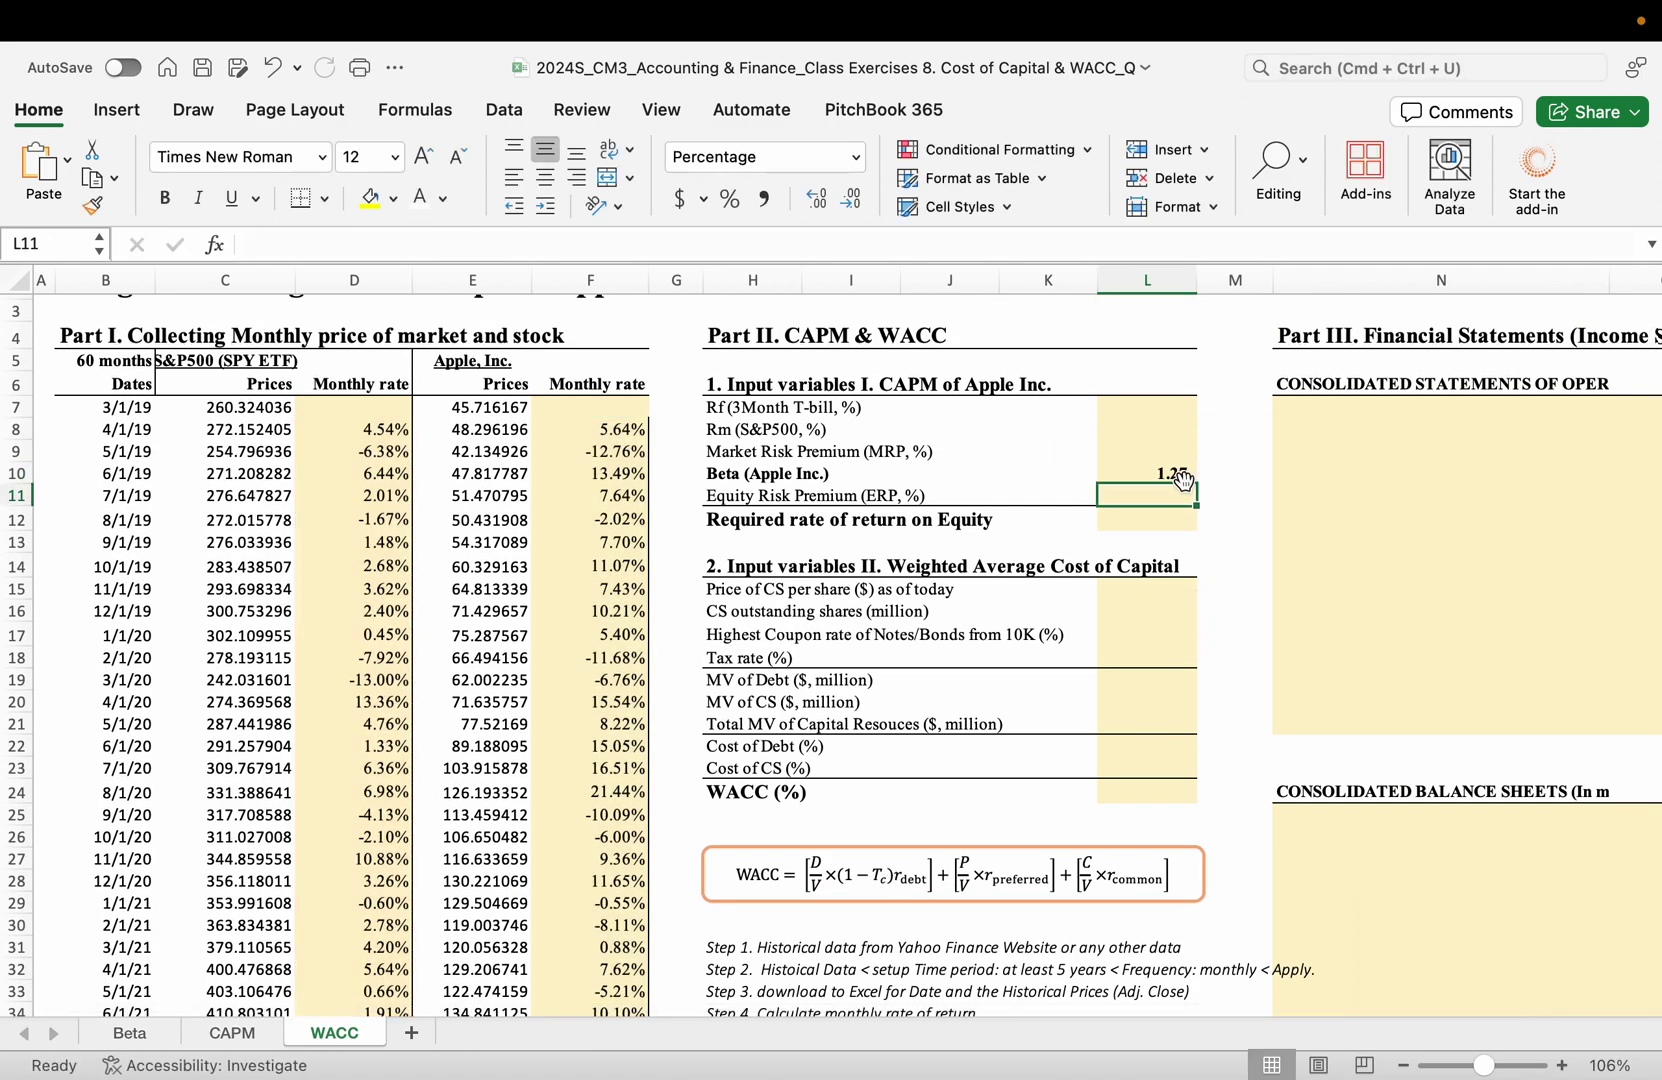
double_click(1143, 469)
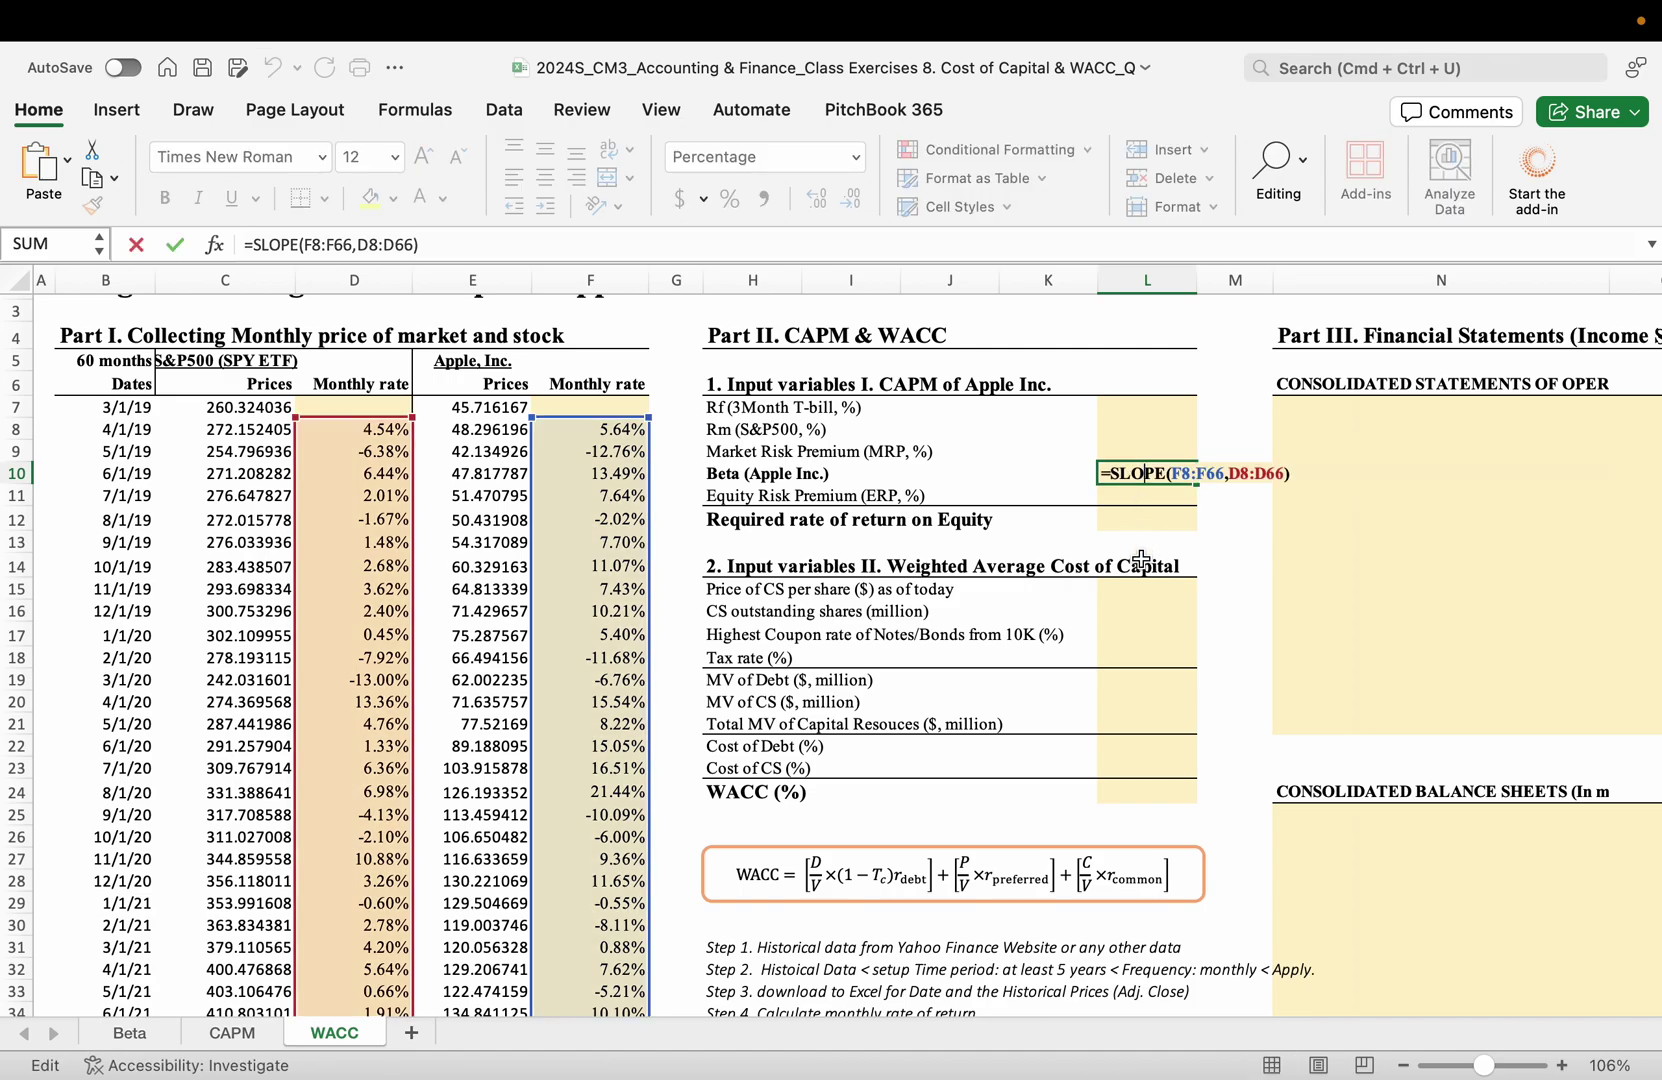
key(Escape)
click(1135, 407)
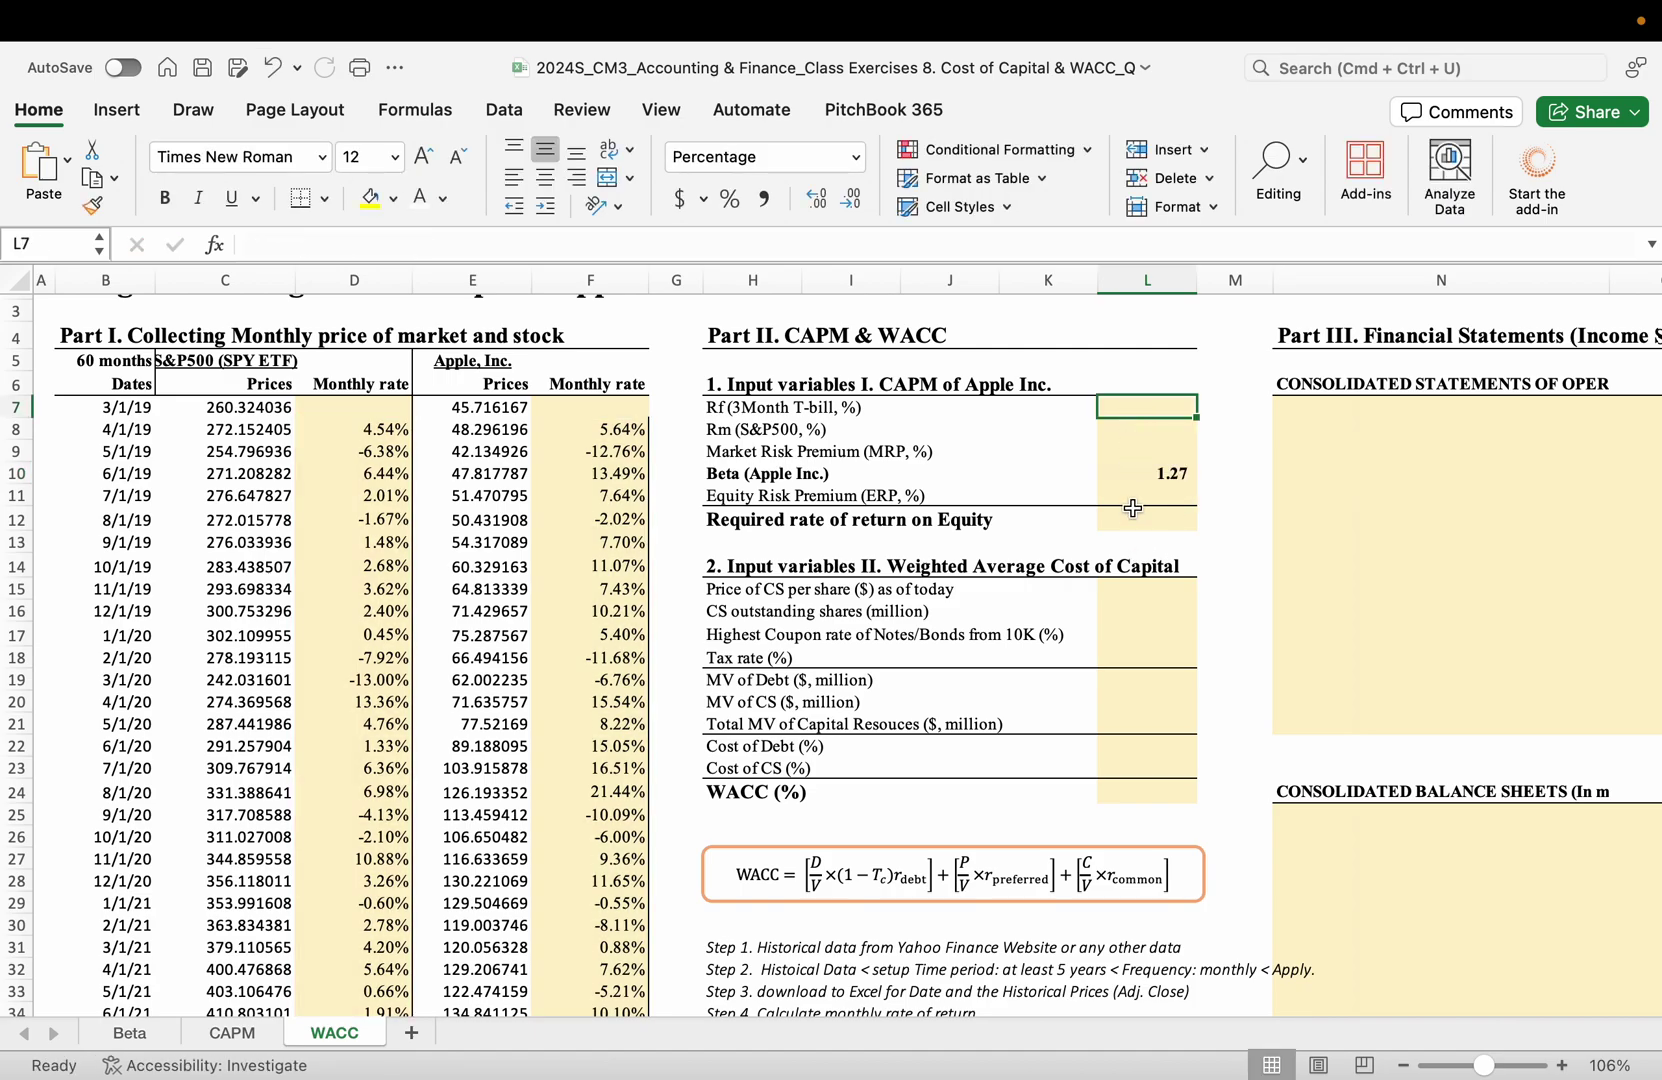
key(ctrl+Right)
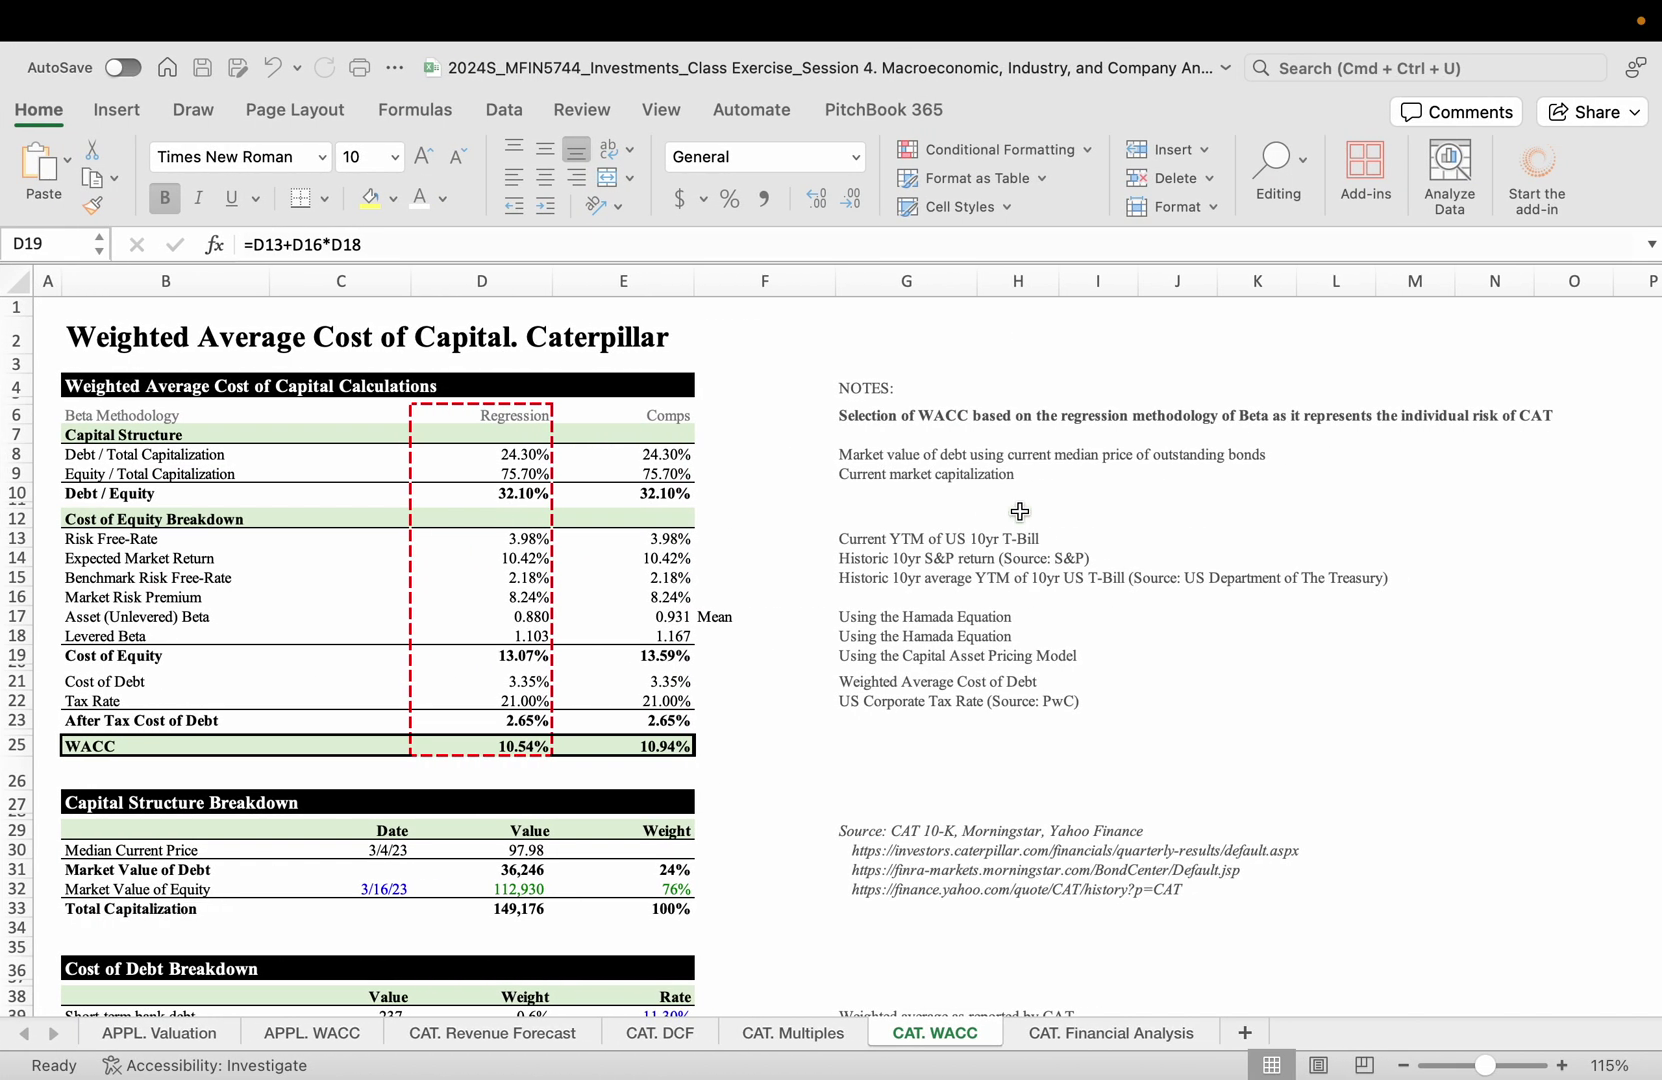
- Search 'average t-bill rate history' in a new tab to find the 5.23% 3-month T-bill rate
key(ctrl+Left)
key(ctrl+Right)
click(1530, 68)
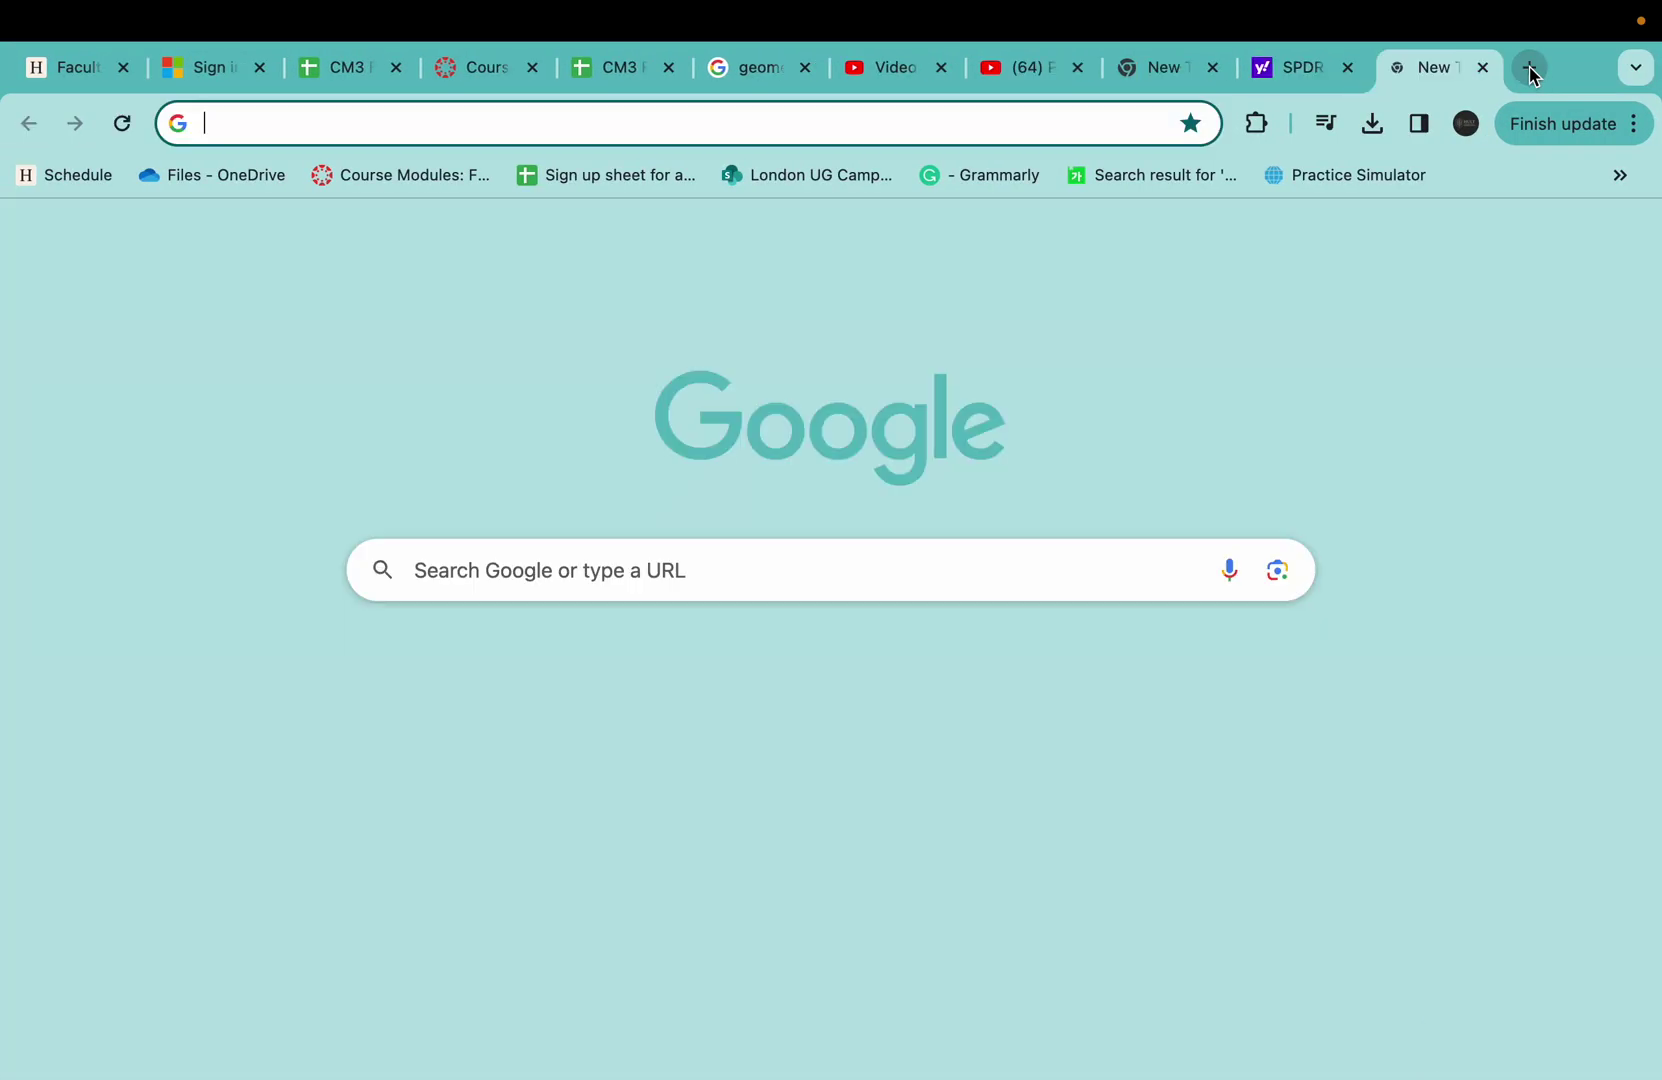
text(average+t-bill+rate+history&oq=aver&gs_lcrp=EgZjaHJvbWUqDggBEEUYJxg7GIAE...)
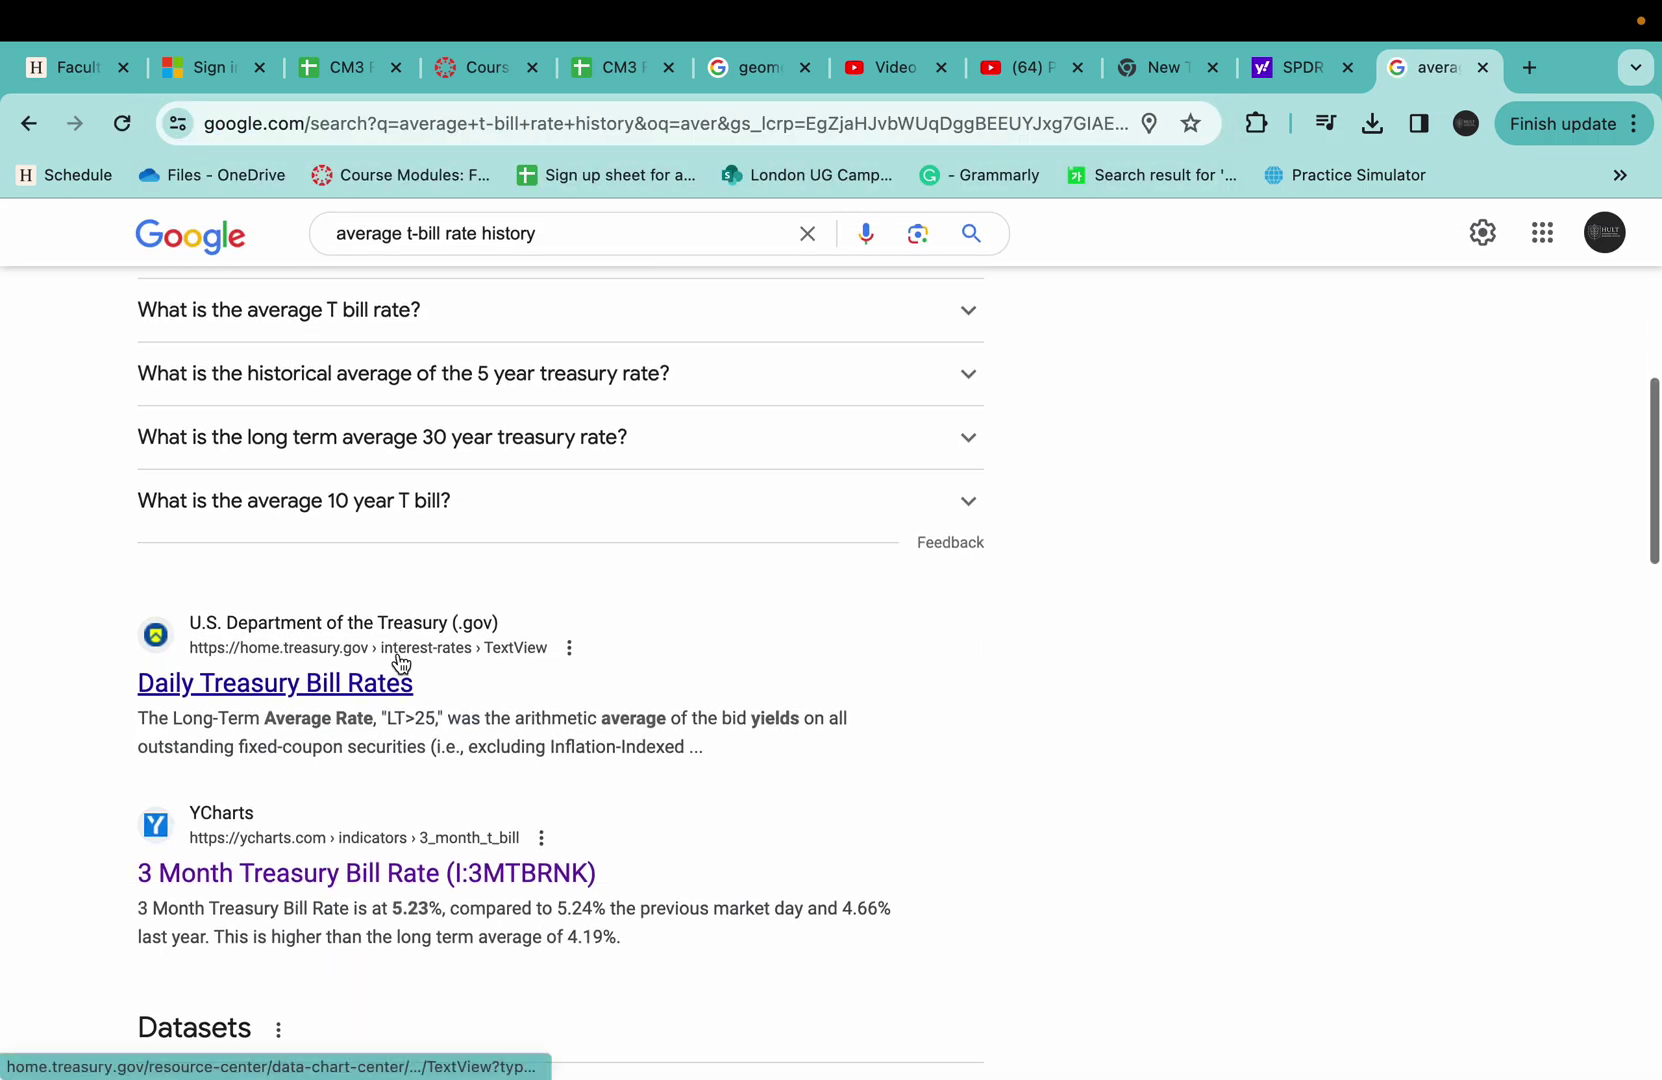
scroll(400, 662, down, 3)
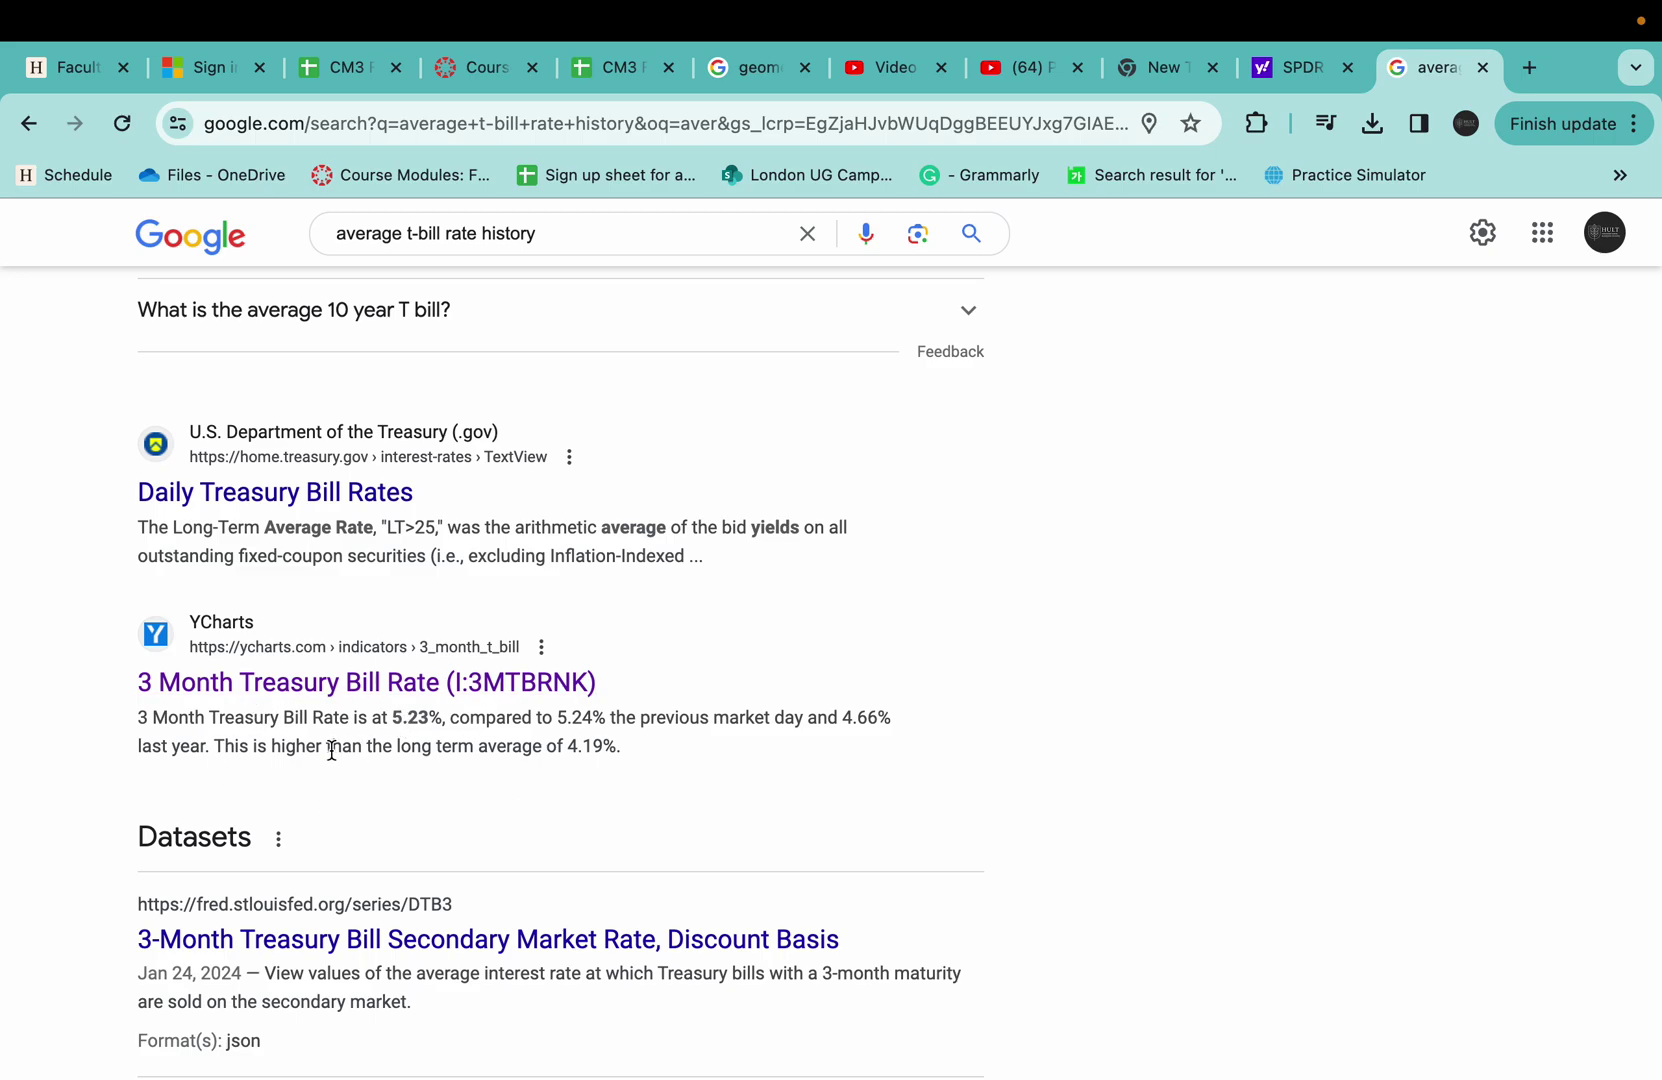
key(super+Tab)
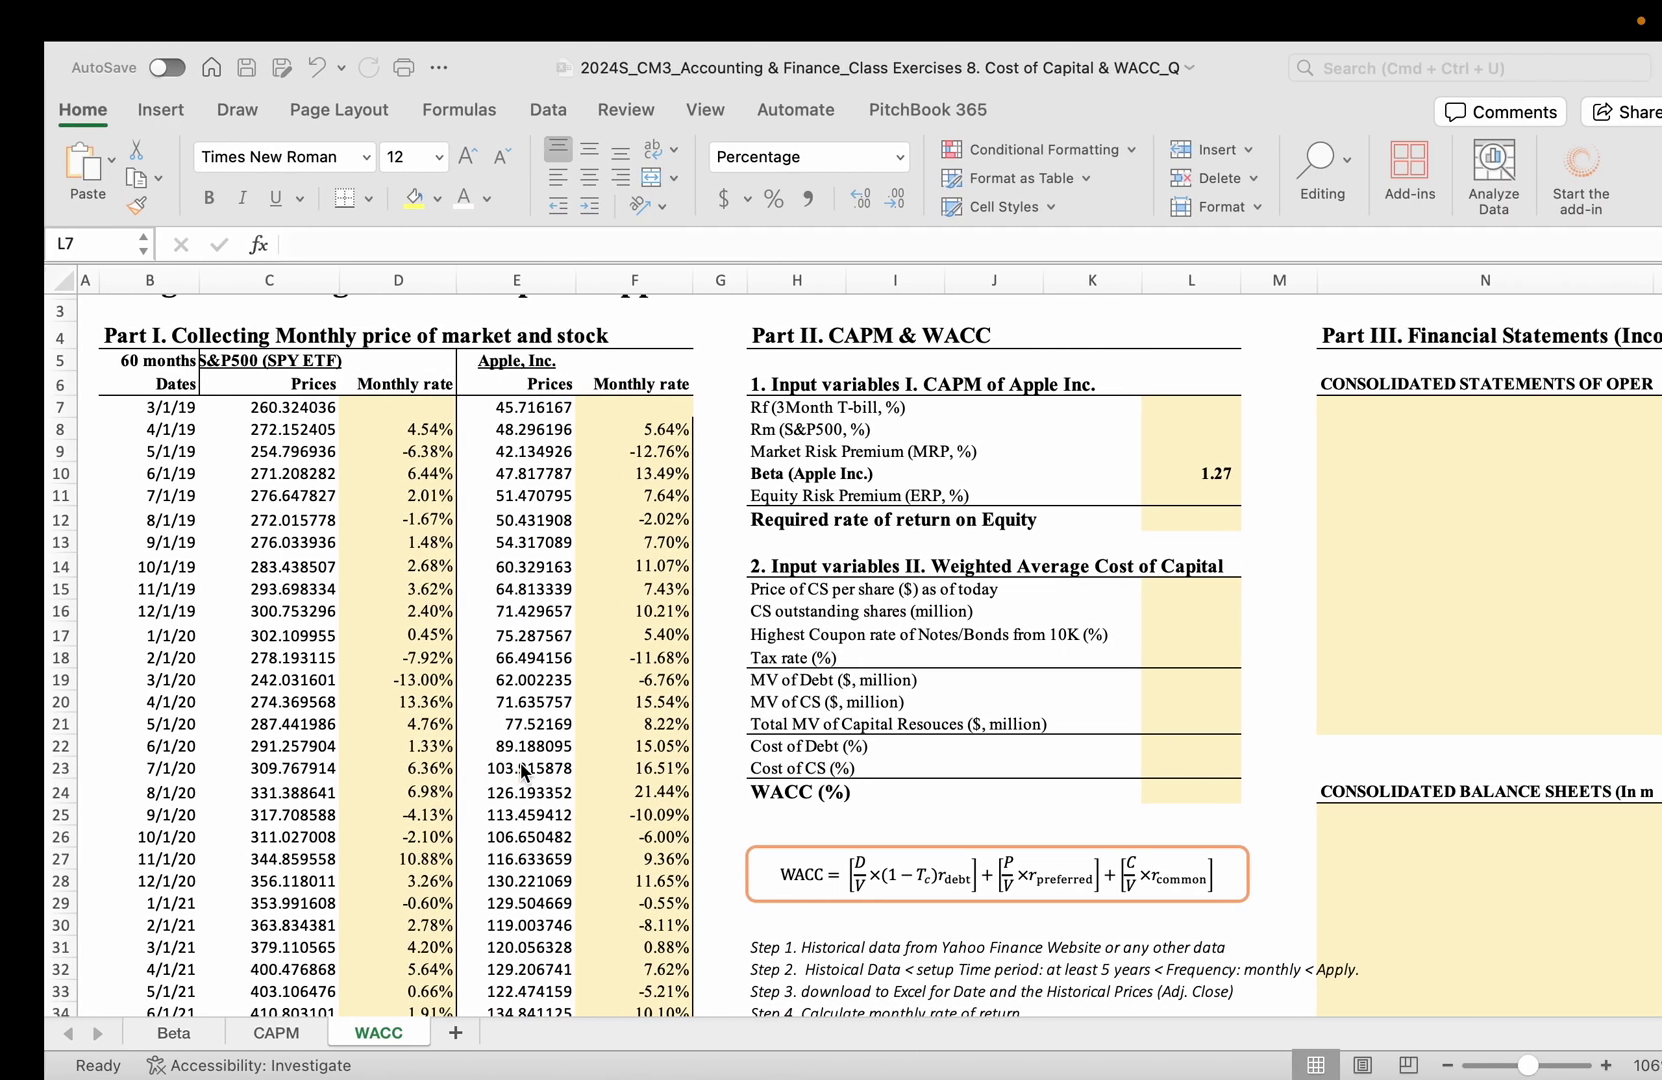
- Enter 5.23% as the risk-free rate, then search the 30-year average S&P 500 return (10.04%)
text(5.23)
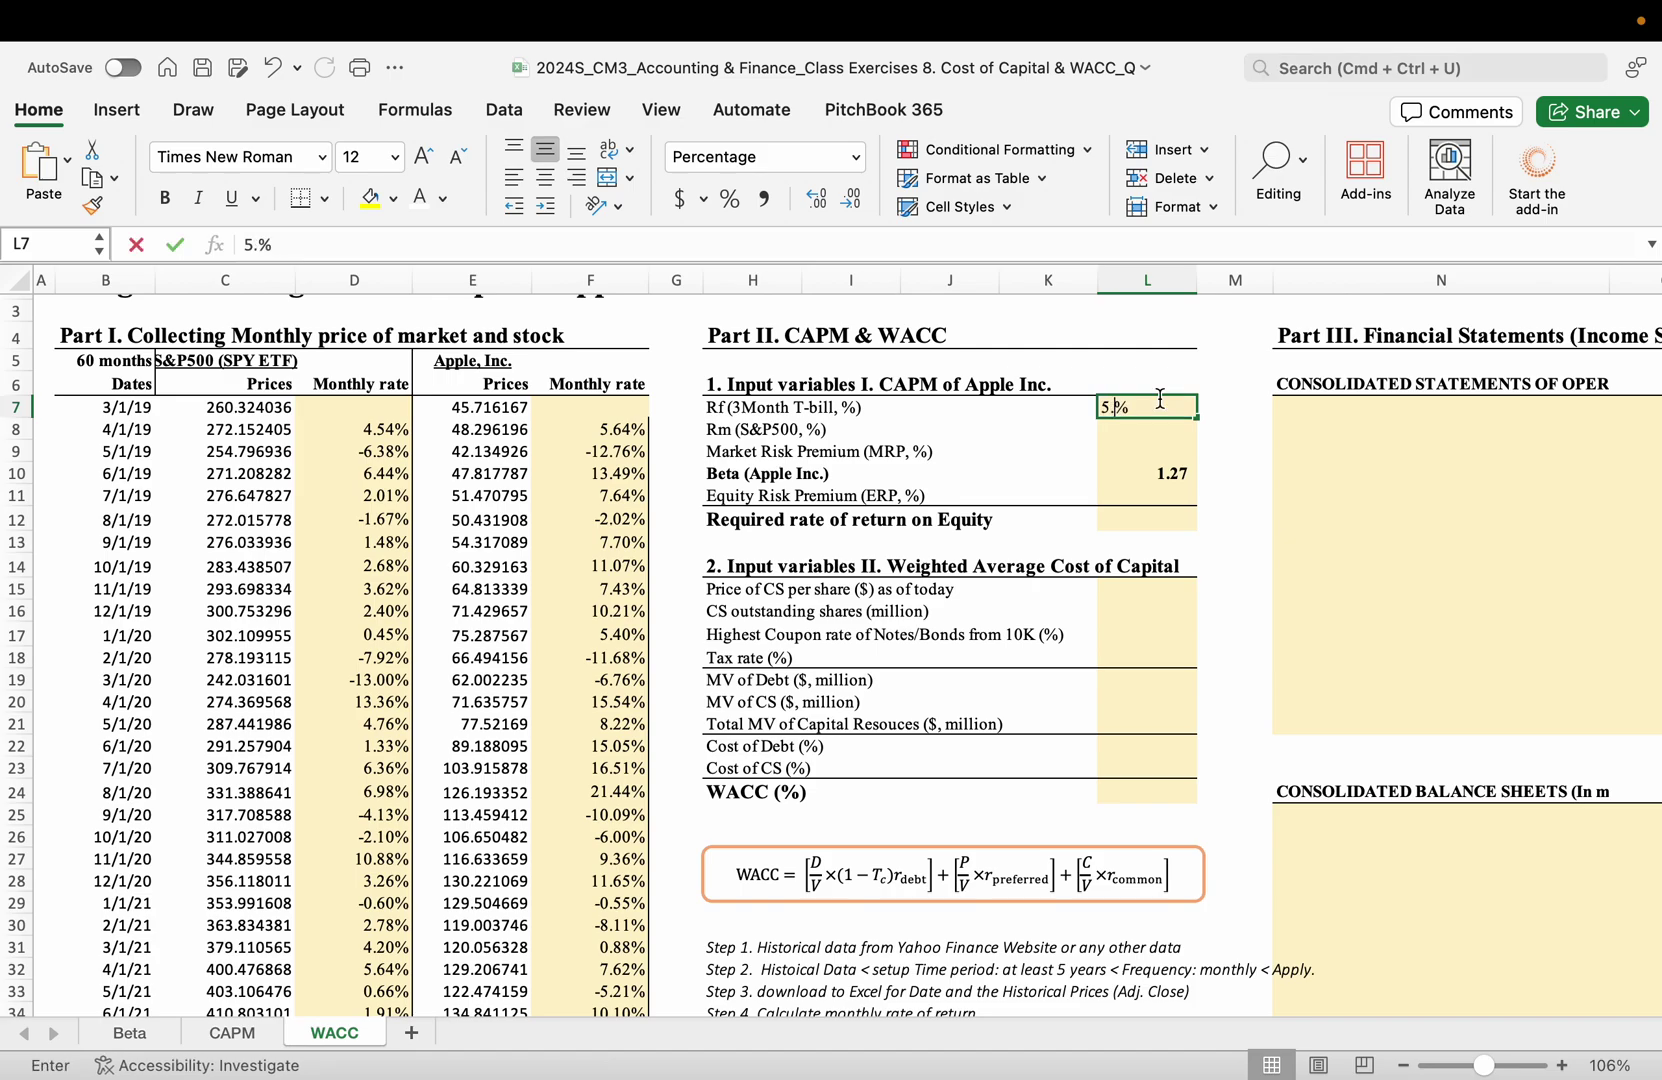
key(Return)
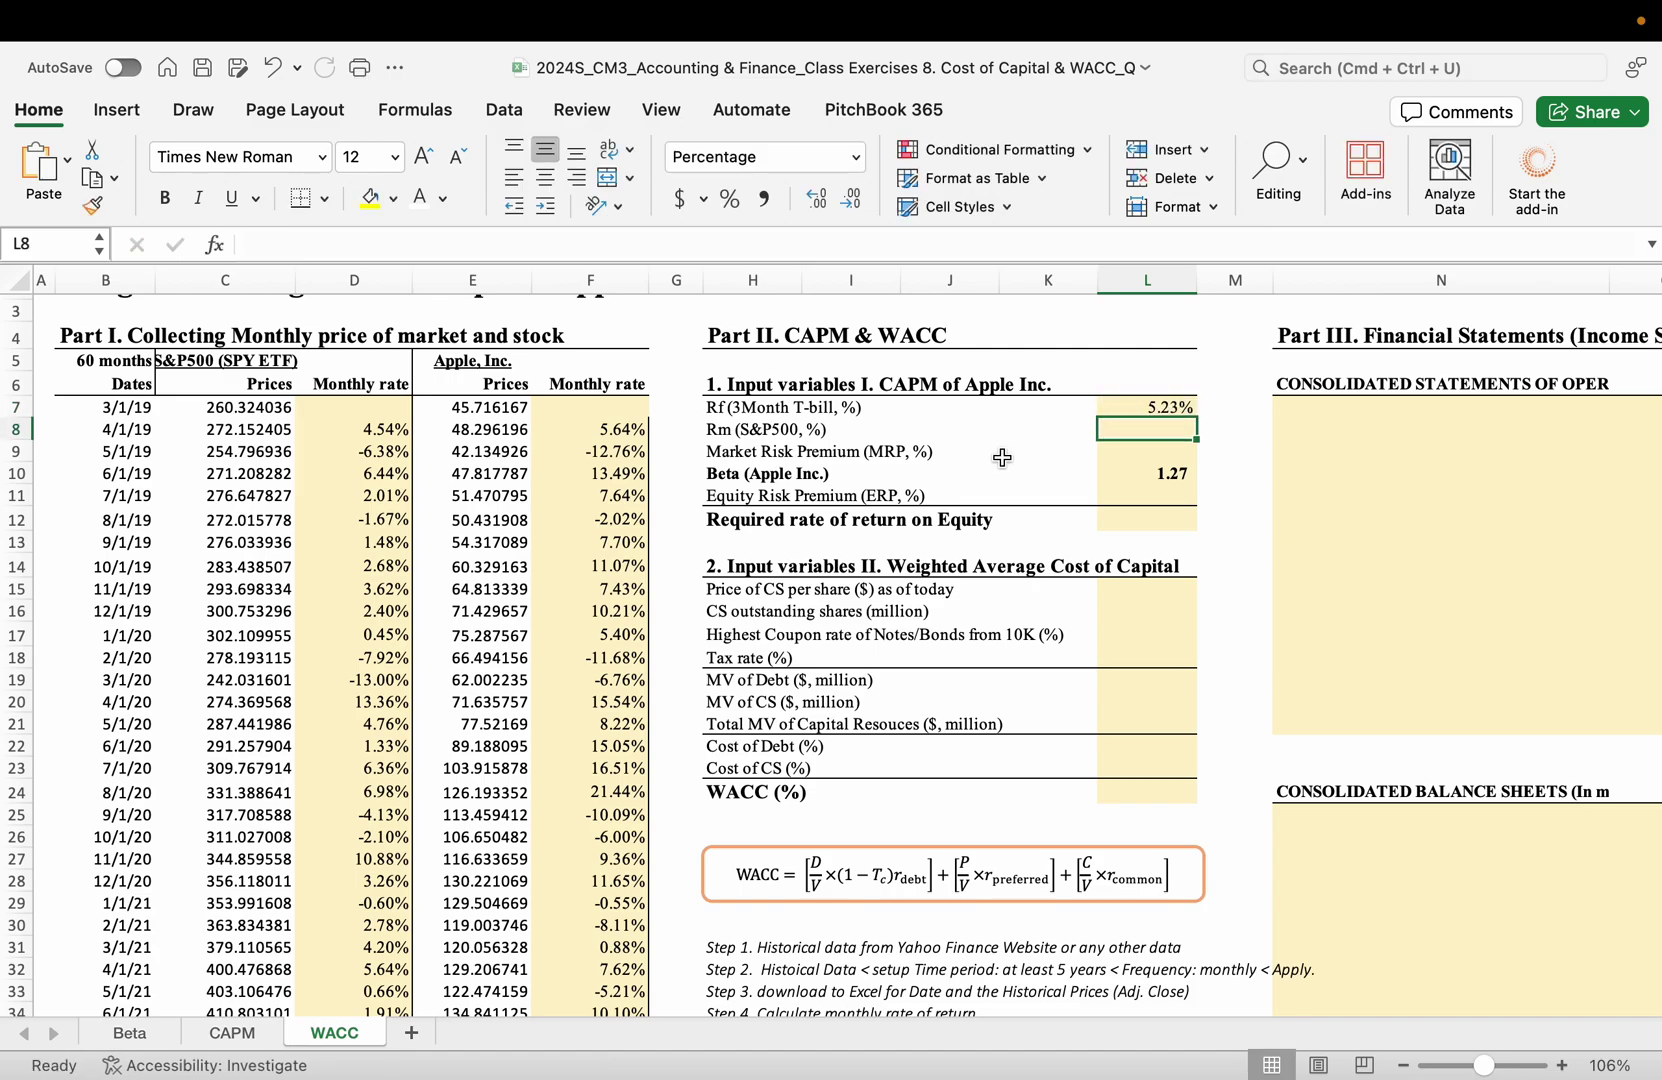
key(super+Tab)
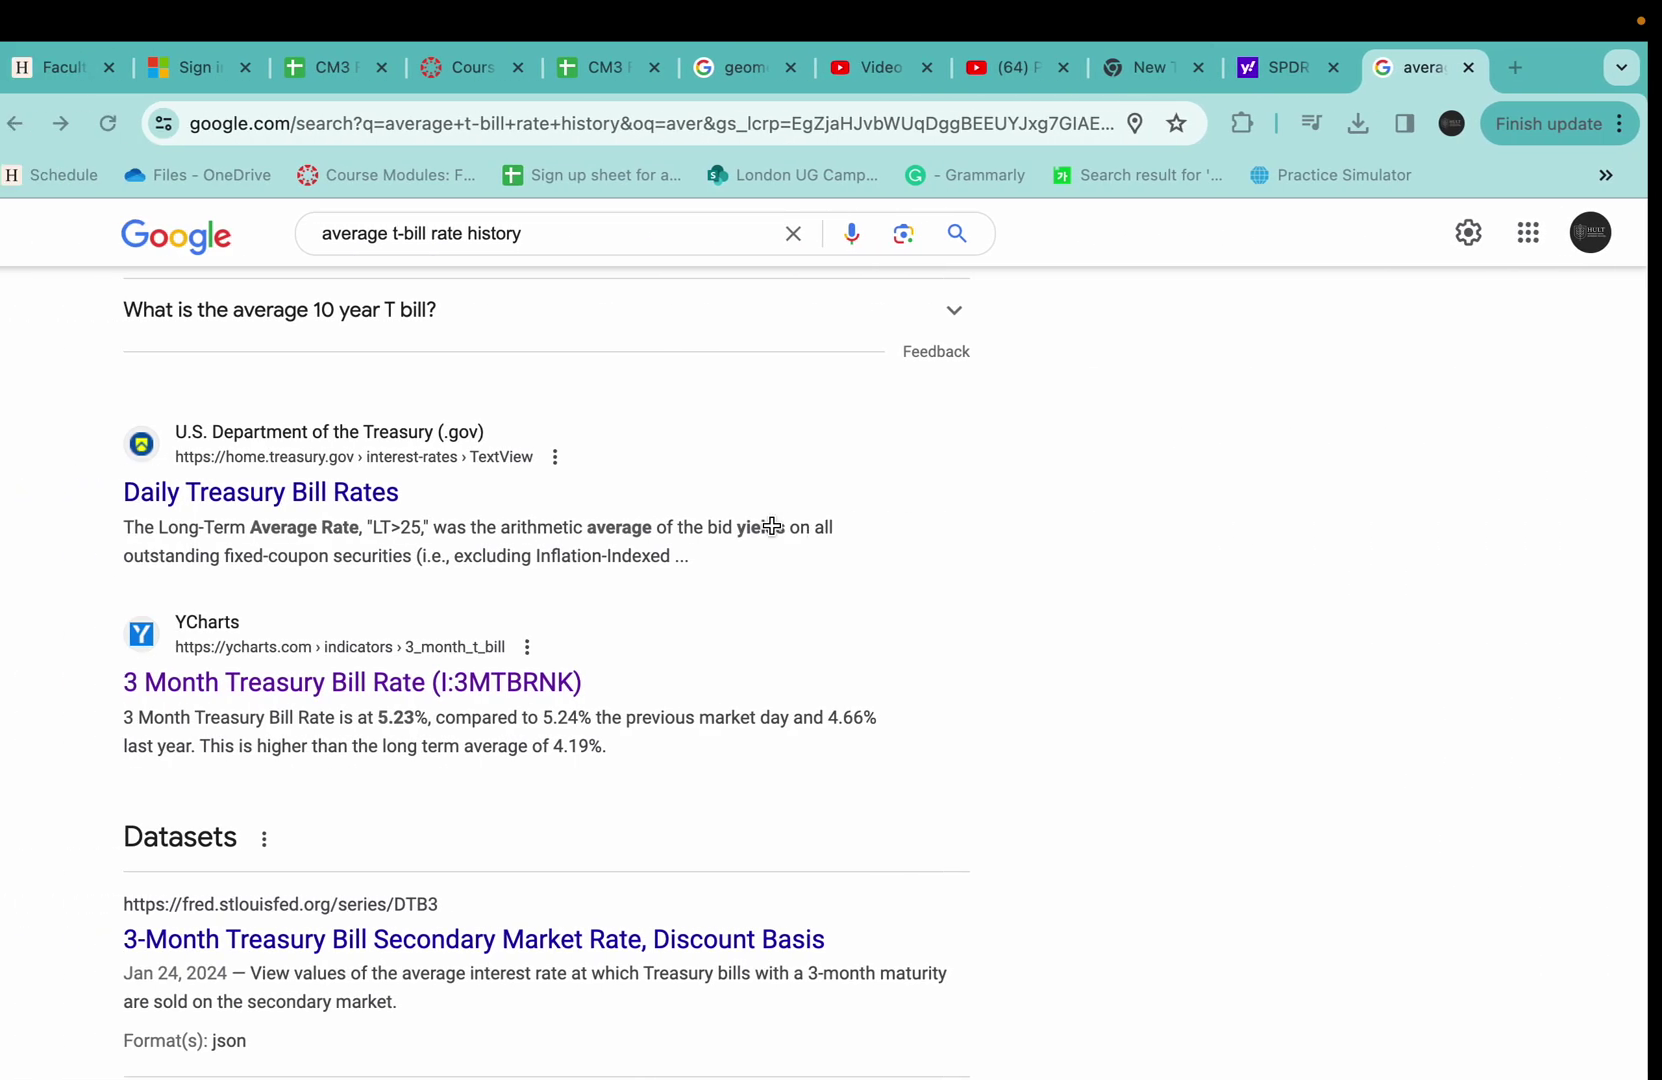
click(561, 241)
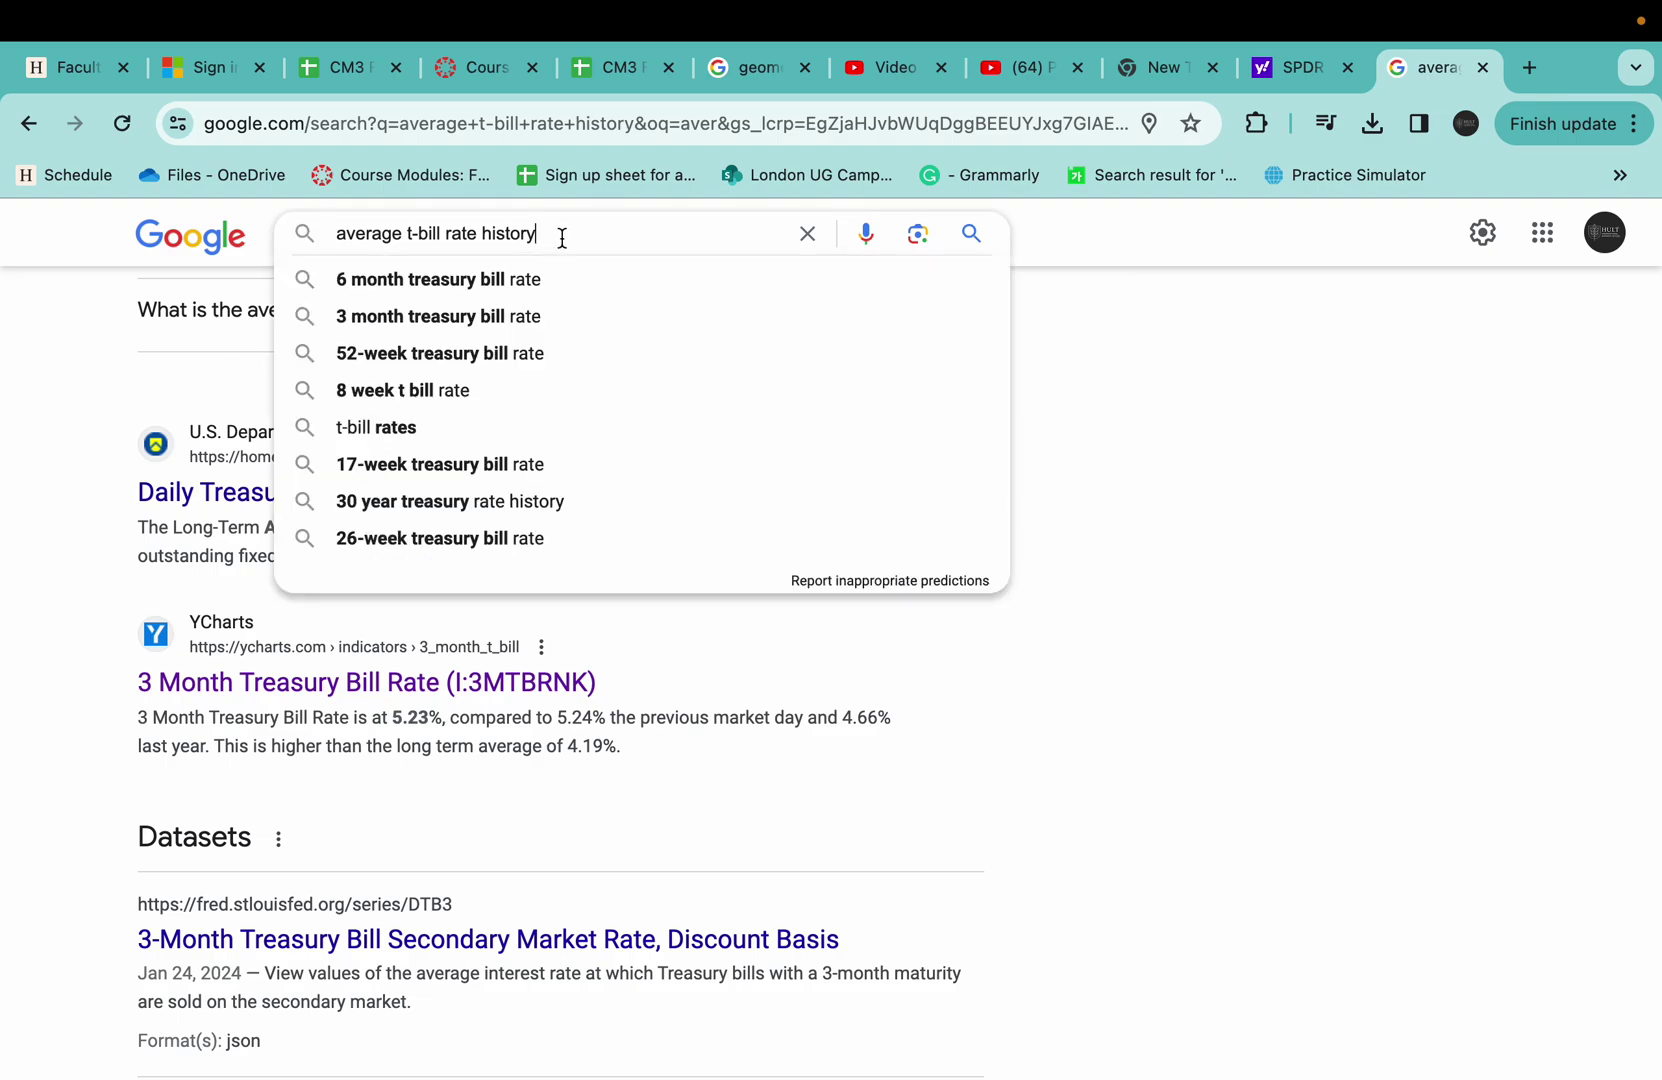
triple_click(561, 238)
text(av)
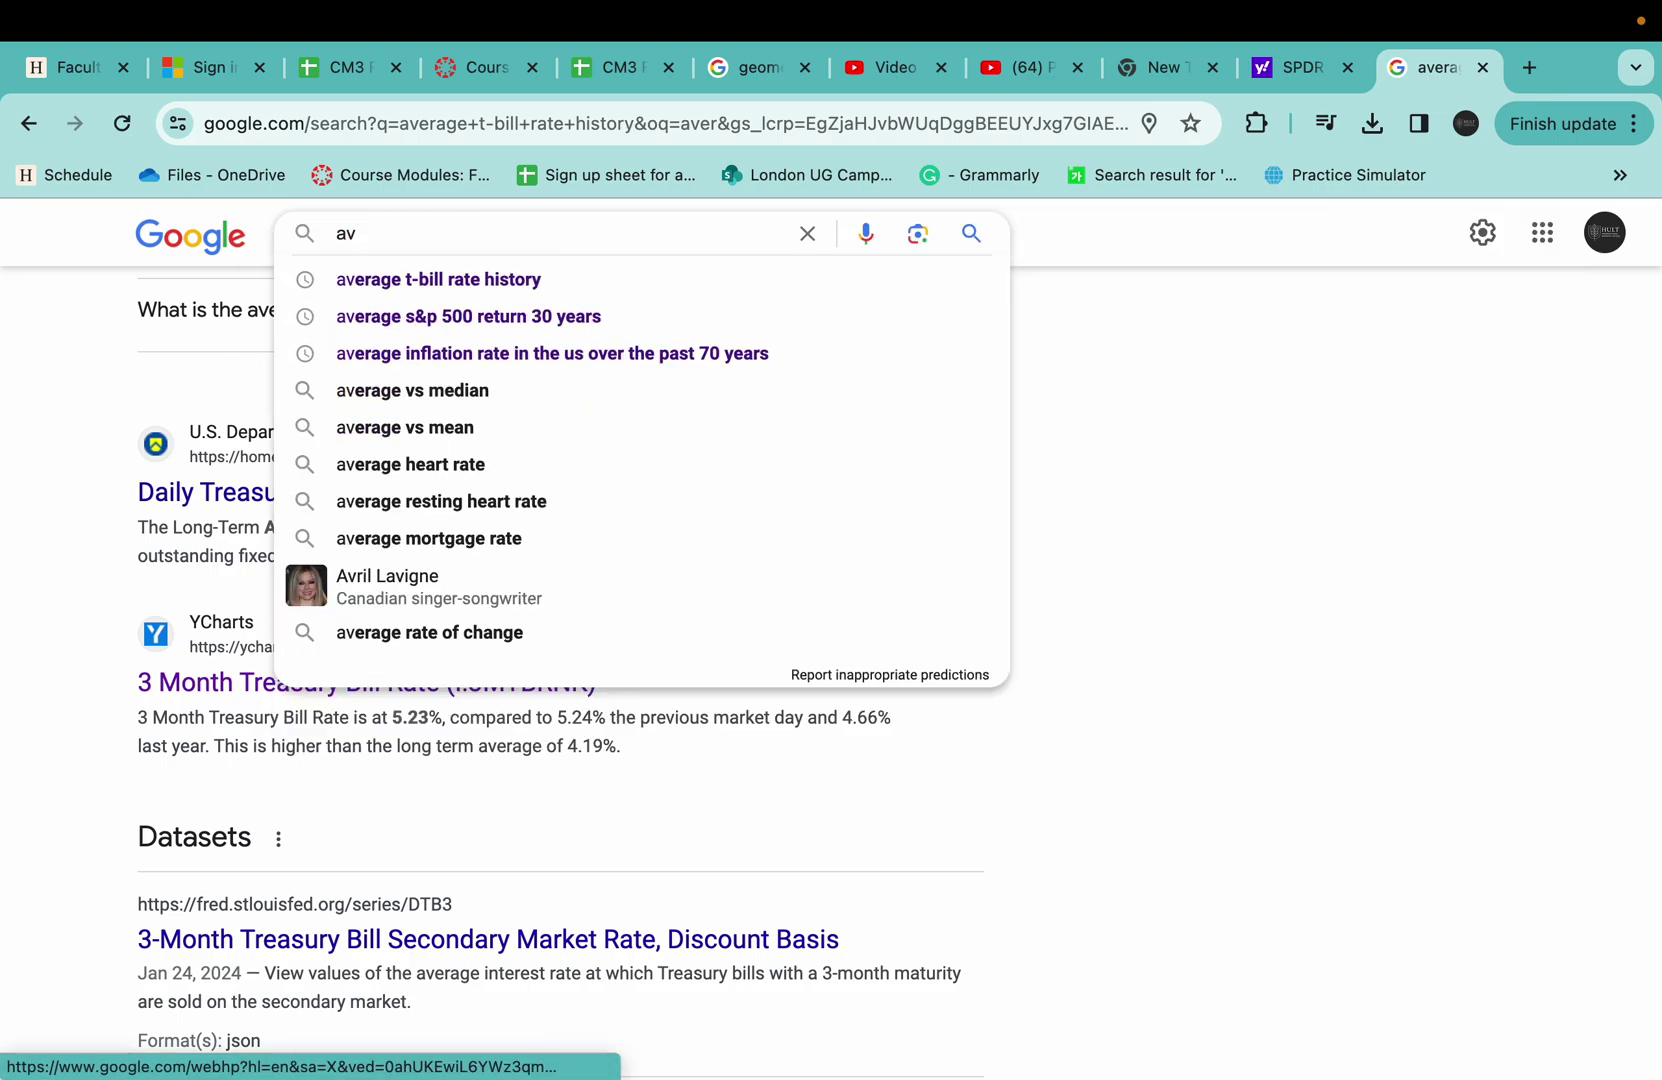
click(434, 316)
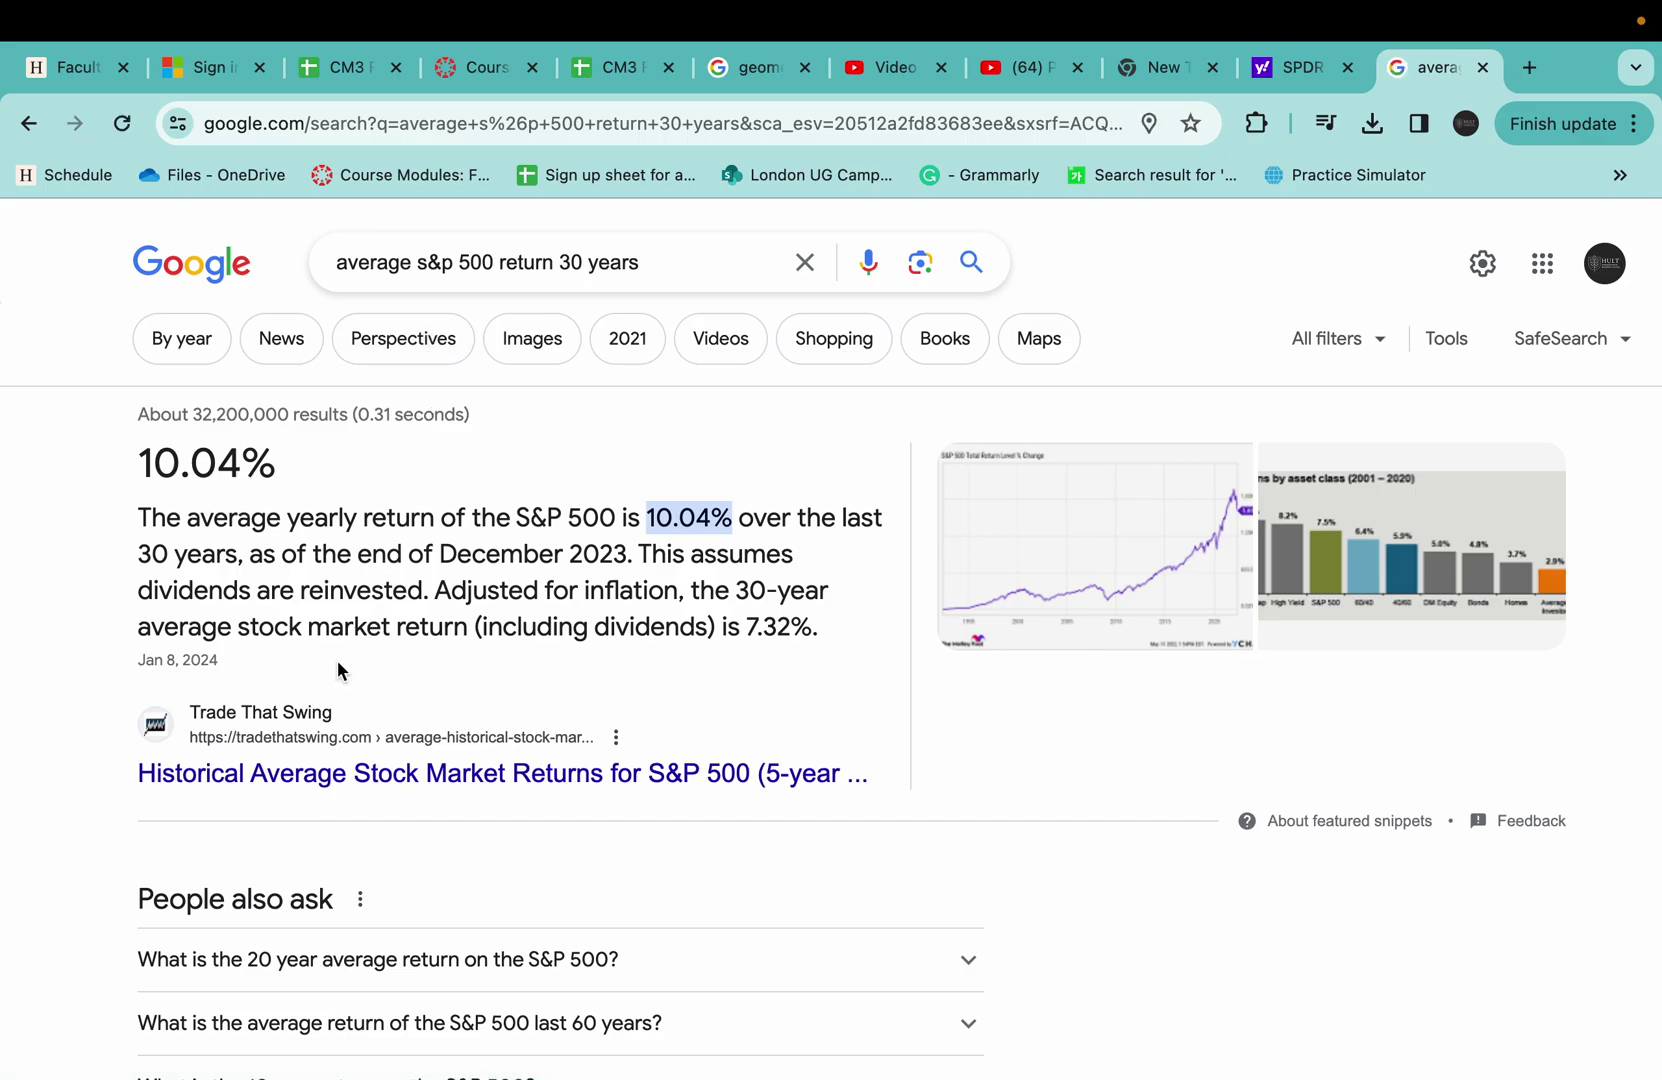
key(ctrl+Right)
key(ctrl+Right)
- Enter the 10.04% market return in L8 and the market risk premium =L8-L7 in L9 (4.81%)
key(ctrl+Left)
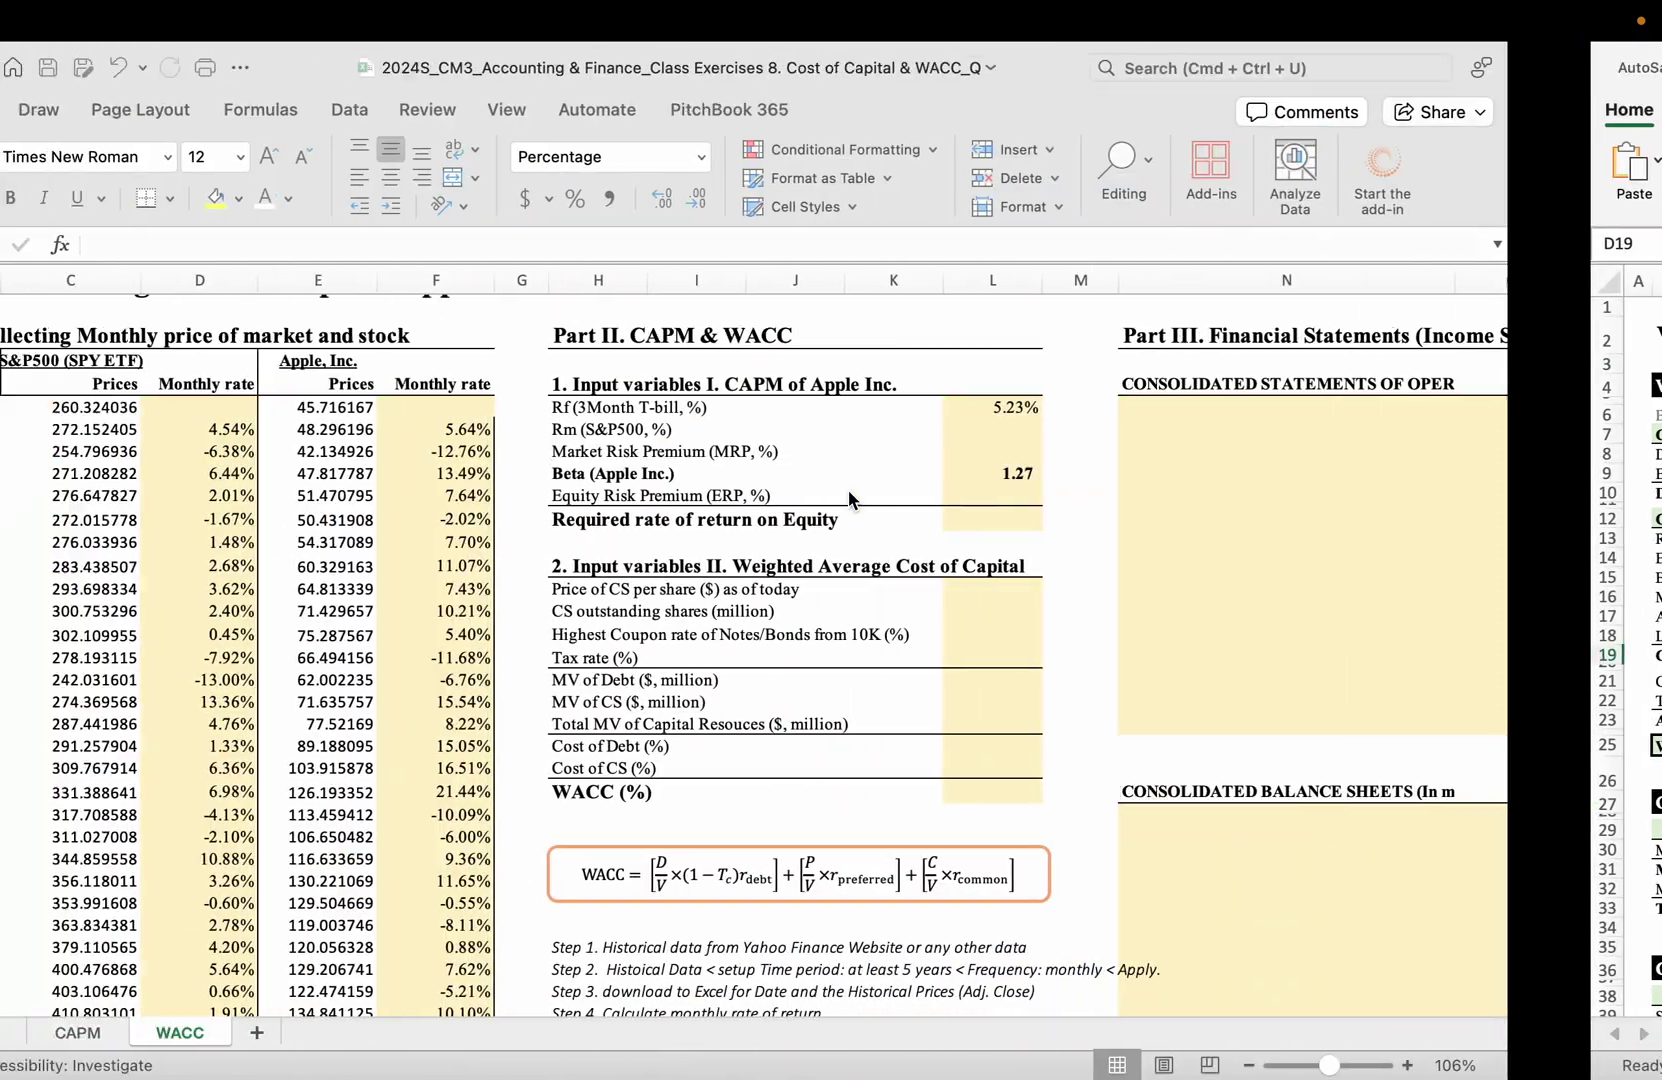
text(10.)
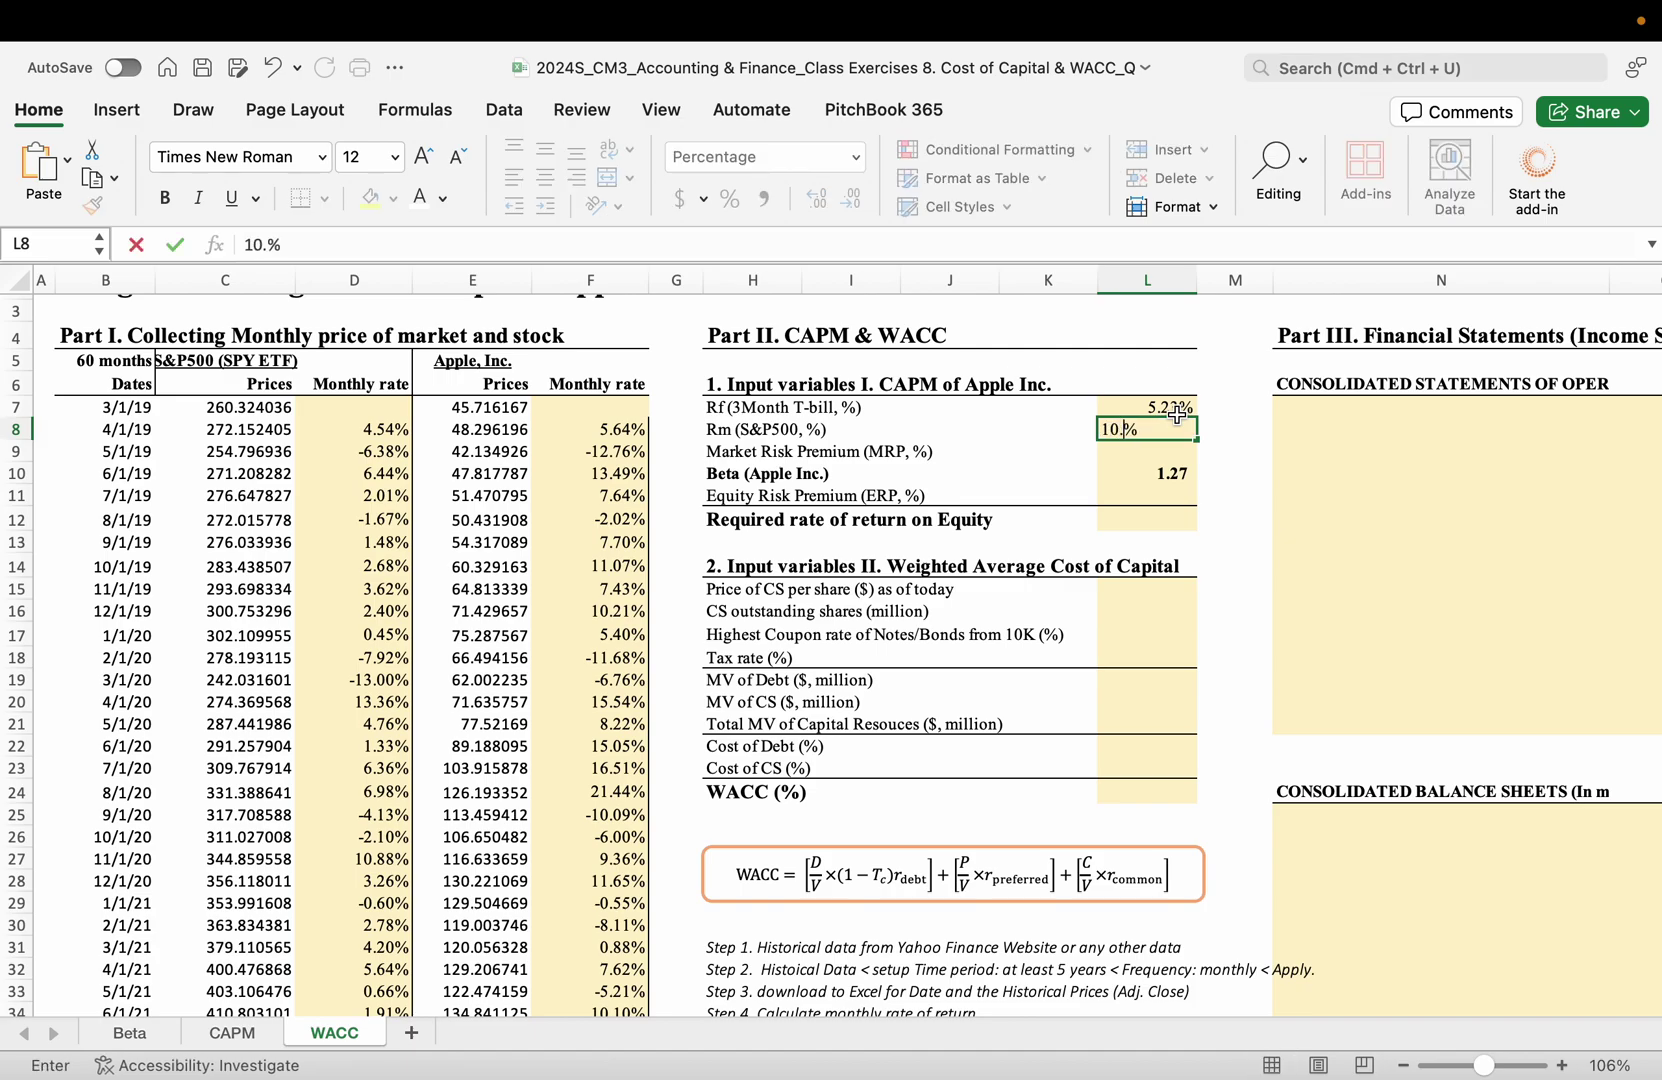
text(04)
key(Return)
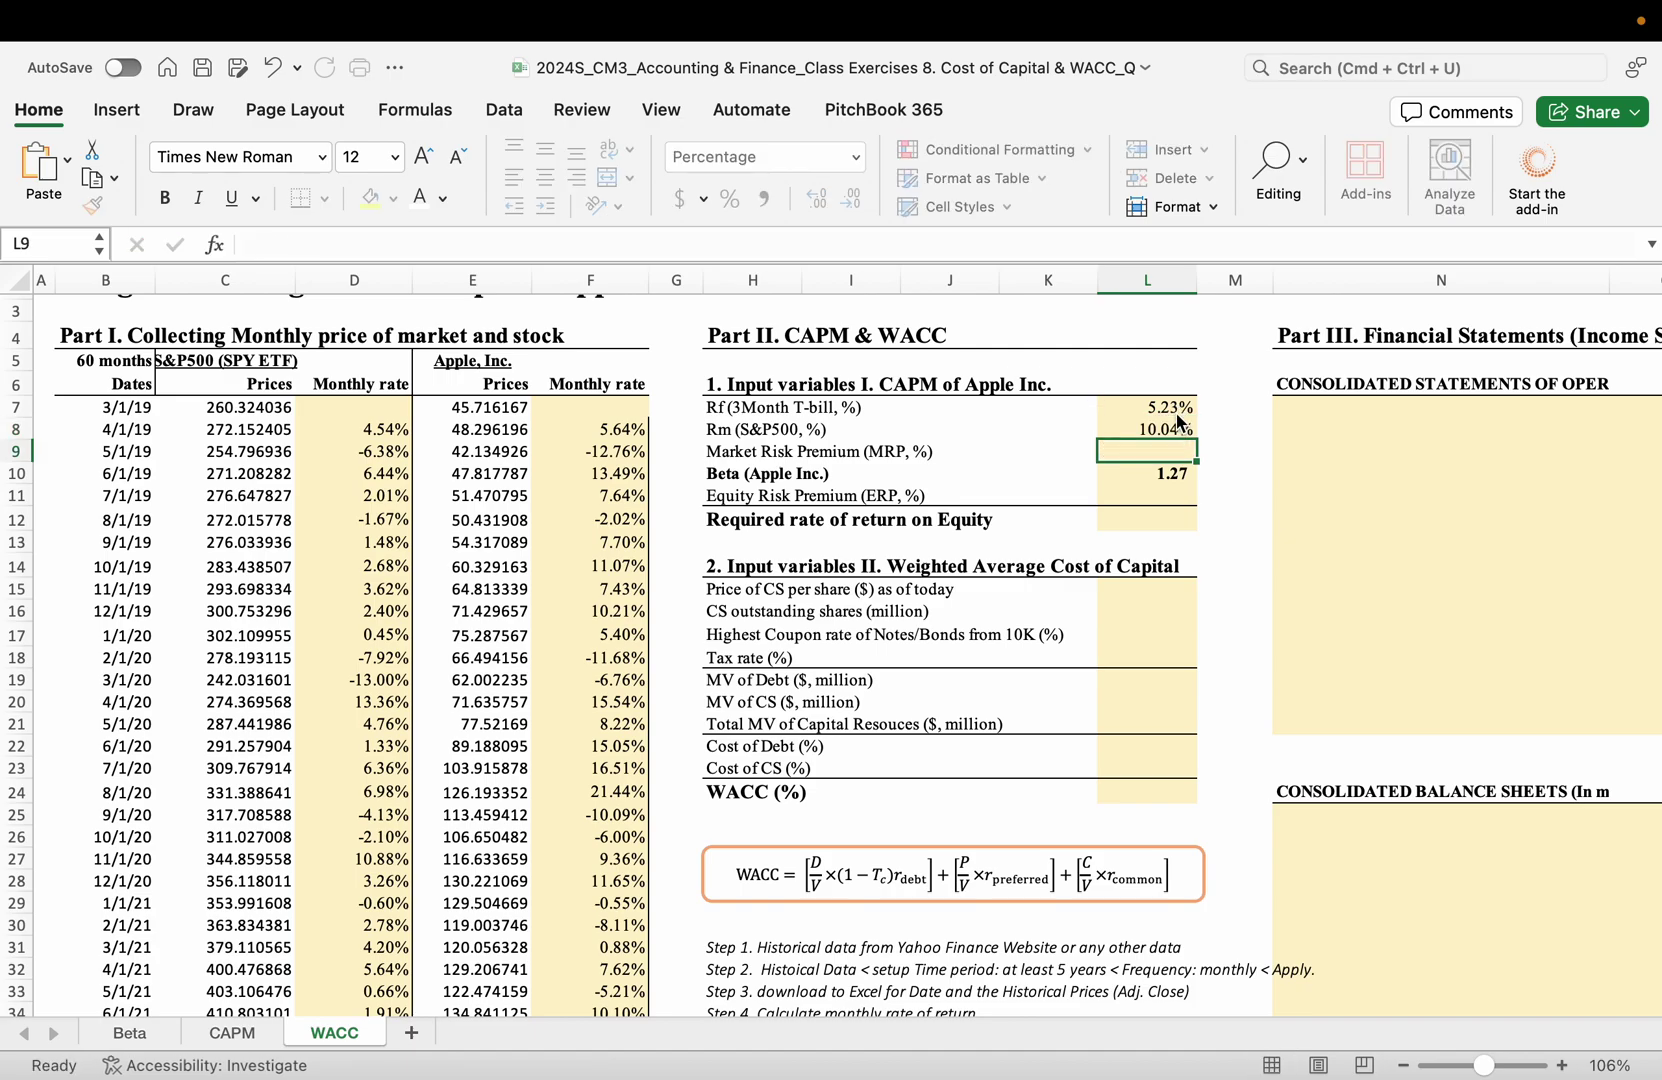
text(=)
click(1145, 430)
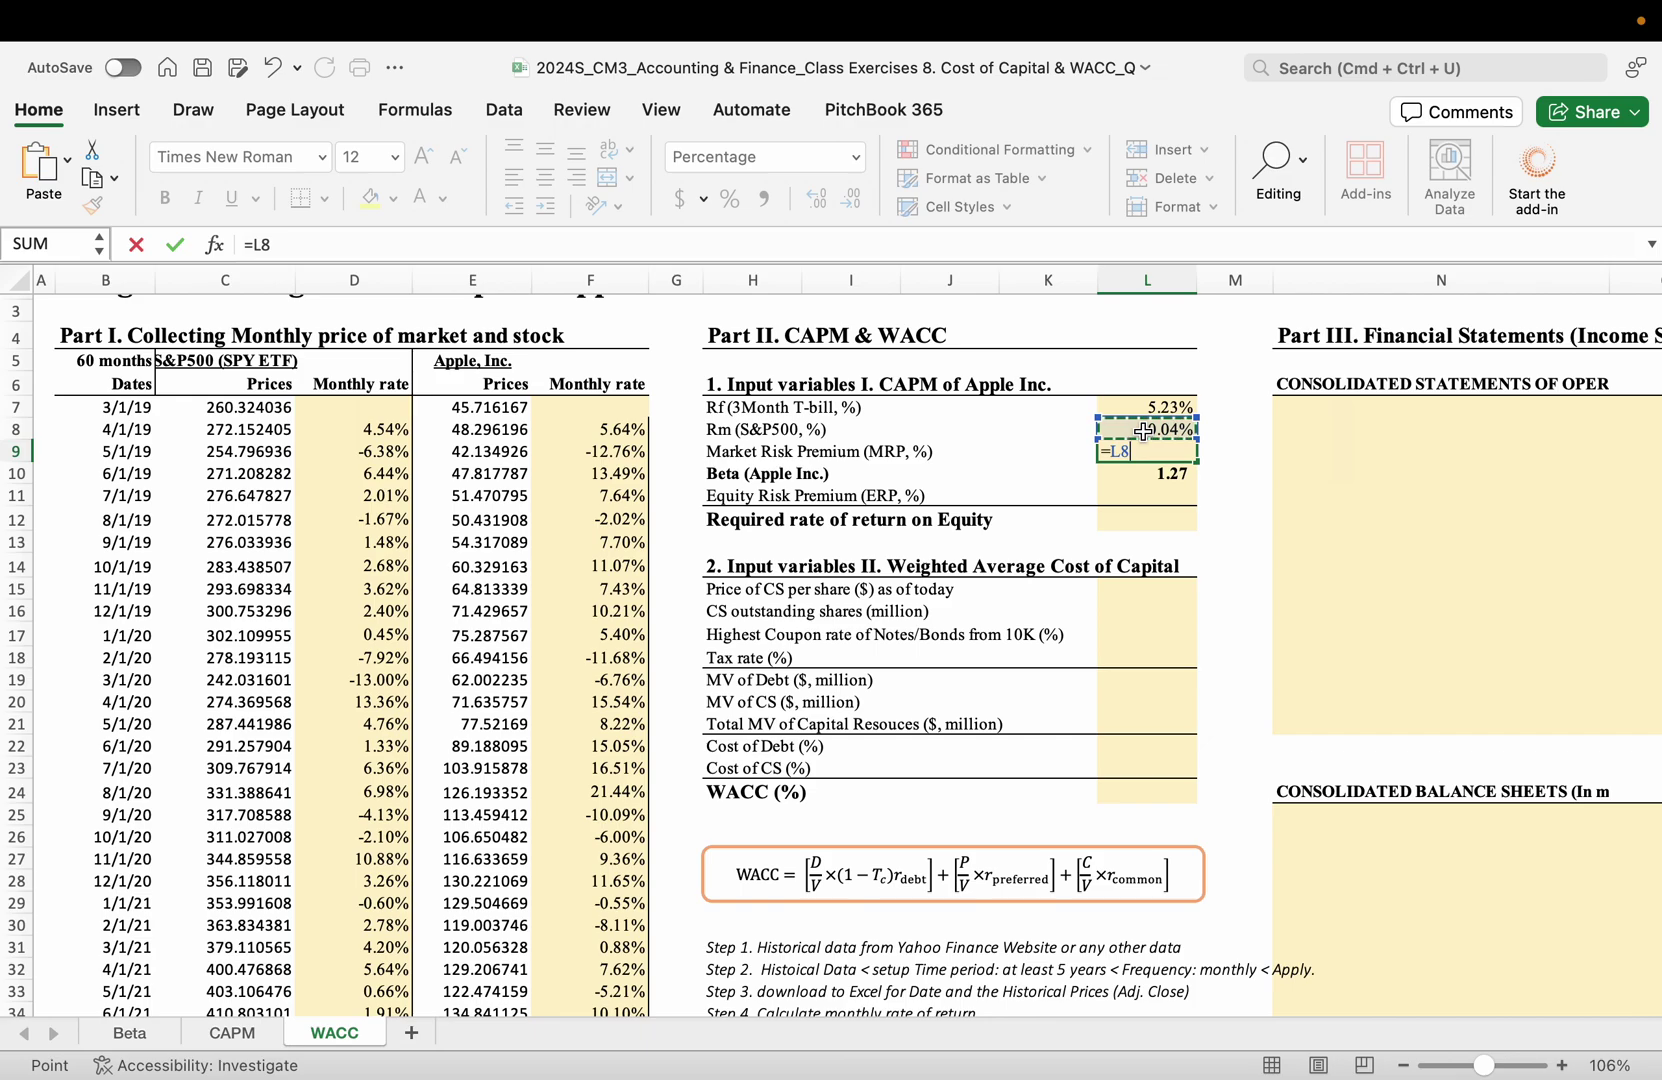
text(-)
click(1150, 405)
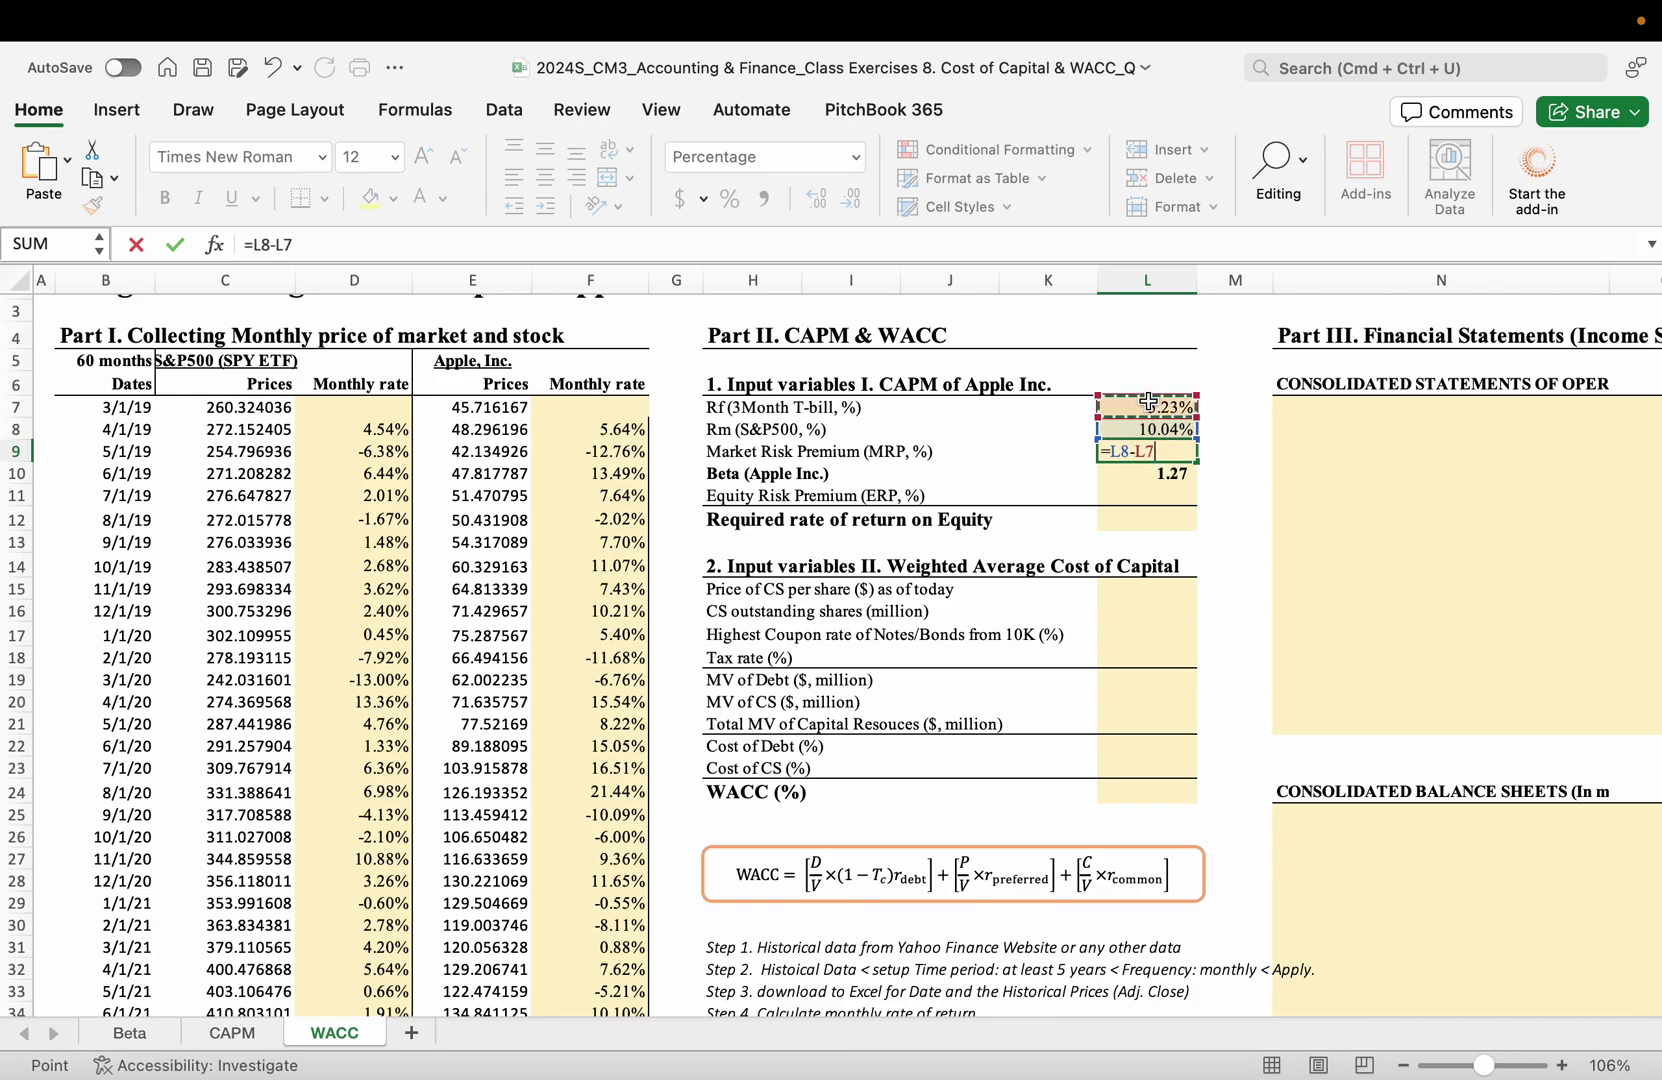
key(Return)
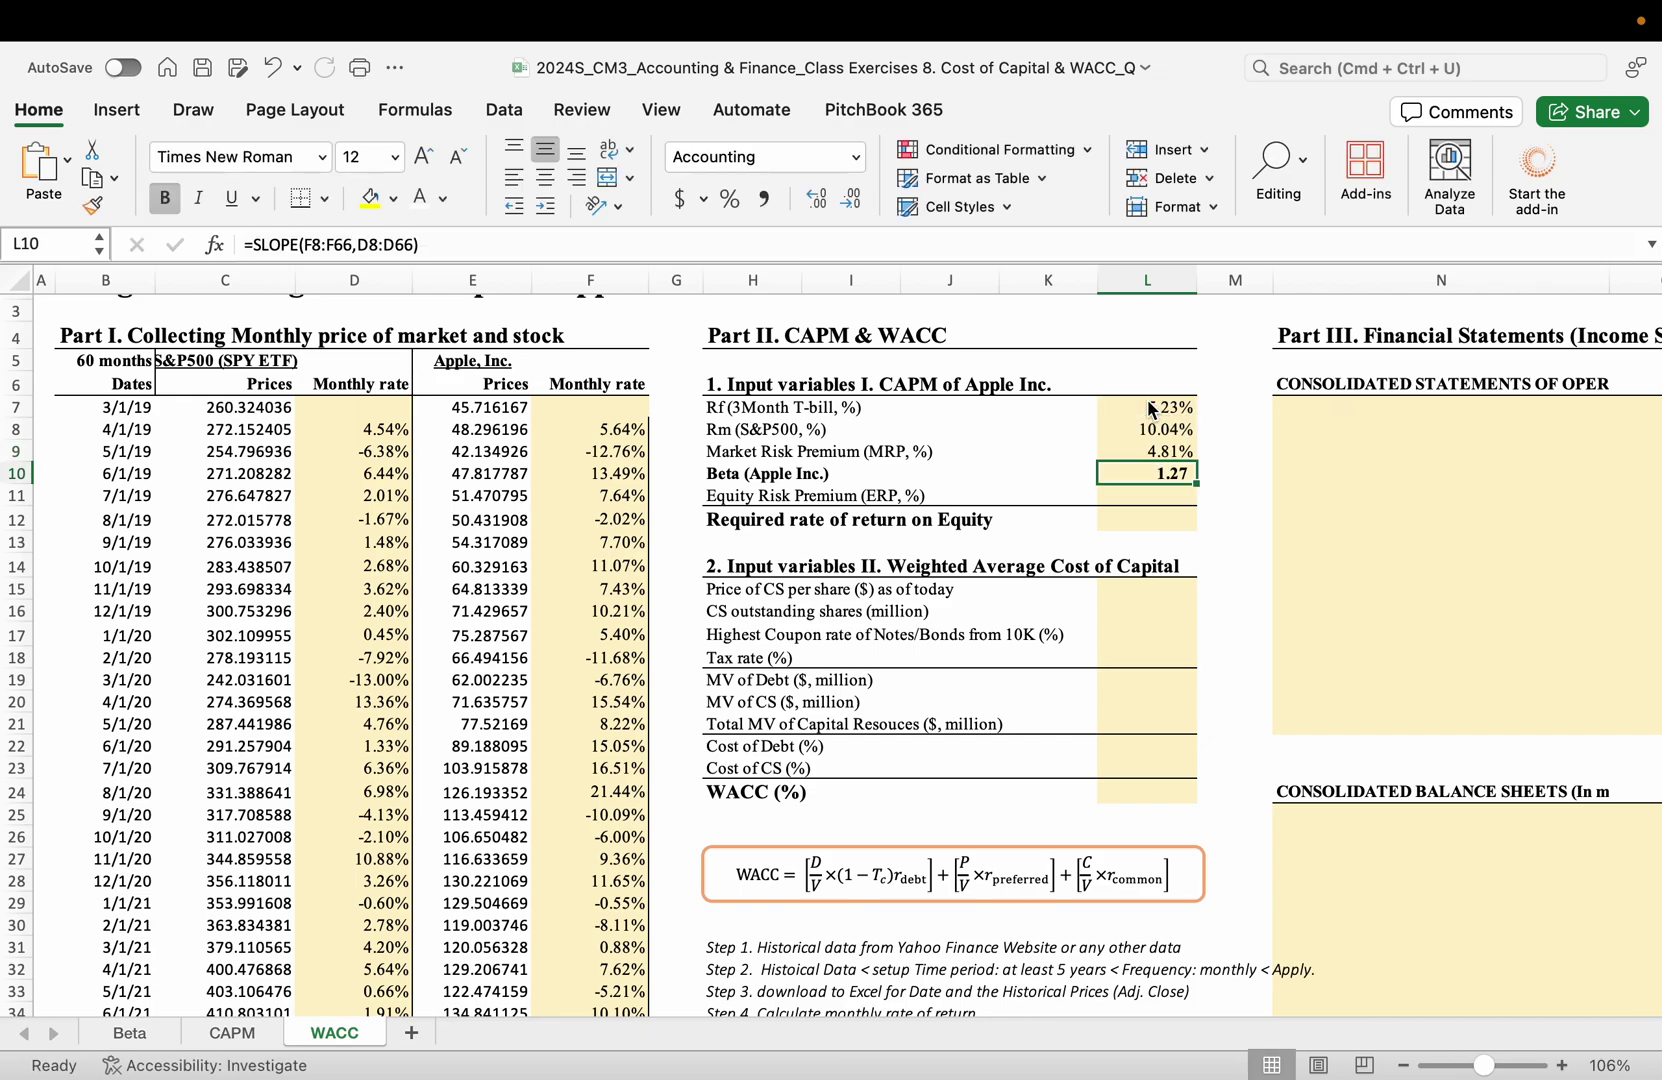
- Compute the equity risk premium in L11 as =L9*L10, giving 6.11%
click(713, 429)
click(723, 404)
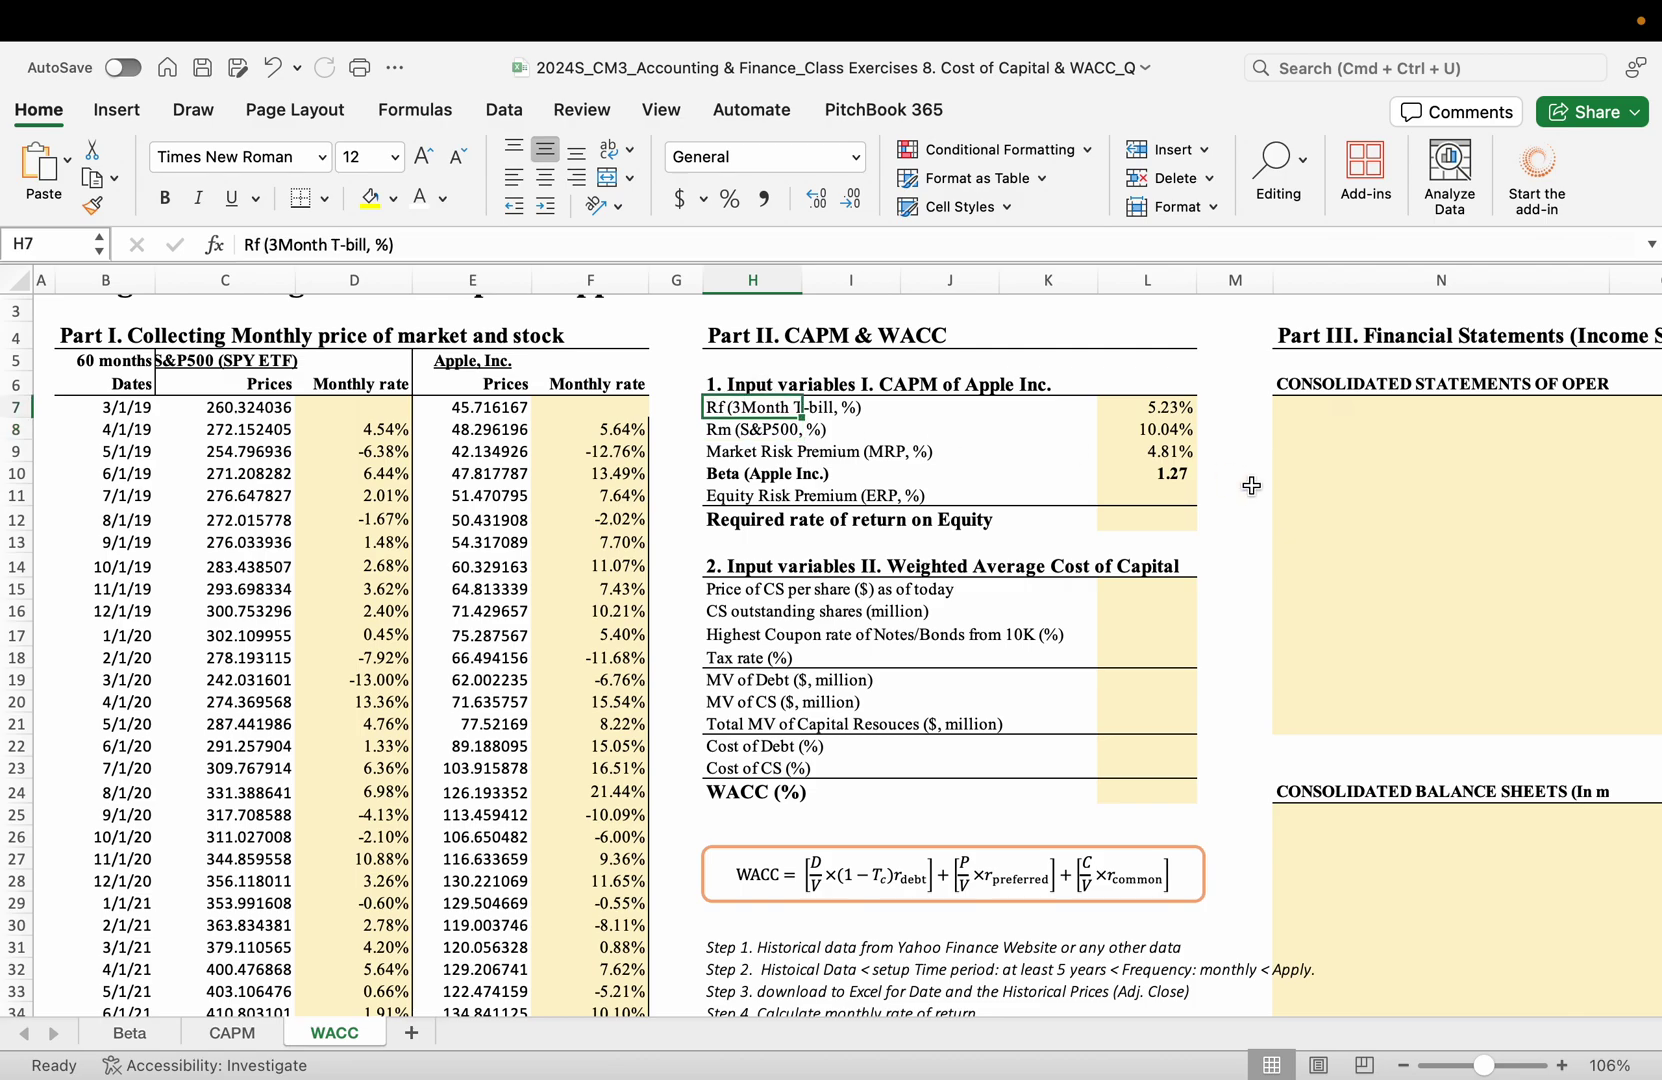
click(1184, 492)
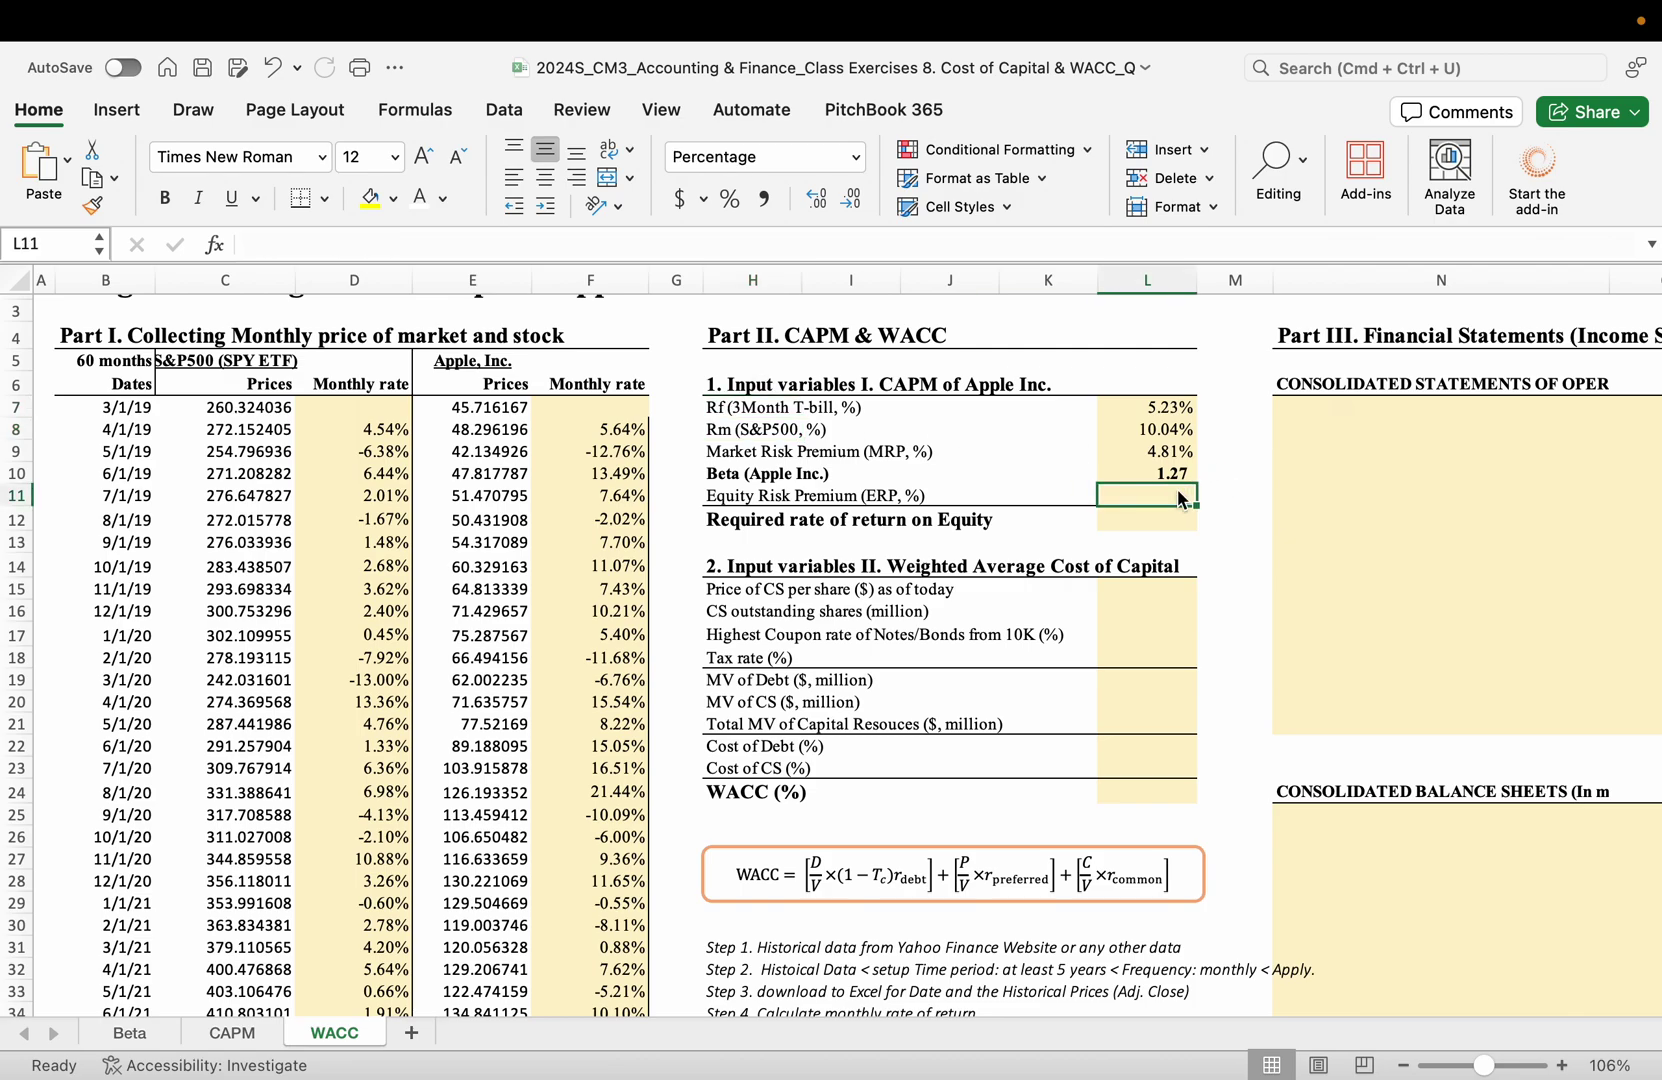
text(=)
click(1146, 457)
text(*)
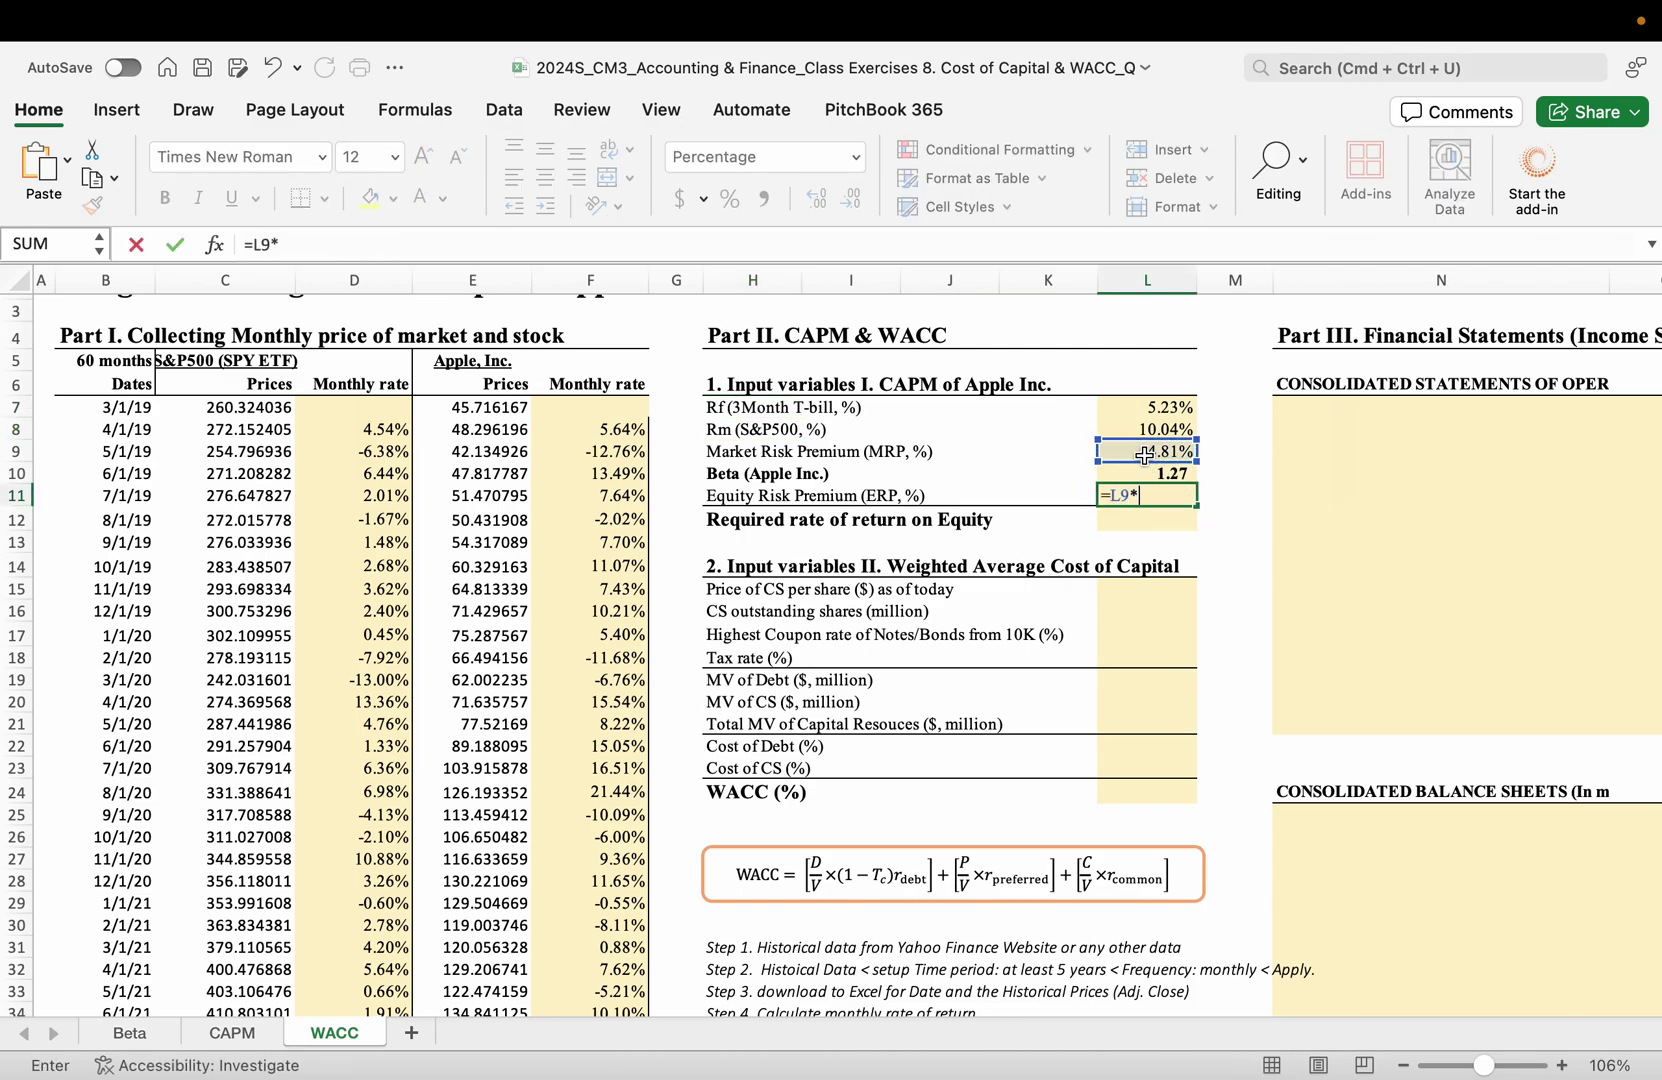
click(1130, 471)
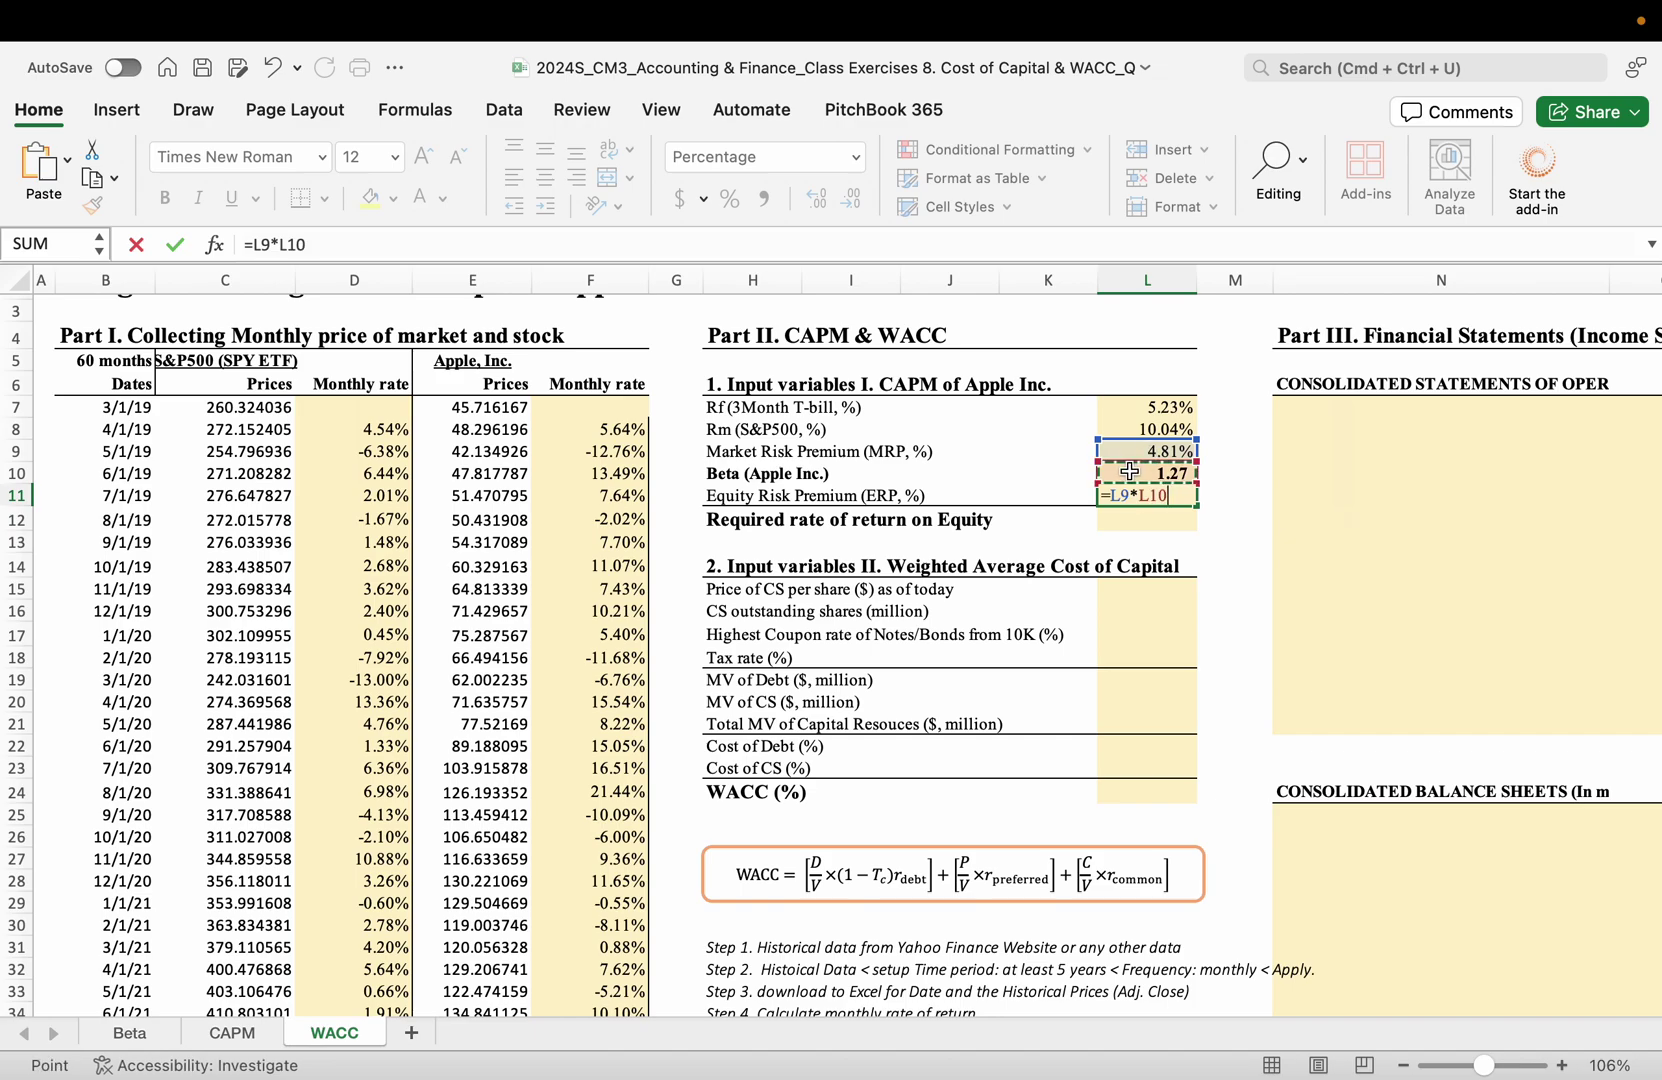
key(Return)
- Compute the required return on equity in L12 as =L7+L11, giving 11.34%
text(=)
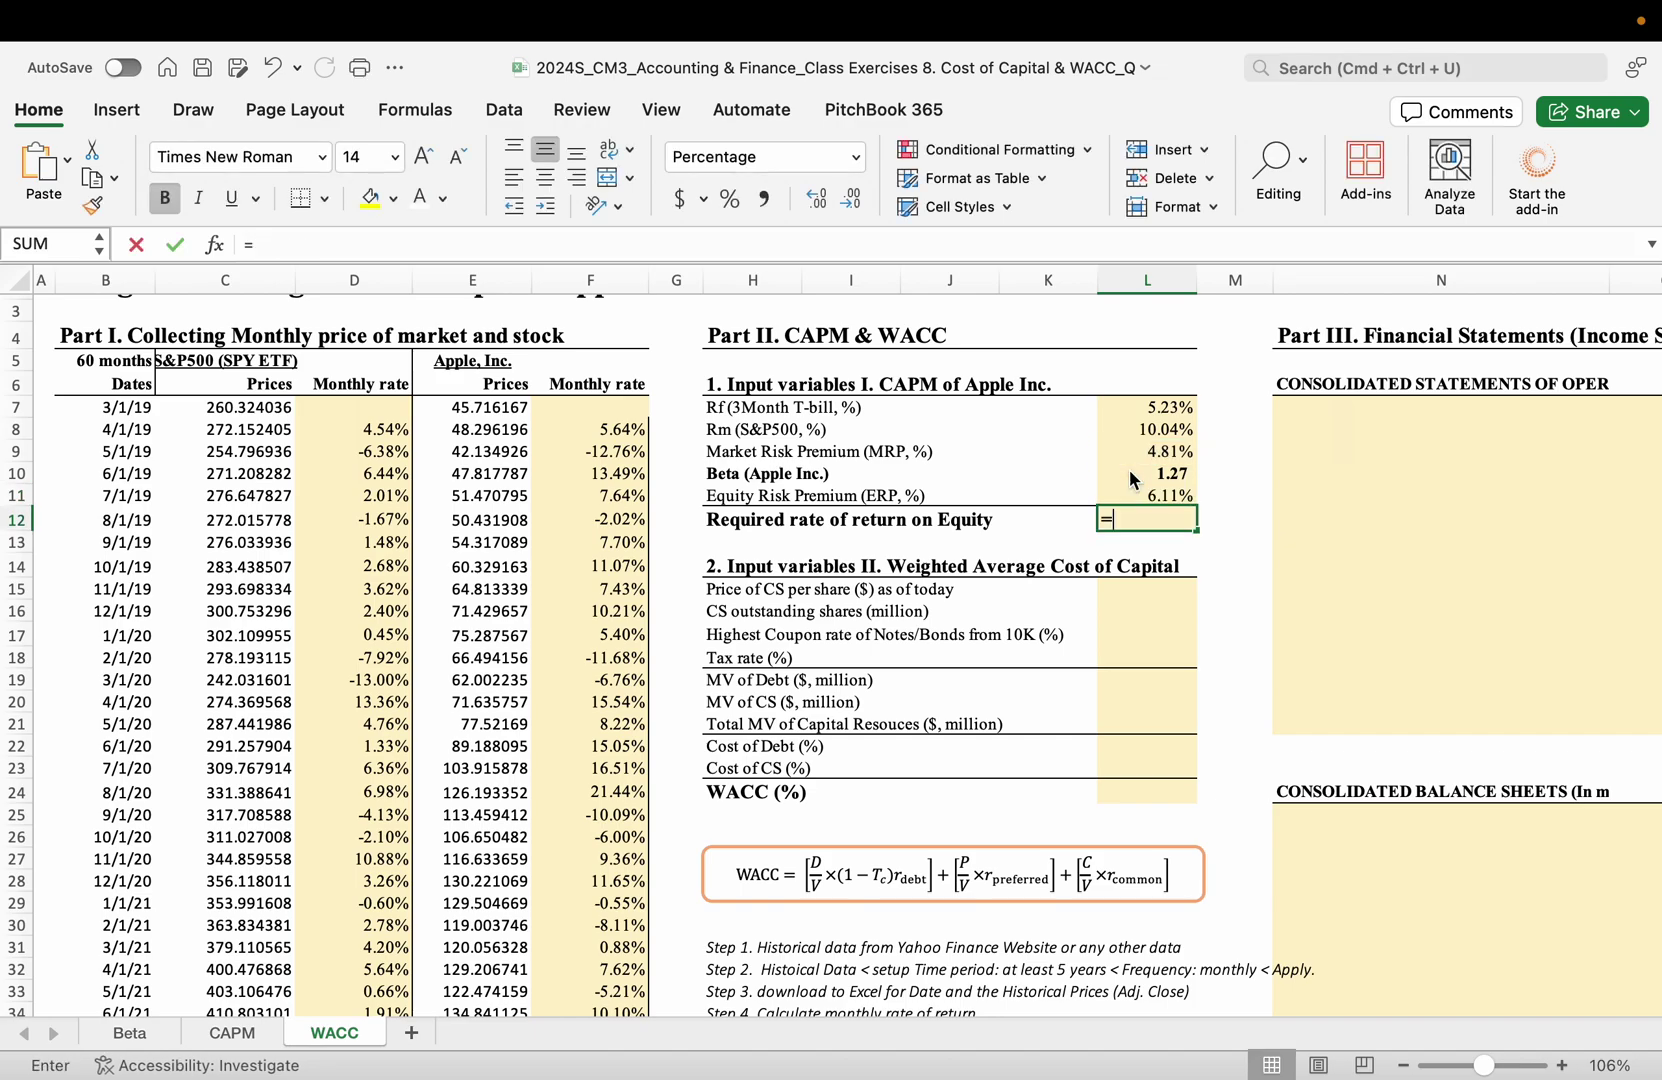
click(1123, 410)
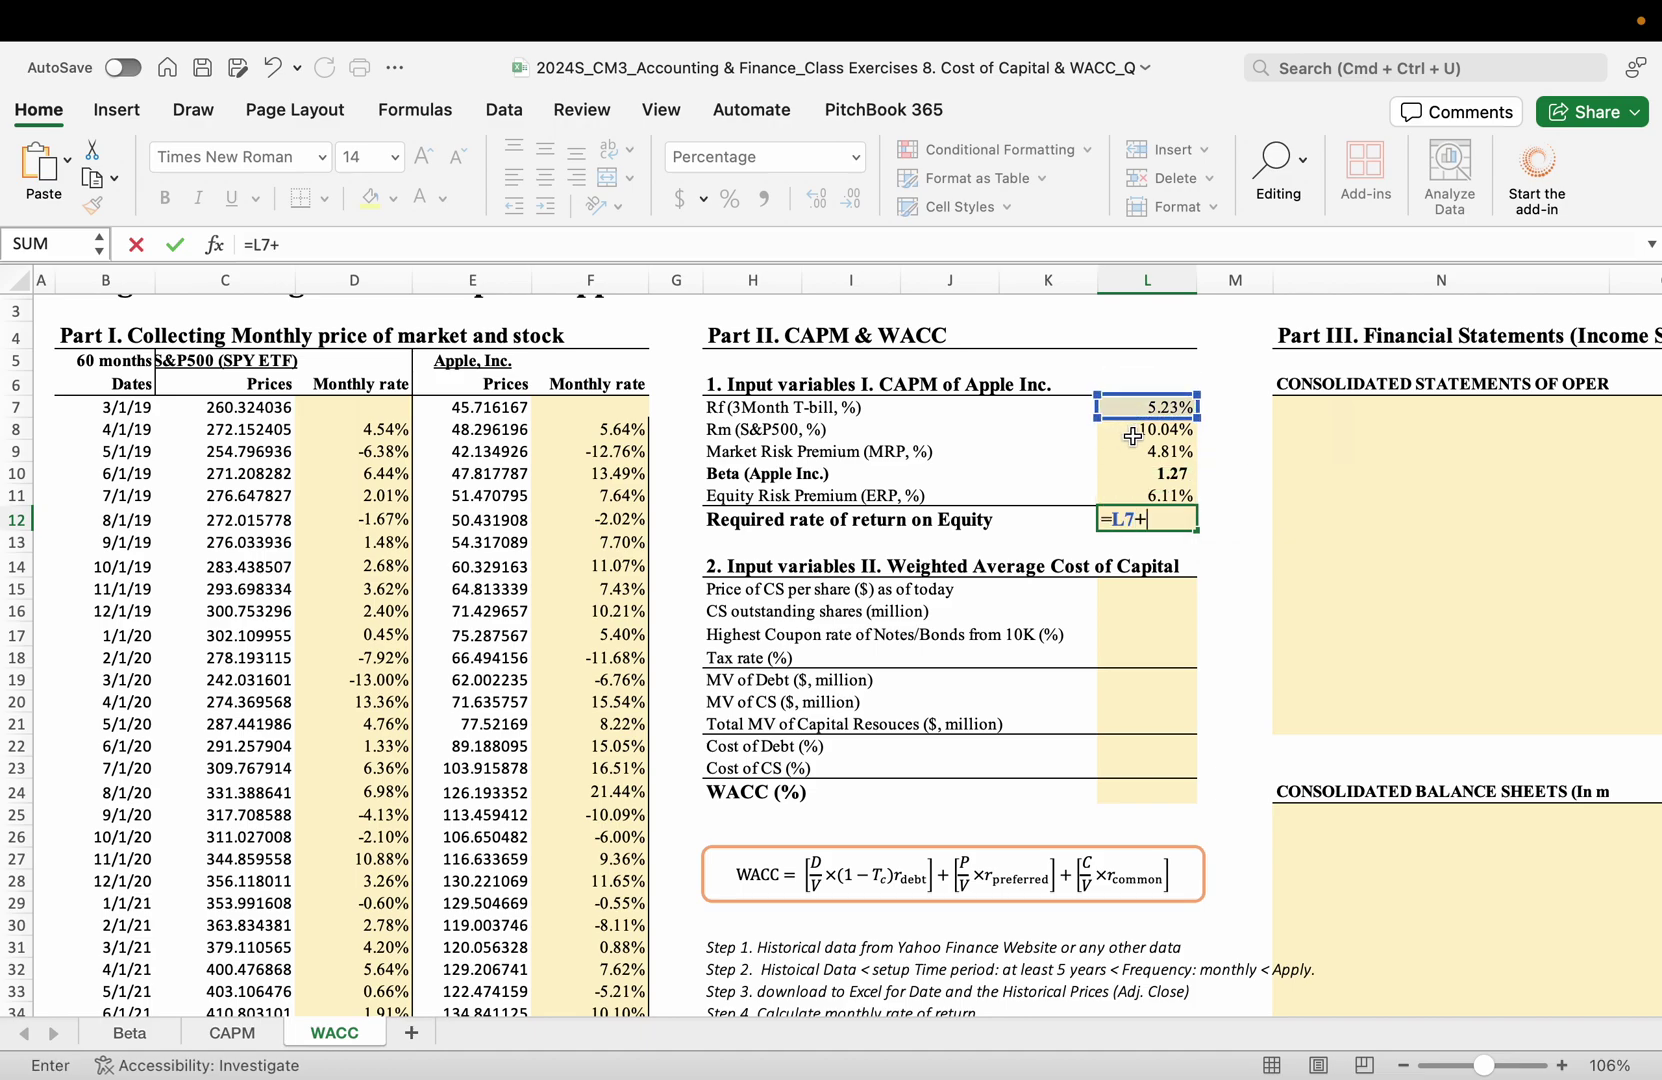
text(+)
click(1118, 495)
key(Return)
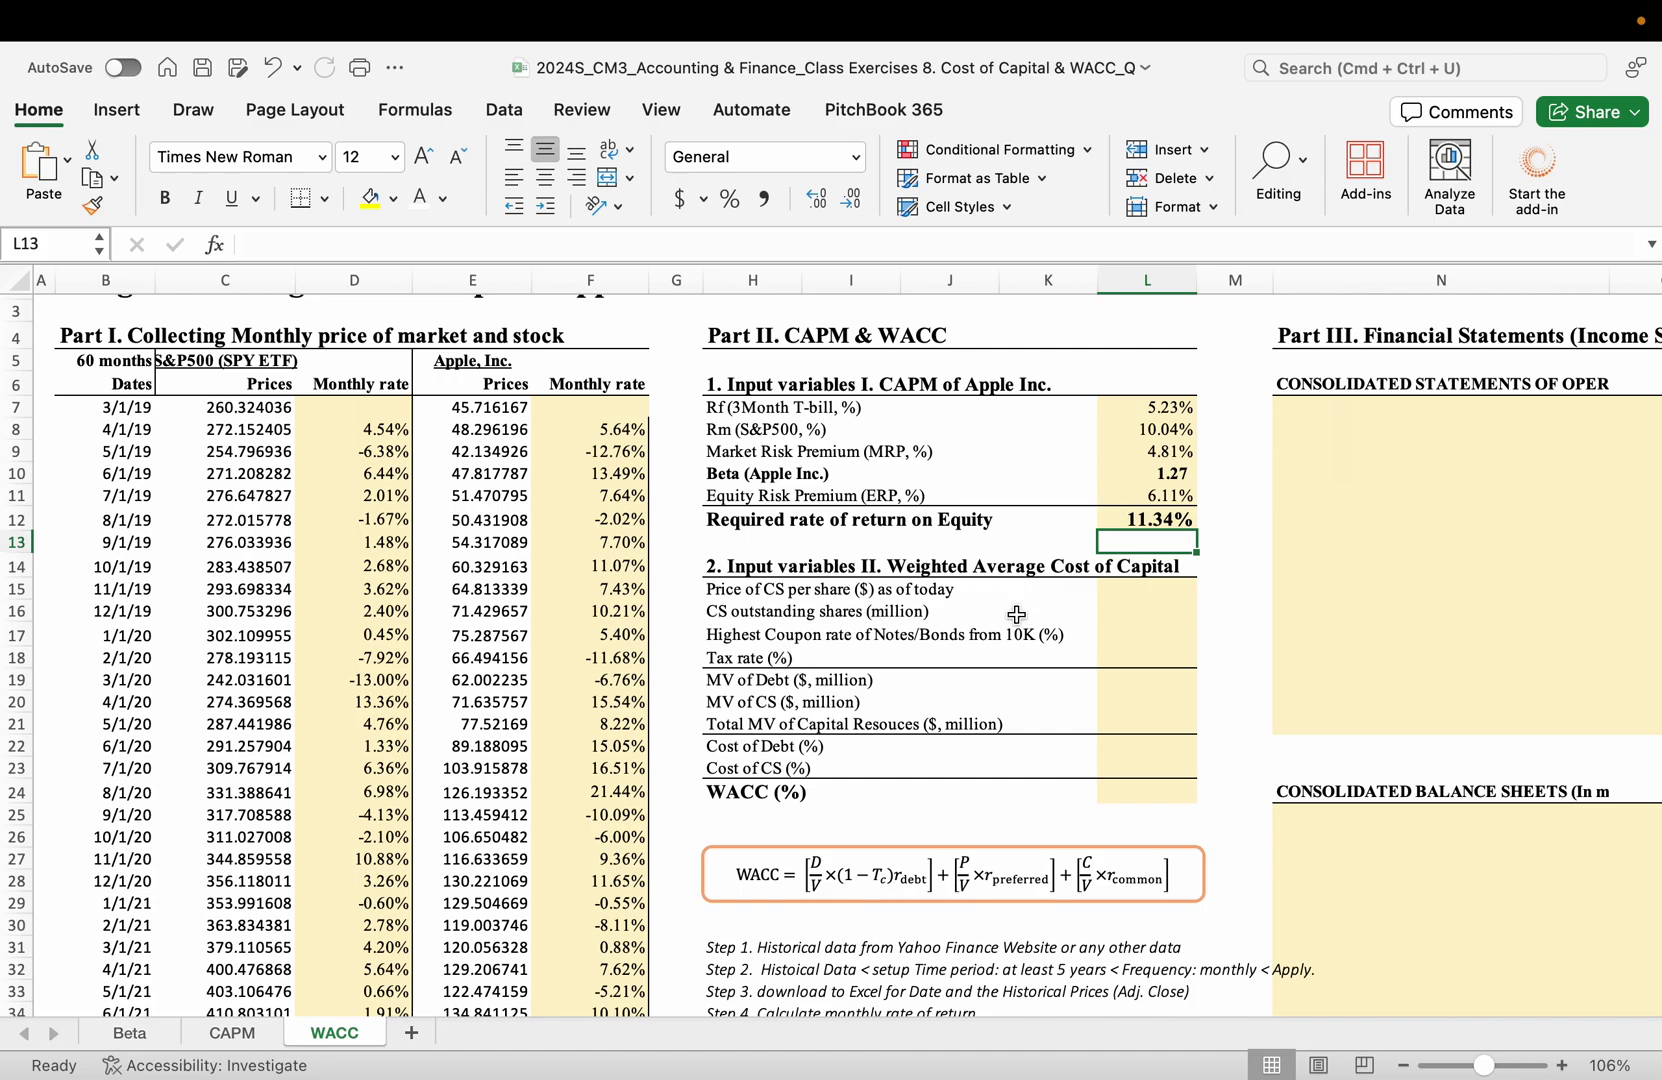
- Link the cost of common stock in L23 to the required return with =L12
click(799, 766)
click(1120, 522)
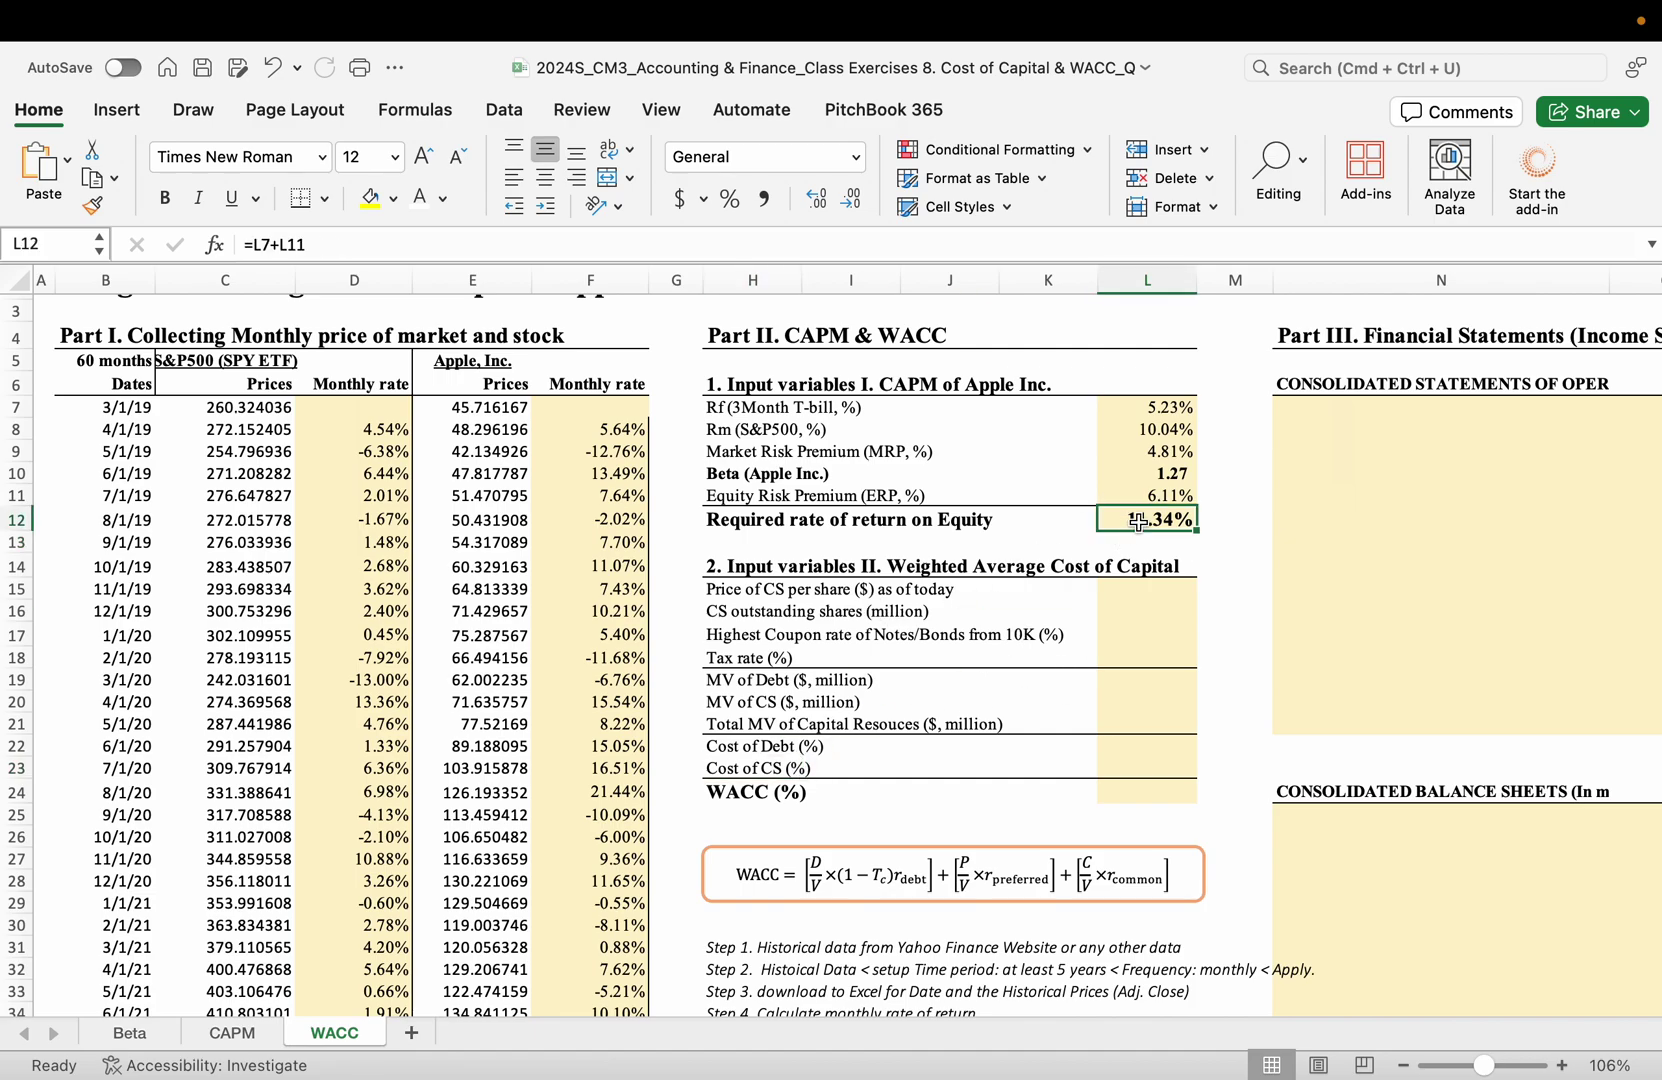
click(1124, 766)
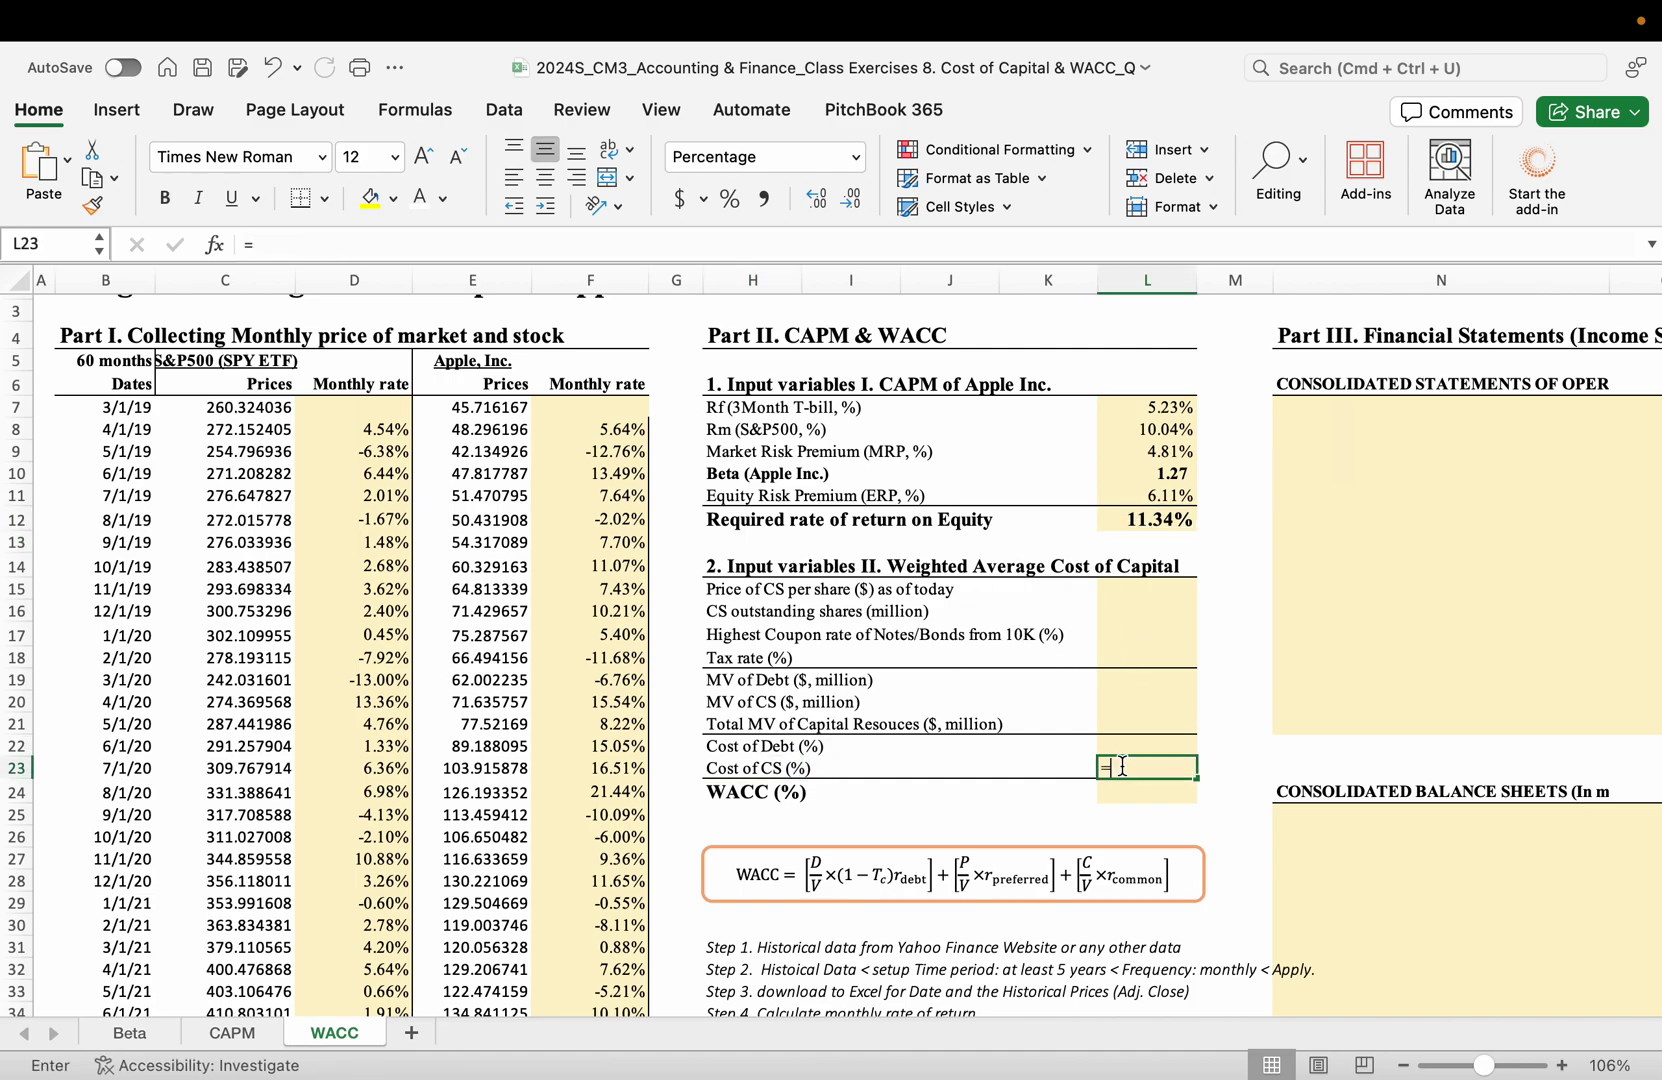
text(=)
click(1137, 522)
key(Return)
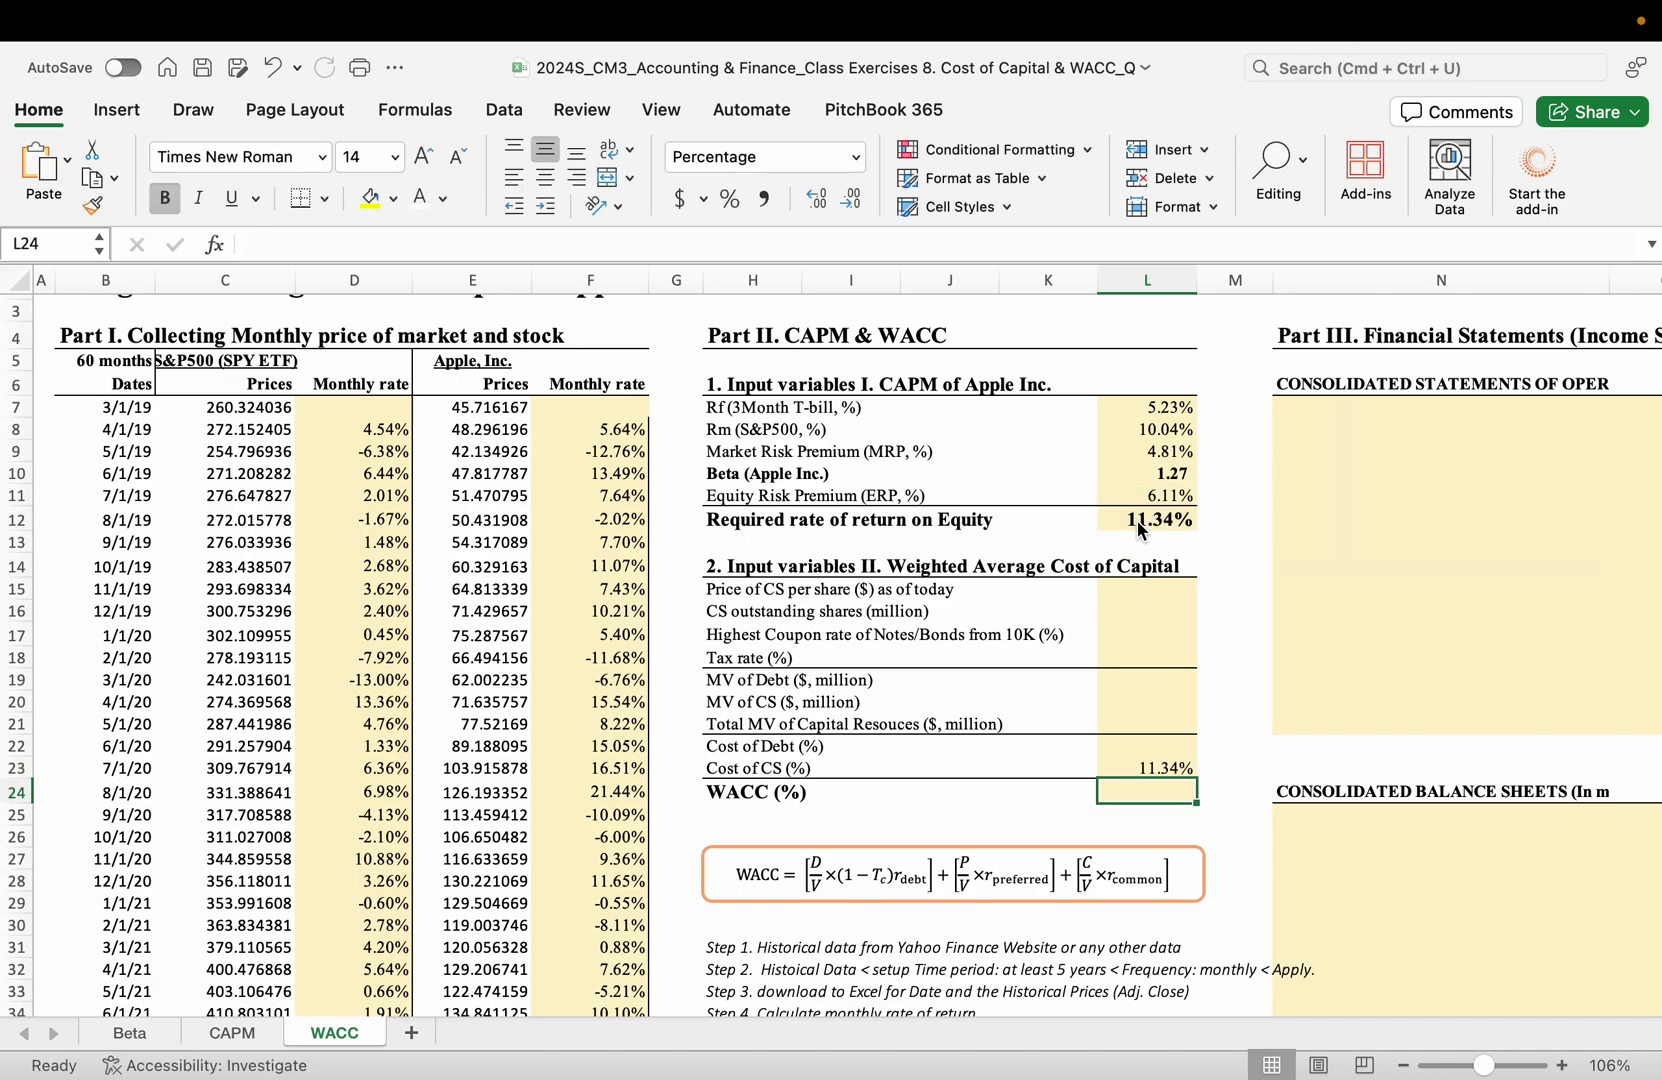
click(1143, 590)
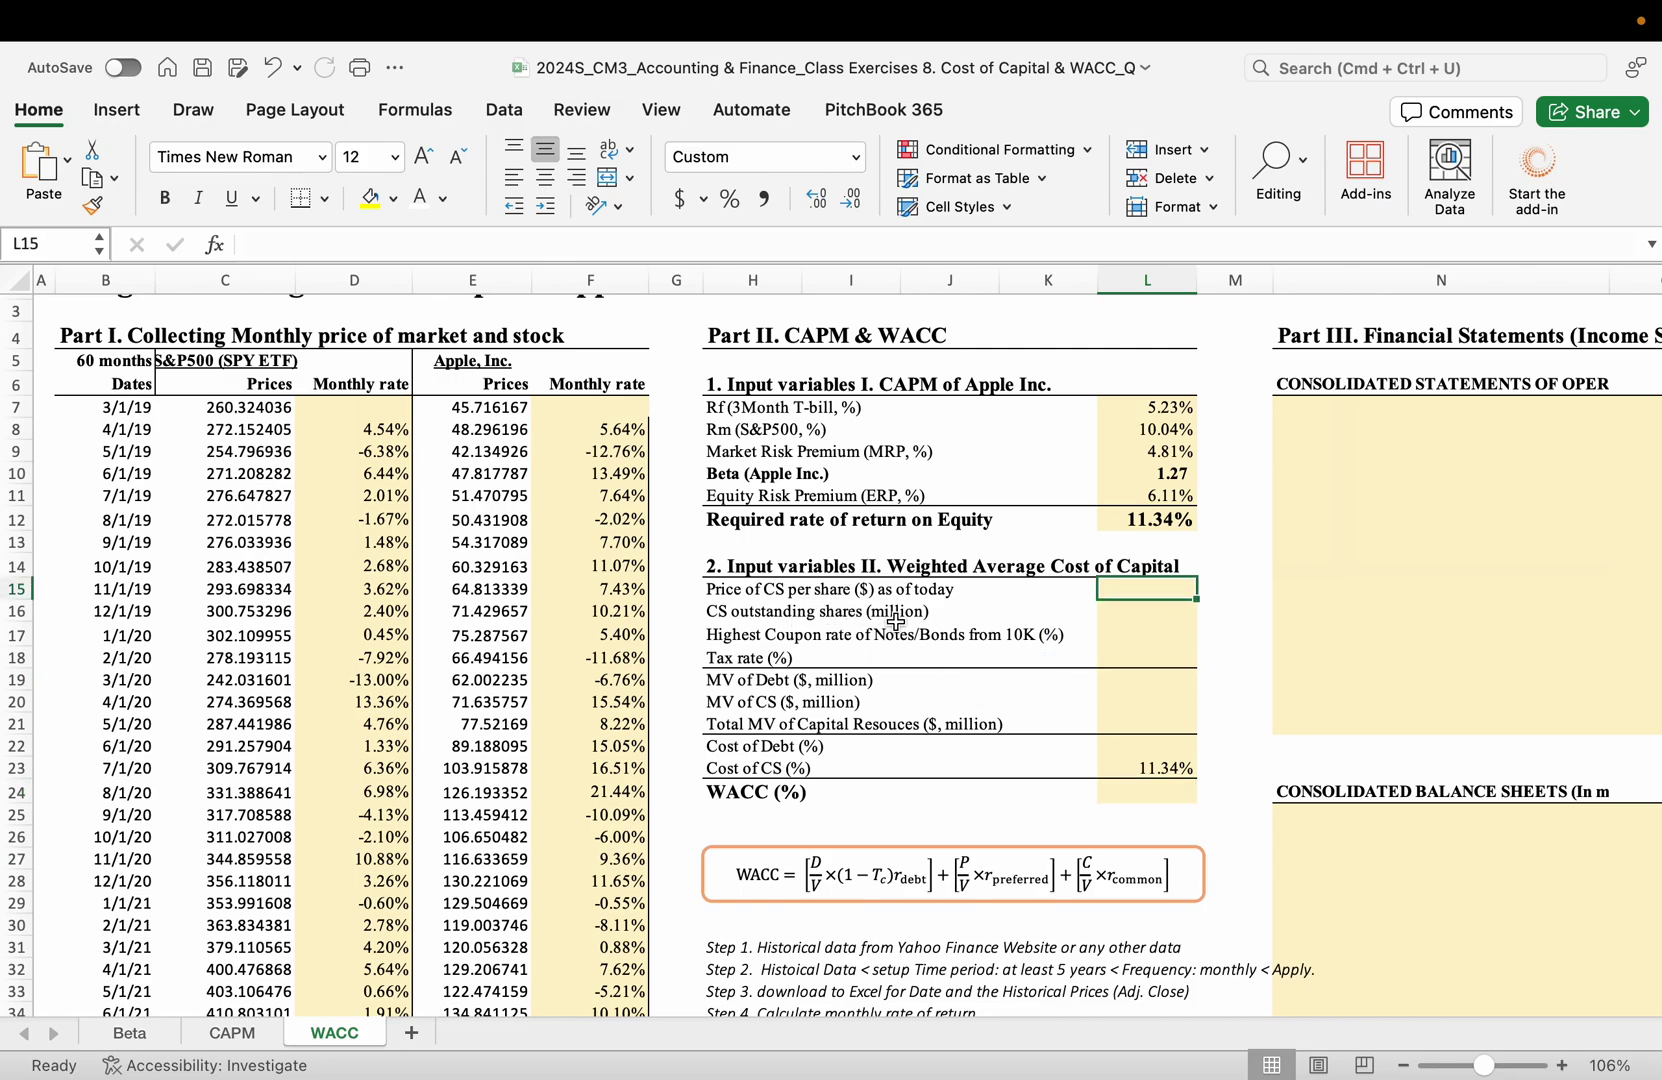
key(ctrl+Right)
key(ctrl+Left)
key(ctrl+Left)
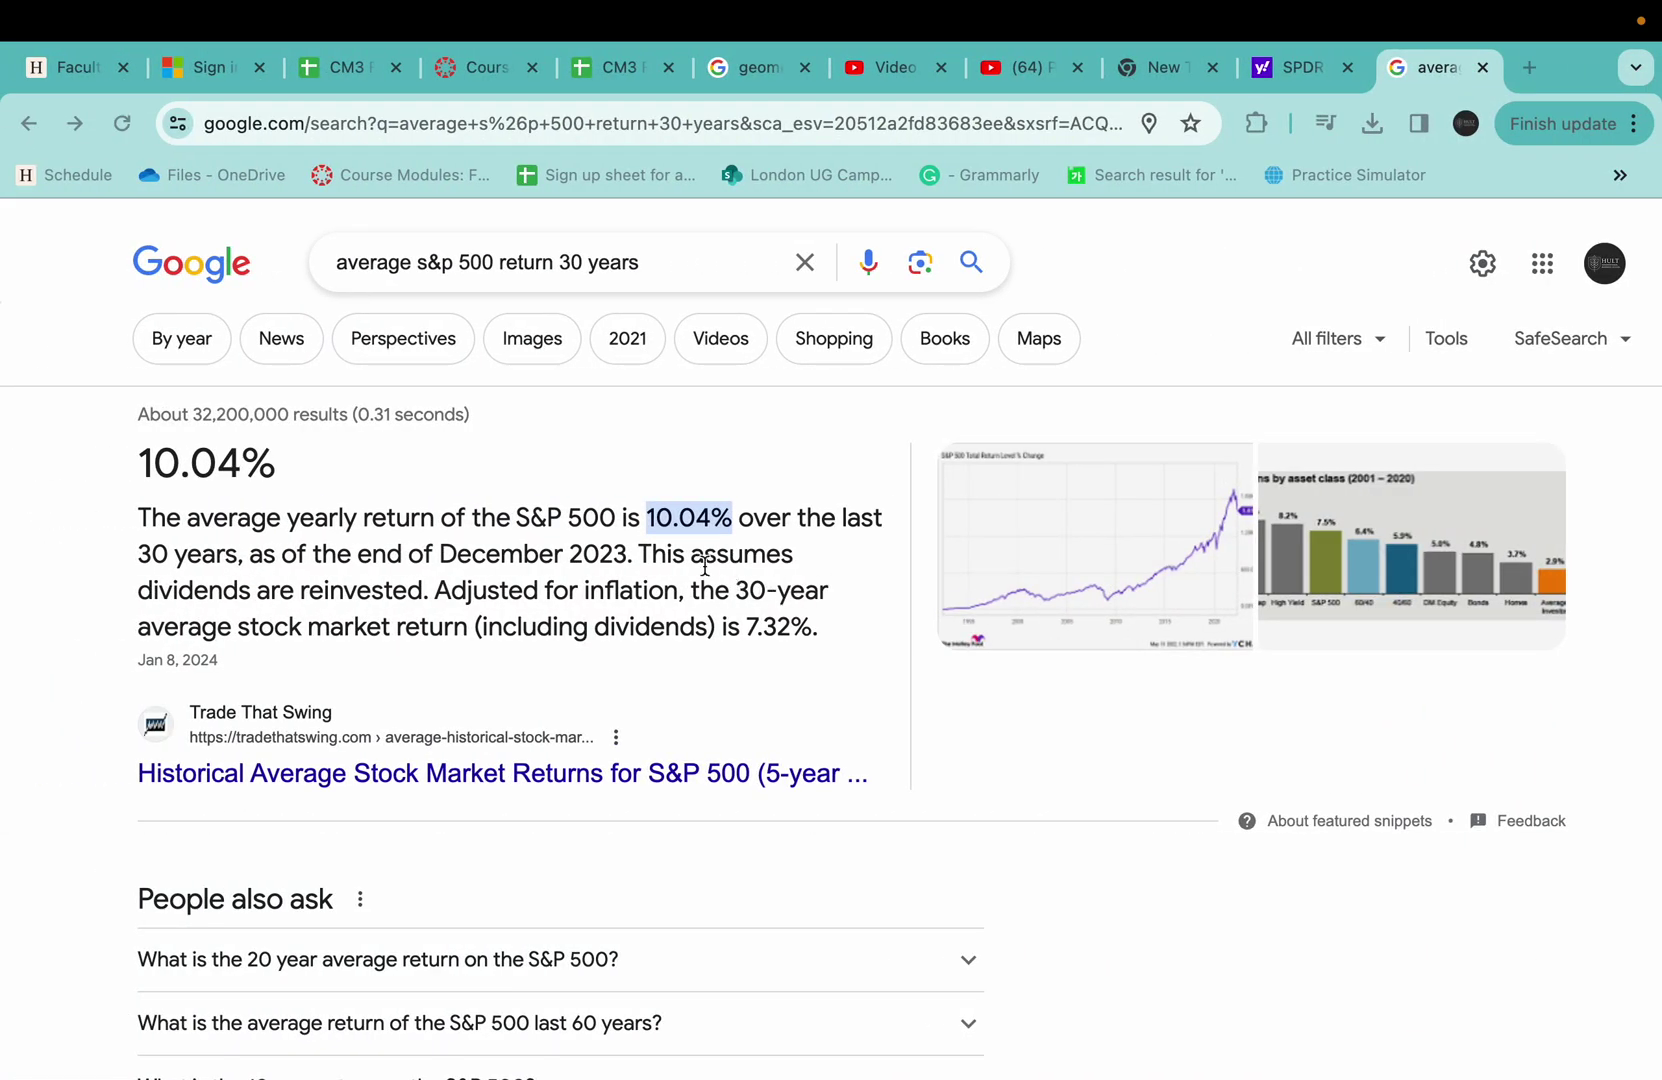
- Search Yahoo Finance for Apple and bring up the AAPL quote showing 185.04
click(1297, 68)
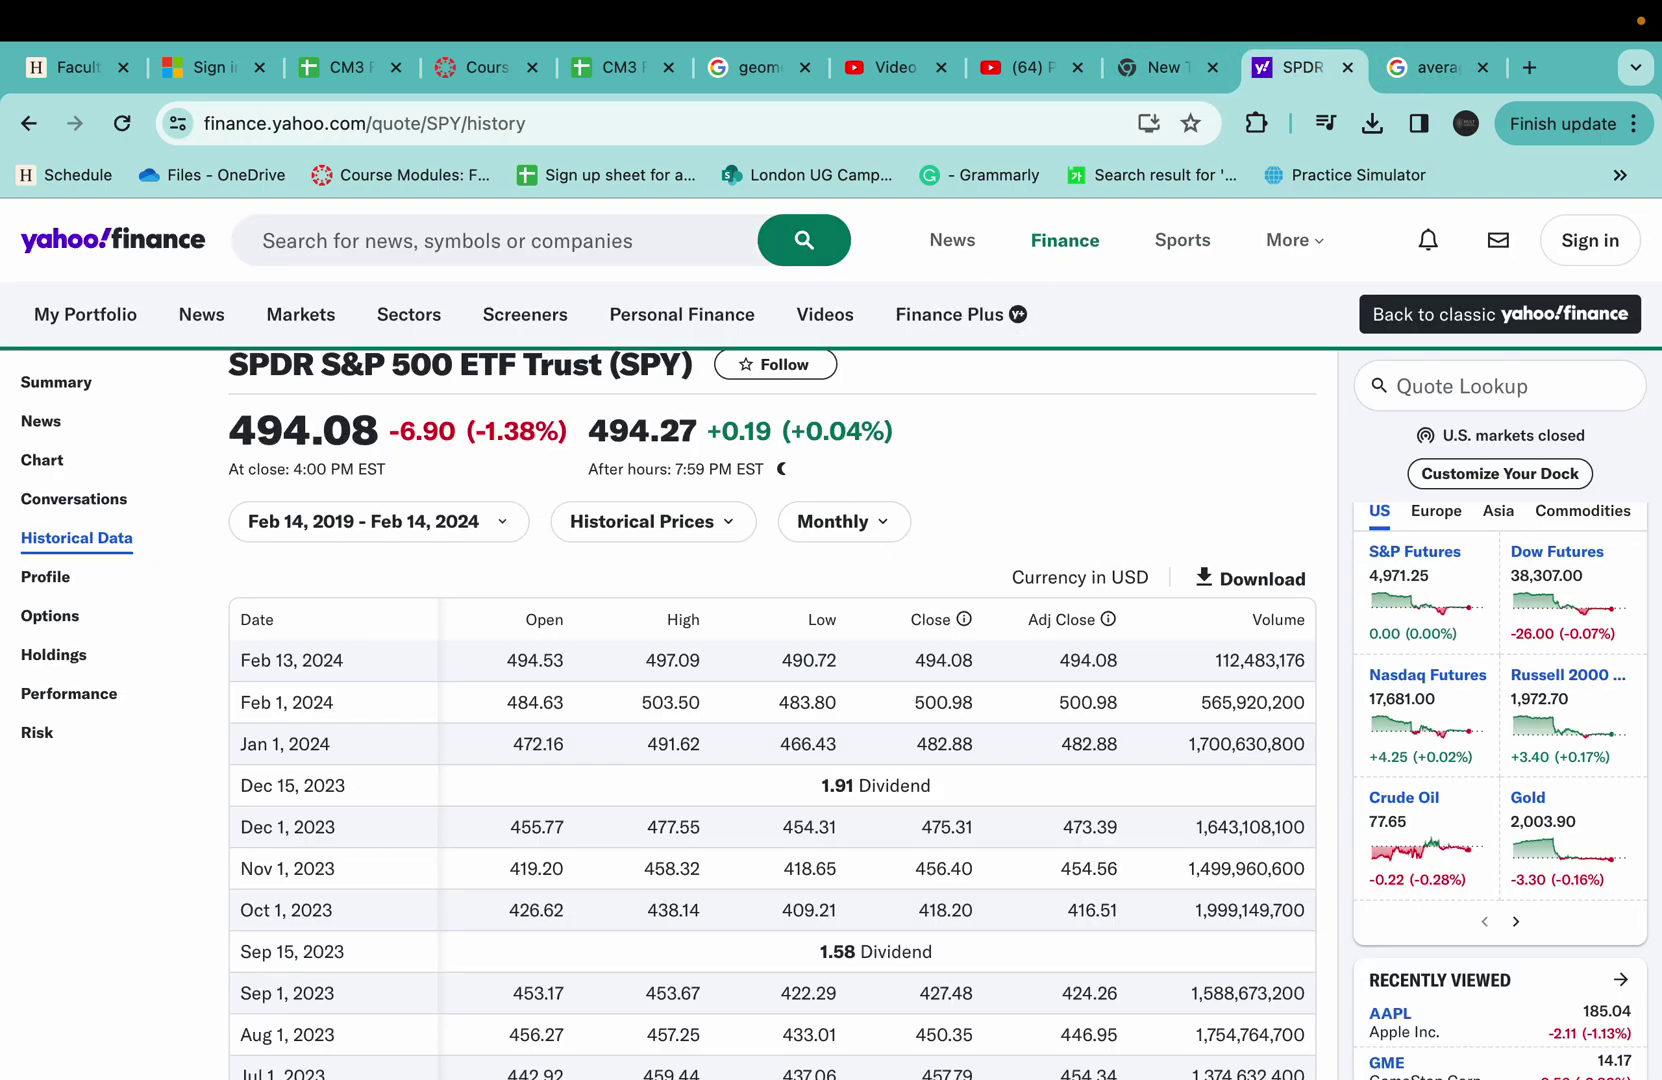
click(348, 254)
text(appl)
key(Return)
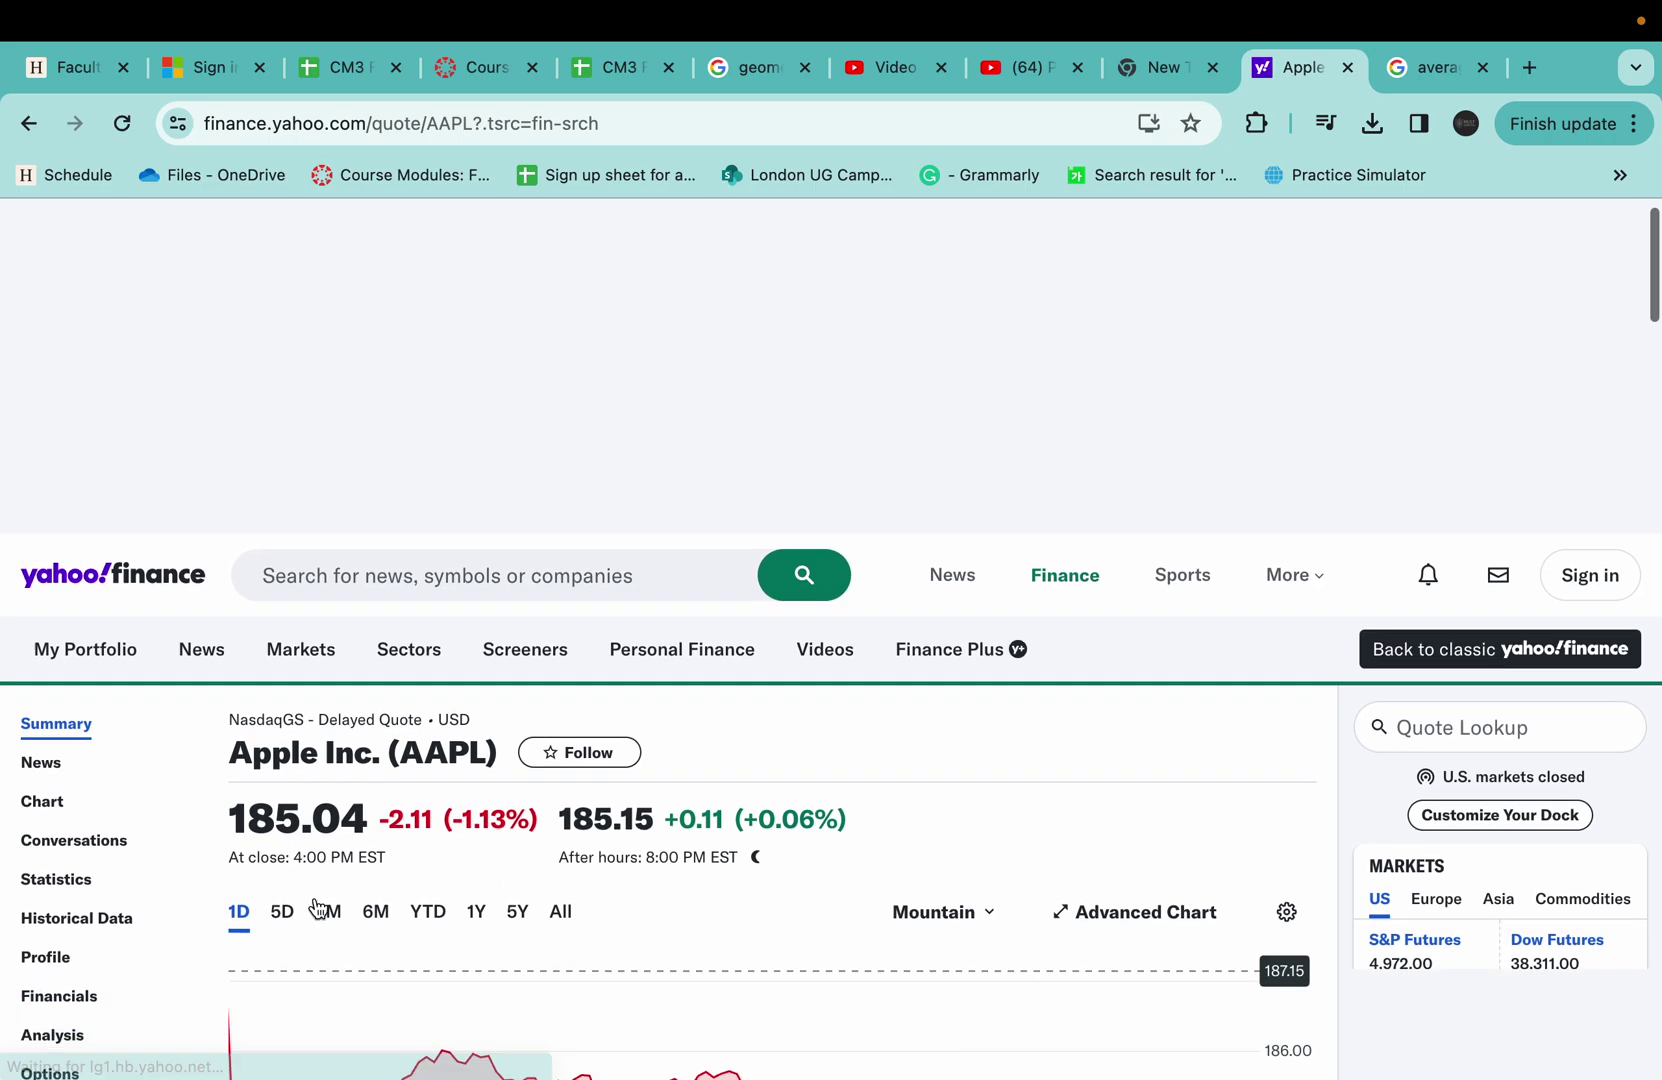
key(super+Tab)
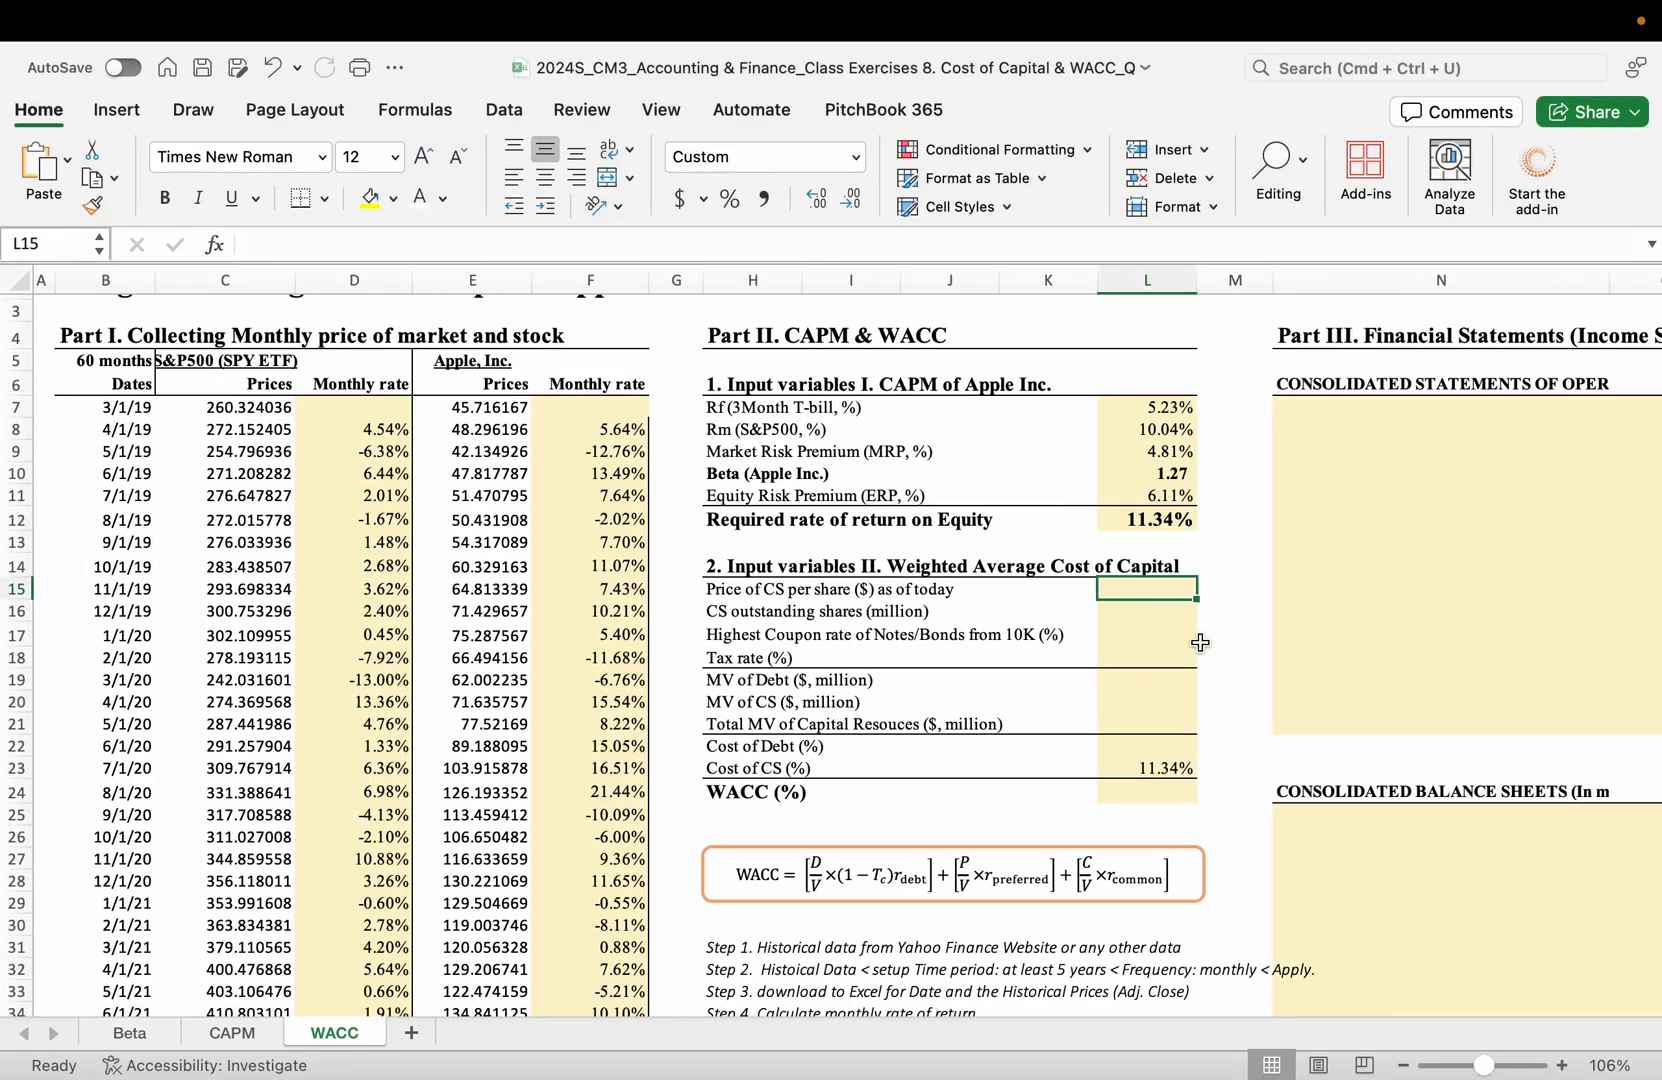
- Enter 185 as the price of common stock per share in L15
text(185)
key(Return)
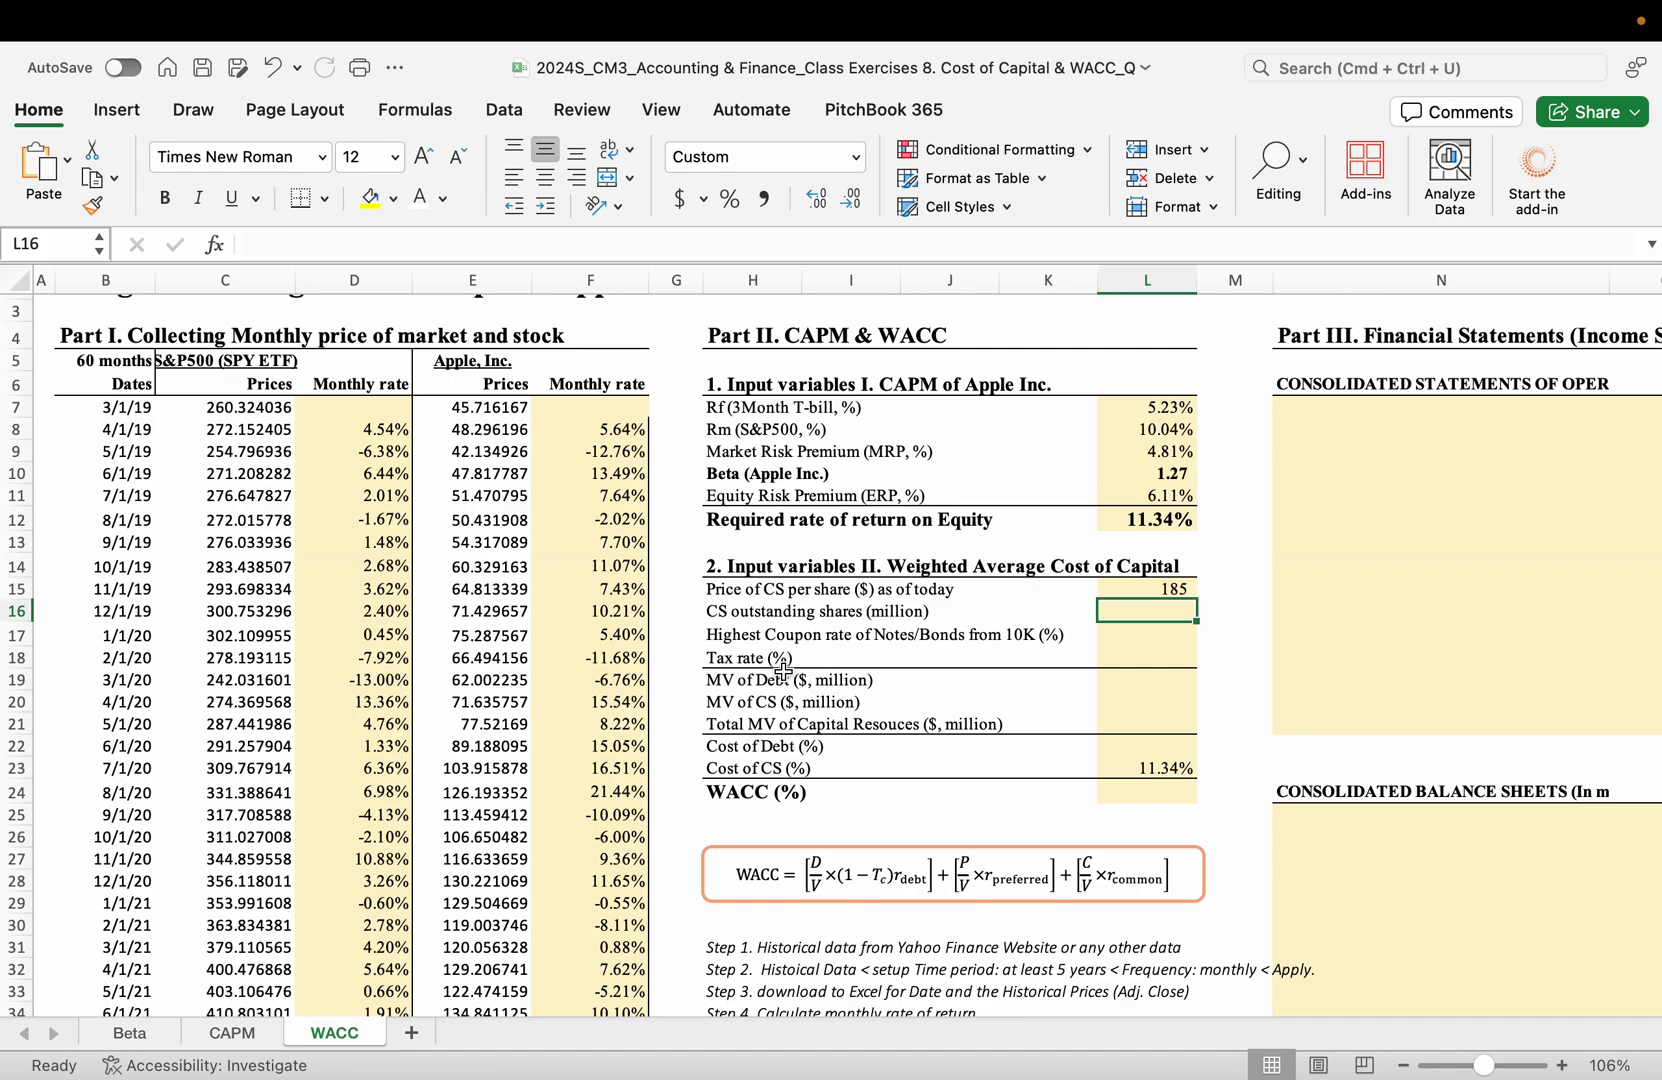
drag(784, 617, 735, 702)
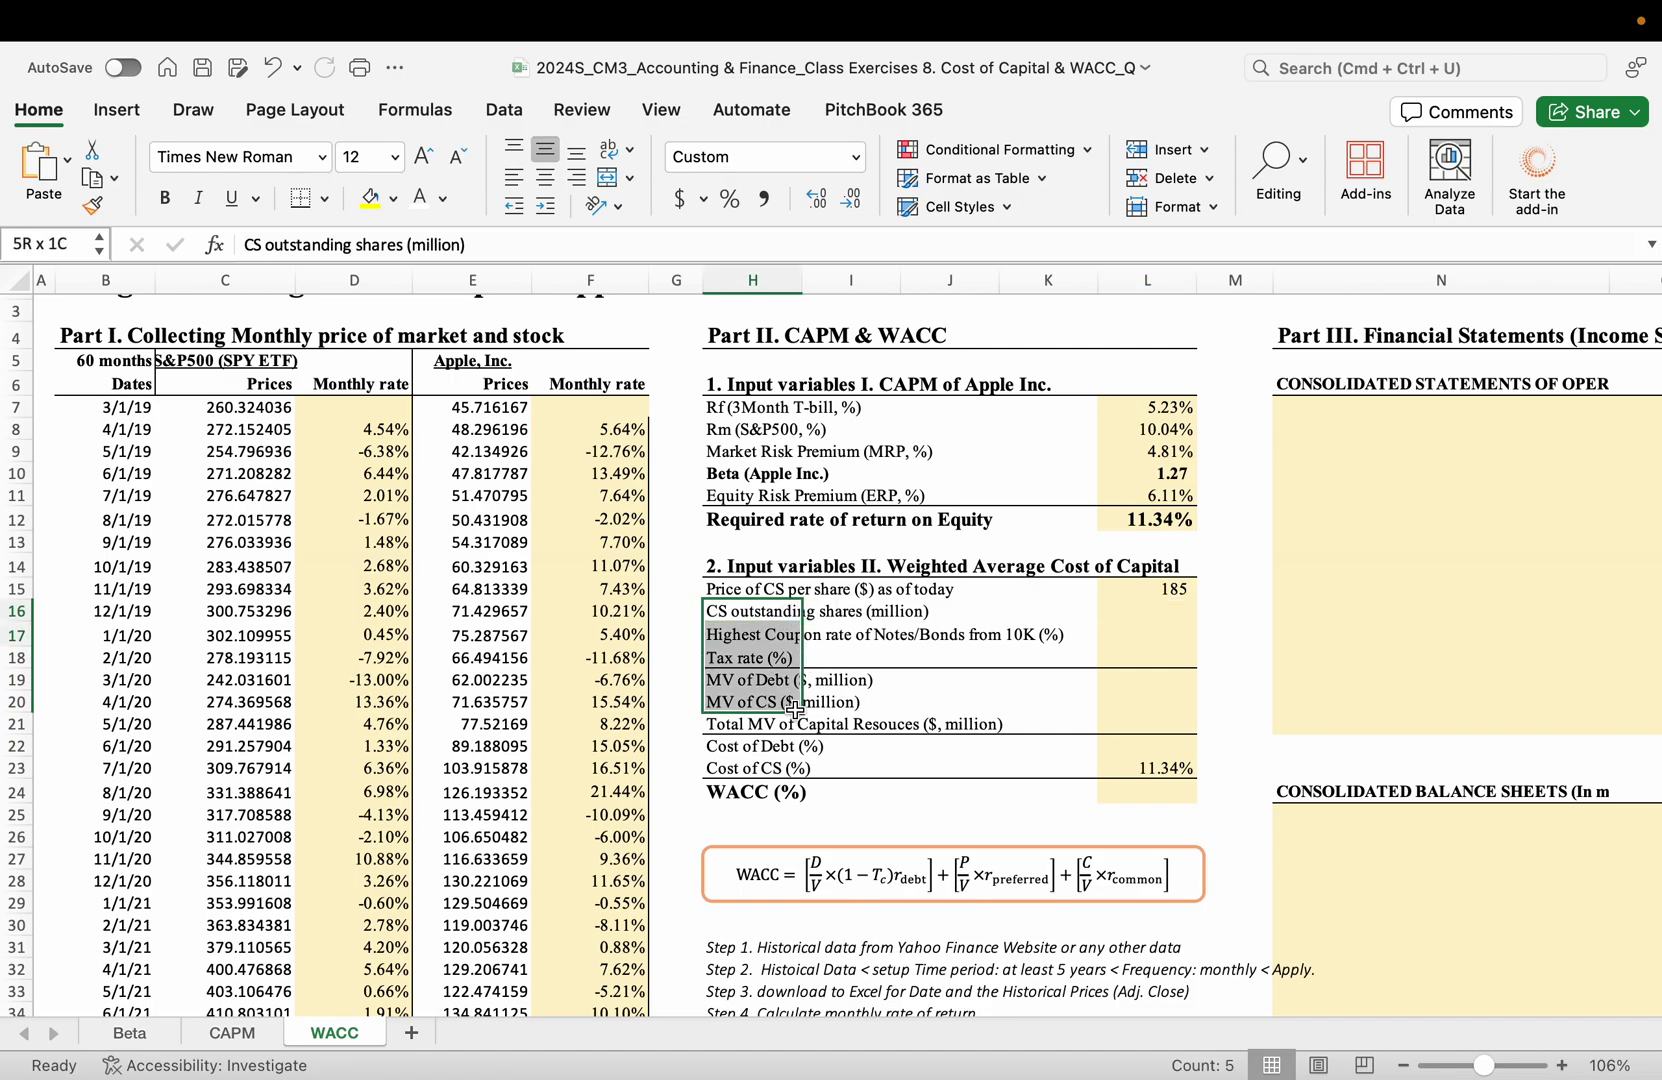
scroll(1270, 655, right, 3)
scroll(1270, 655, right, 2)
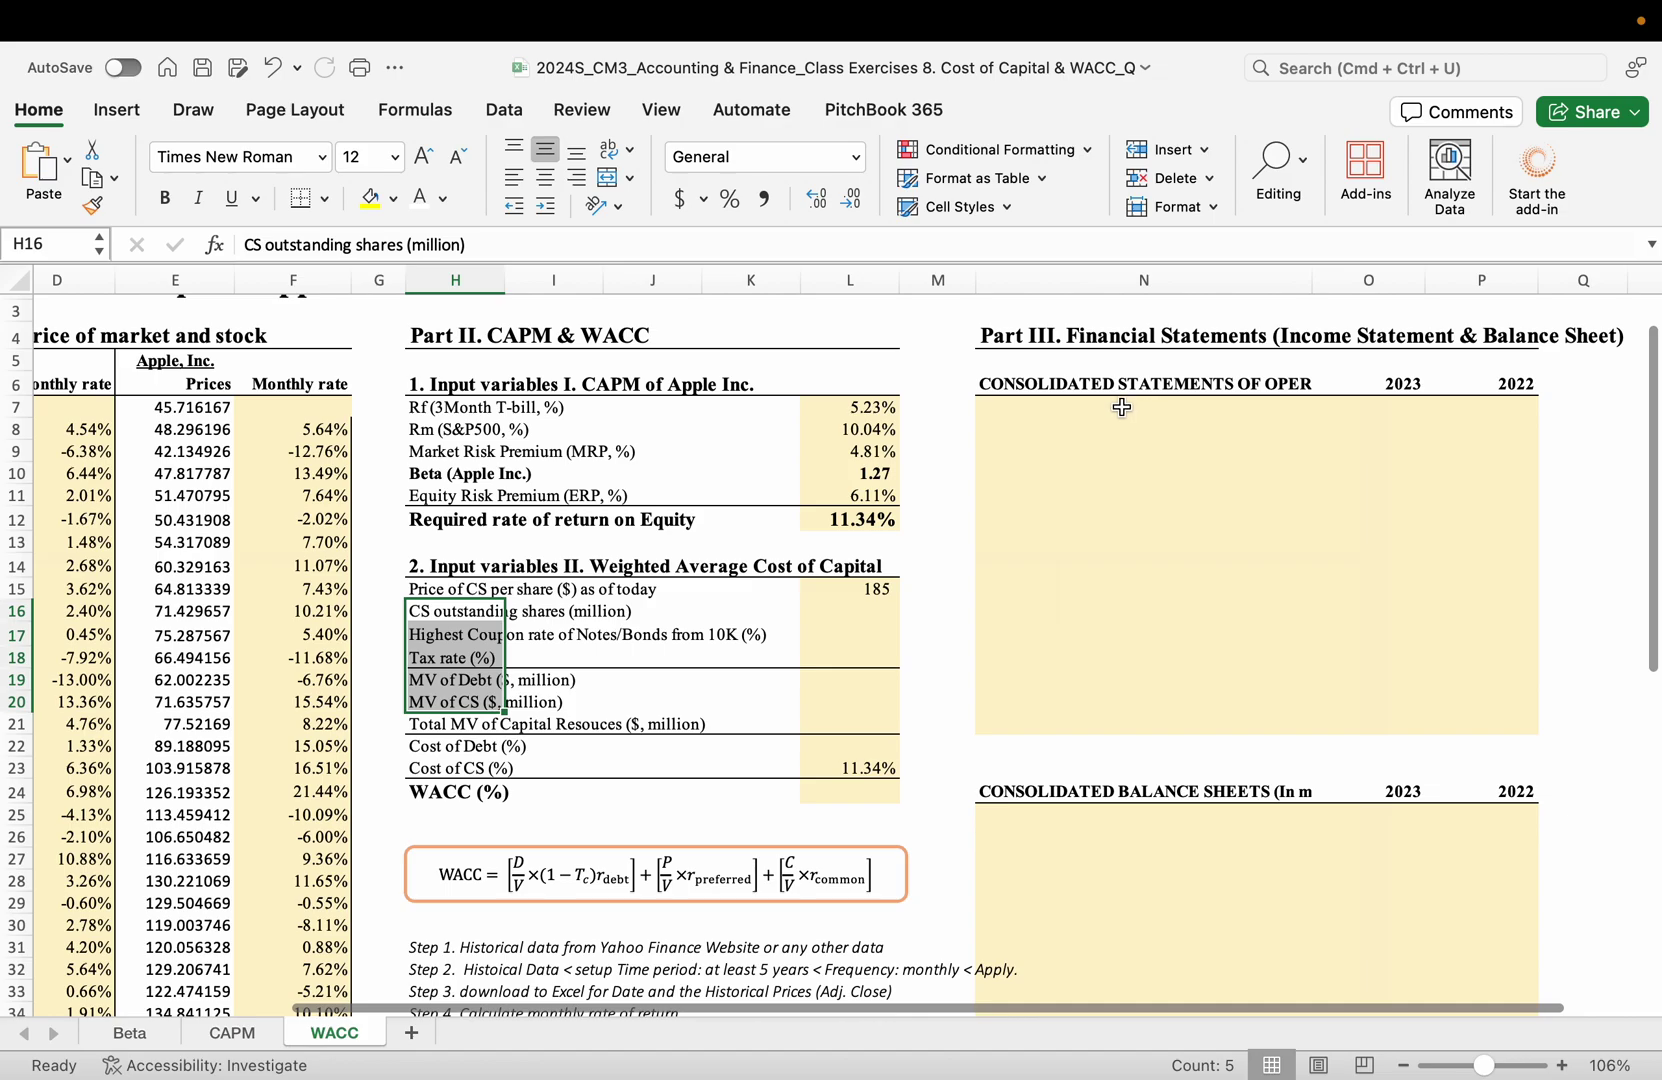
scroll(1083, 472, down, 1)
- Mark the spots in Part III where the balance sheet and income statement data will go
click(1085, 853)
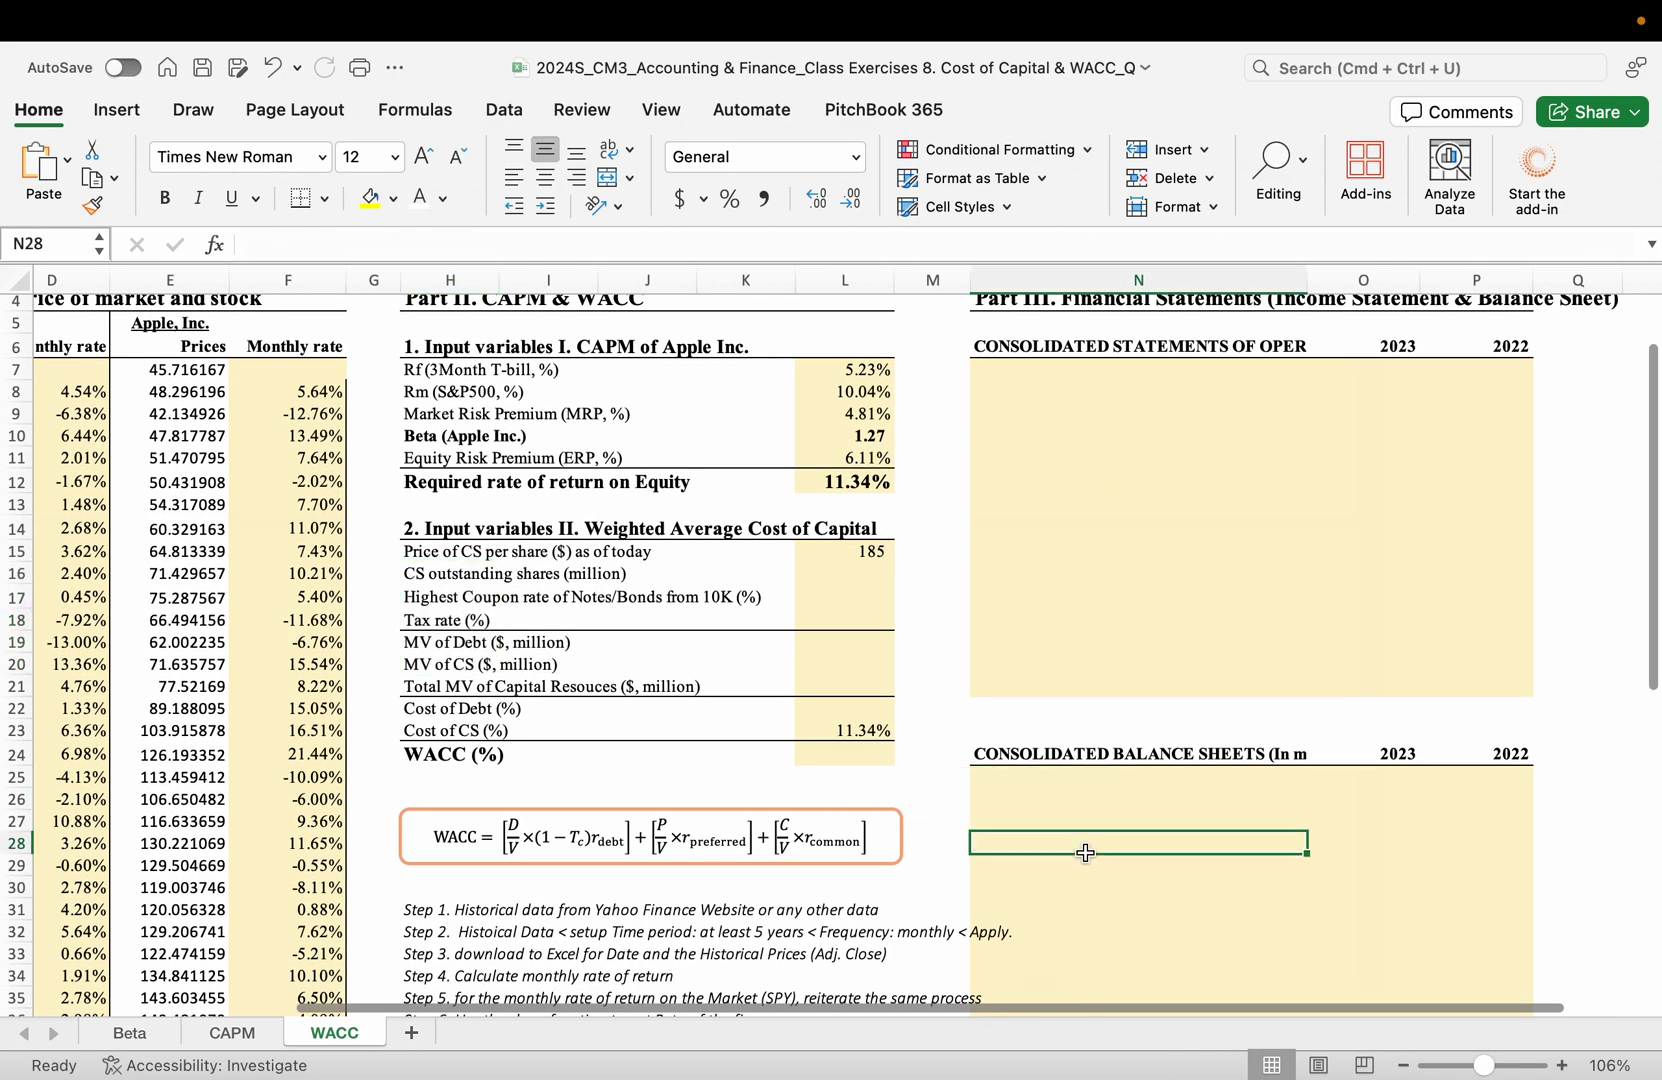
click(1110, 658)
click(1133, 596)
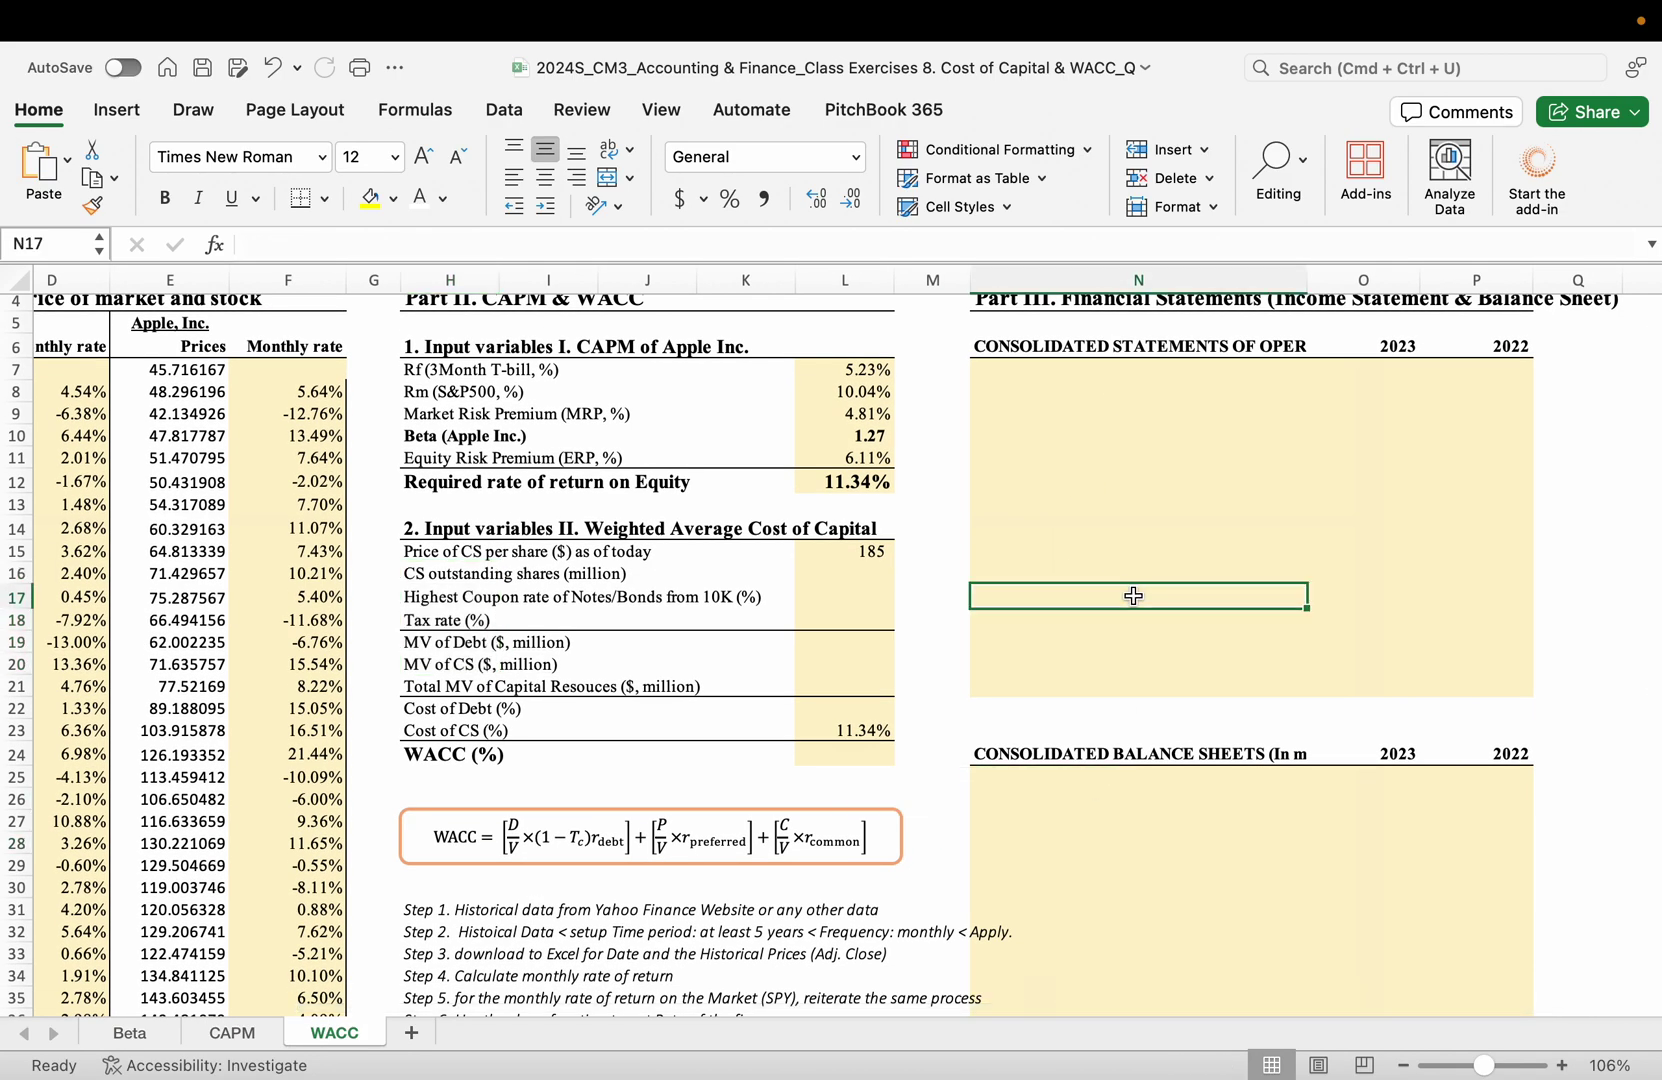
key(ctrl+Right)
key(ctrl+Left)
key(ctrl+Left)
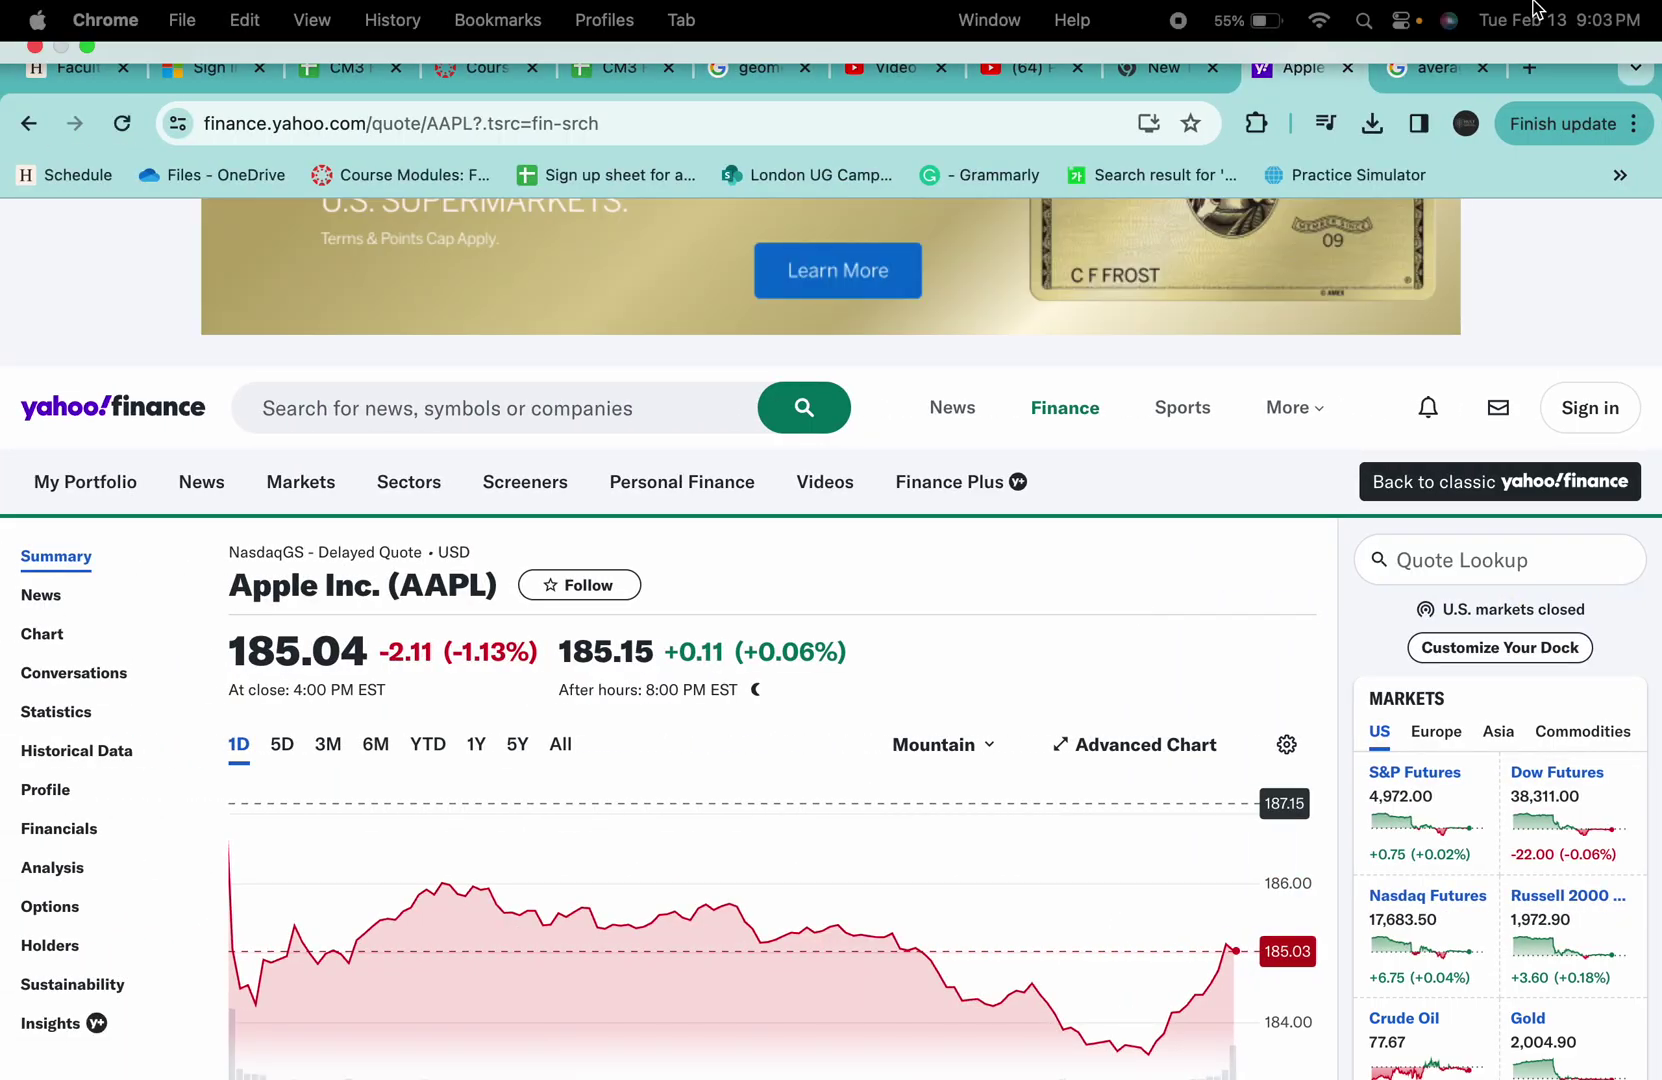
- Search for Apple investor relations in a new tab and open its SEC filings page
click(1530, 68)
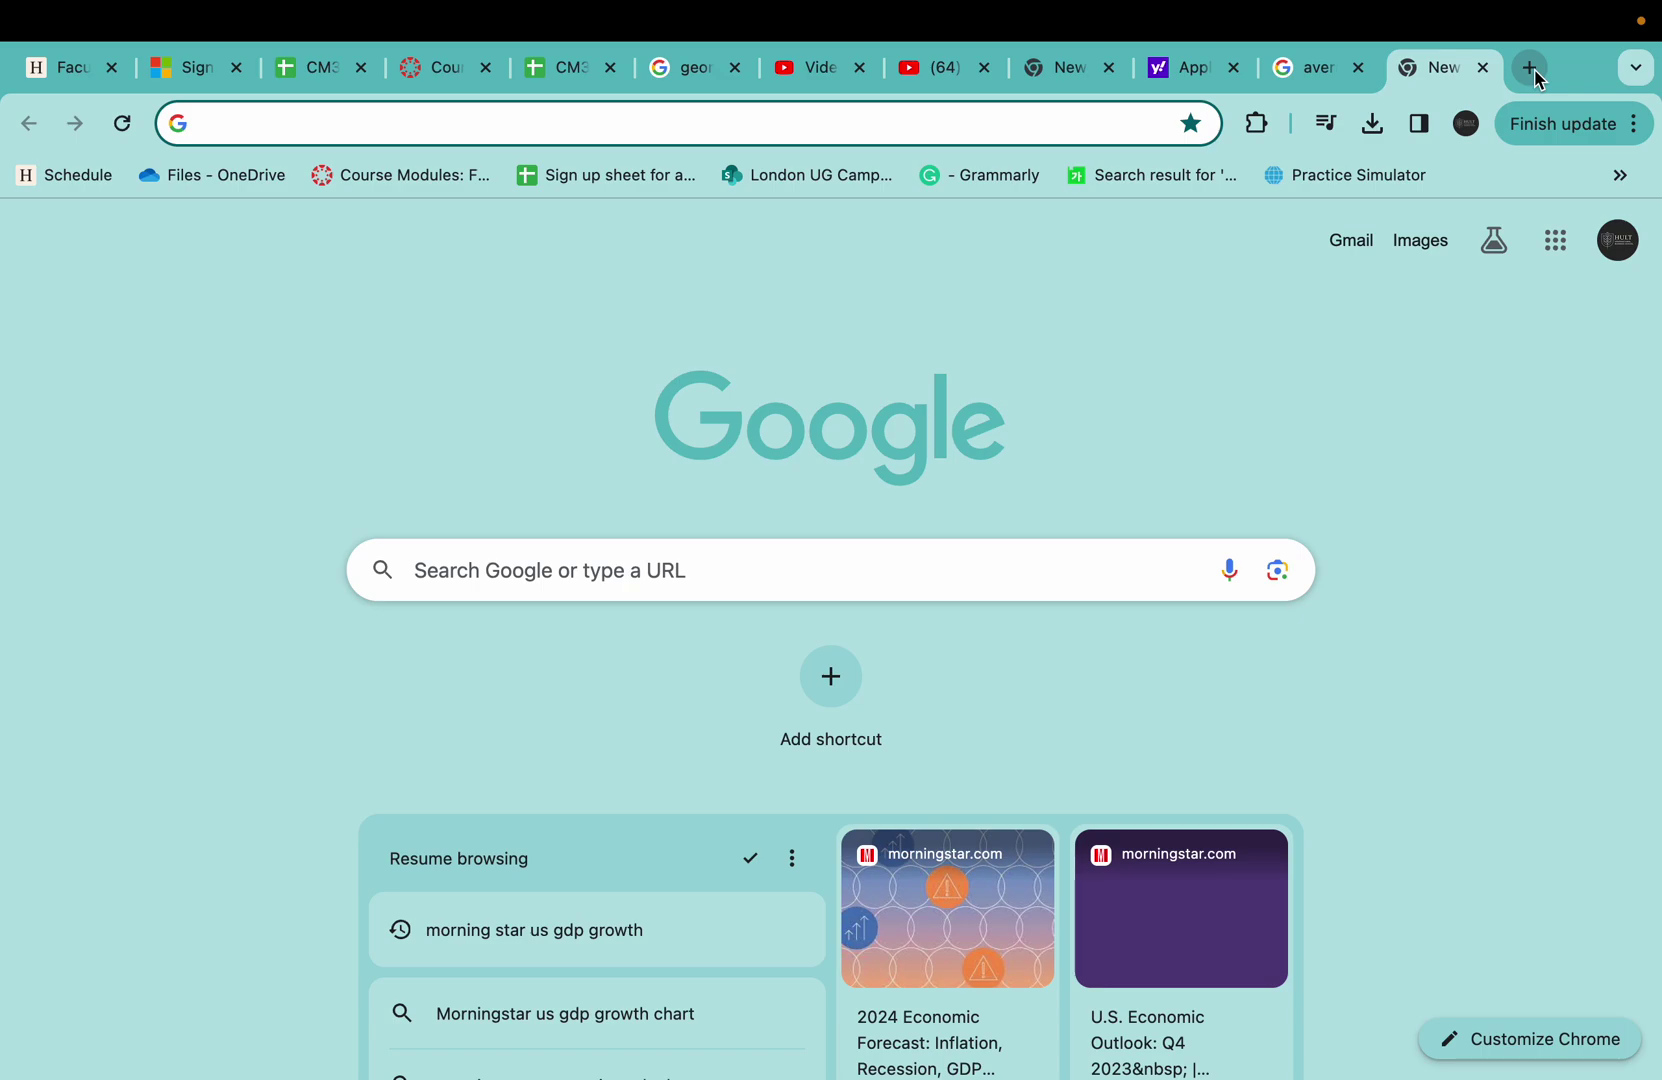
text(Appl)
key(Return)
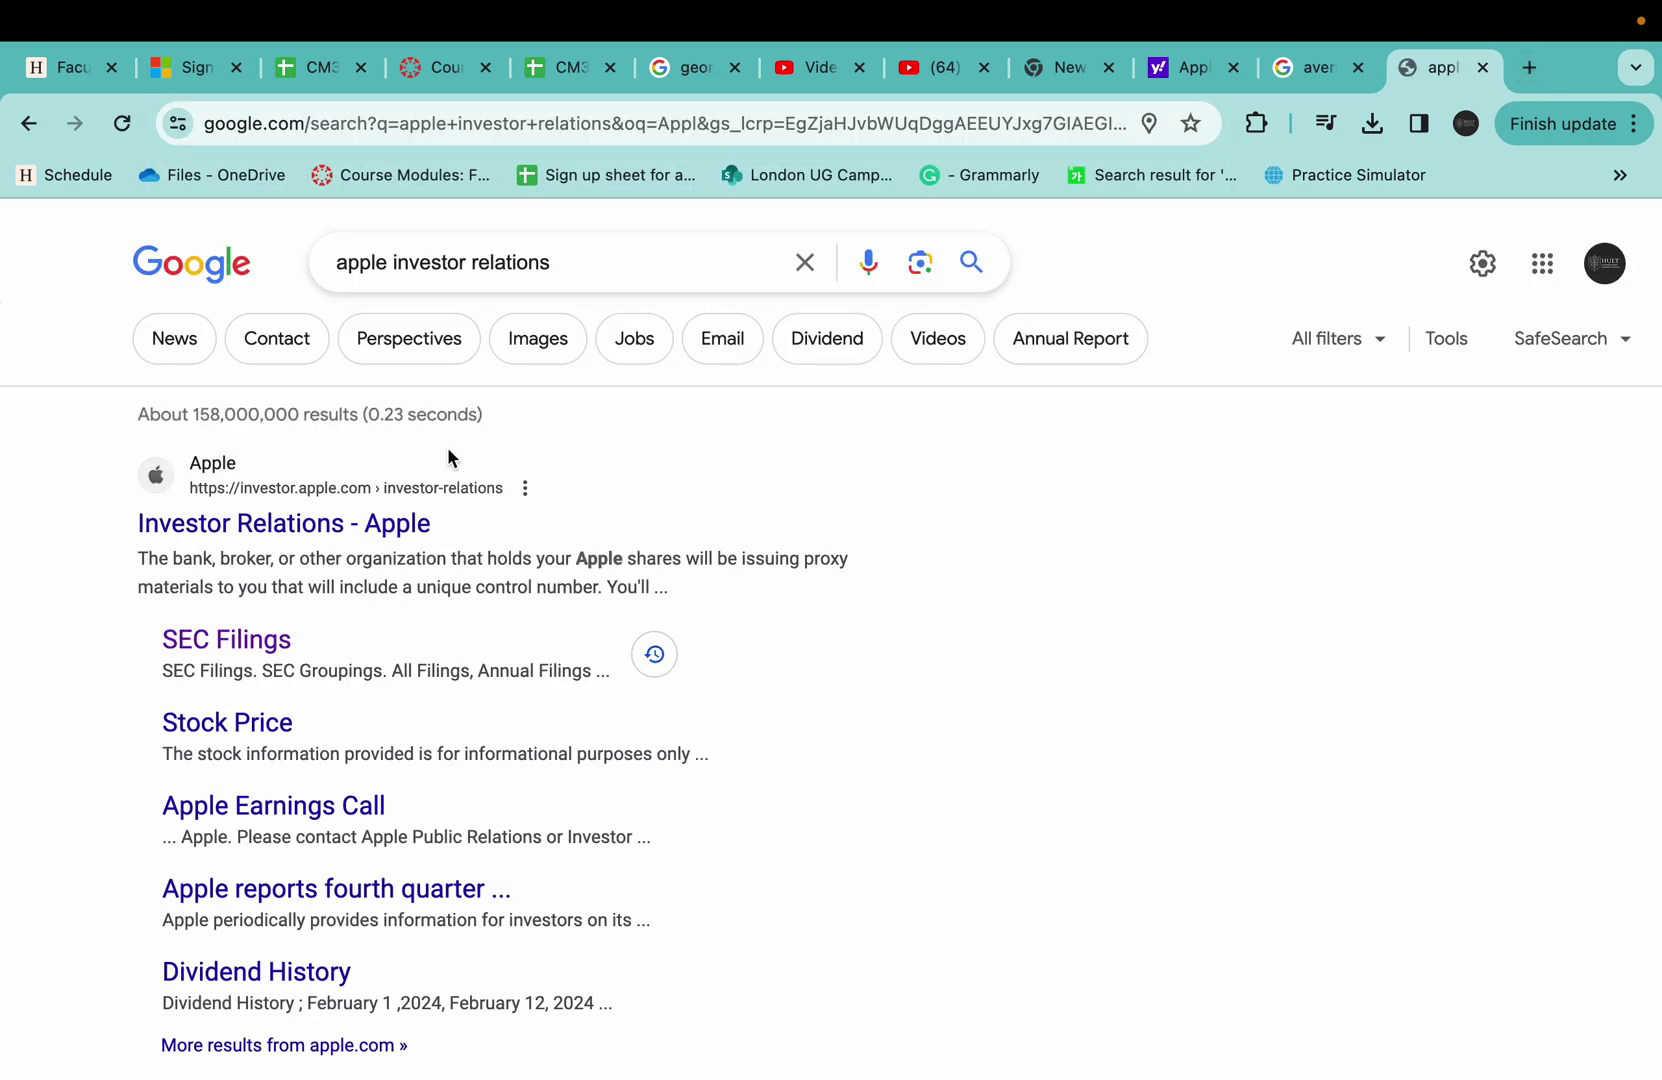
click(240, 640)
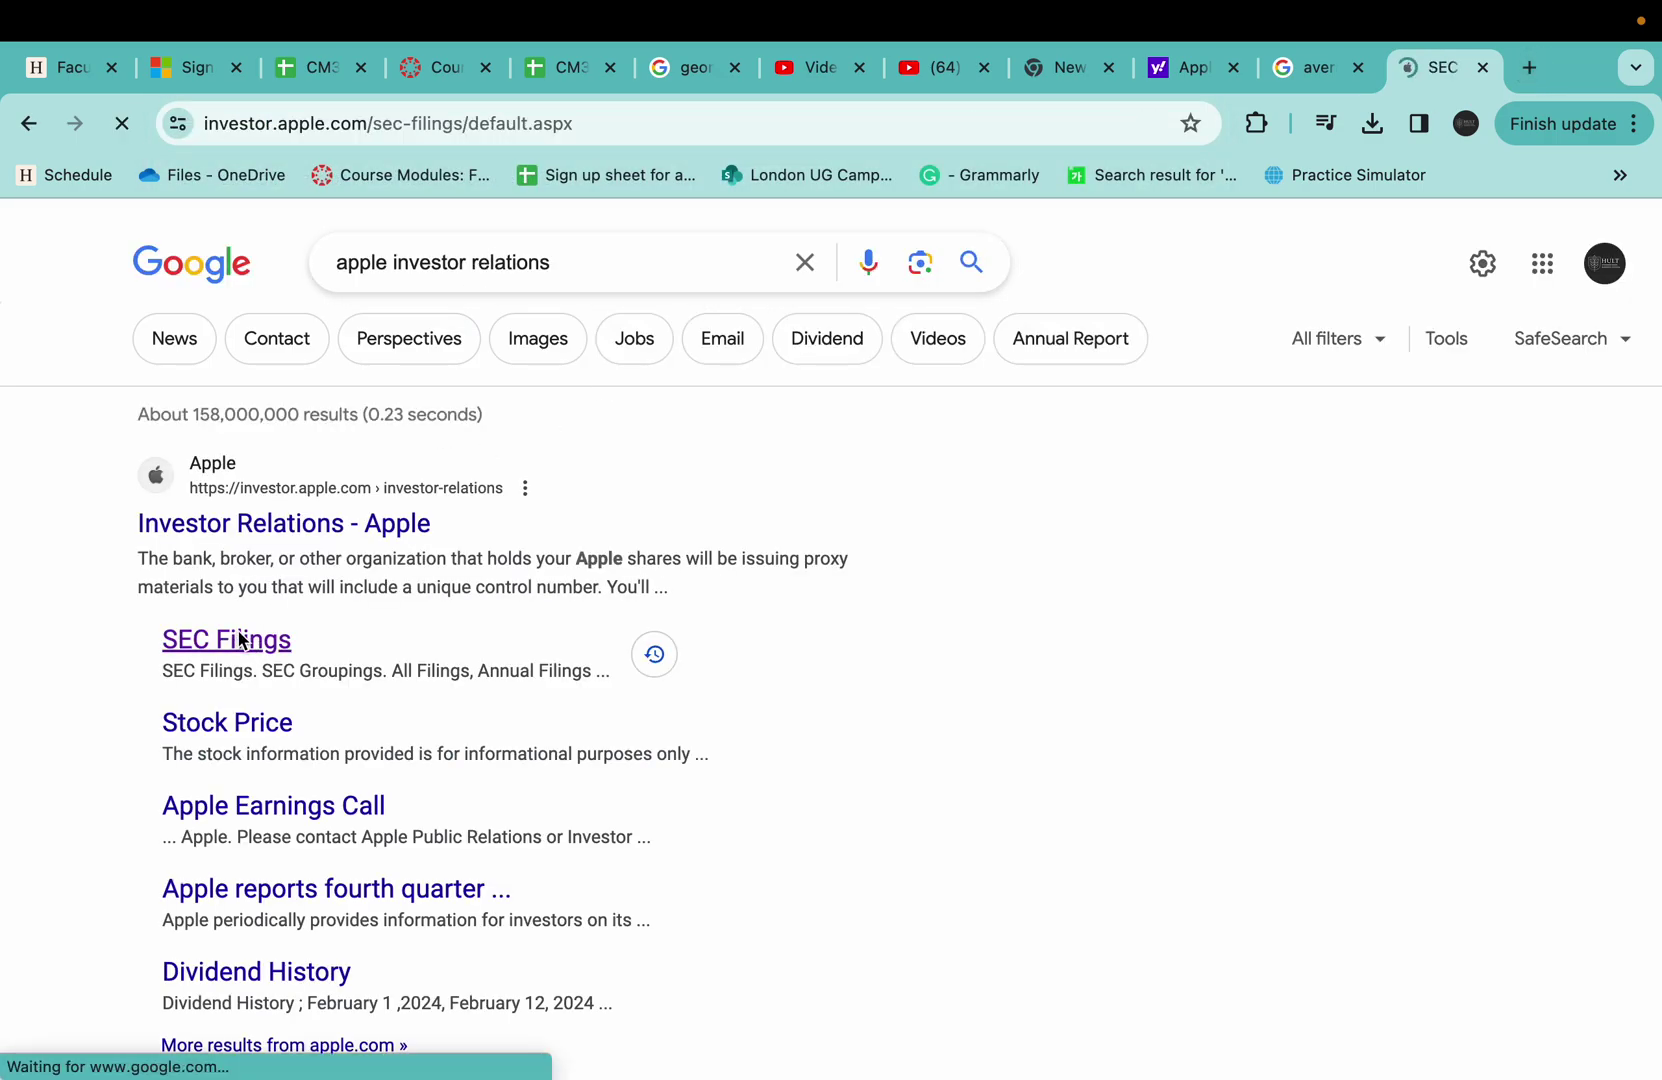
- Filter the SEC filings to Annual Filings across all years
scroll(742, 649, down, 6)
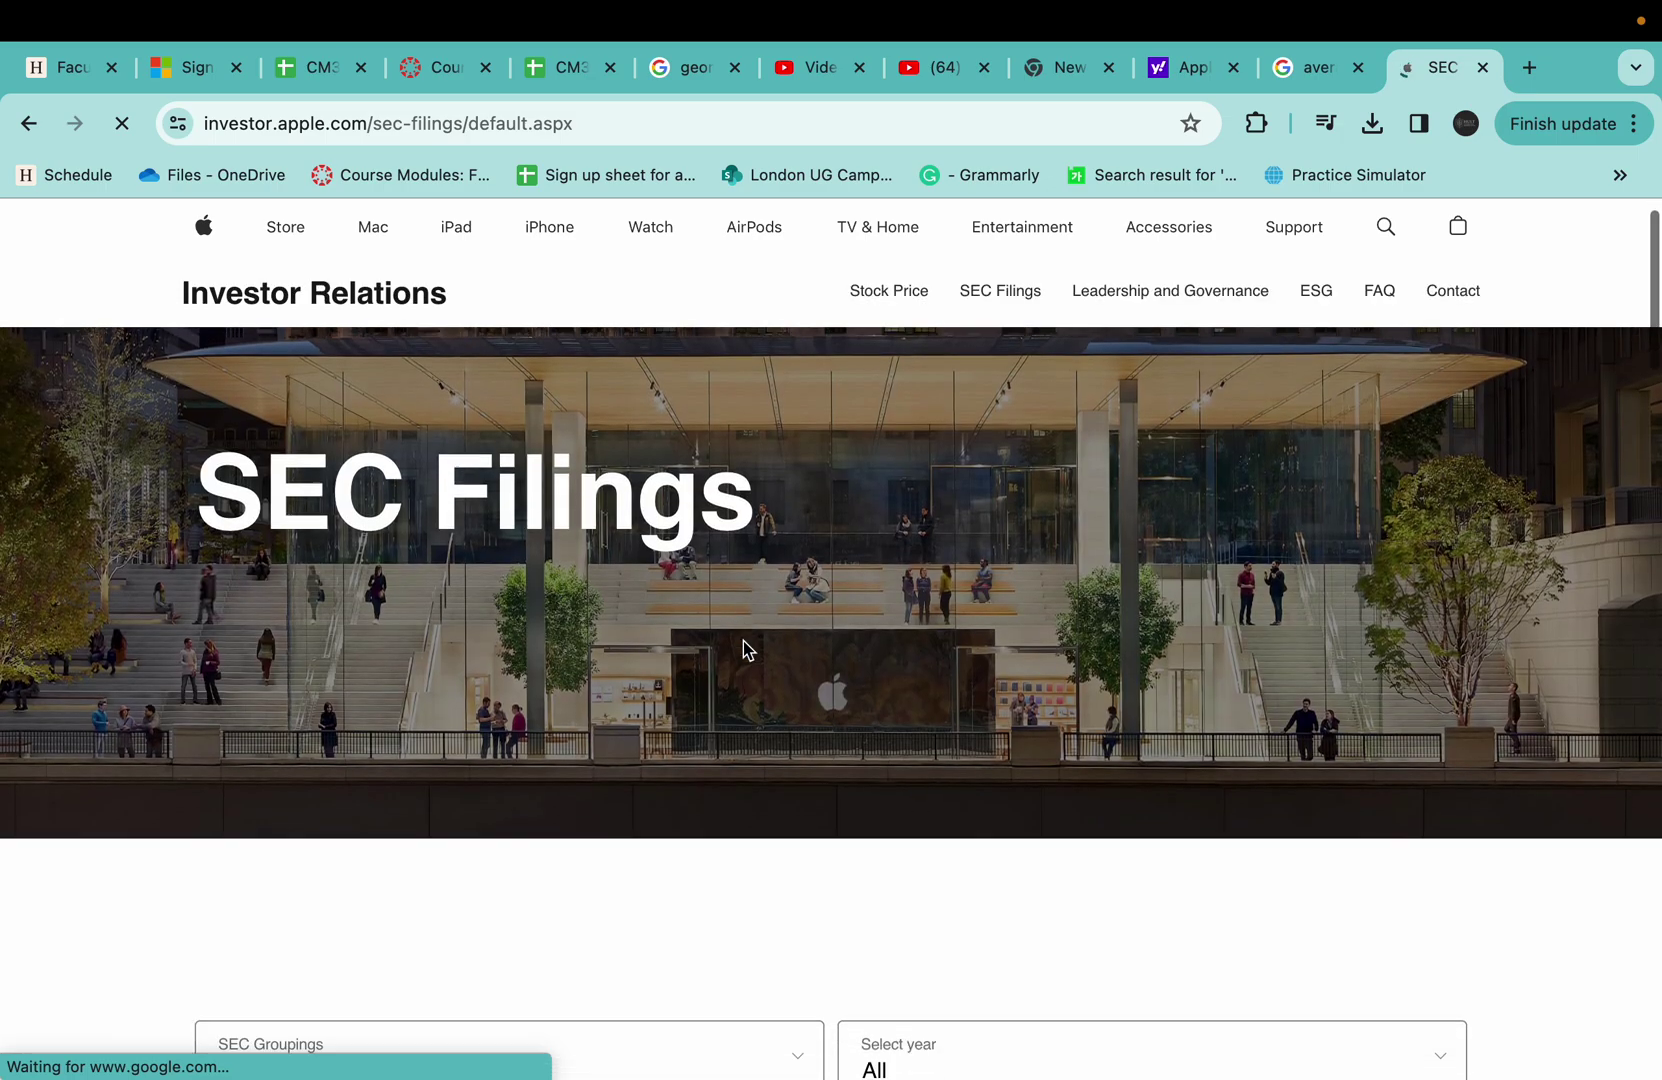
click(770, 472)
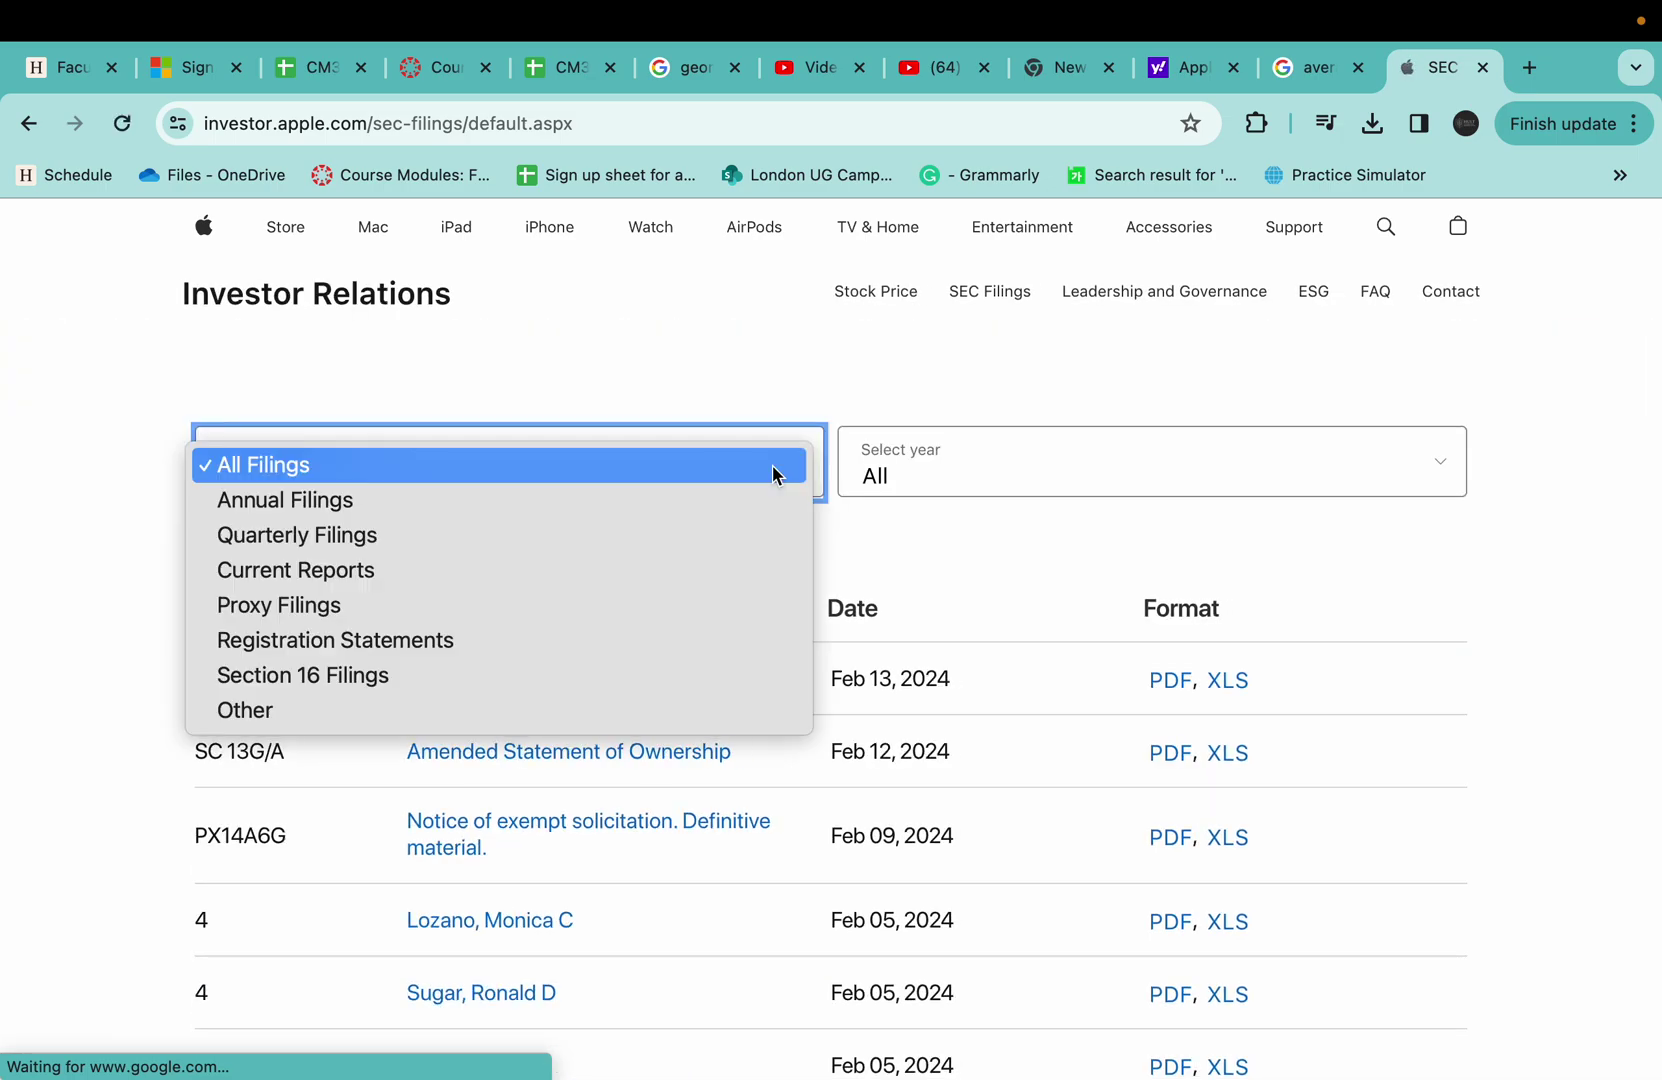
click(587, 503)
click(941, 477)
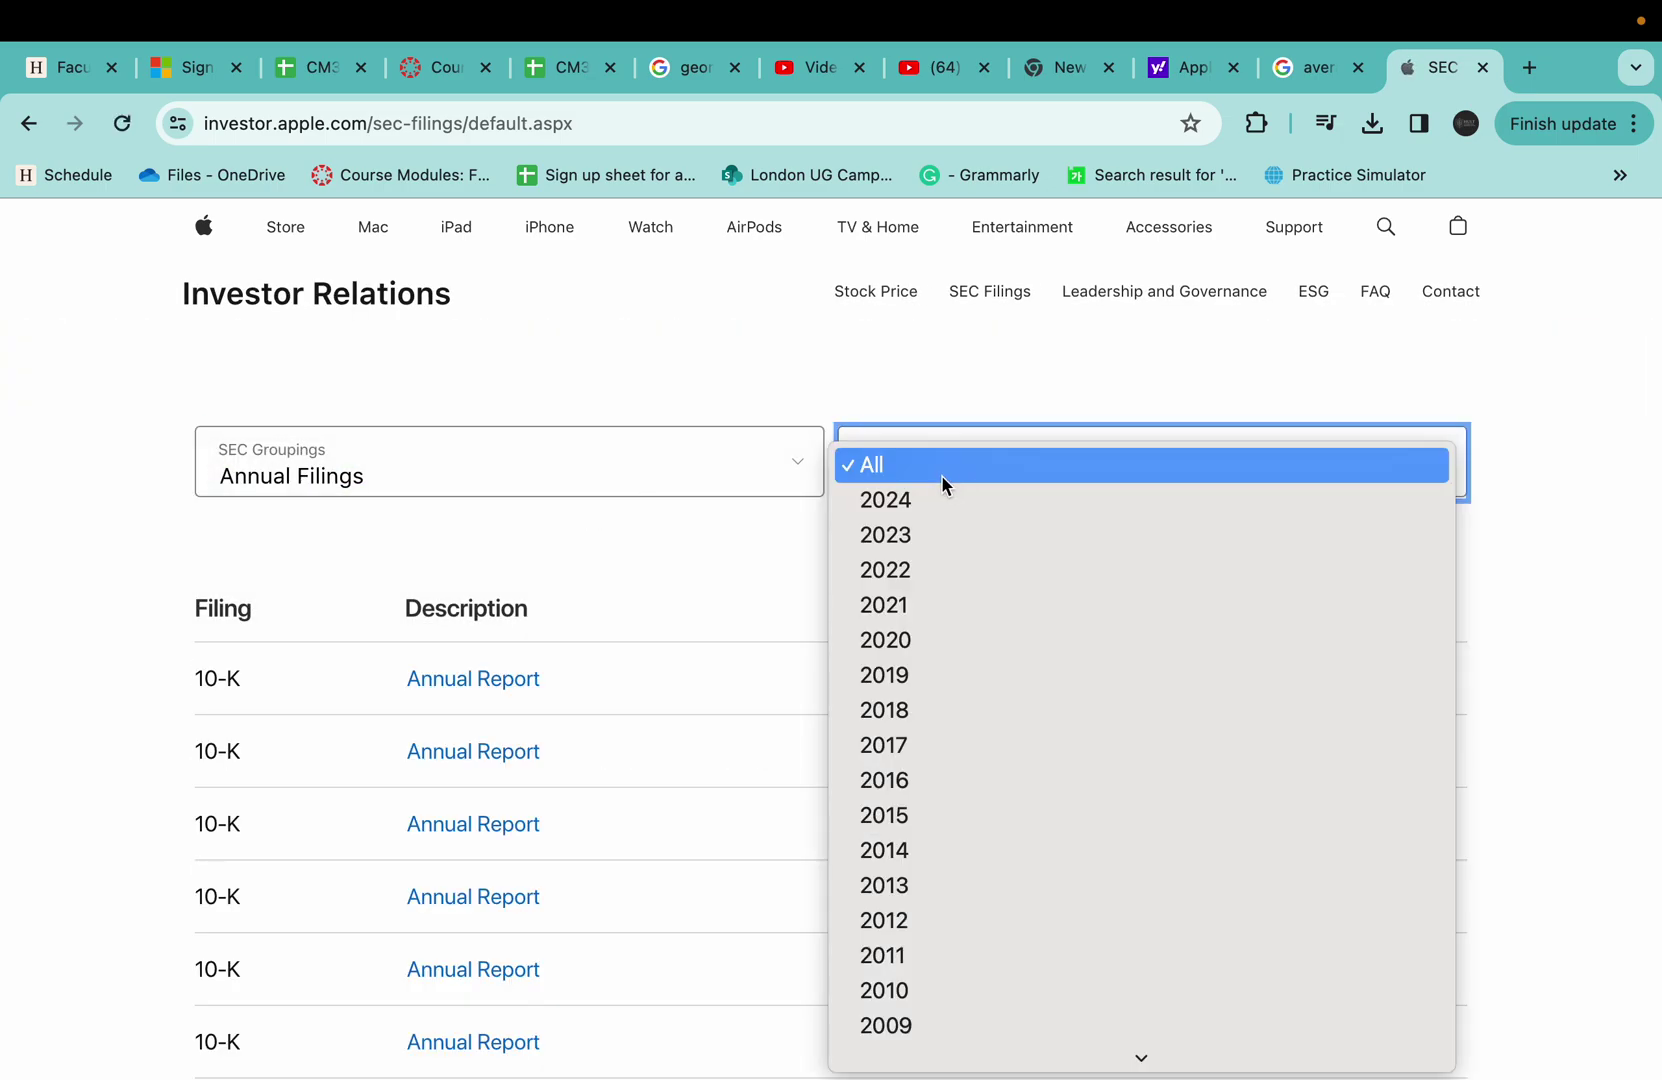
click(750, 552)
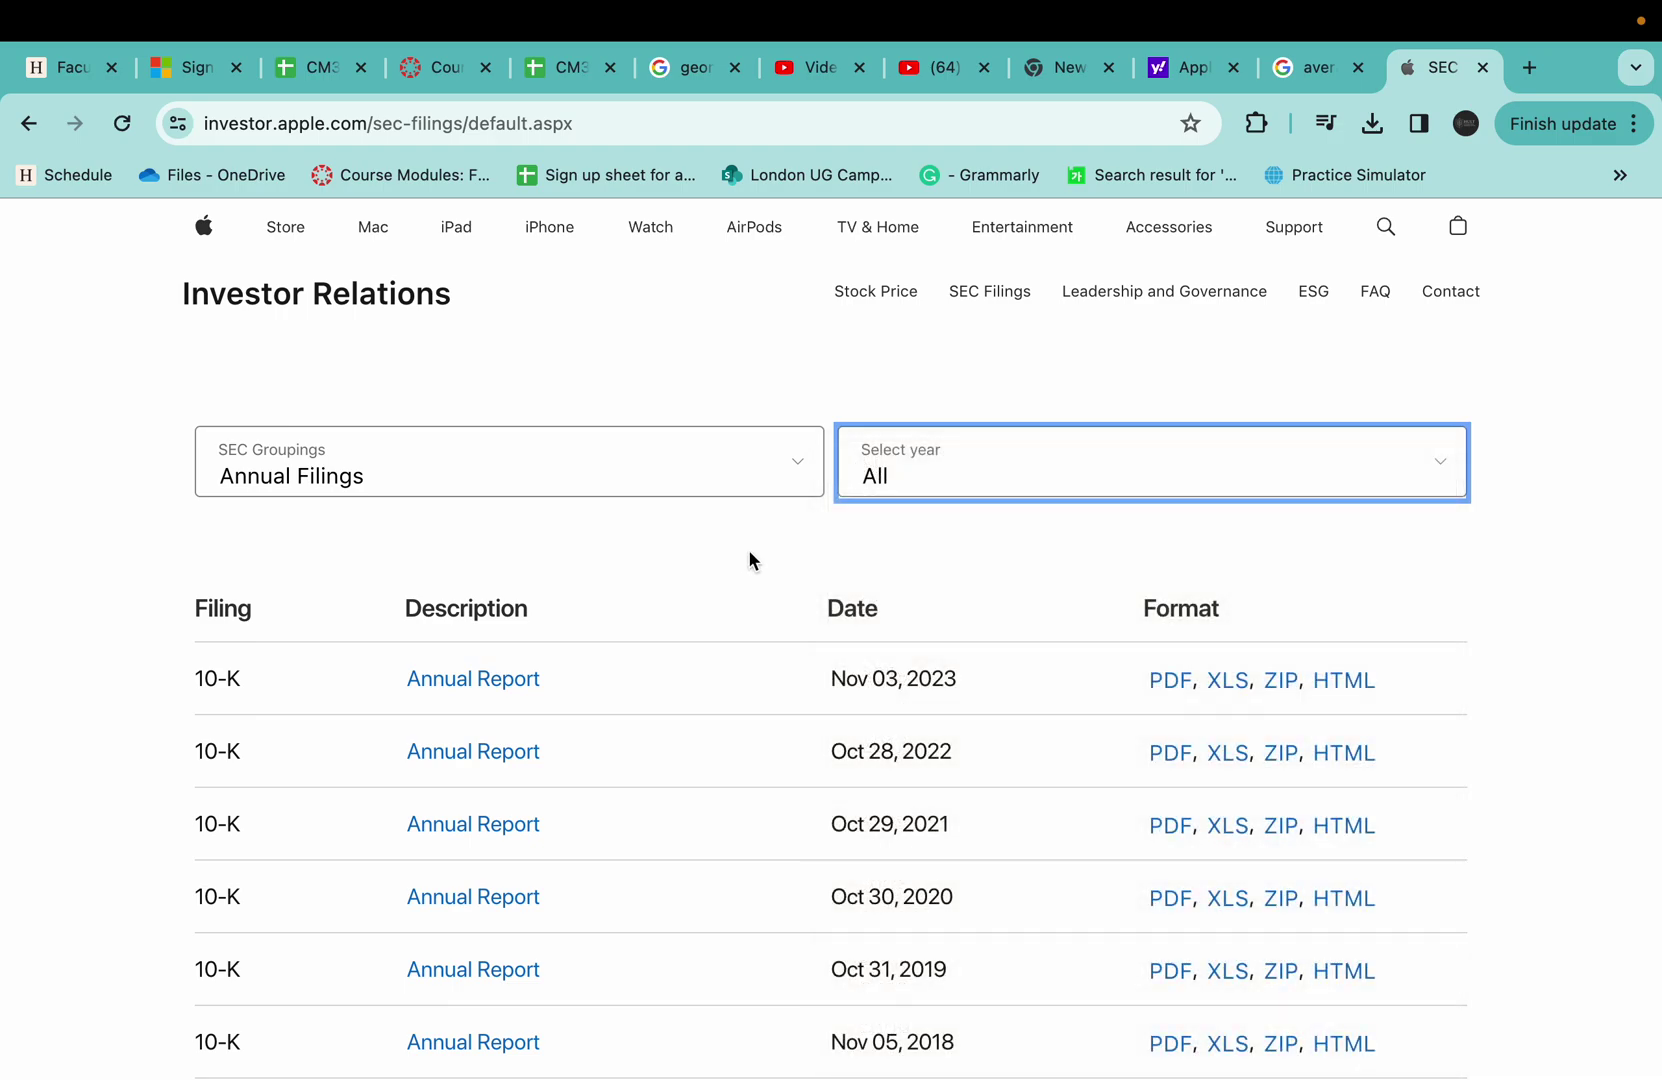
- Download the Nov 03, 2023 10-K as XLS, save it, and open it
click(1229, 681)
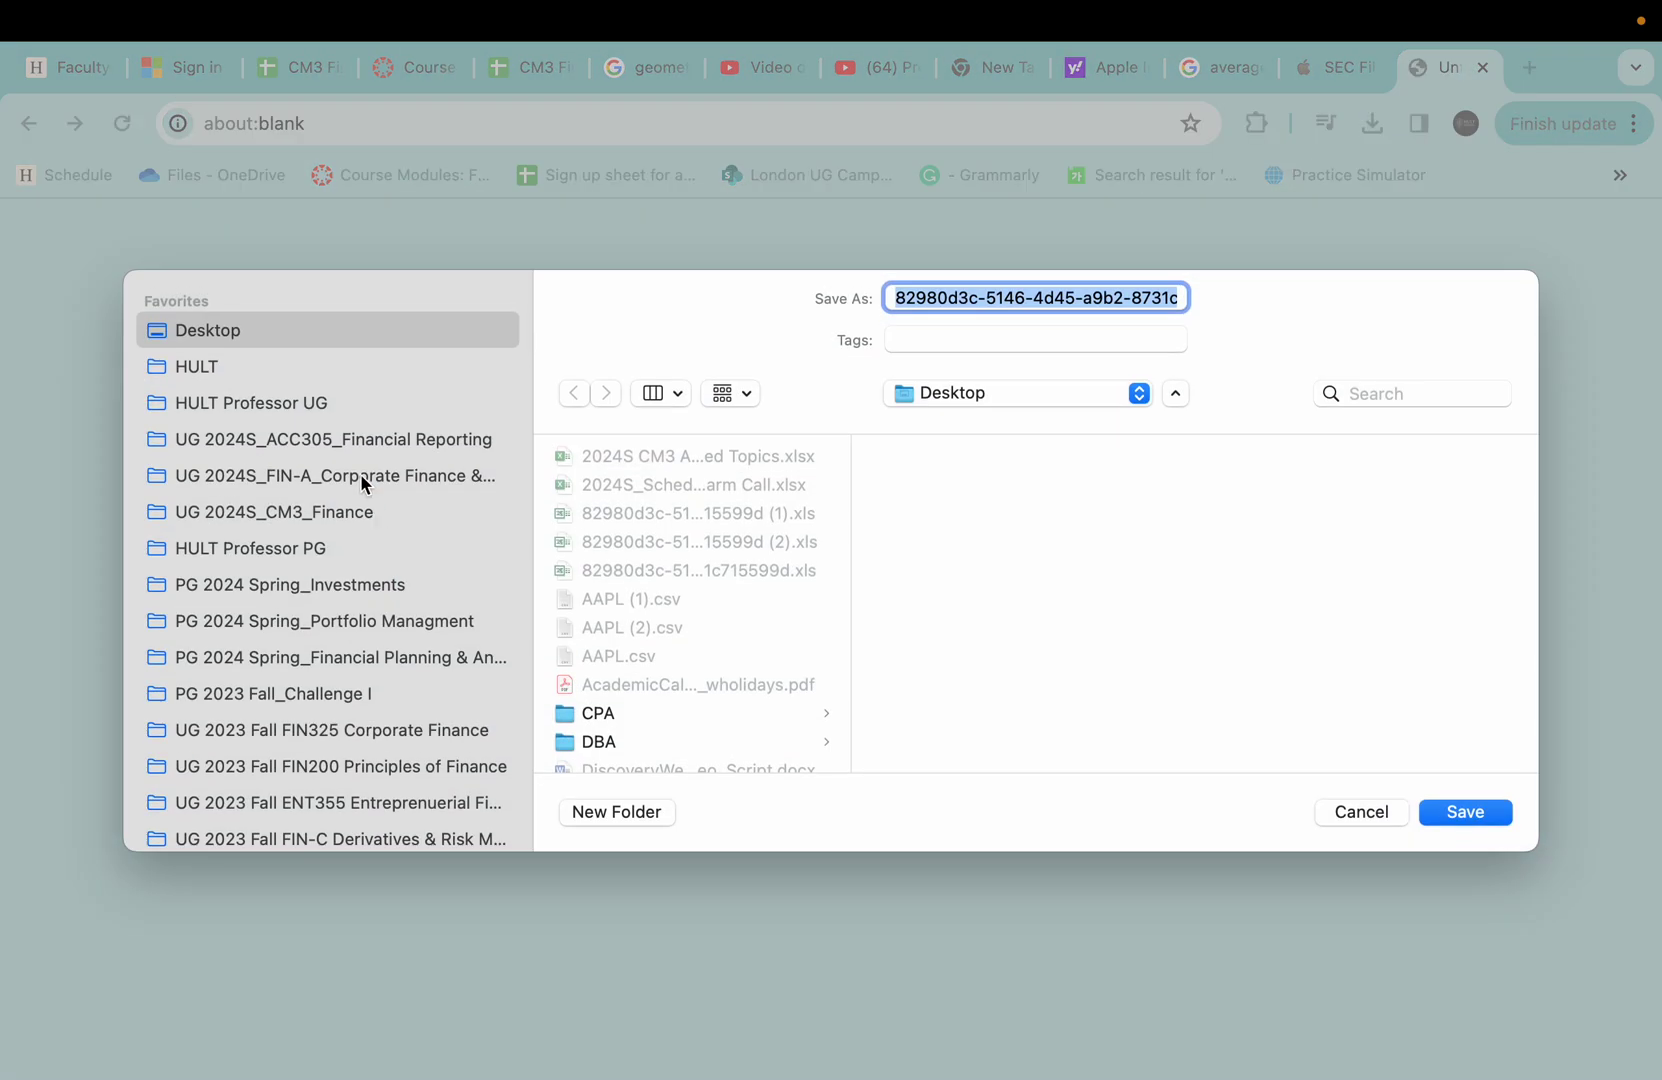
click(1463, 812)
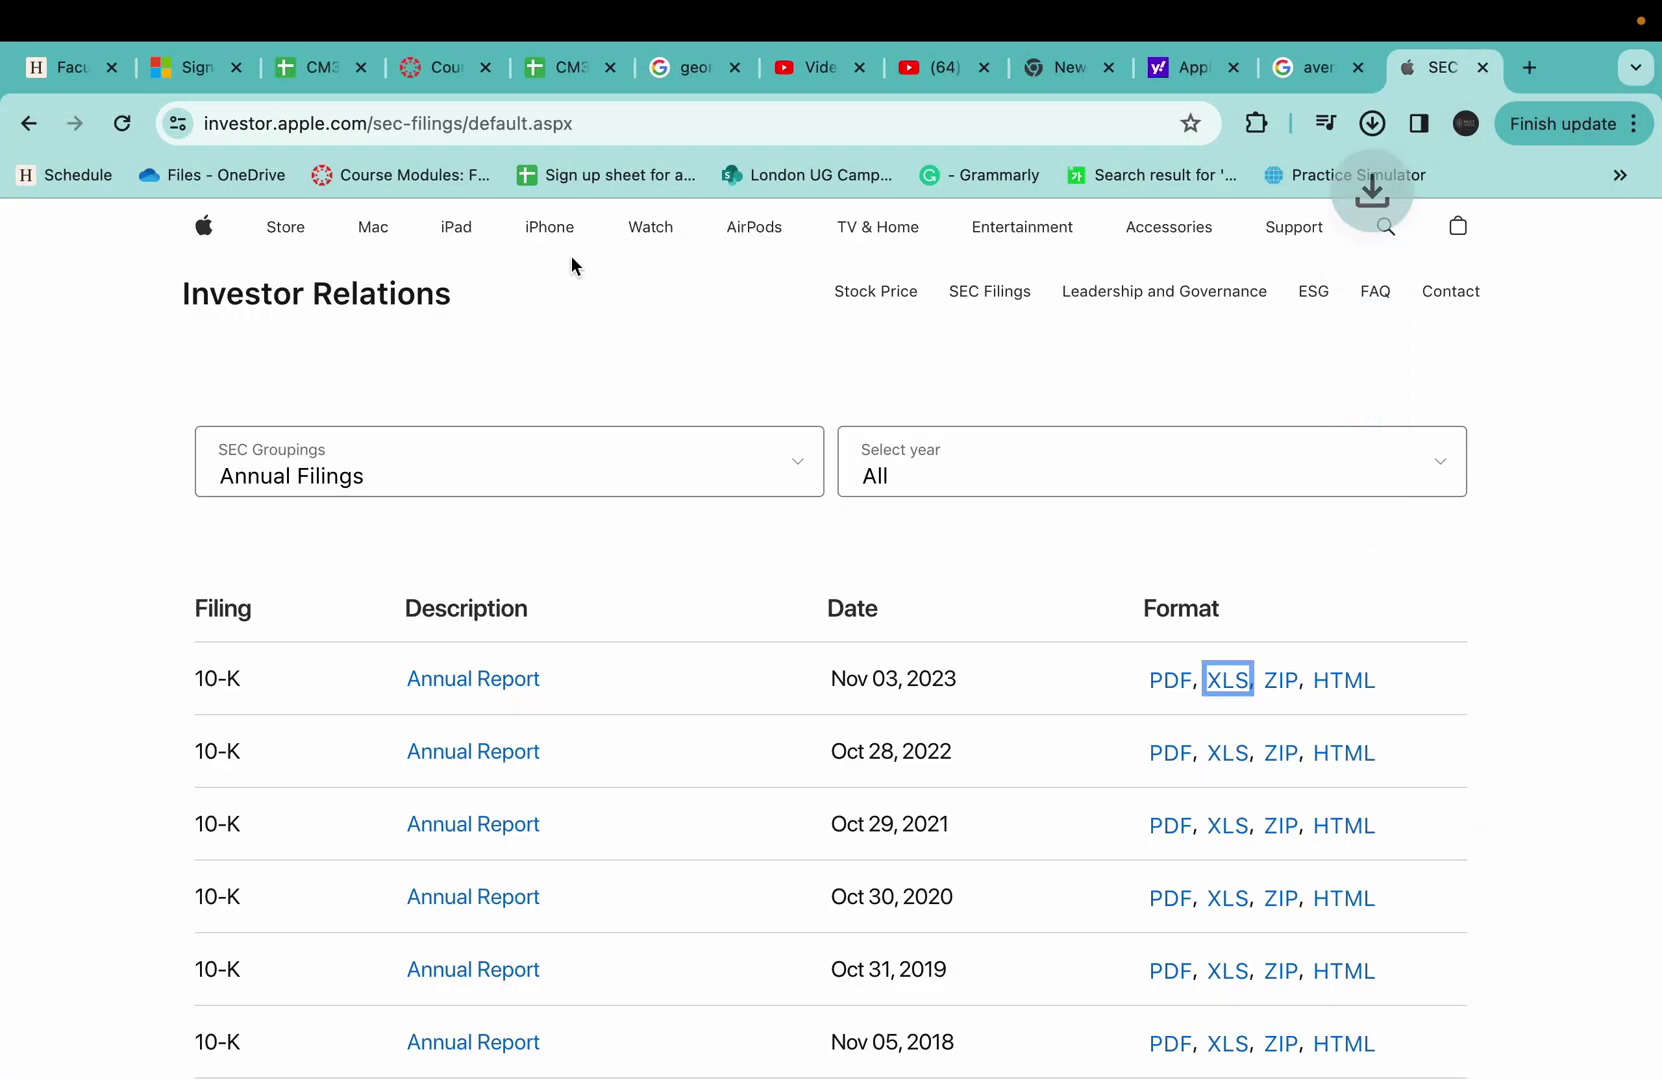
click(1170, 212)
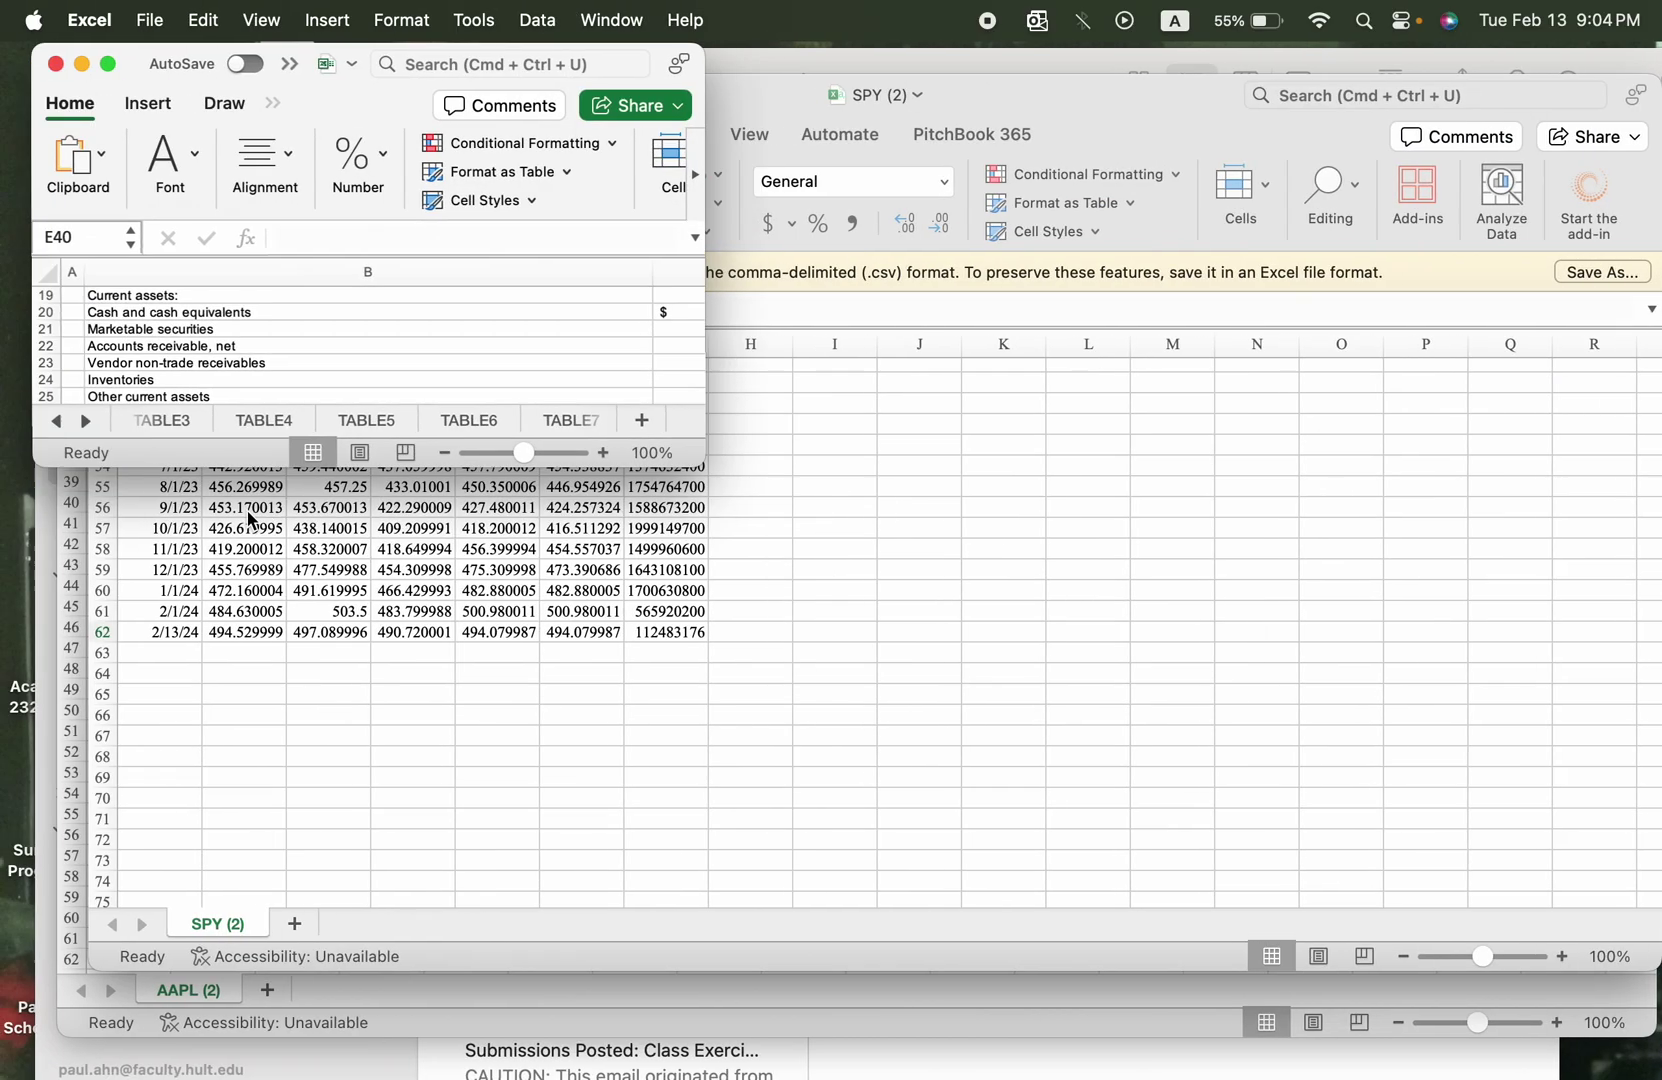
- Enlarge the 10-K workbook and go from its Table Of Contents to INCOME_STATEMENT
drag(697, 460, 1538, 934)
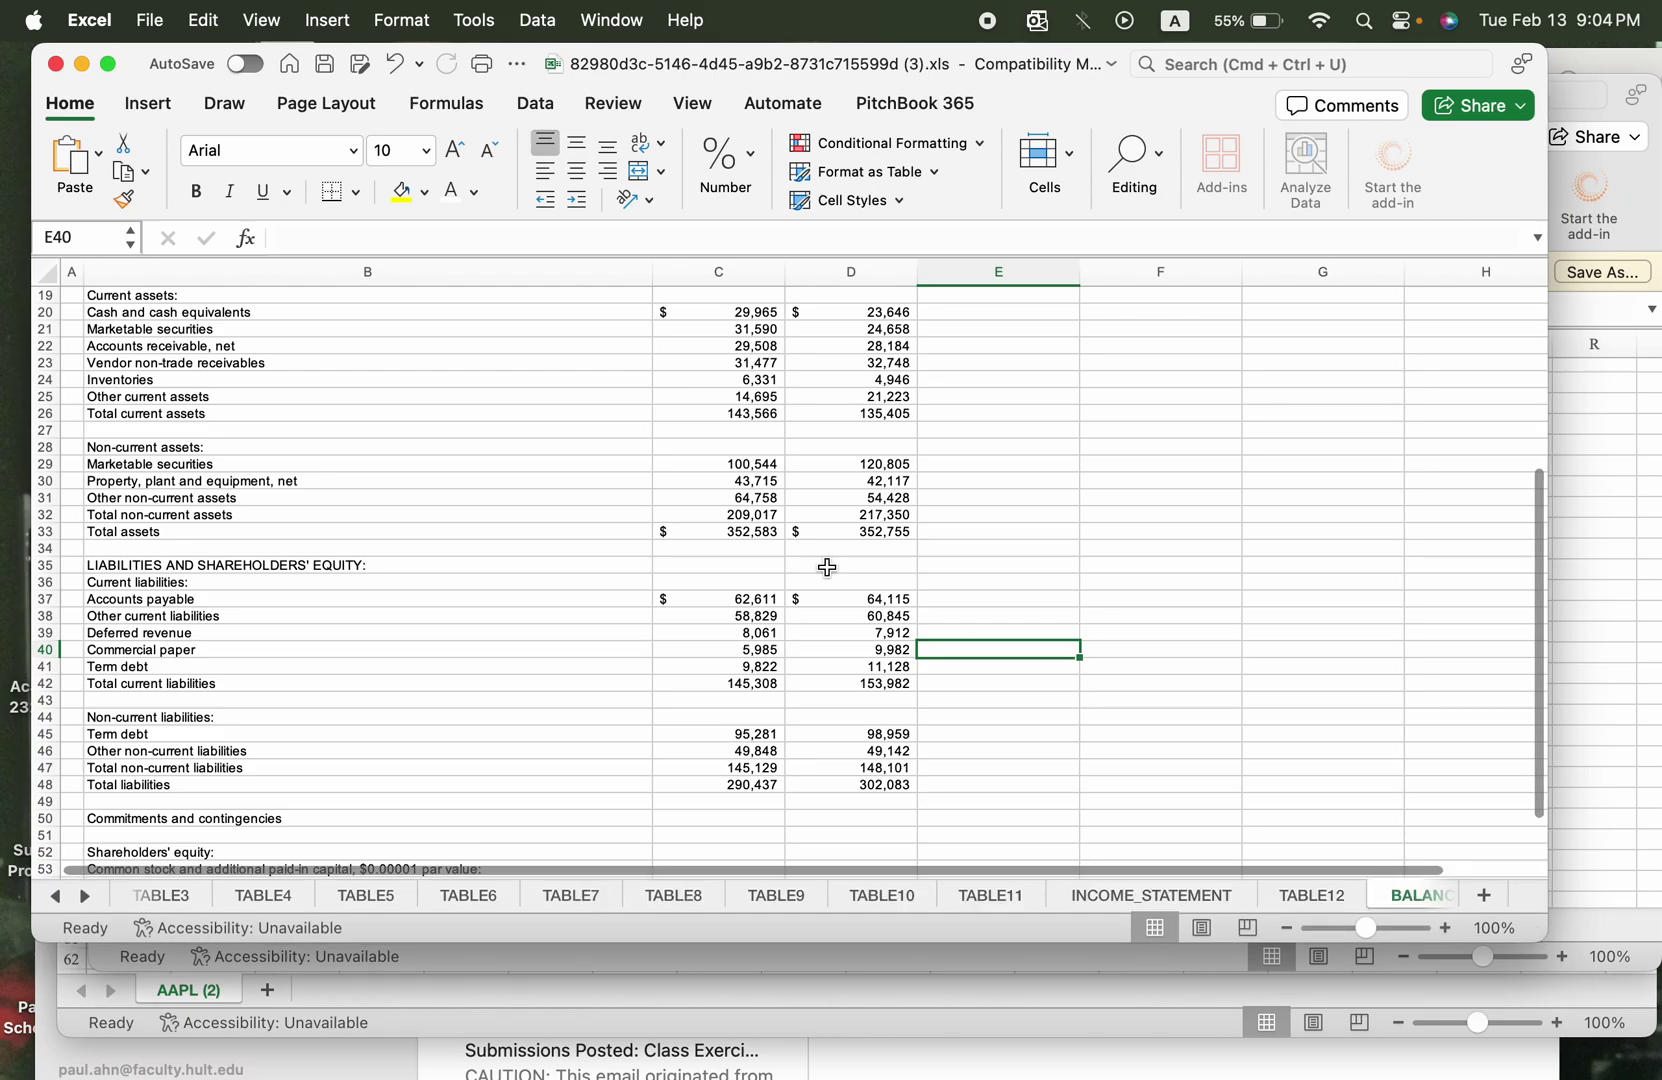
scroll(397, 678, up, 10)
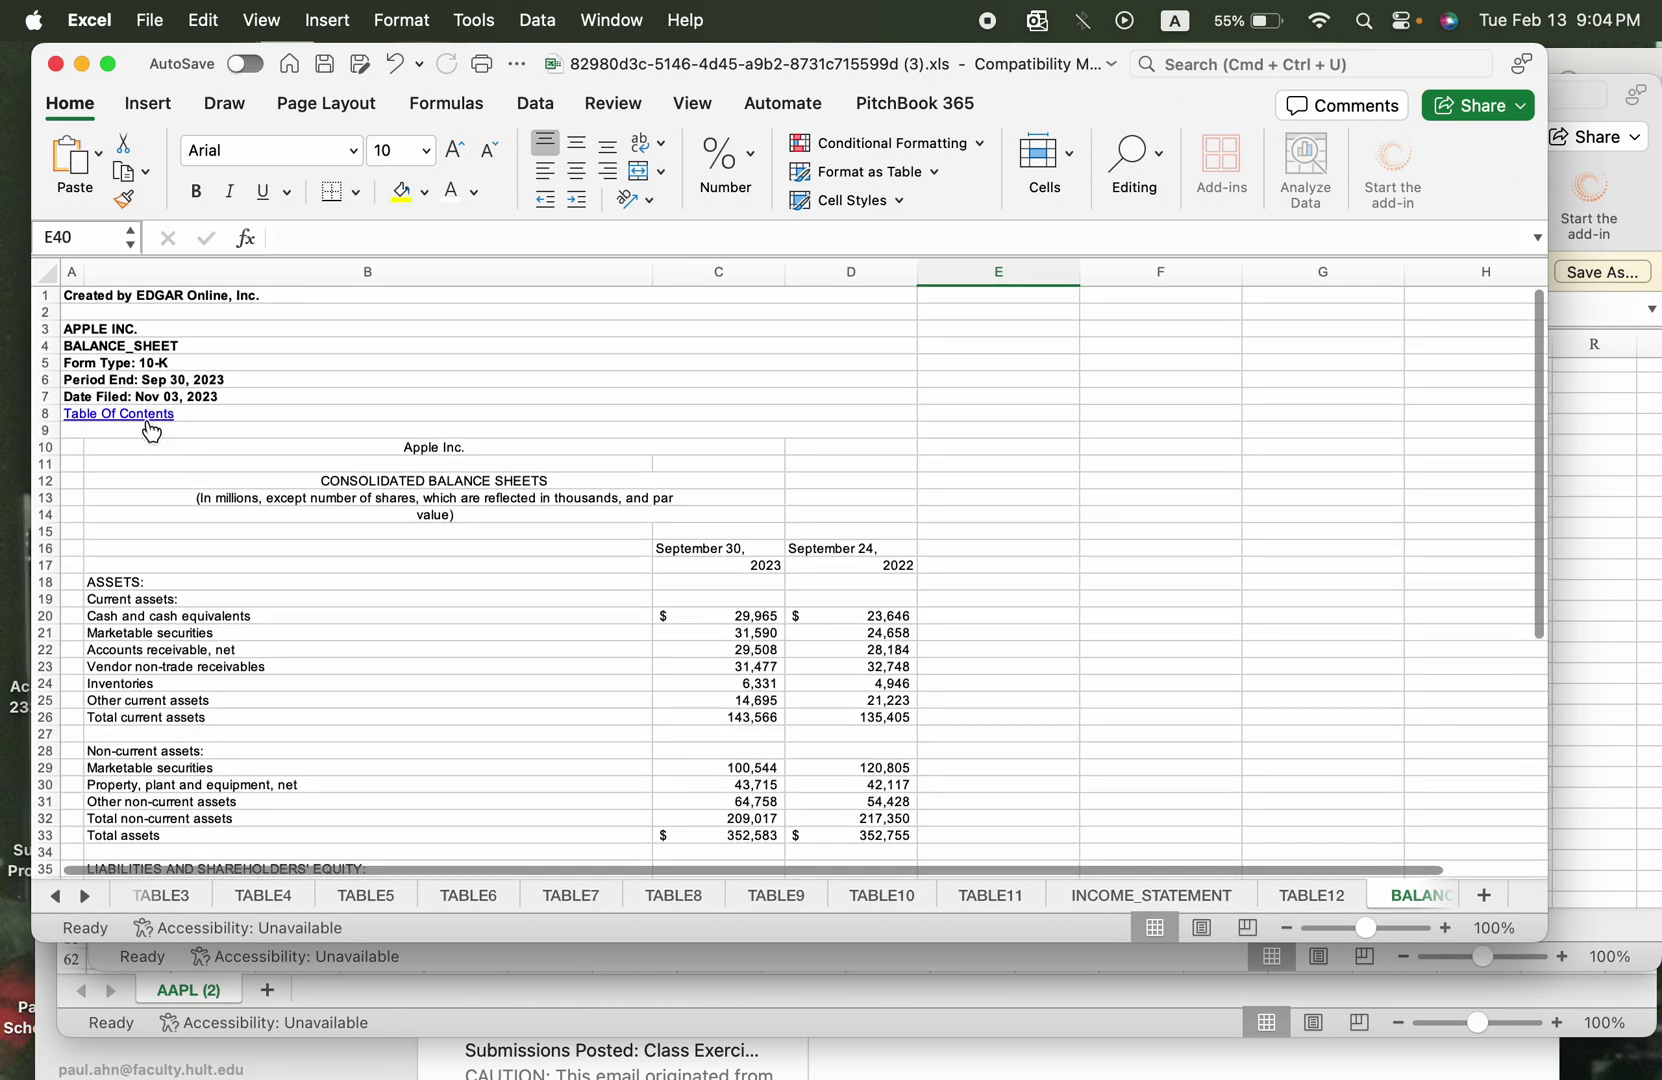
click(141, 417)
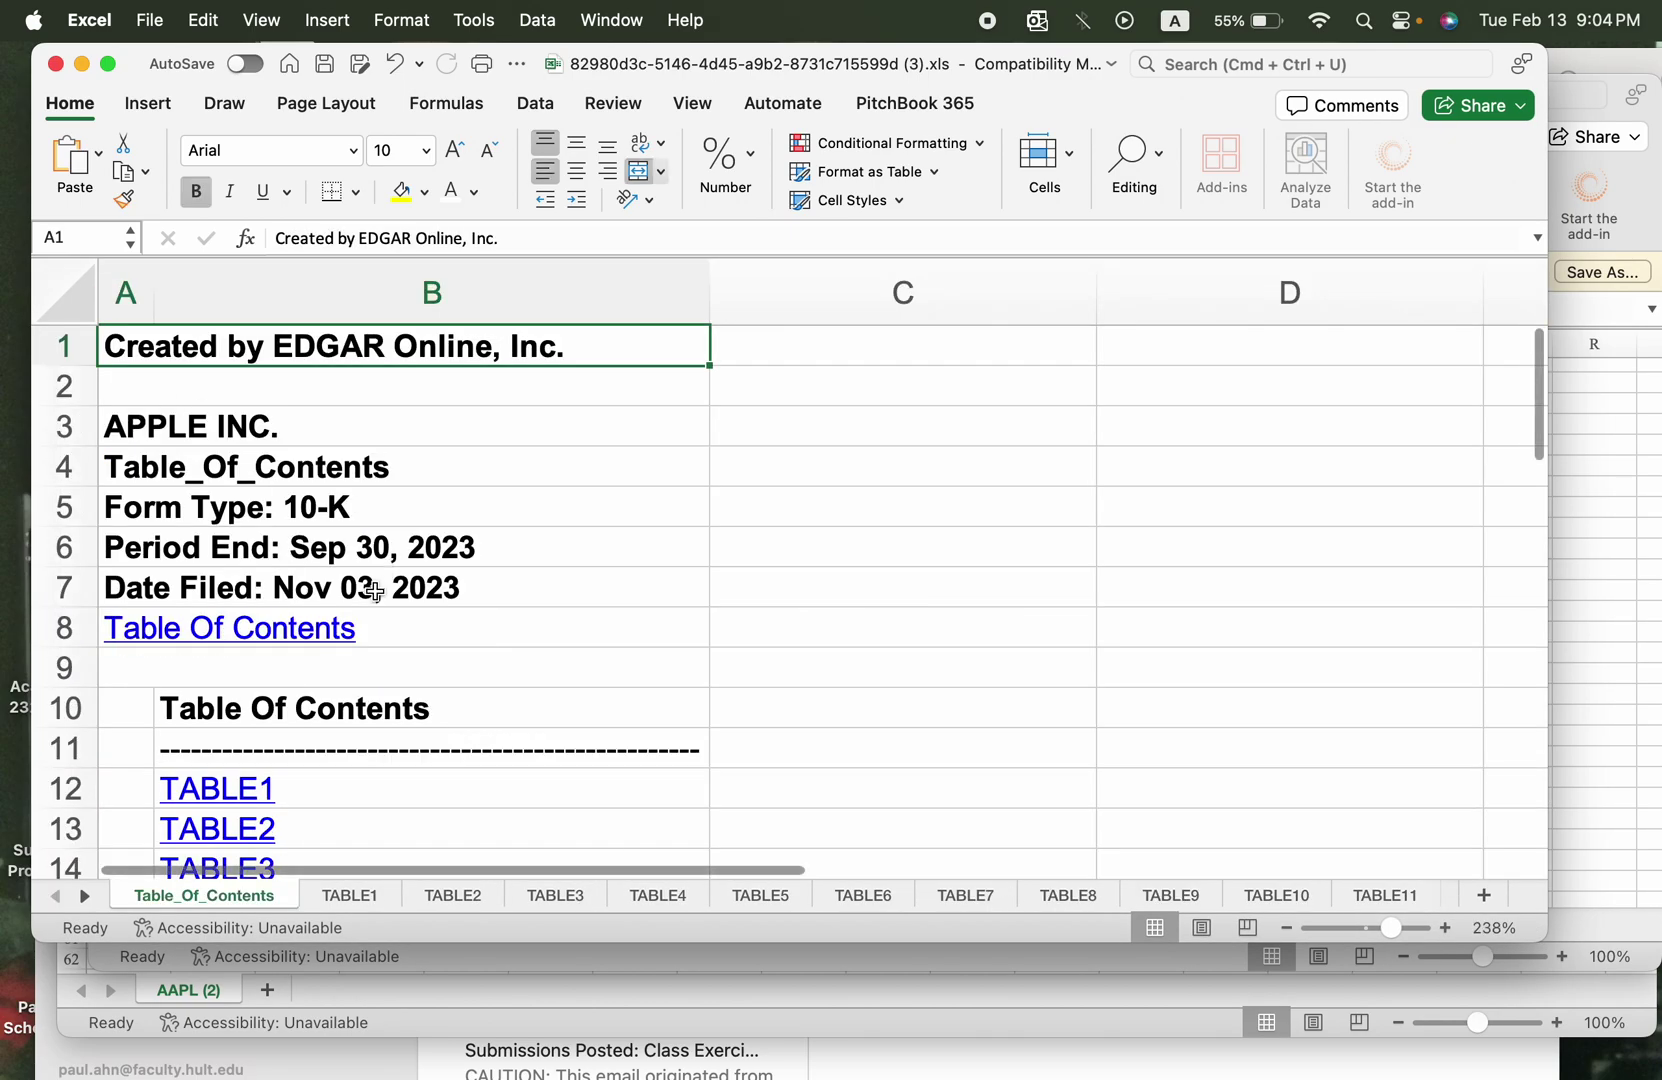
scroll(375, 592, down, 5)
scroll(214, 545, down, 3)
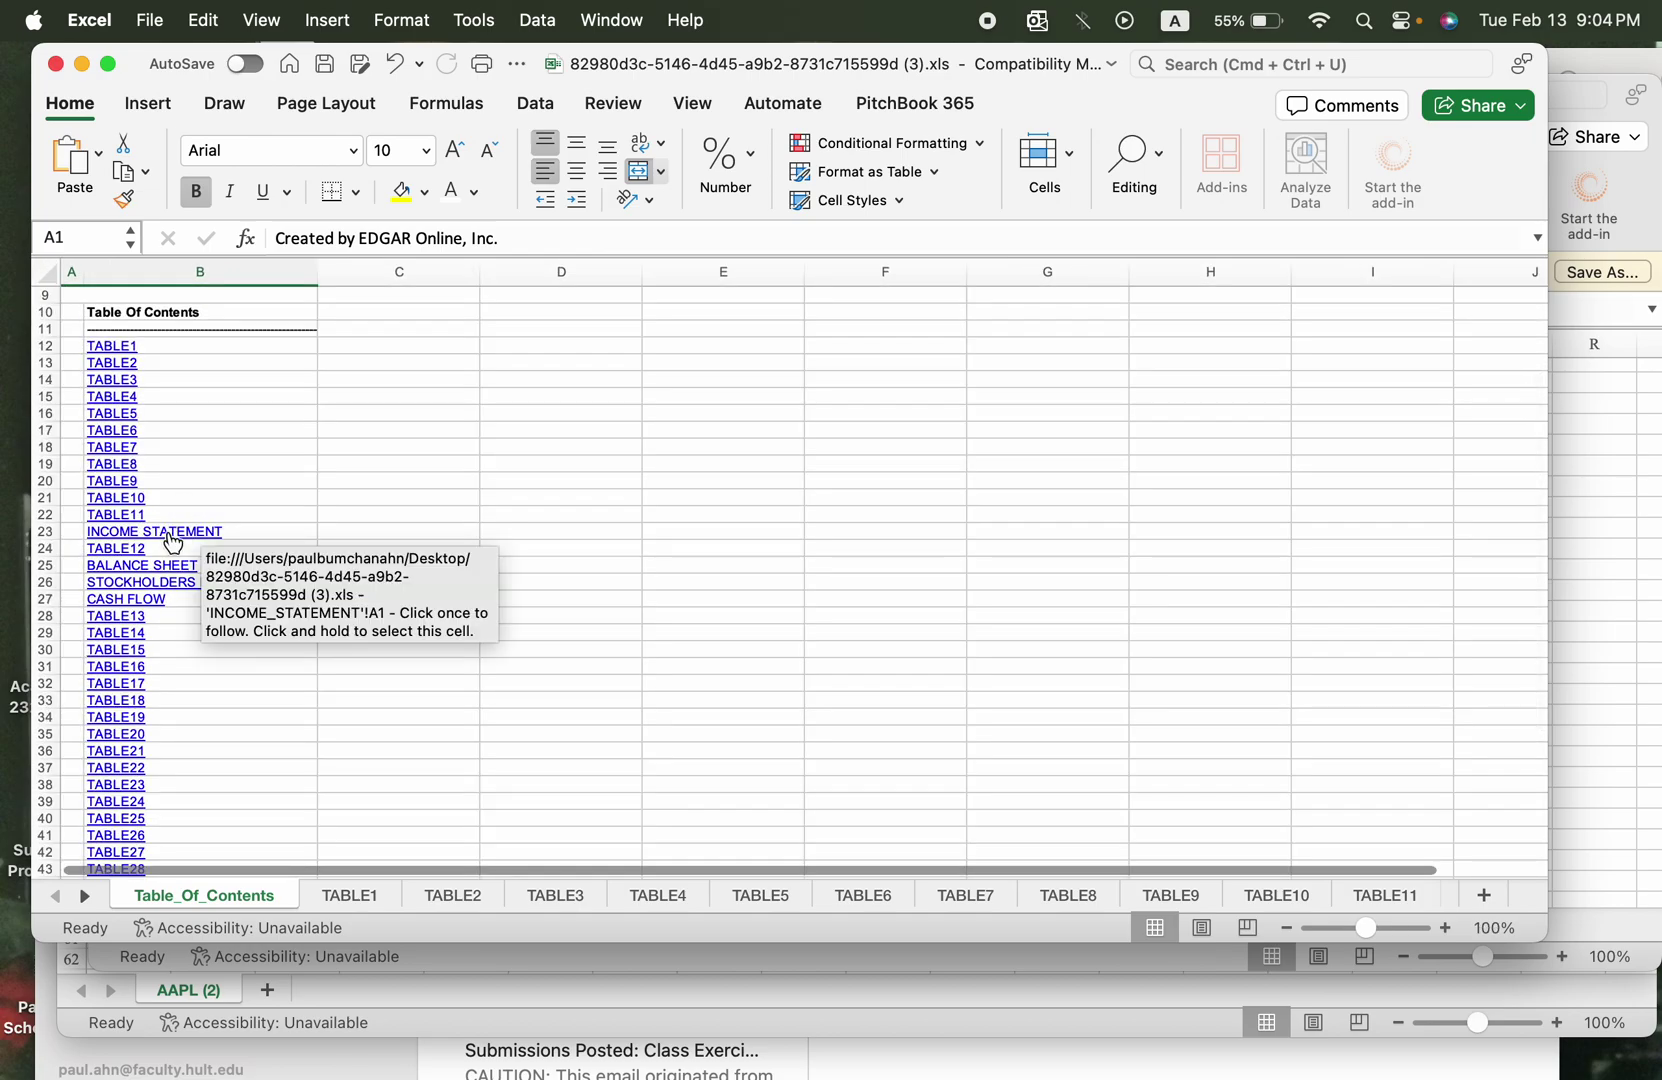
click(173, 540)
- Copy the income statement range B17:D39 with 2023 and 2022 figures
scroll(583, 624, down, 3)
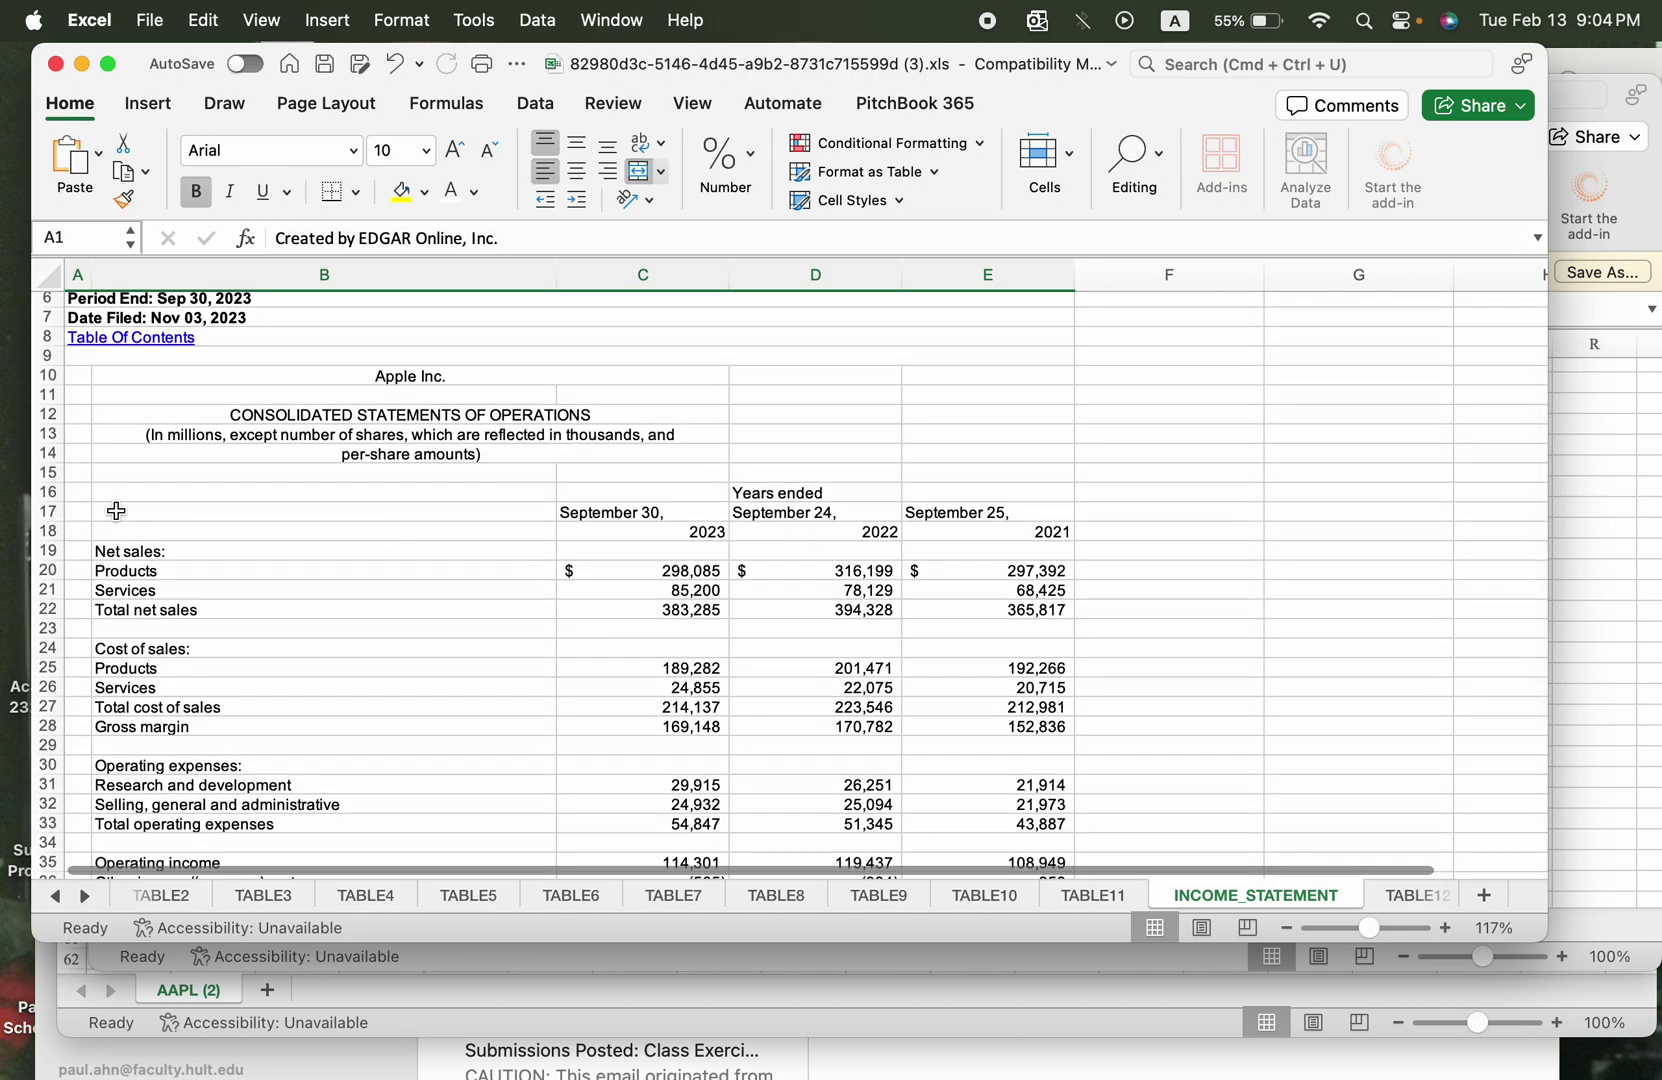
drag(115, 509, 835, 686)
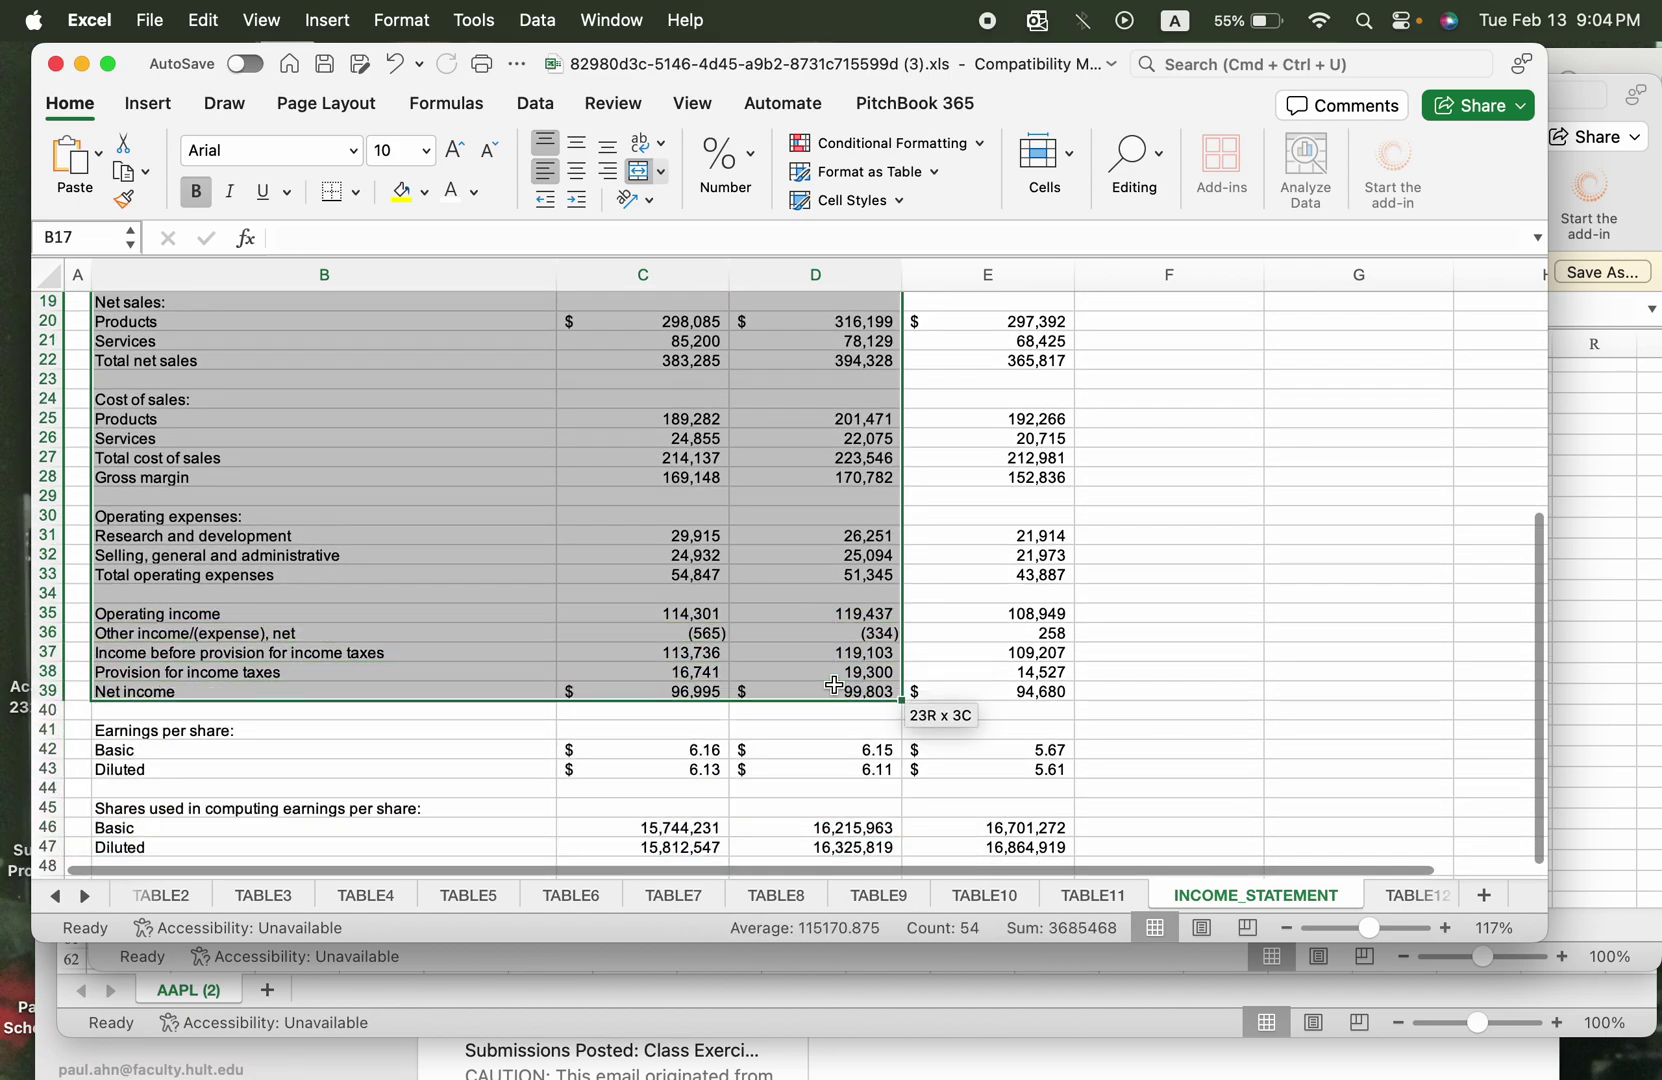
drag(835, 685, 835, 685)
key(super+c)
scroll(908, 722, up, 5)
key(ctrl+Right)
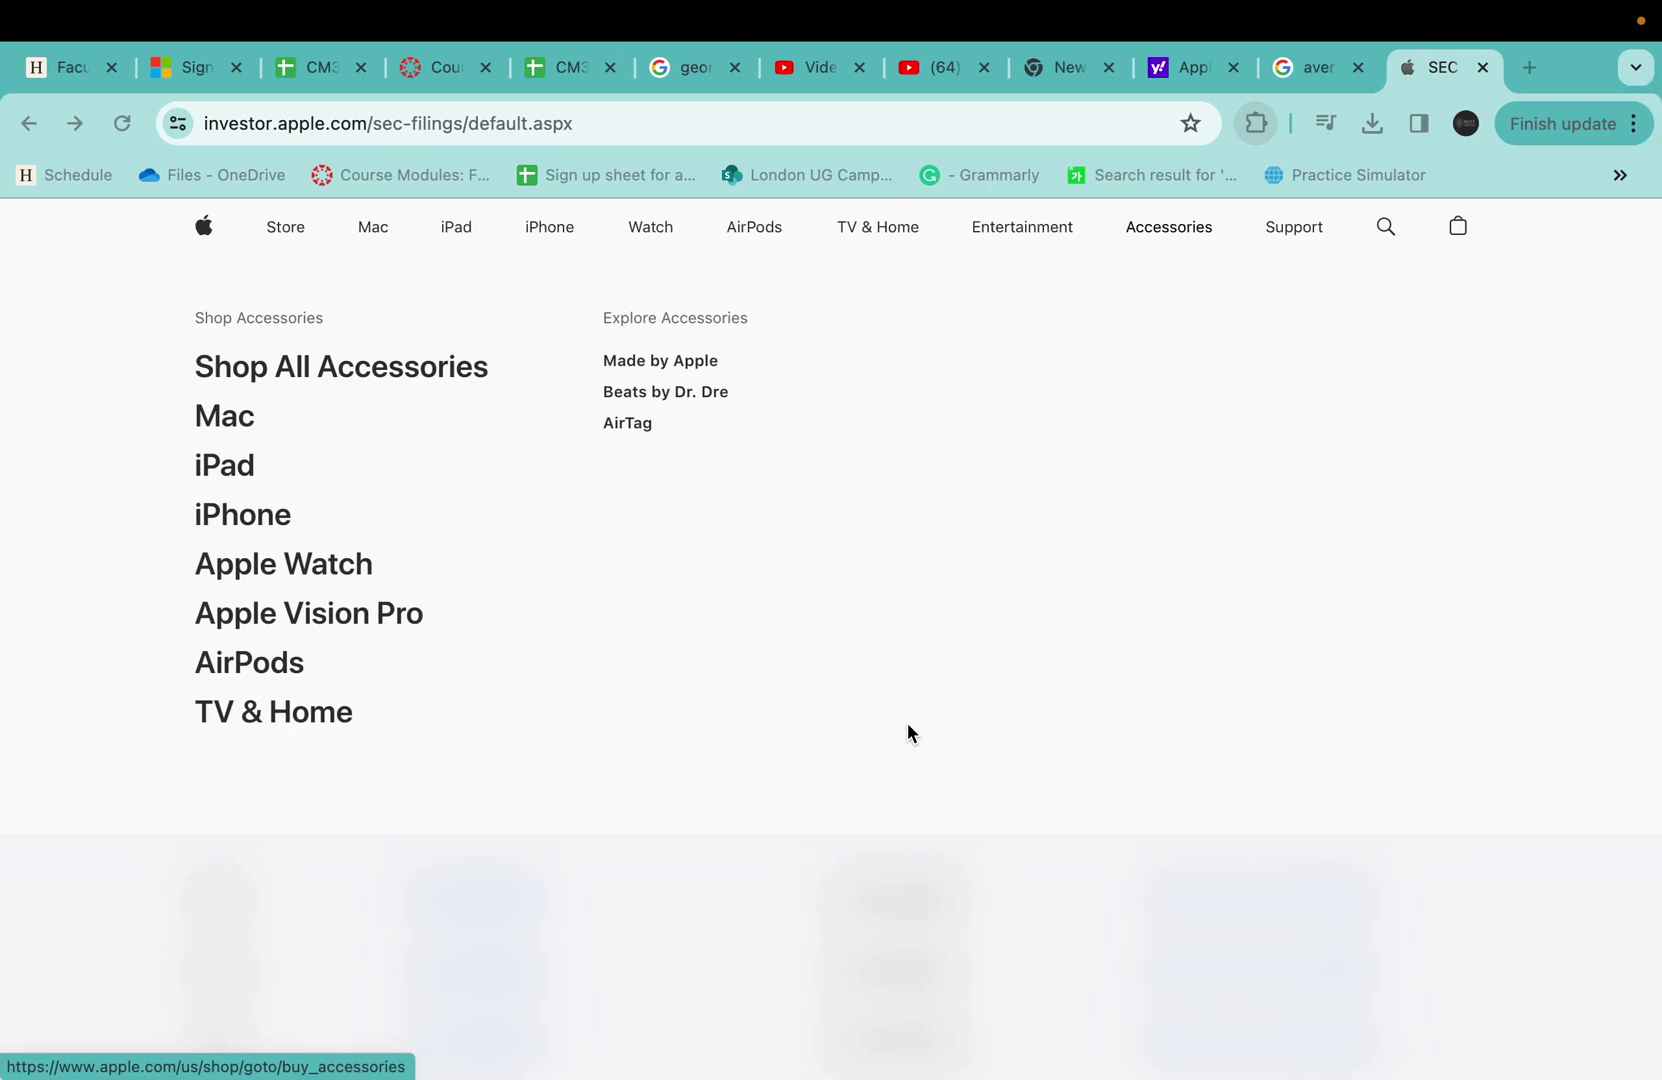
key(ctrl+Left)
- Paste the copied income statement into the WACC sheet at N7
click(993, 367)
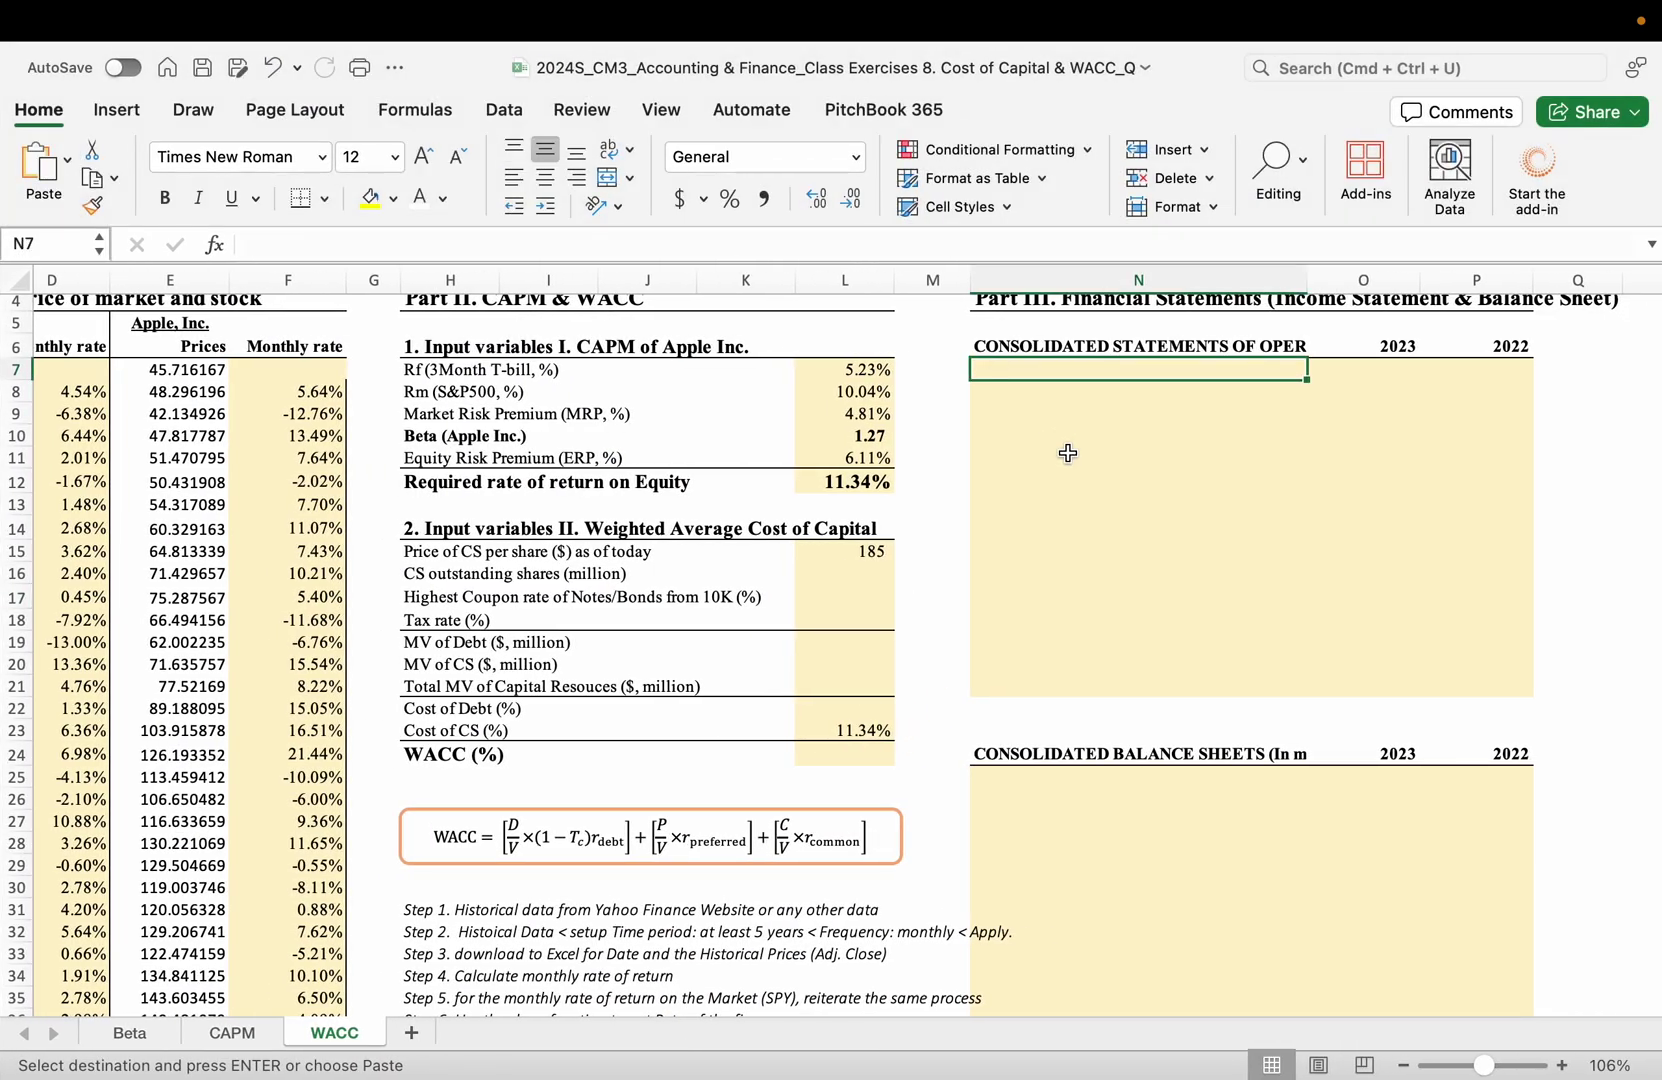
key(super+v)
click(1184, 912)
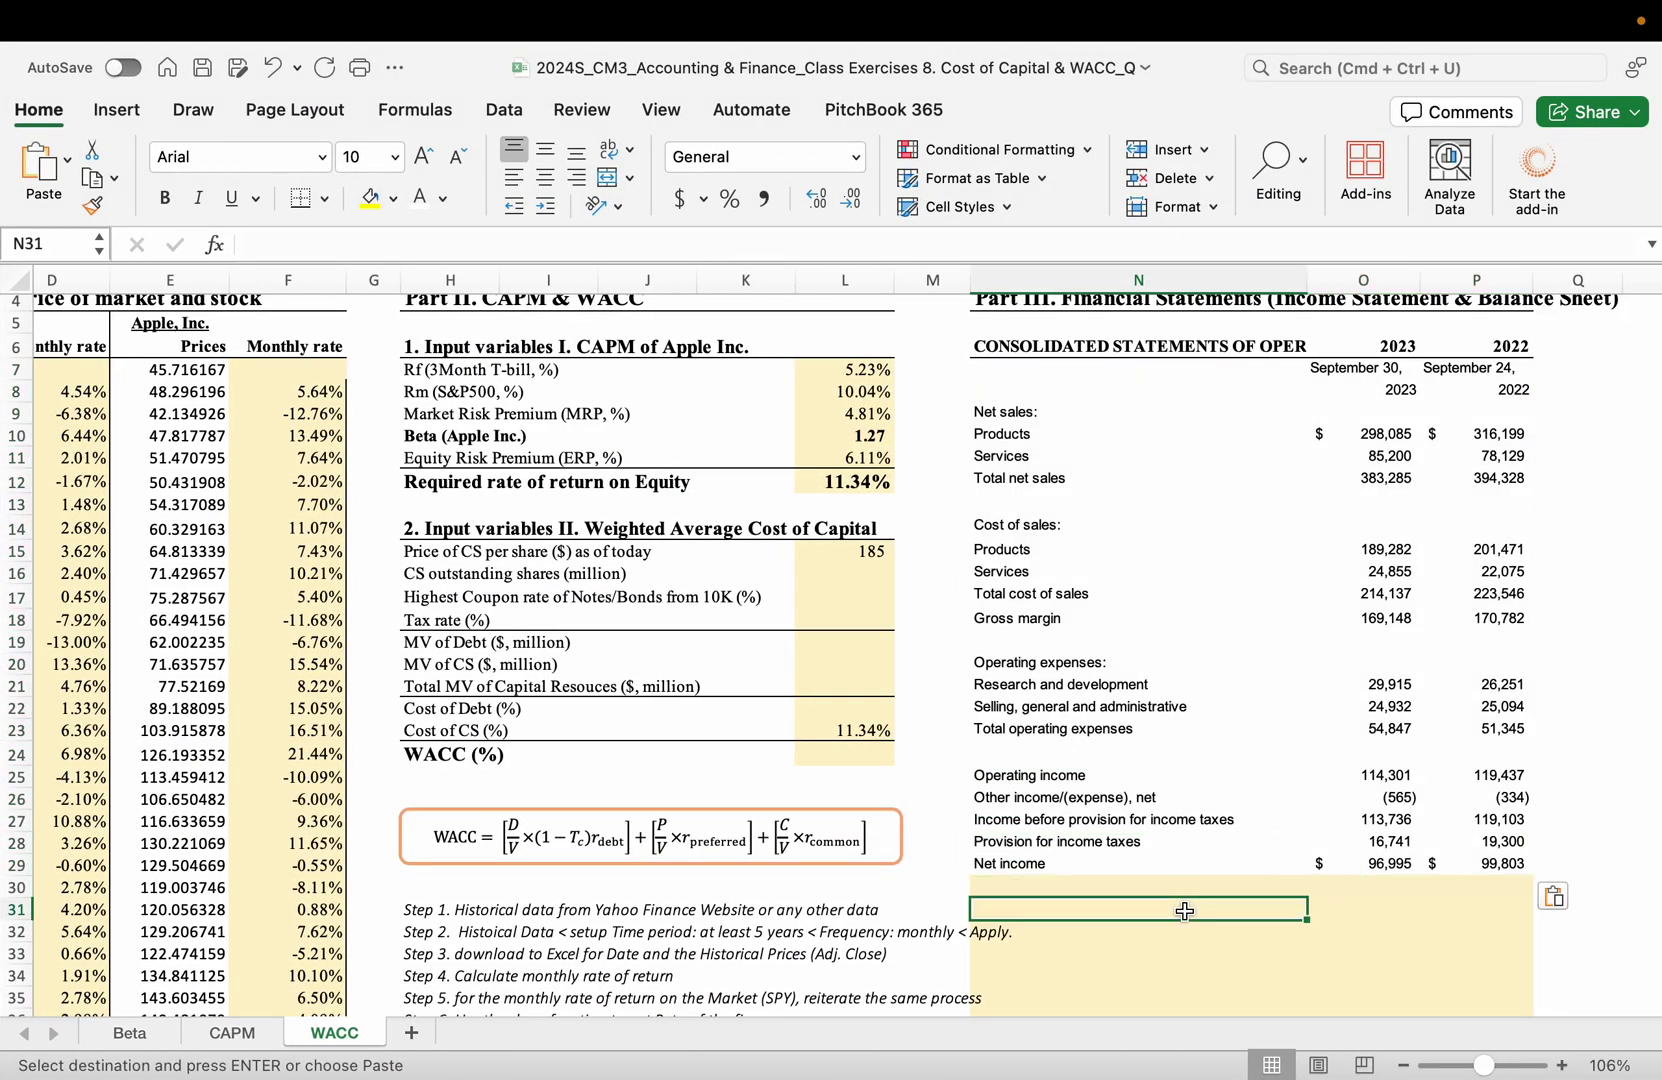
key(ctrl+Right)
key(ctrl+Left)
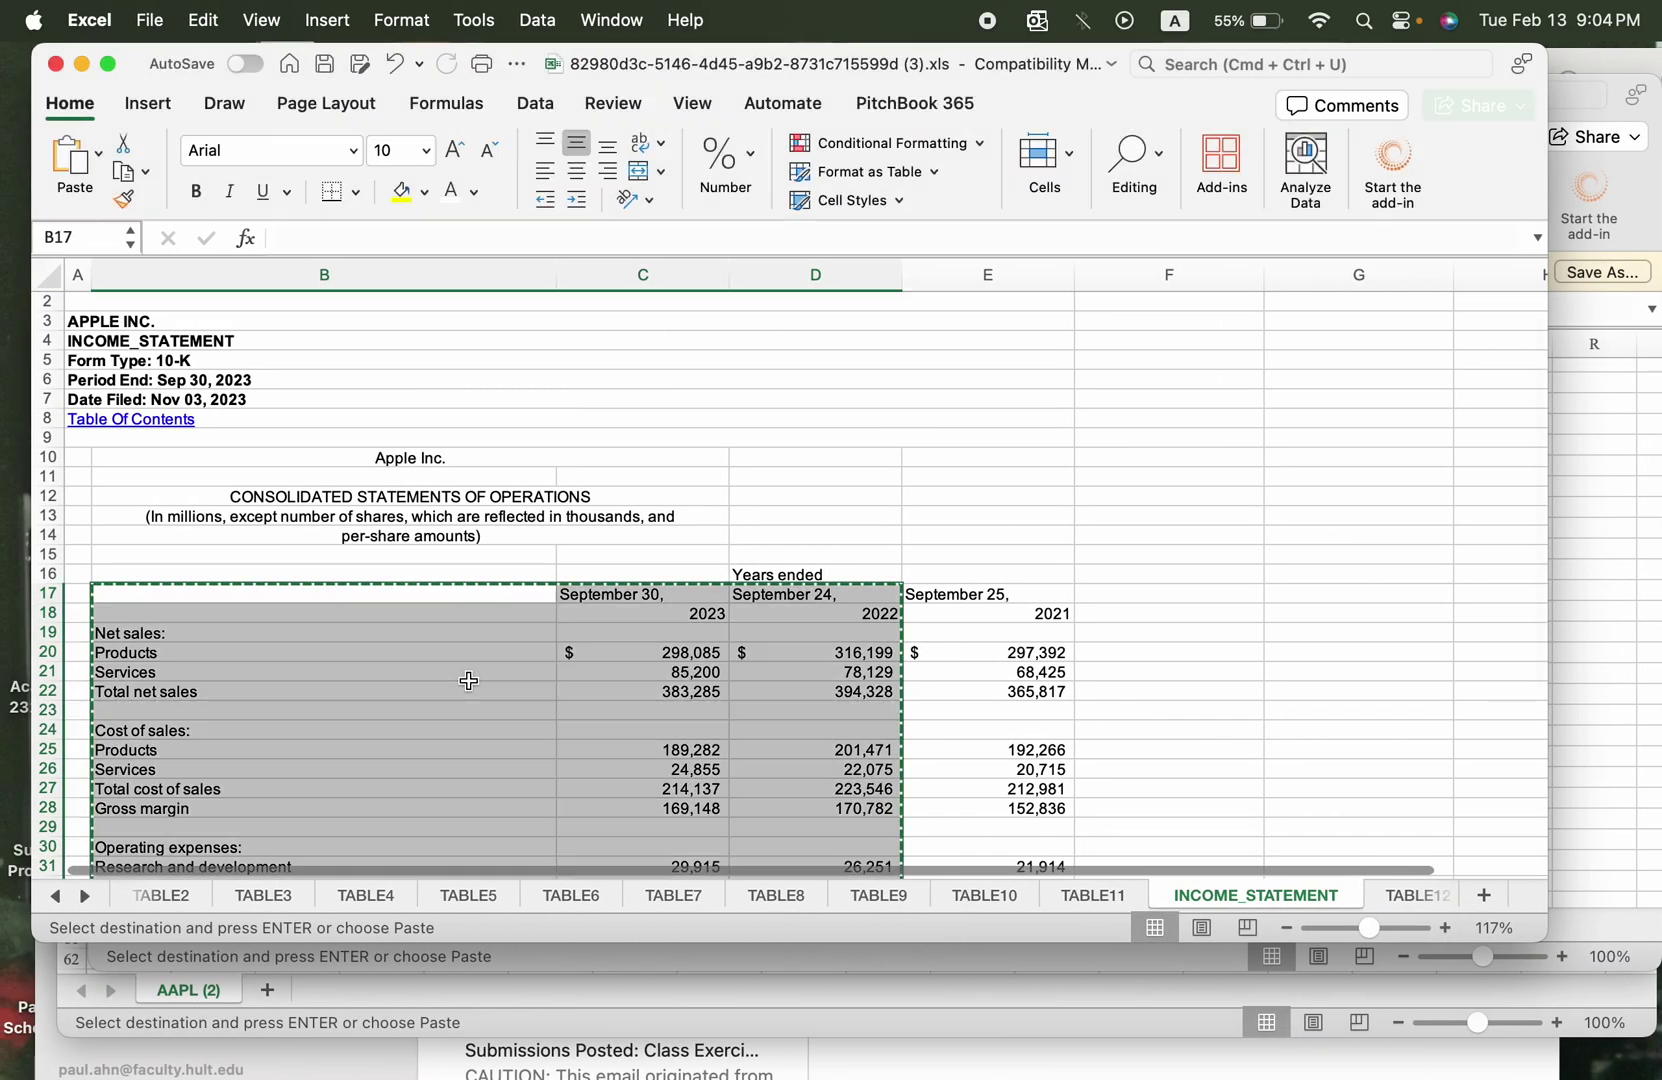
- Copy the 10-K BALANCE_SHEET range B16:D62
click(183, 428)
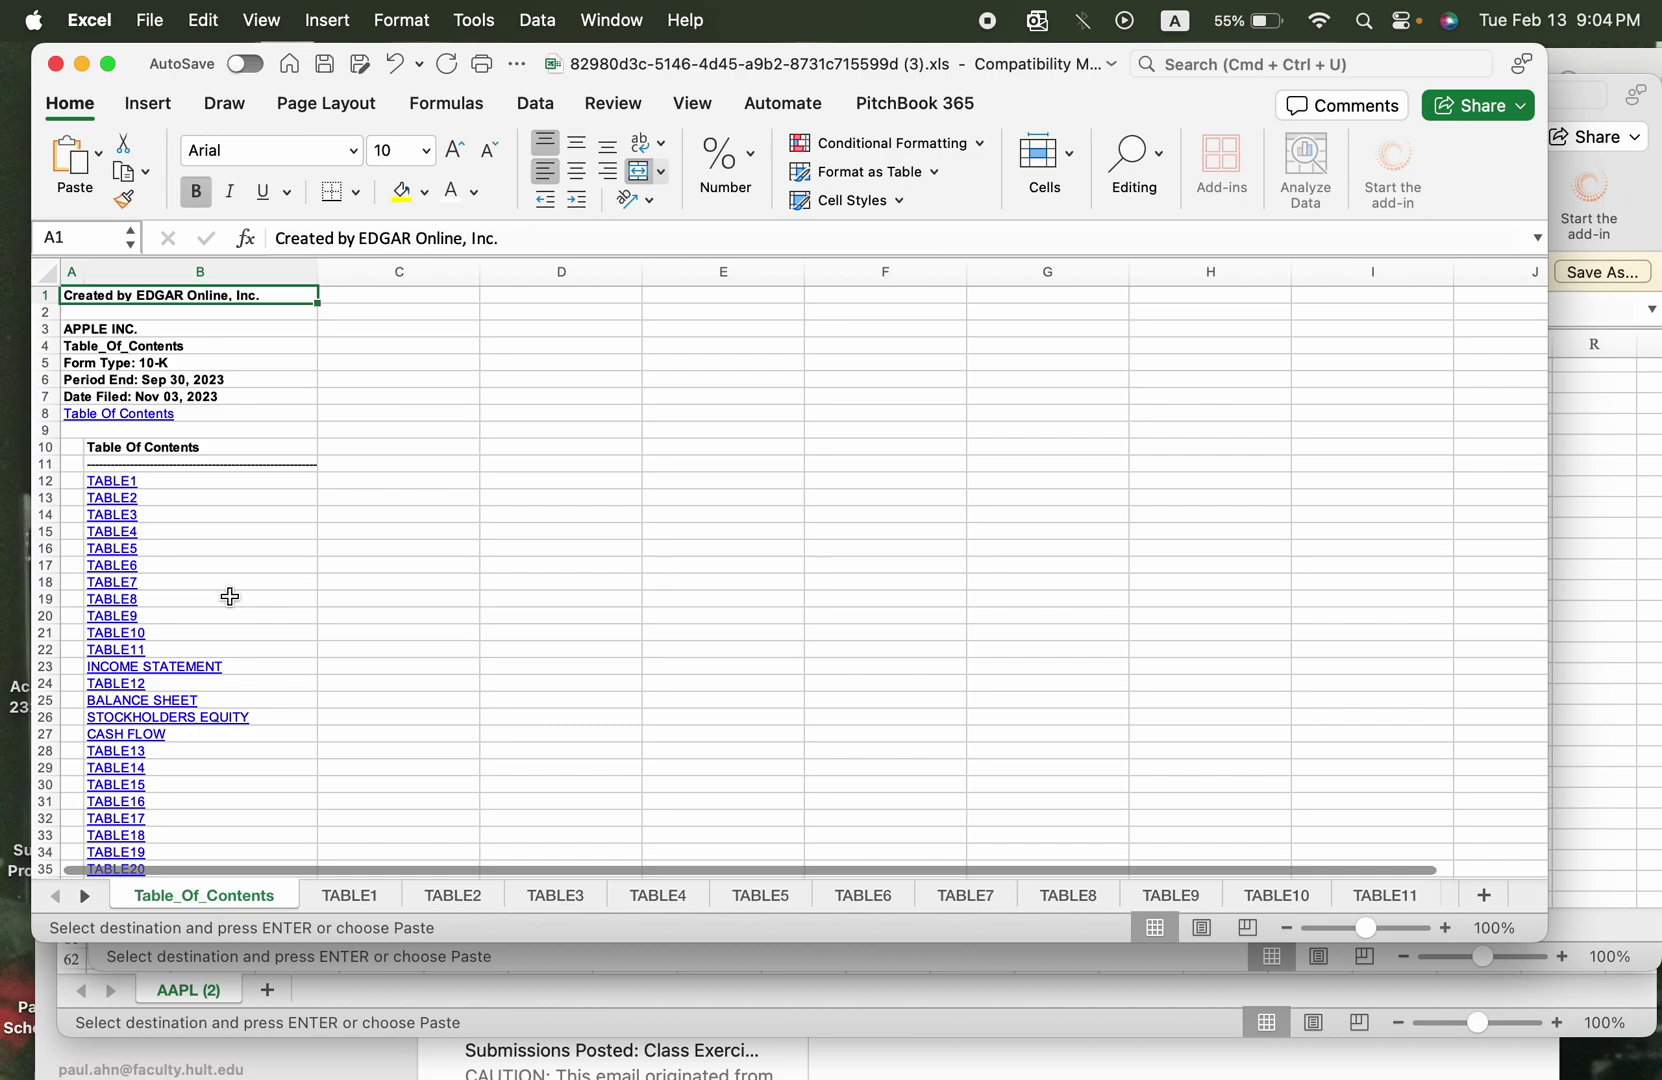
scroll(229, 597, down, 1)
click(177, 655)
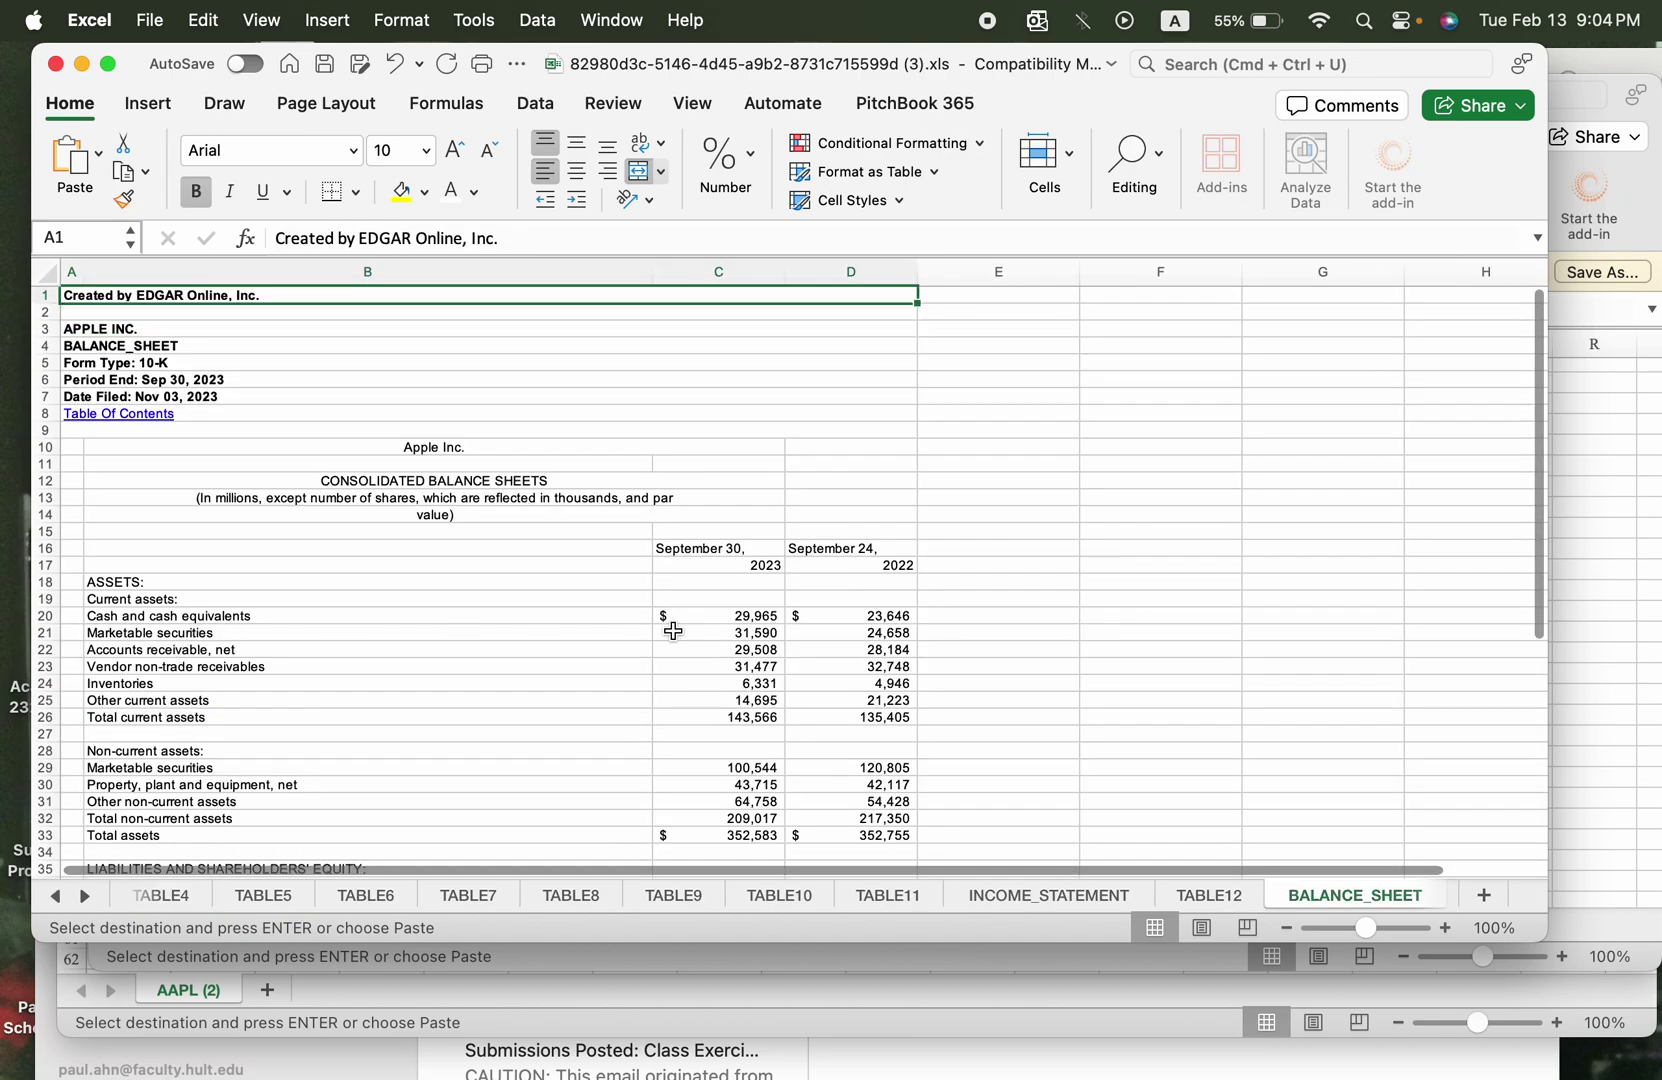
scroll(640, 630, down, 2)
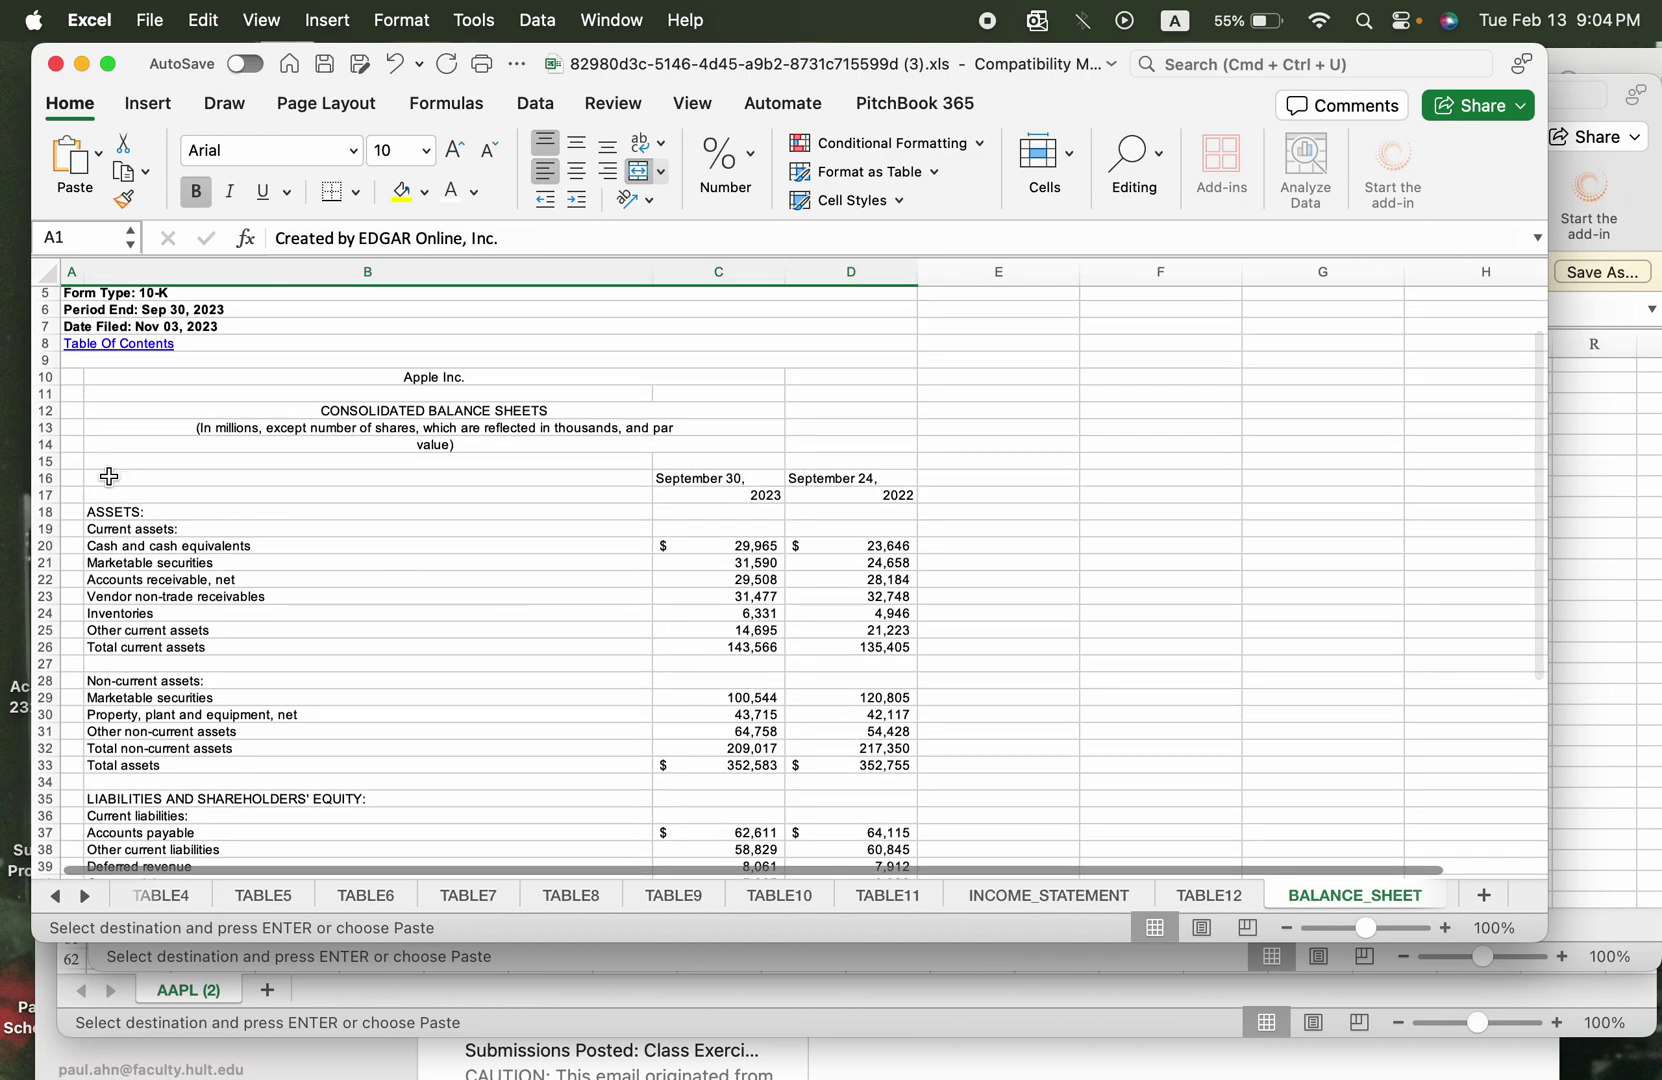
drag(109, 473, 885, 820)
key(super+c)
scroll(1046, 766, up, 10)
- Paste the balance sheet into the WACC sheet at N31, below the income statement
key(ctrl+Right)
key(ctrl+Right)
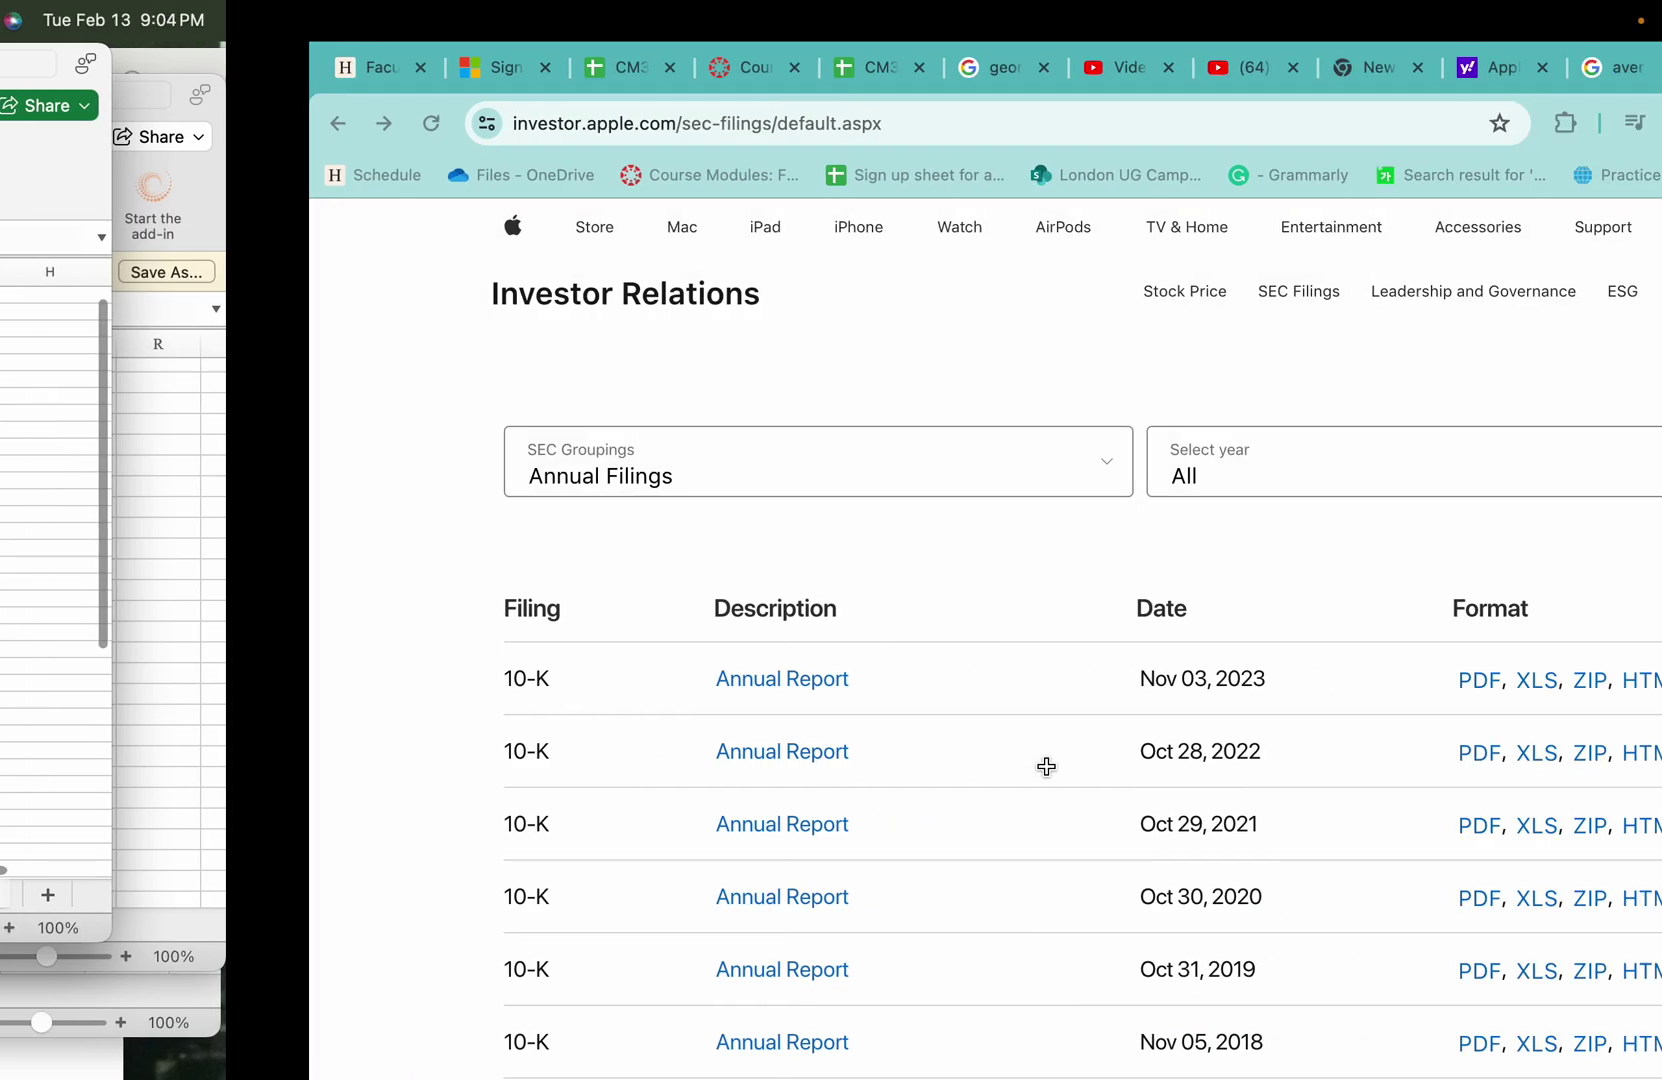
scroll(1068, 520, down, 4)
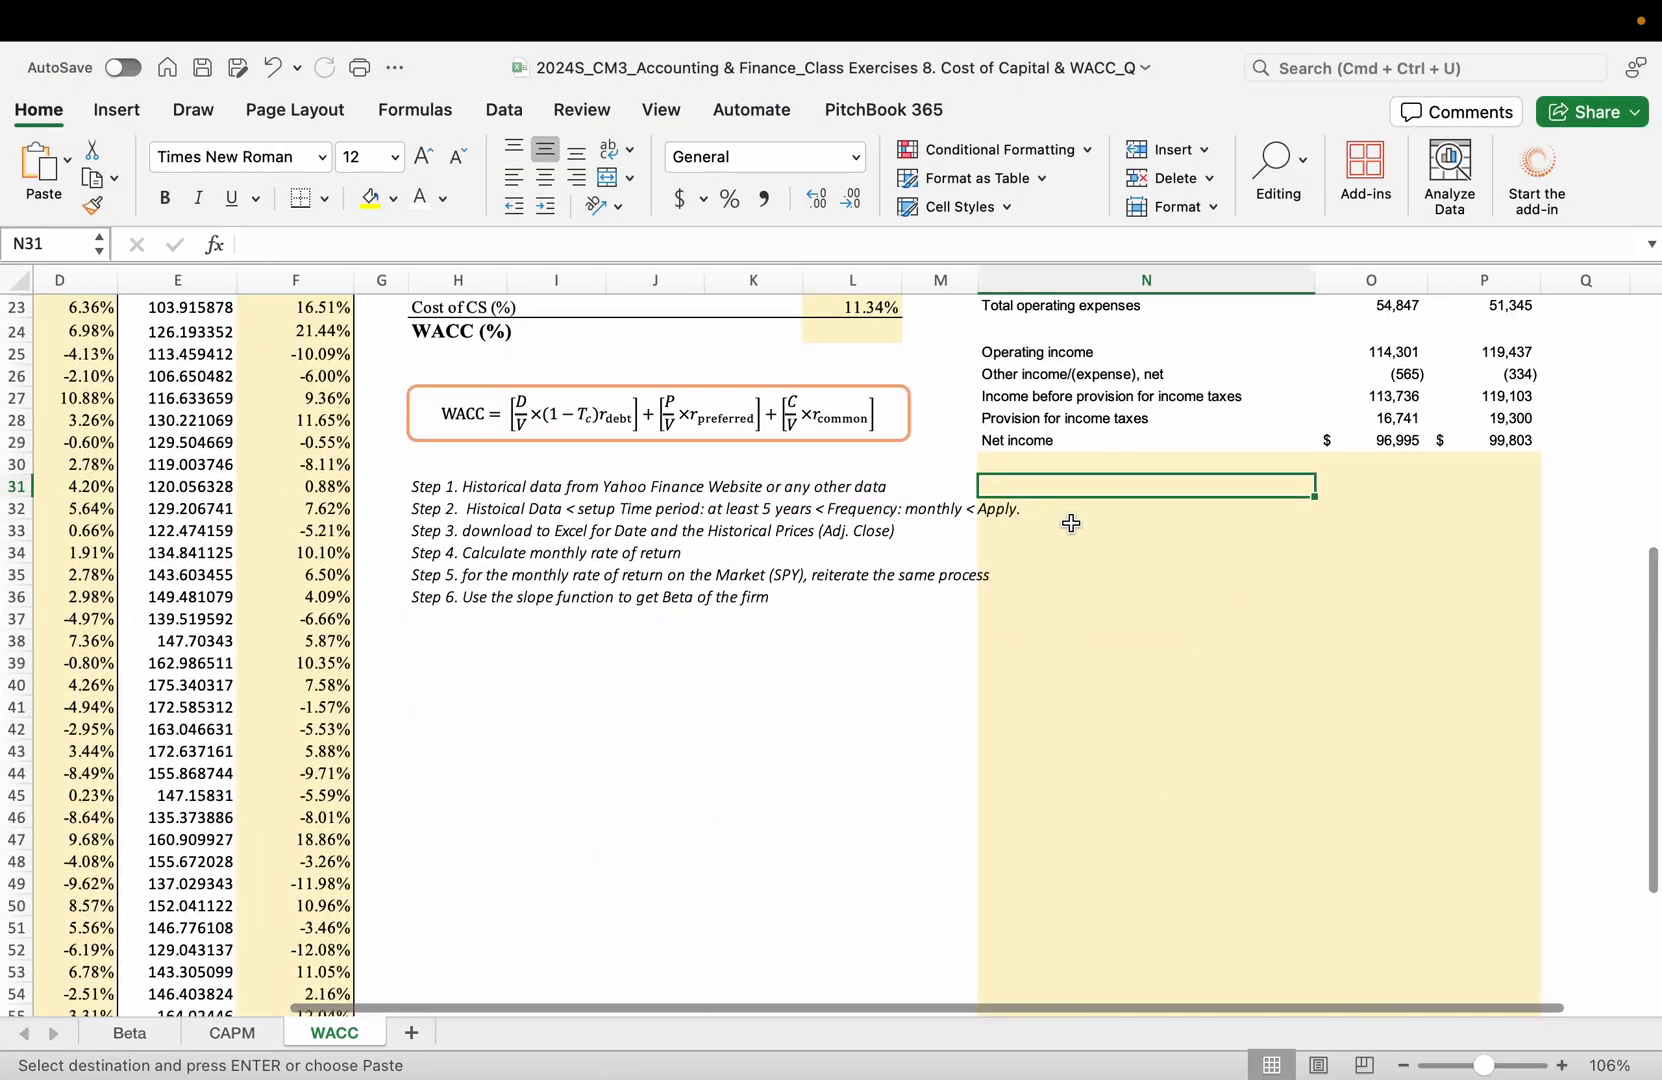
key(super+v)
scroll(1168, 664, down, 5)
scroll(1168, 664, up, 10)
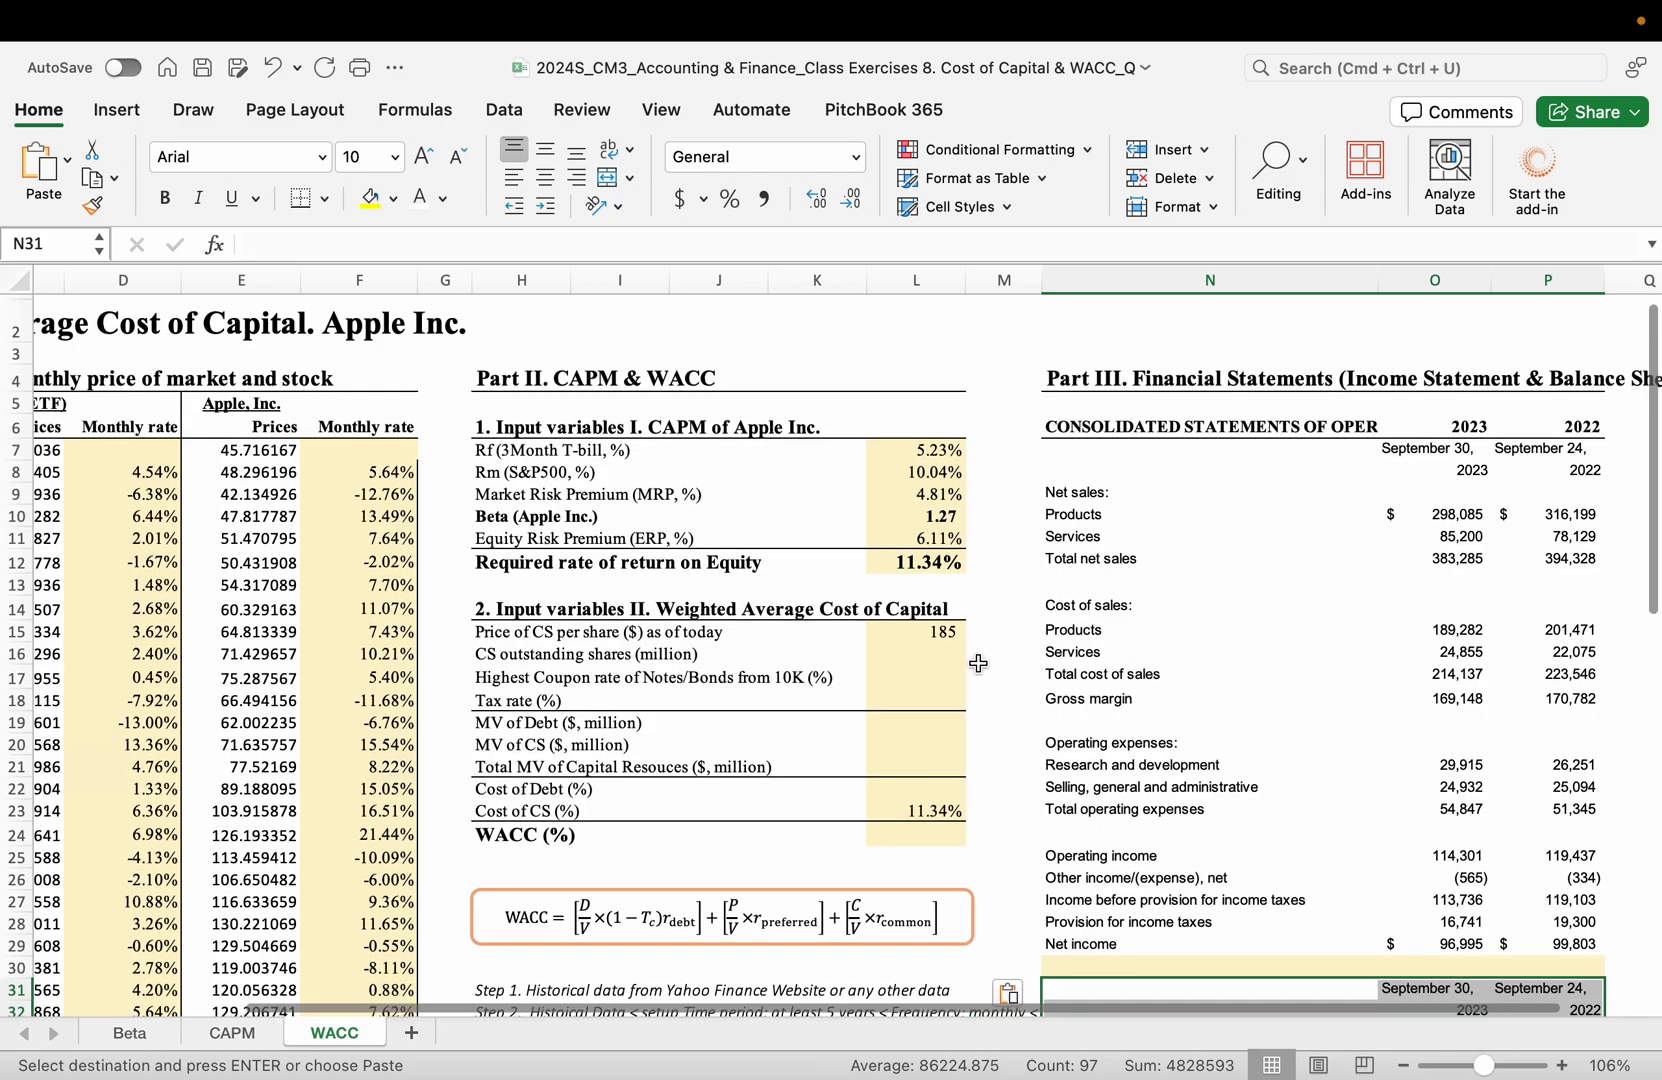
- Start a formula in L16 pointing at the pasted share-count note
click(921, 651)
text(=)
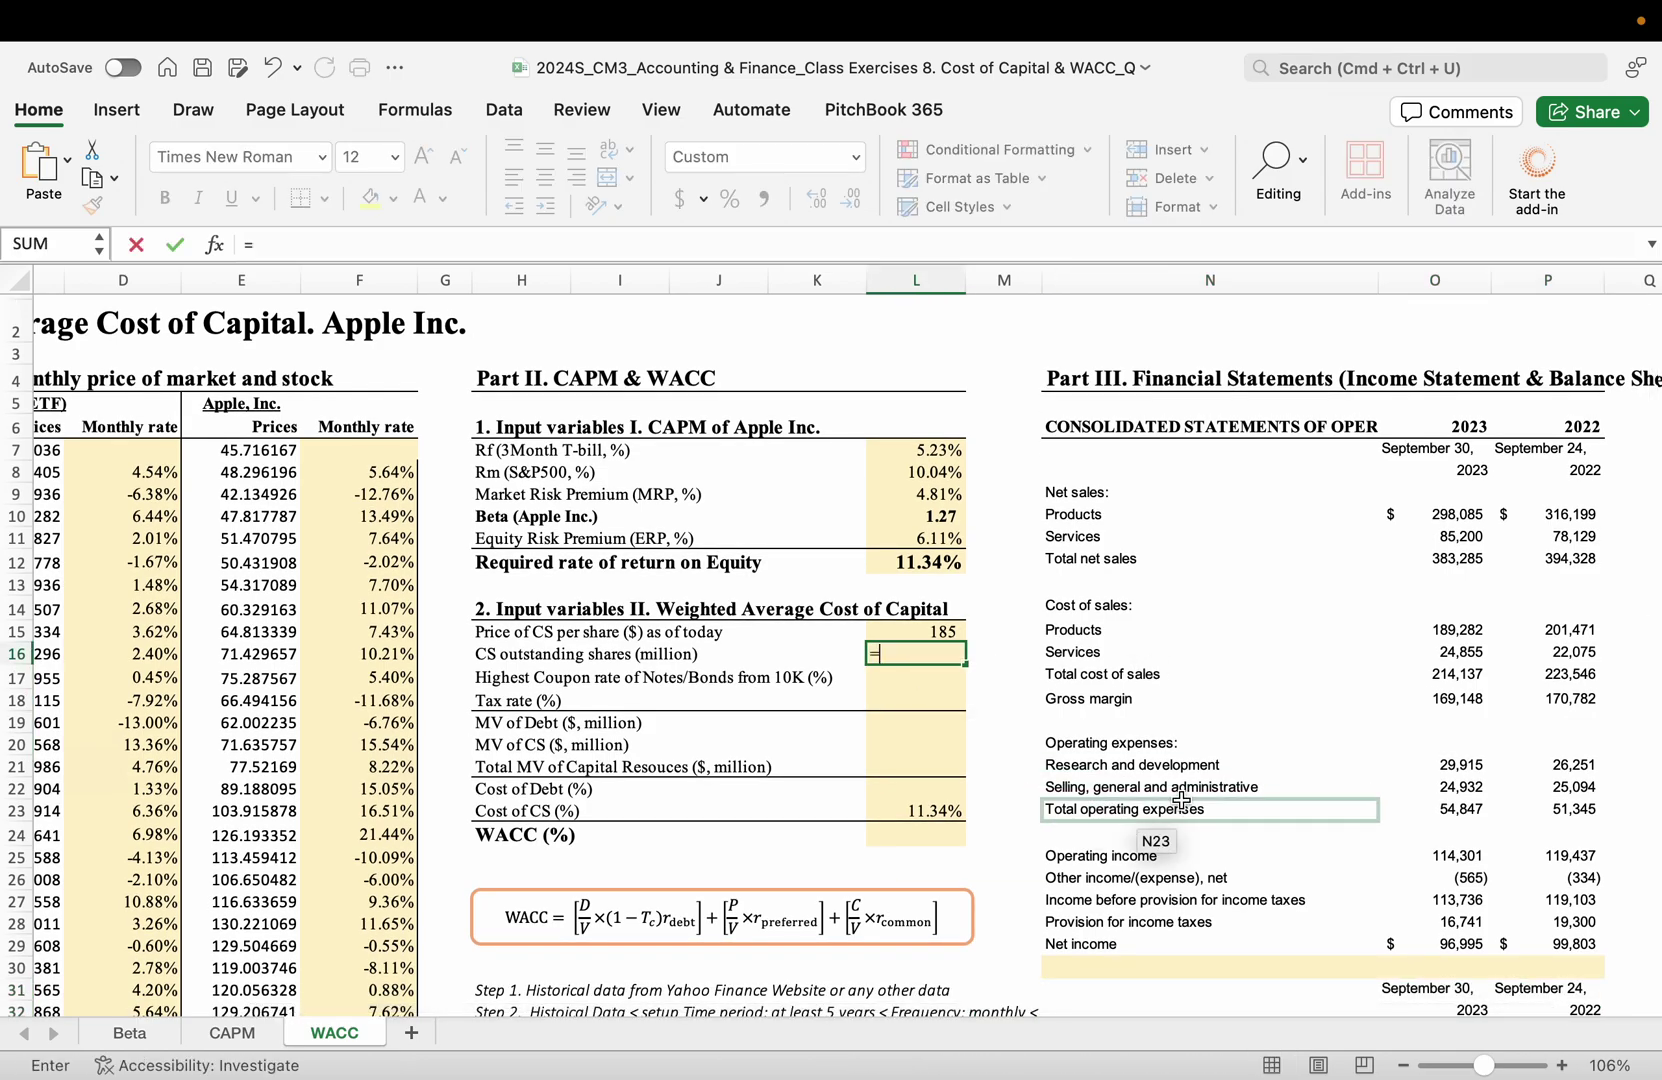
scroll(1181, 800, down, 9)
scroll(1181, 800, down, 8)
scroll(1180, 797, up, 3)
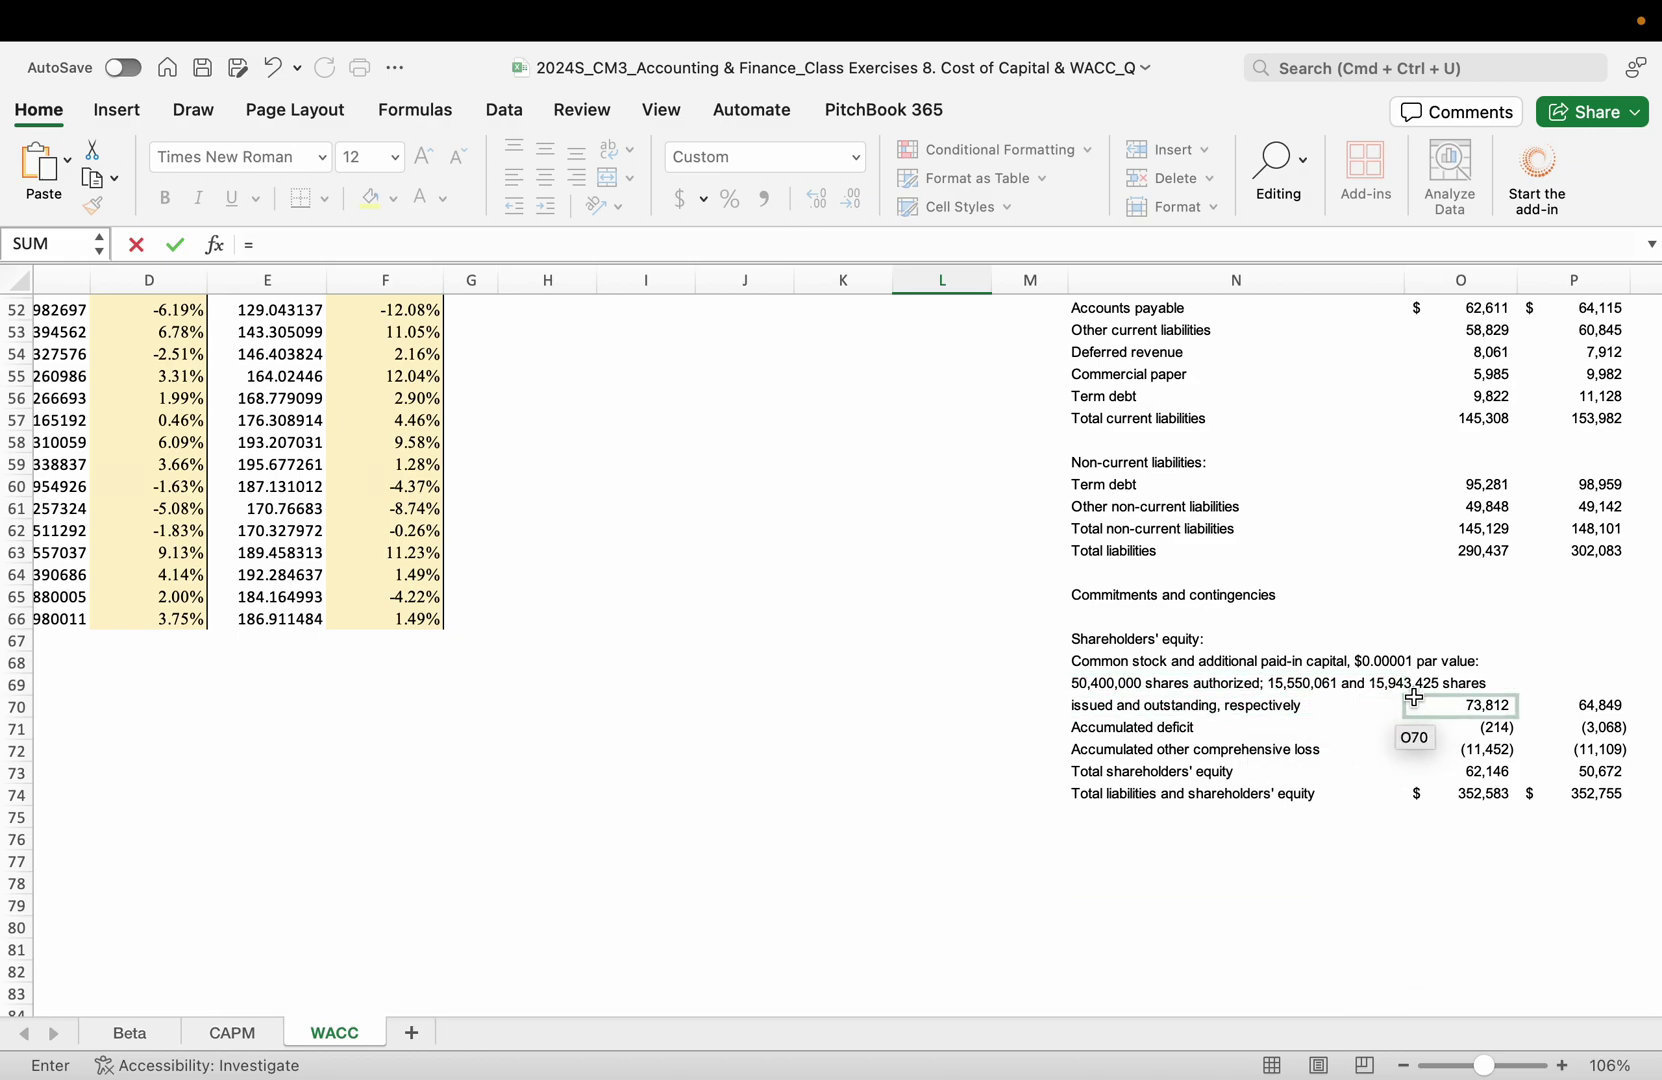
click(1358, 661)
scroll(1358, 660, up, 15)
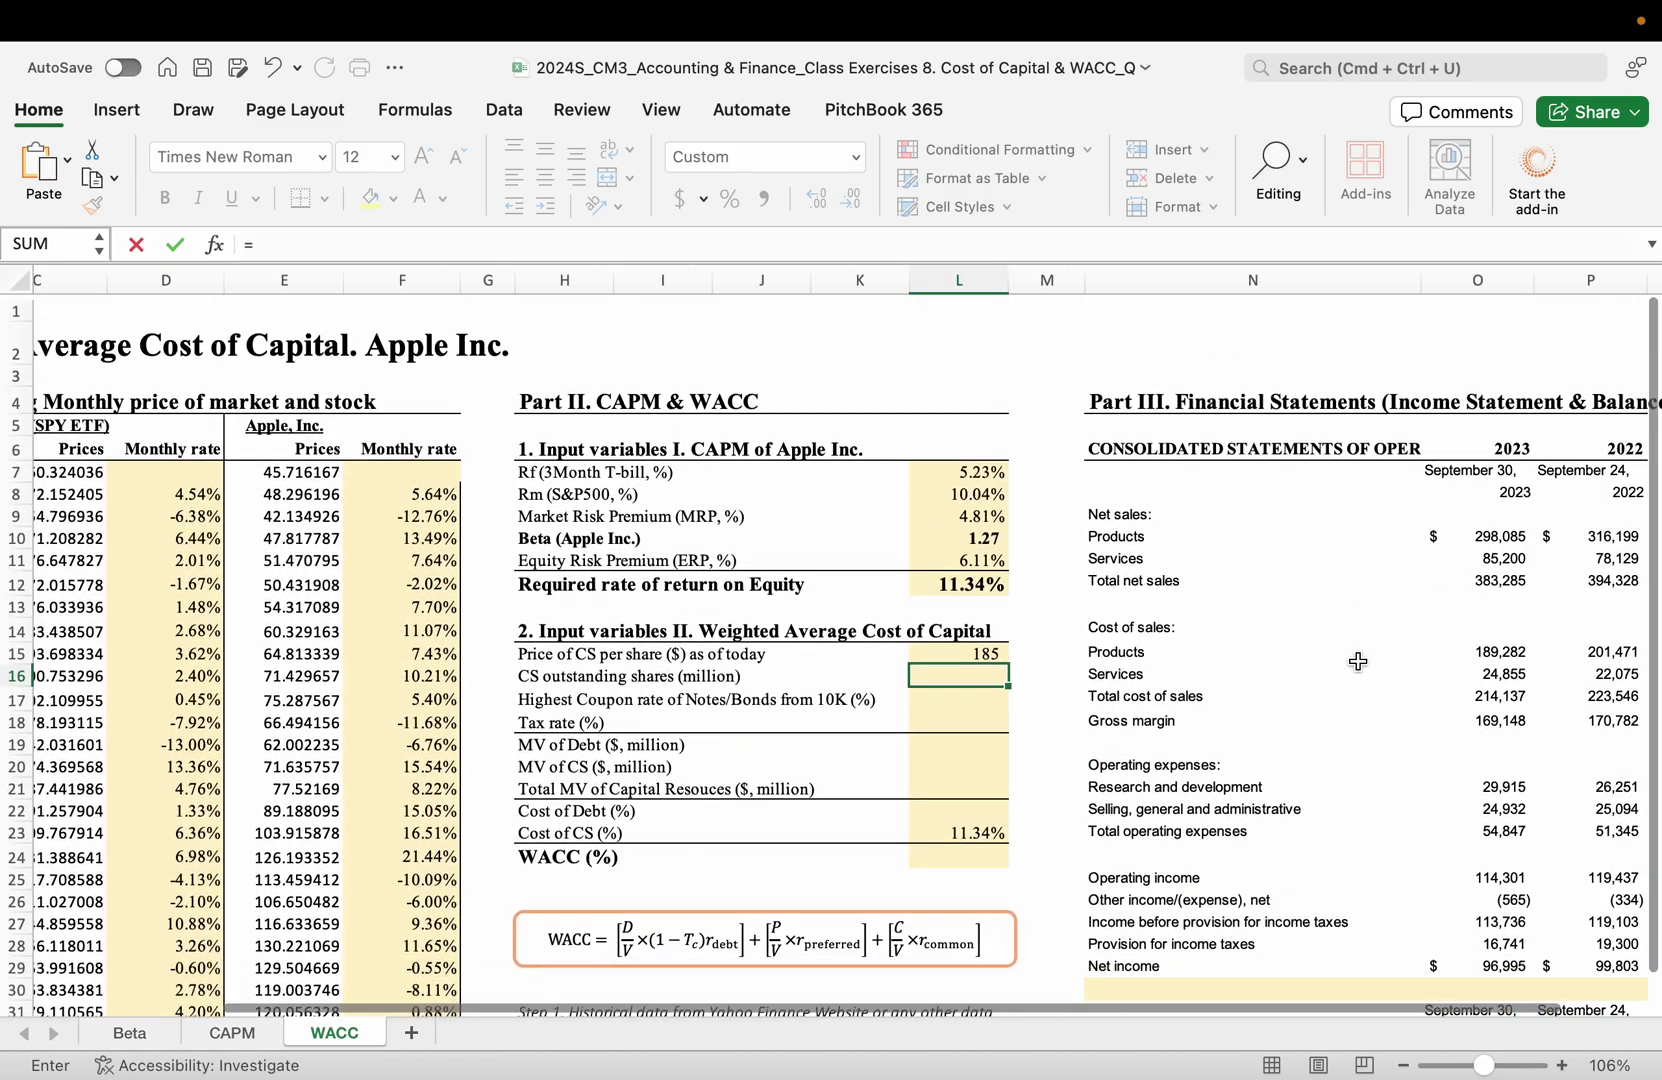
- Look up Apple's shares outstanding in the 10-K workbook and SEC filings
key(ctrl+Left)
key(ctrl+Left)
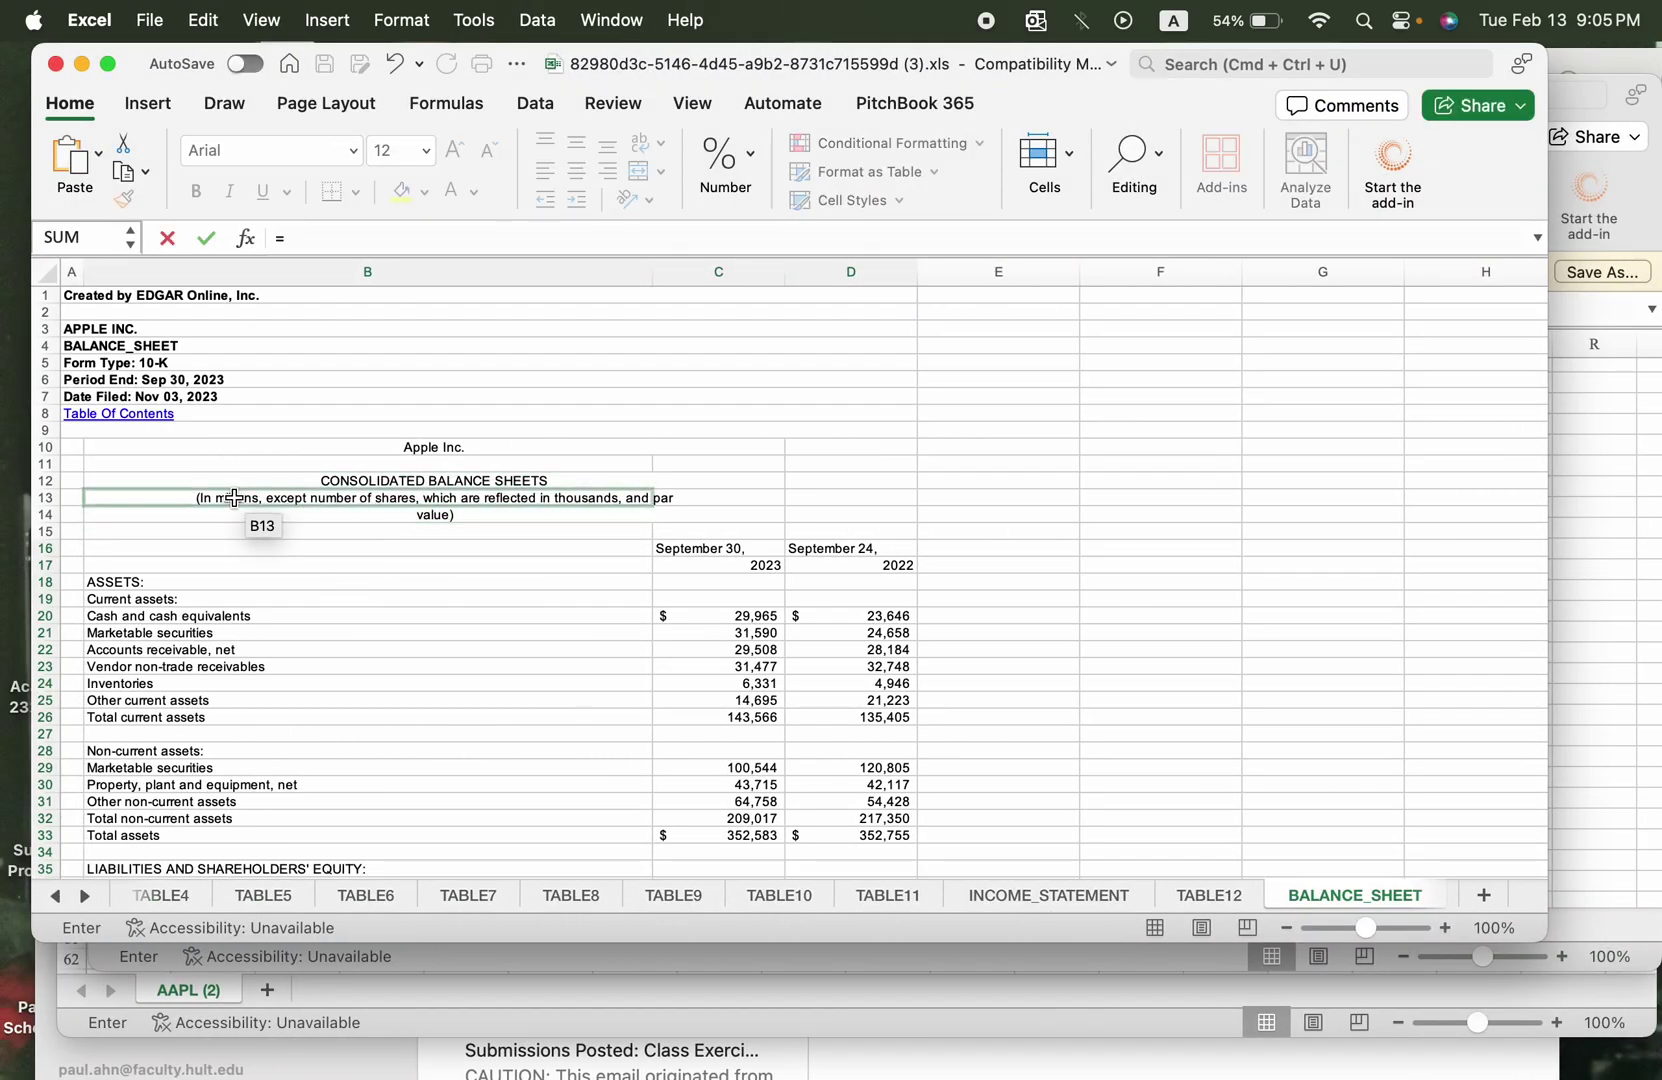
scroll(508, 625, down, 12)
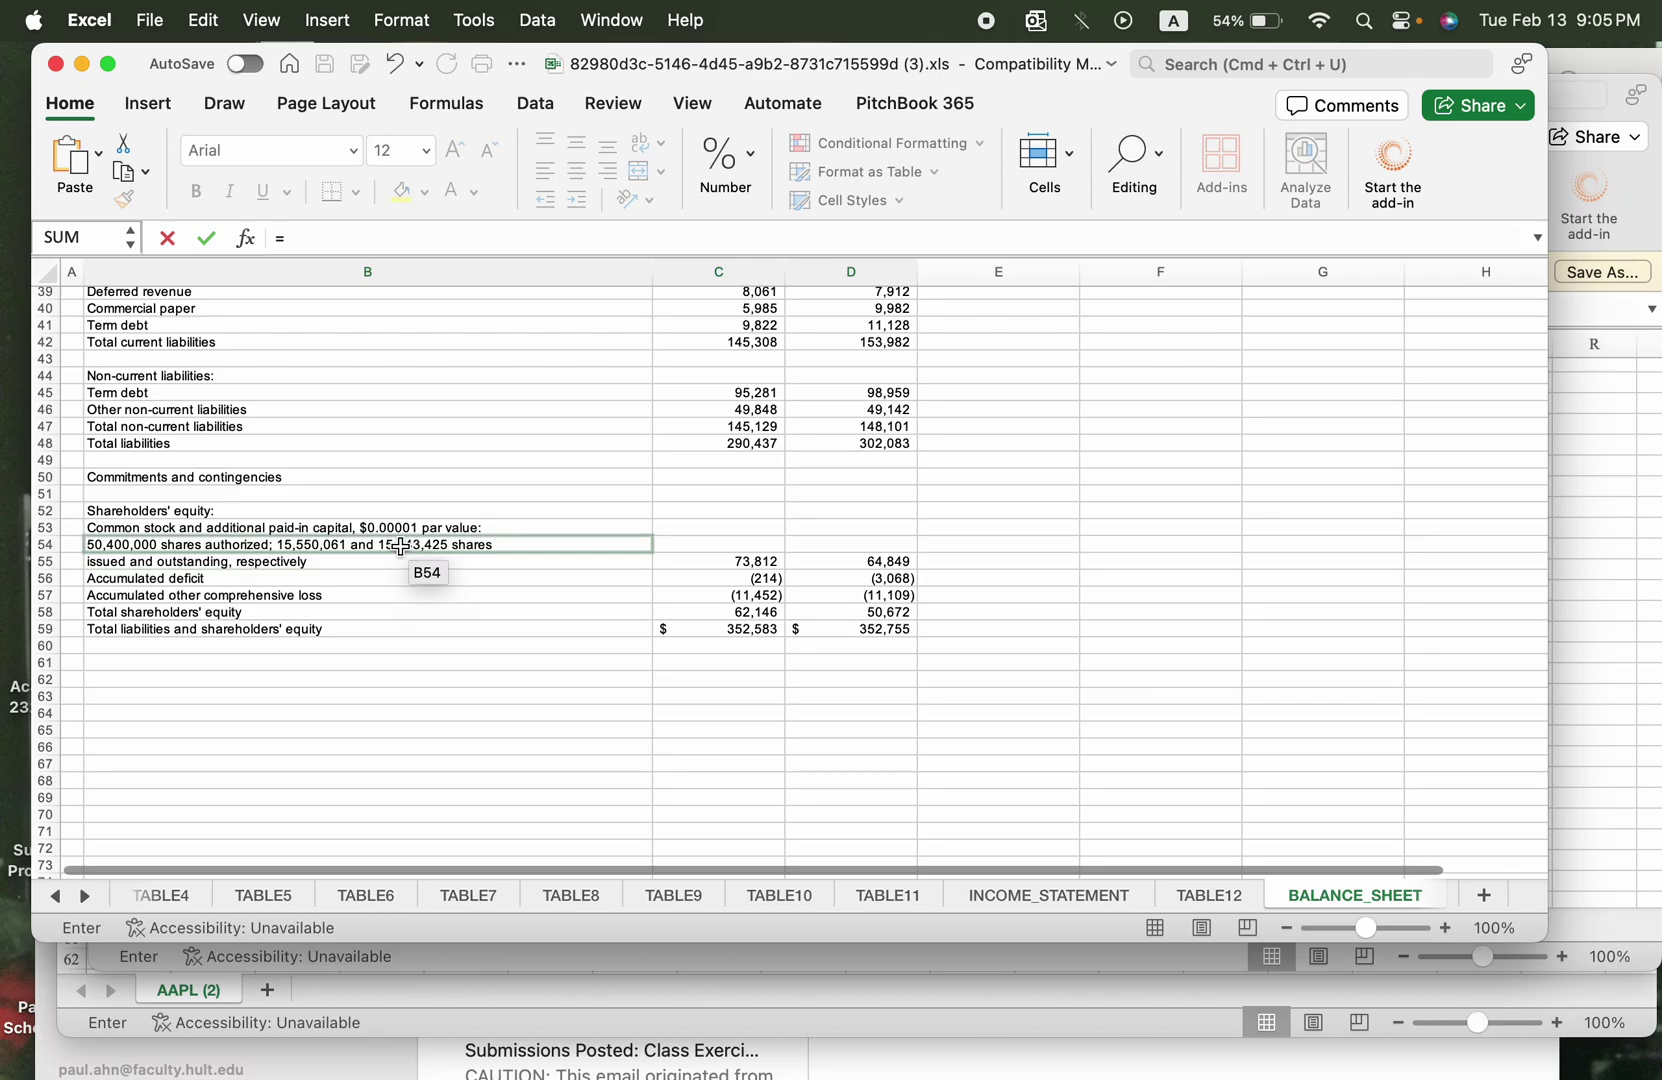
scroll(542, 530, up, 12)
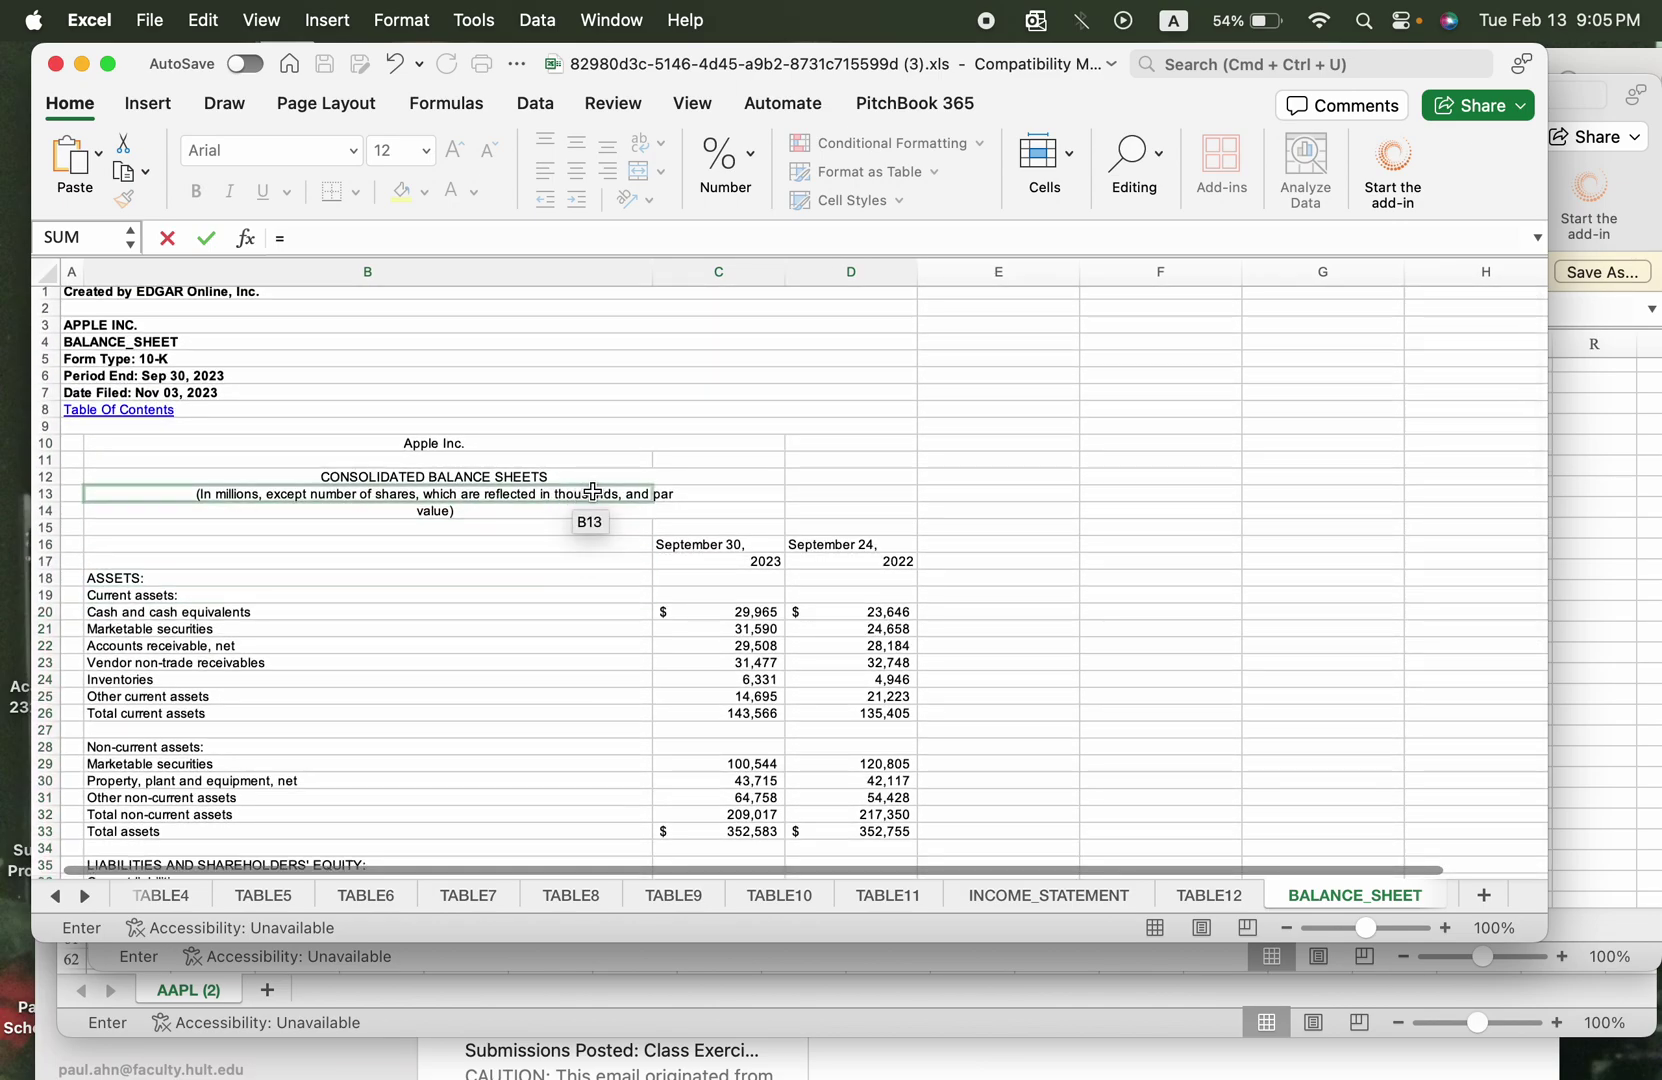
key(ctrl+Right)
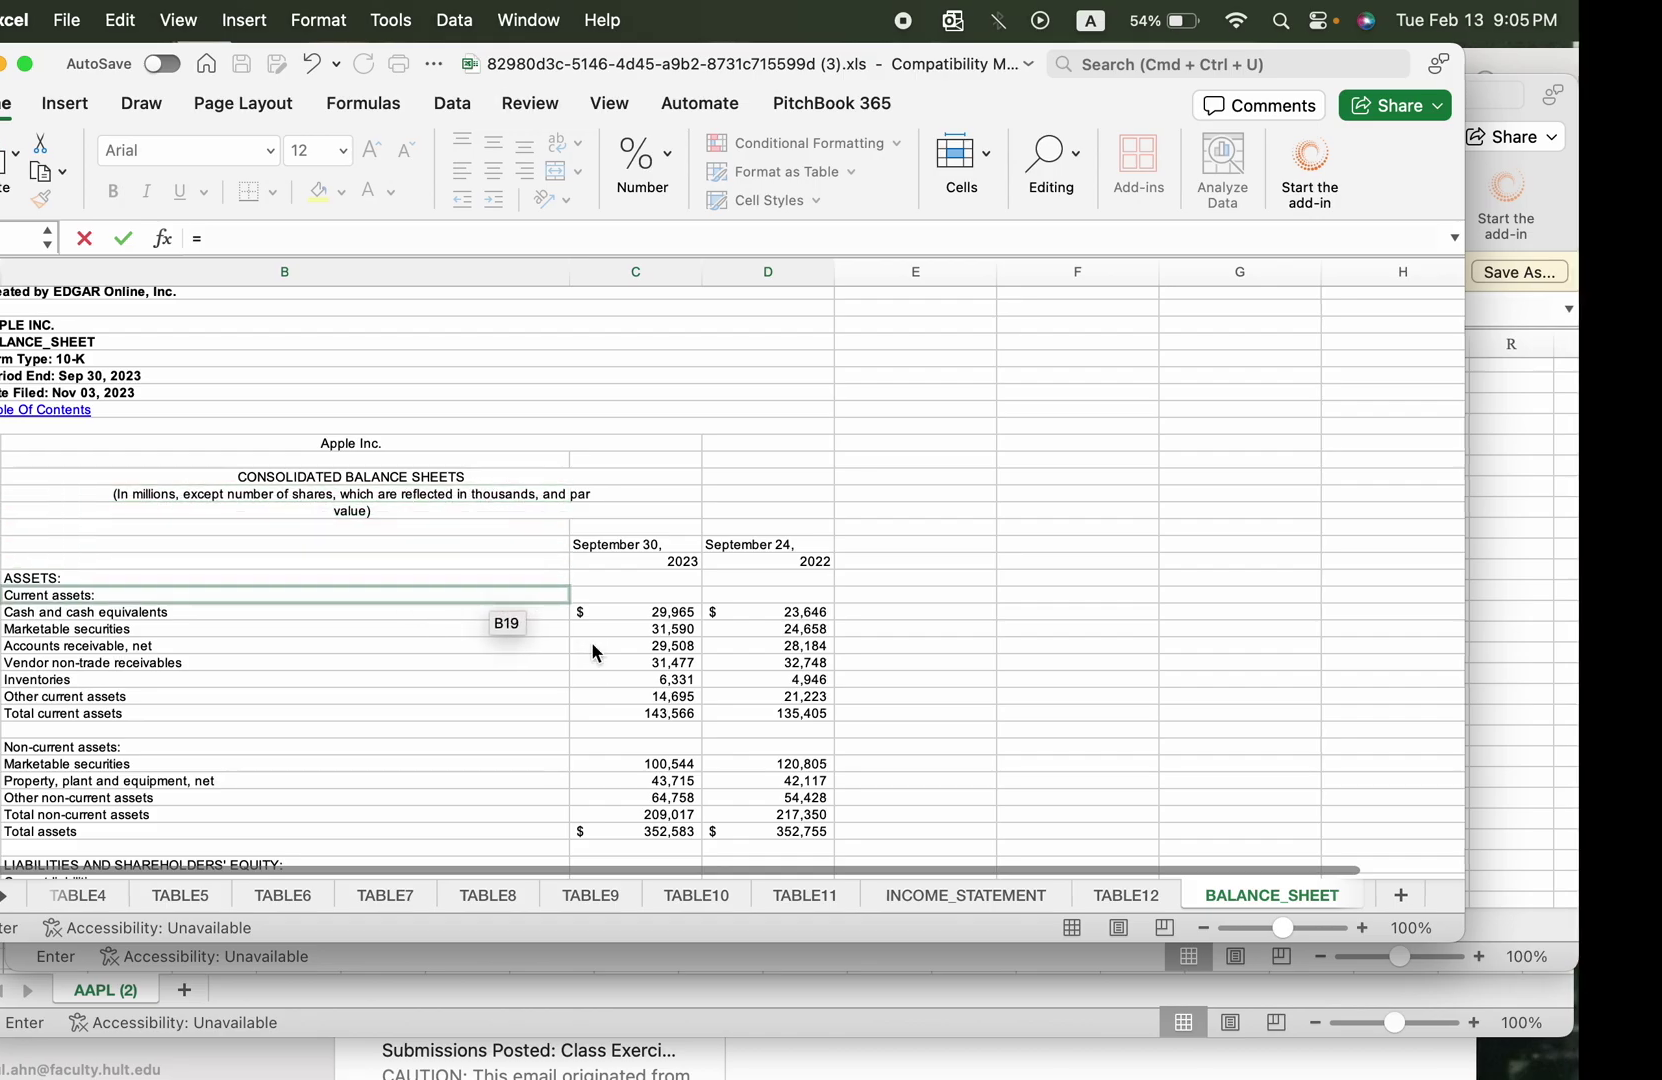
key(ctrl+Left)
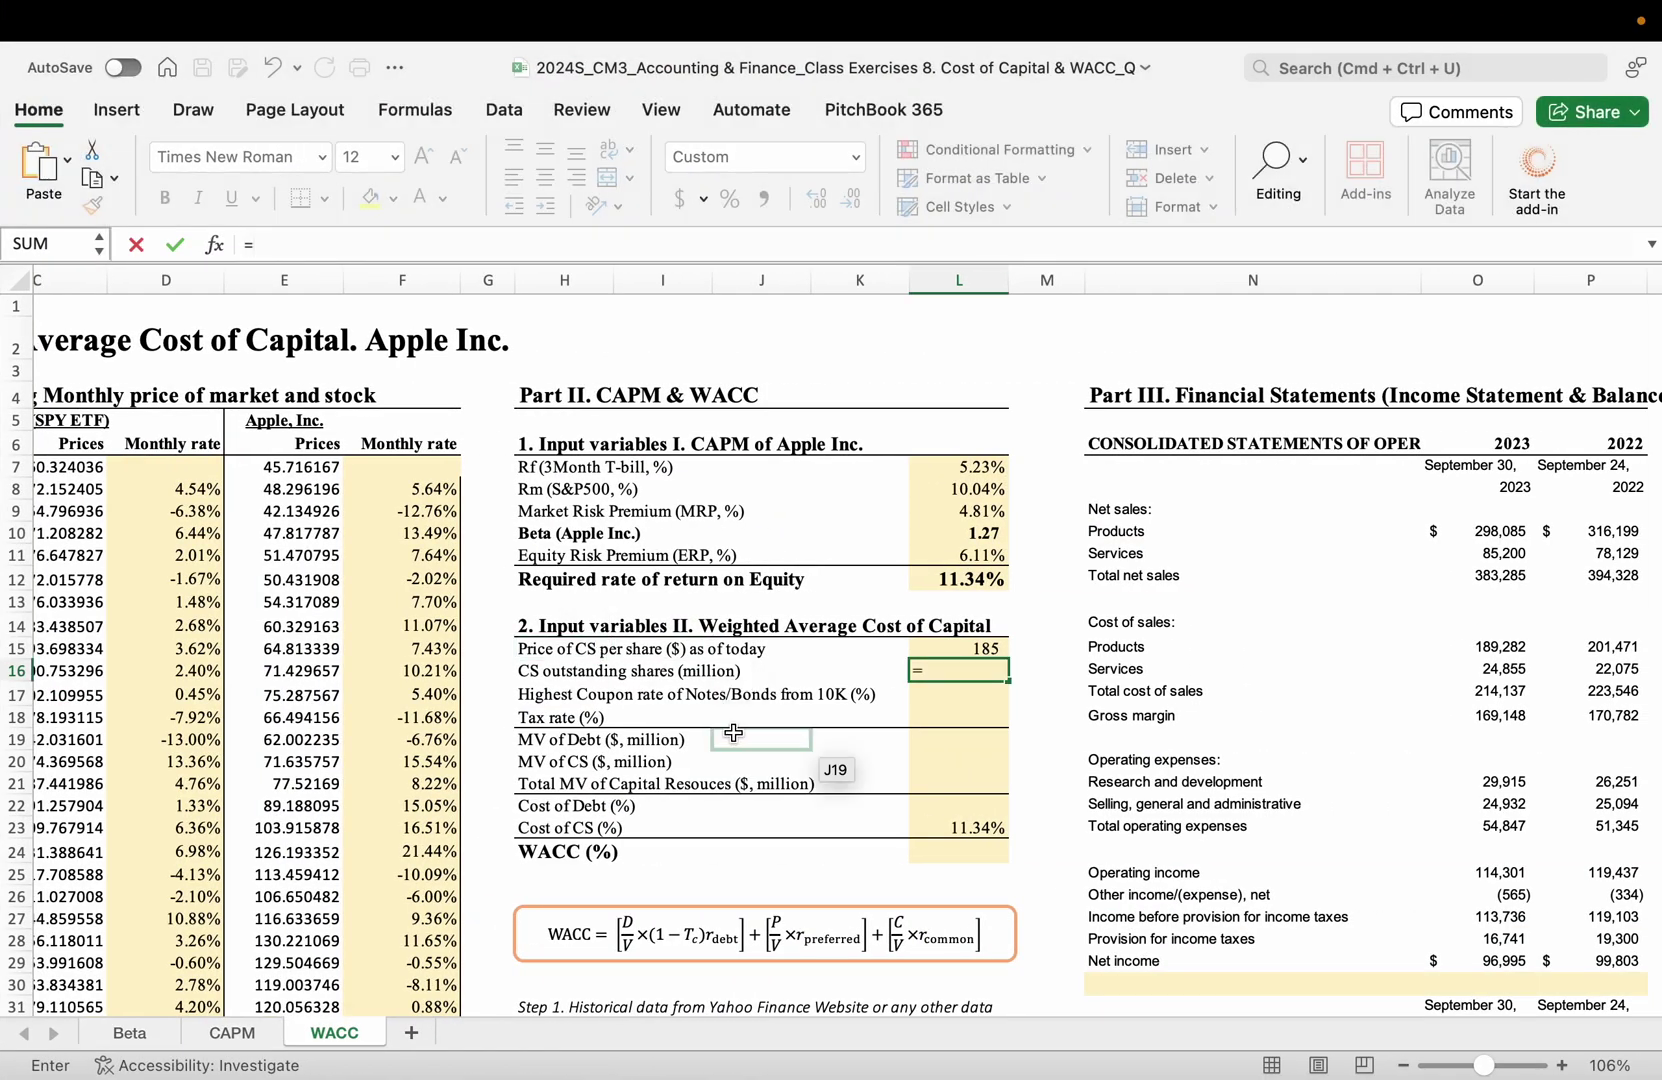
key(ctrl+Left)
scroll(1234, 805, down, 15)
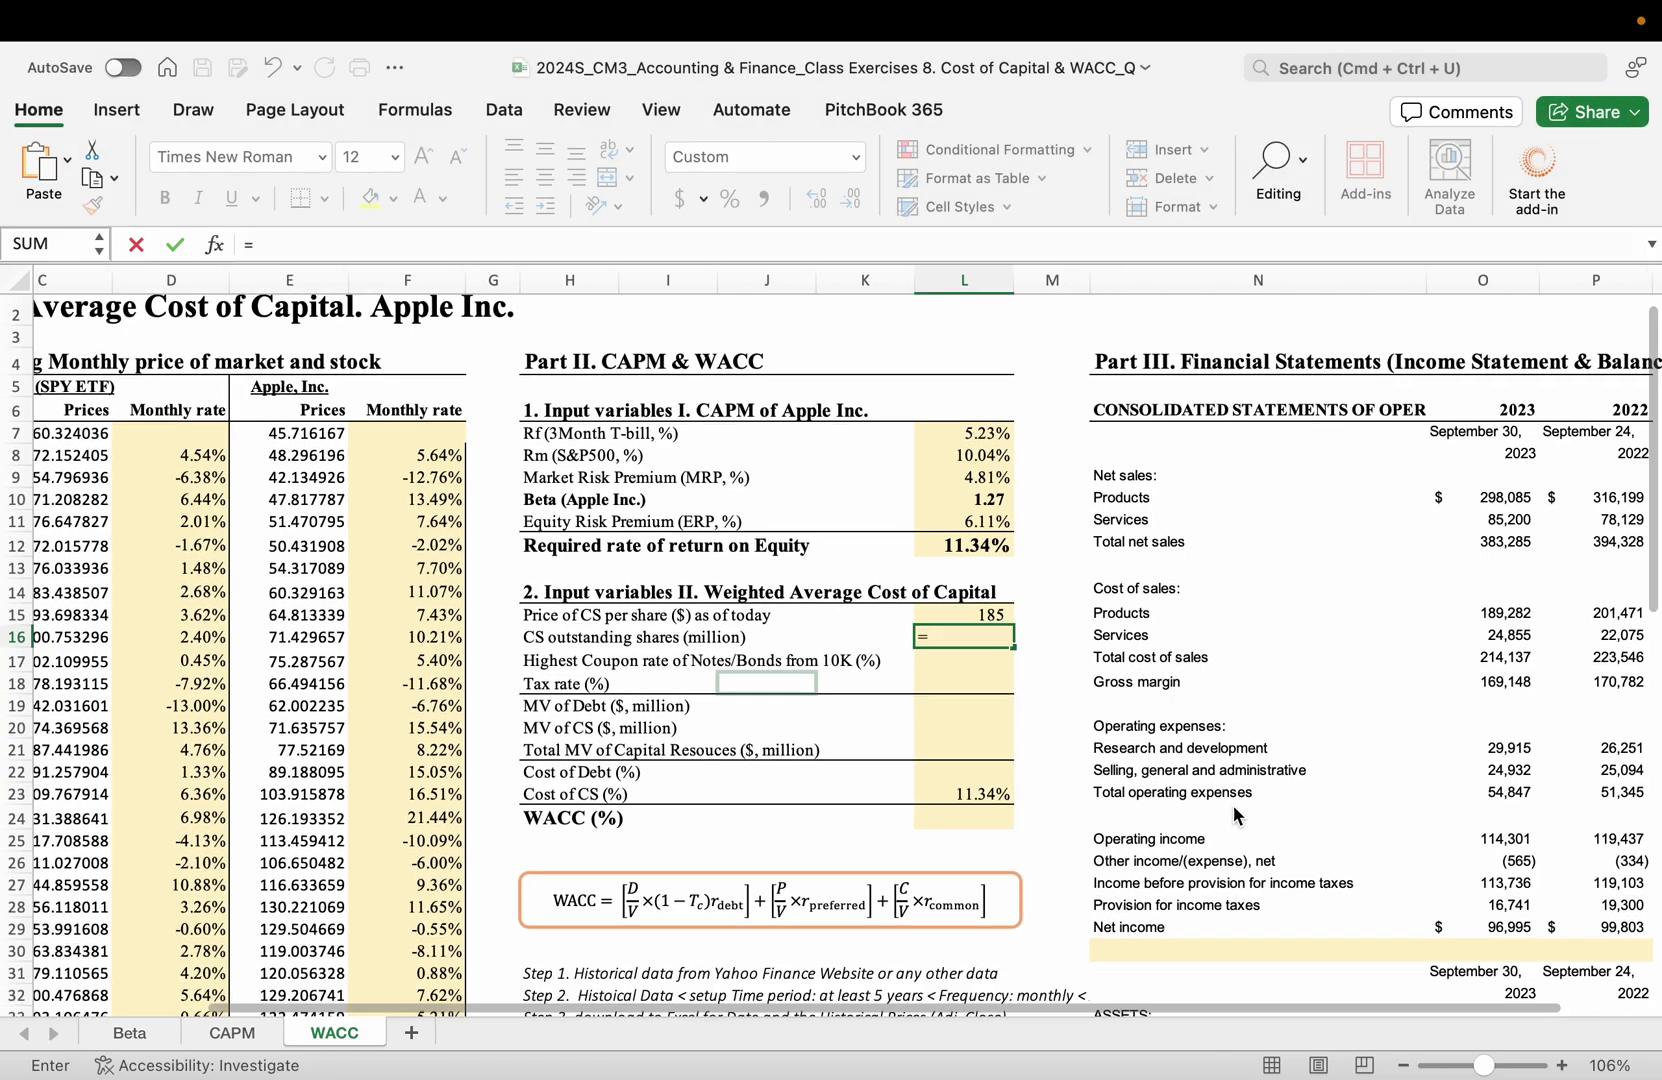
scroll(1234, 805, up, 3)
scroll(1234, 805, right, 2)
- Replace the started formula and enter 15,943 million shares outstanding in L16
click(1205, 665)
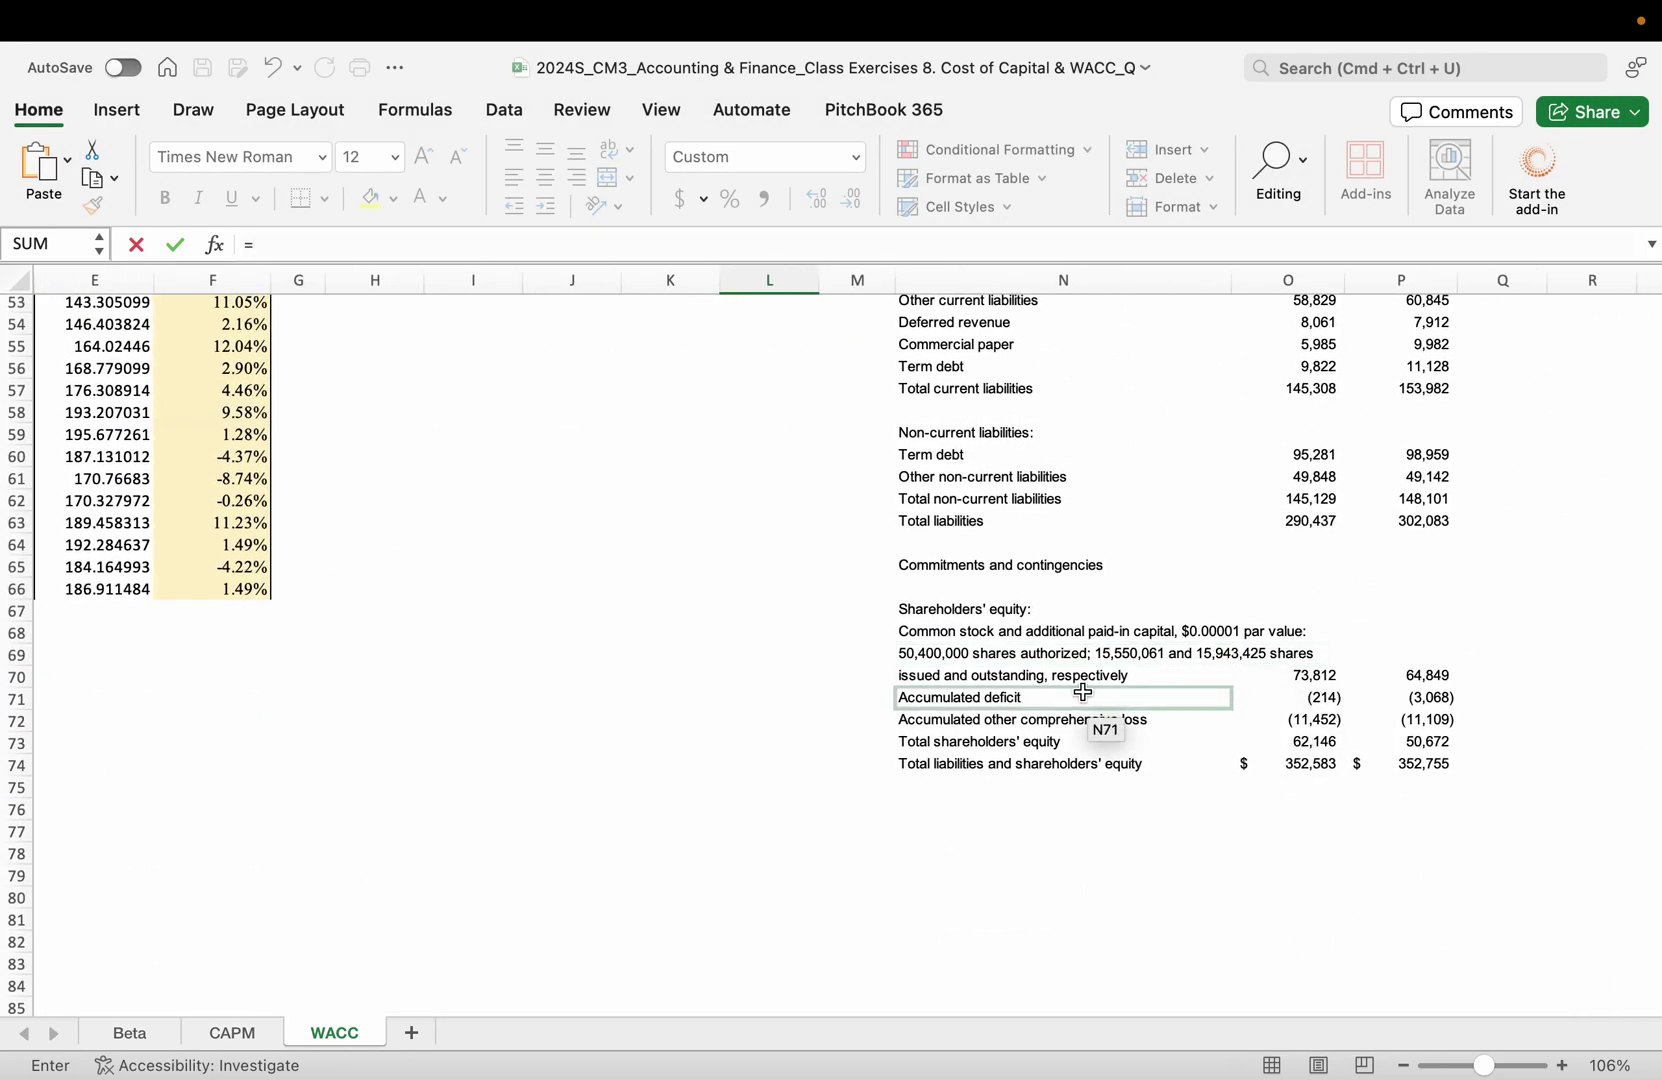
scroll(1082, 692, up, 15)
scroll(1082, 692, left, 2)
scroll(1082, 692, up, 8)
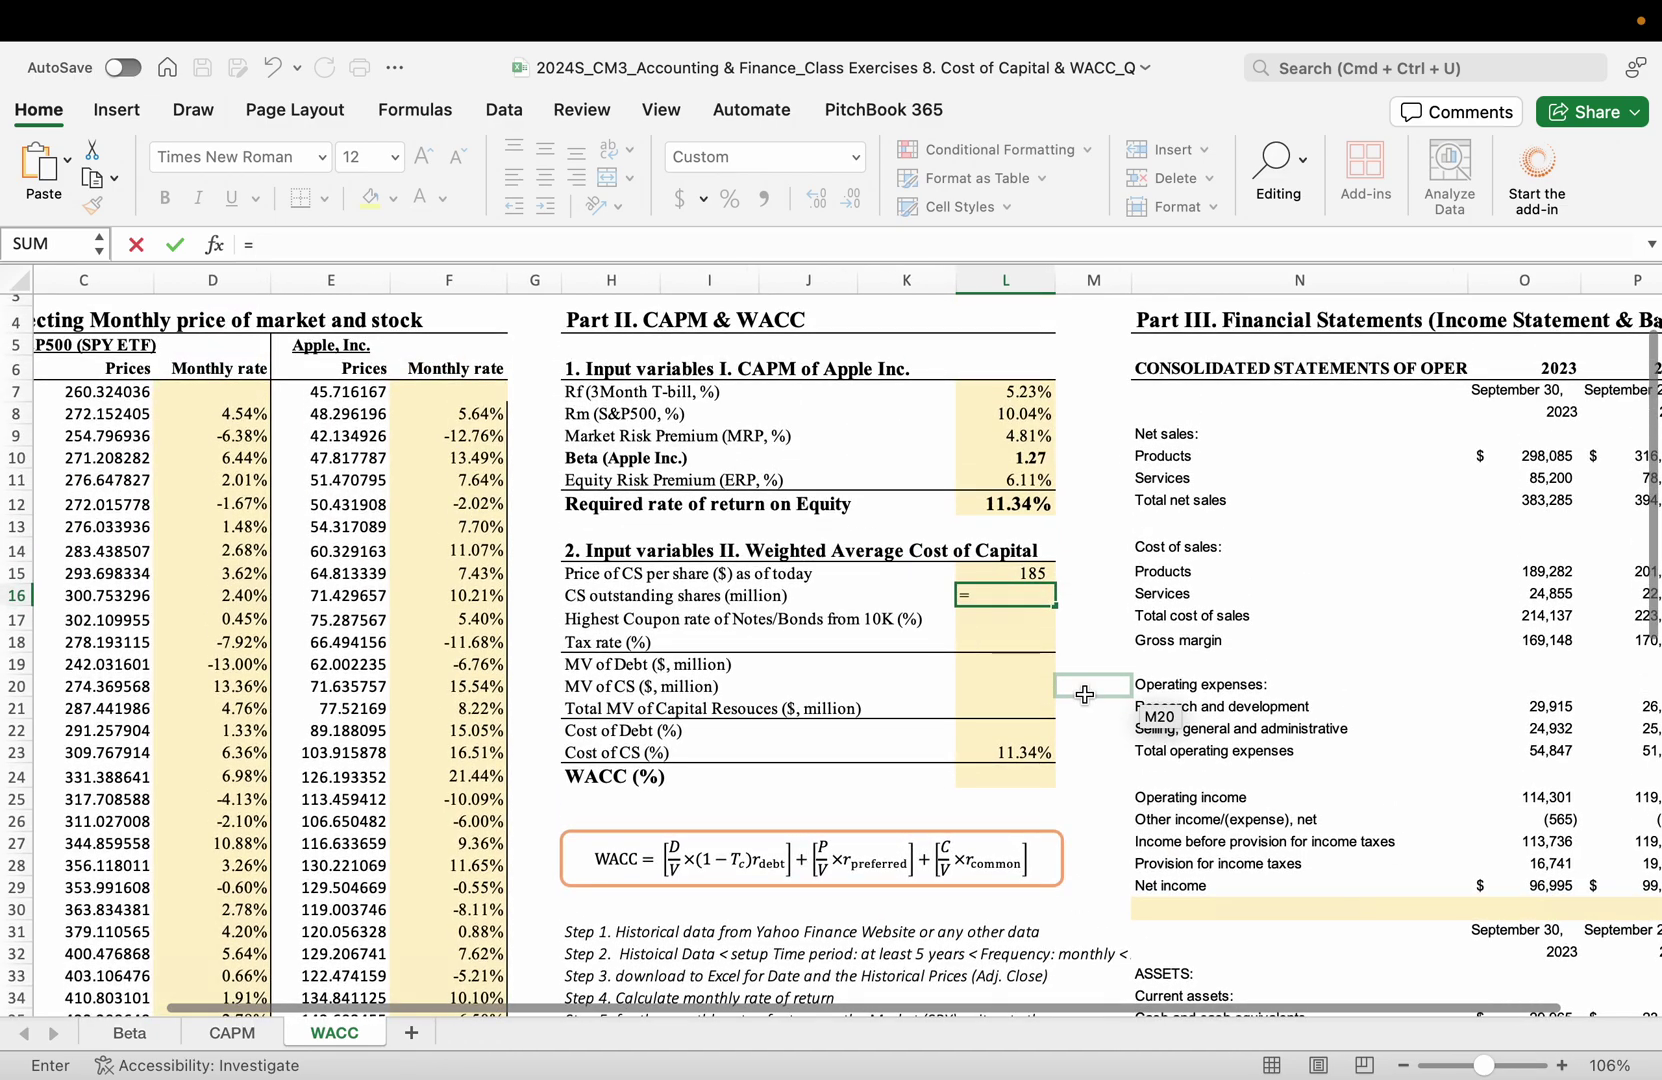
key(BackSpace)
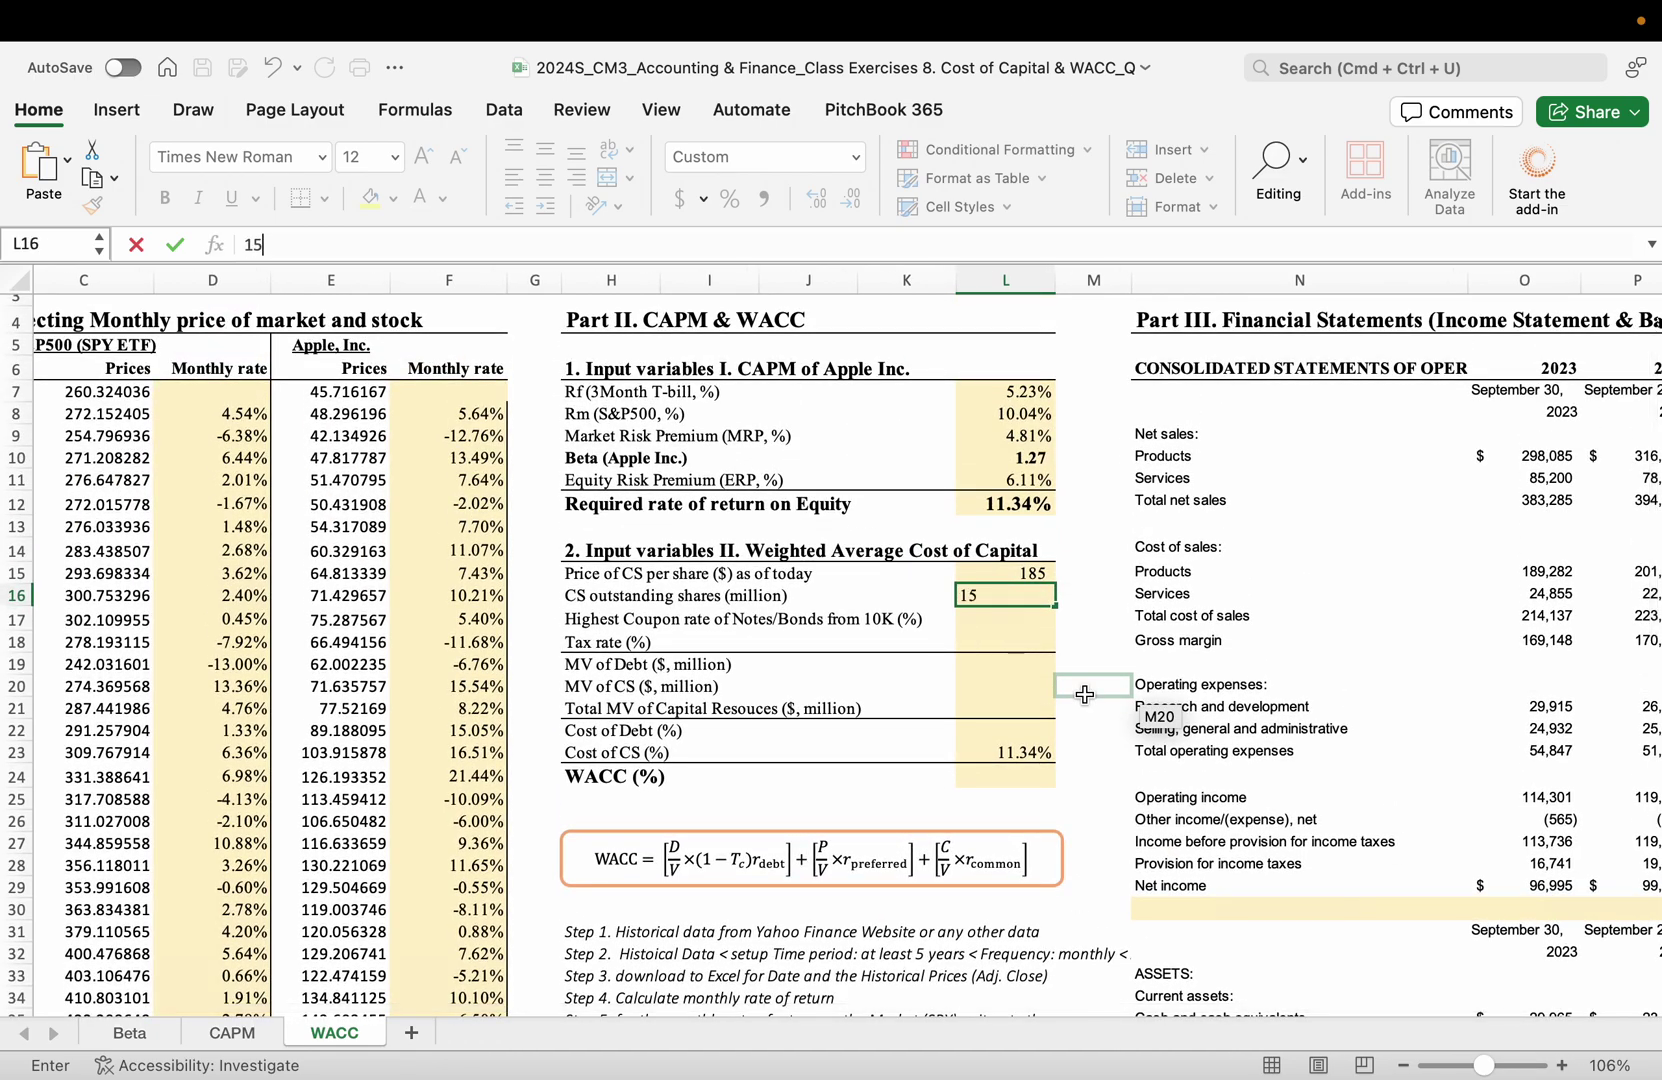
key(Return)
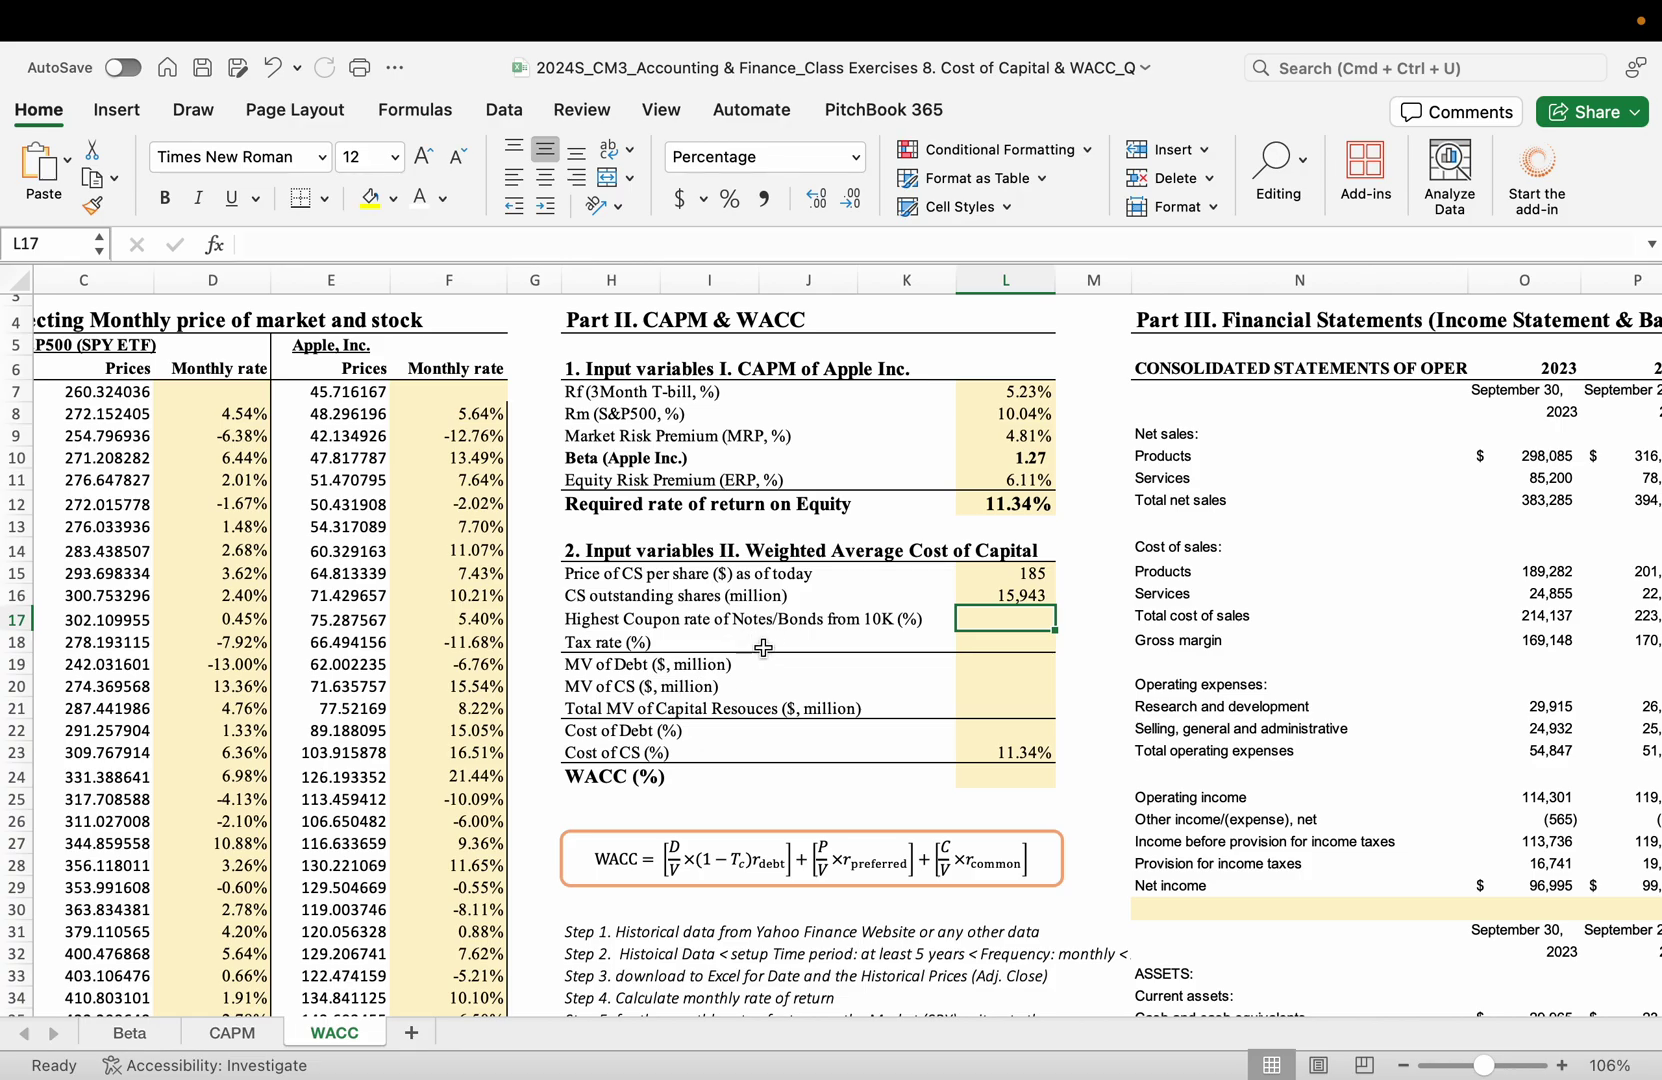
key(ctrl+Right)
key(ctrl+Right)
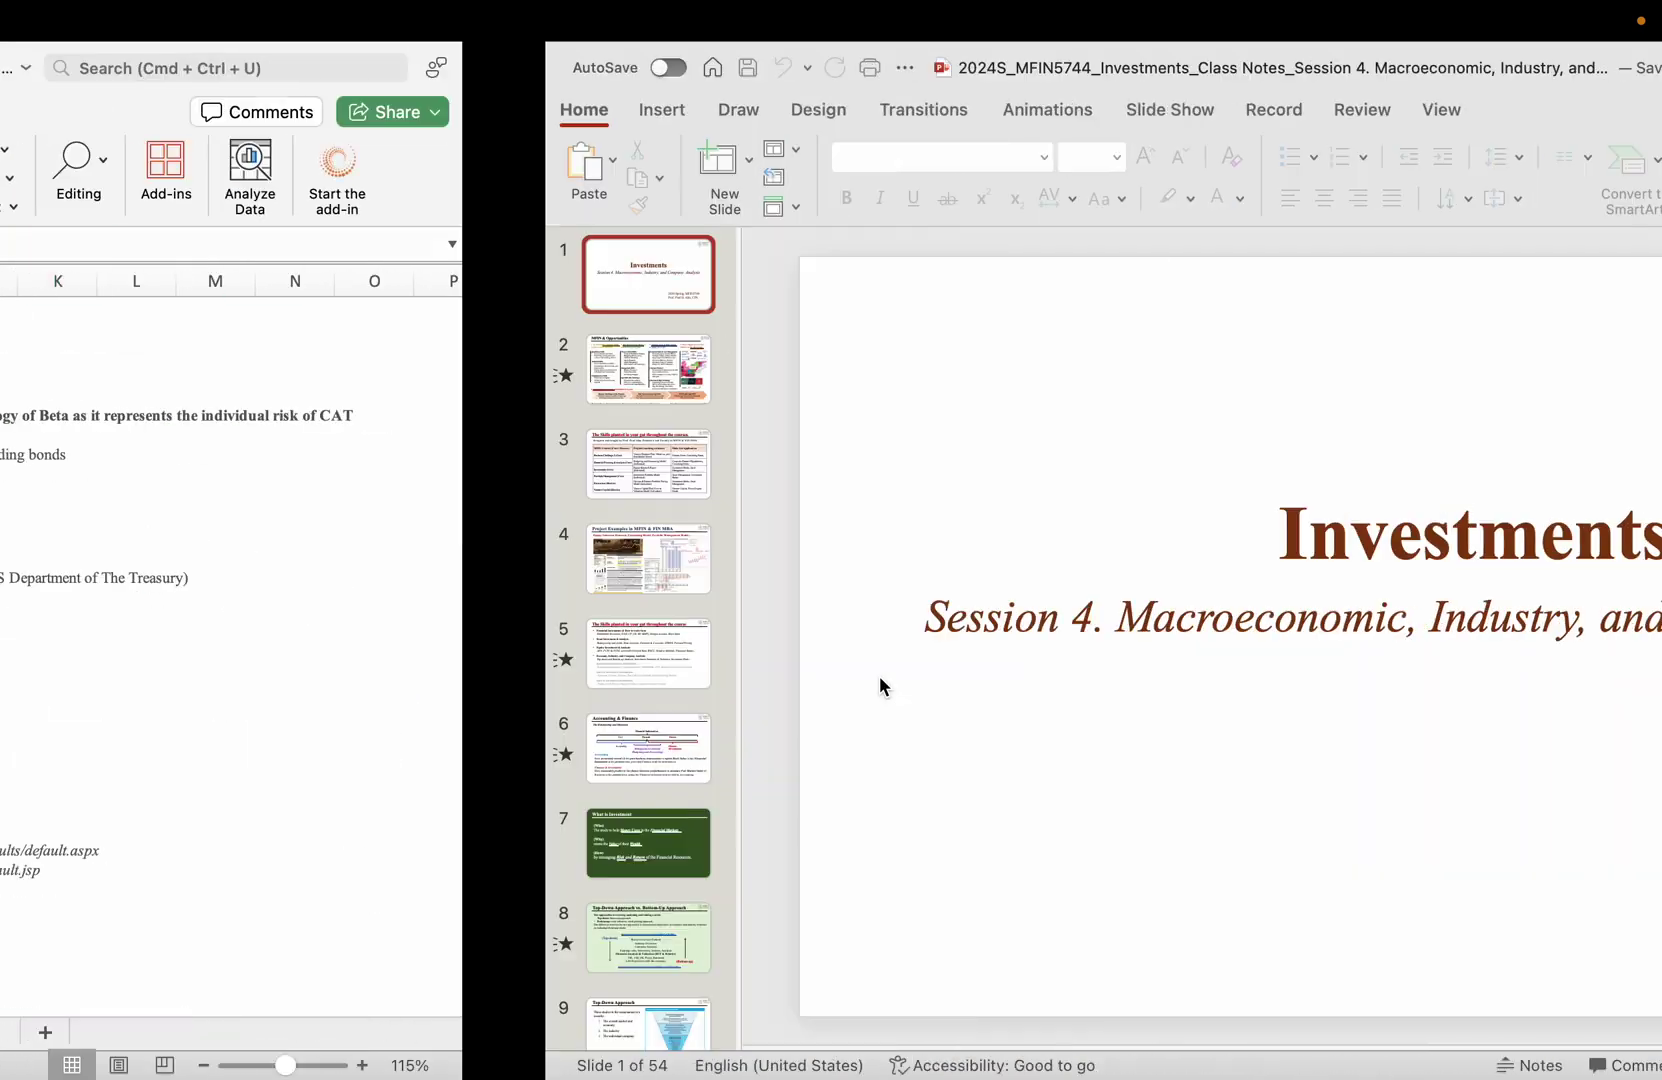
- Open Apple's Nov 2023 10-K PDF and highlight the 3.600% Notes due 2042 coupon
key(ctrl+Left)
key(ctrl+Left)
key(ctrl+Left)
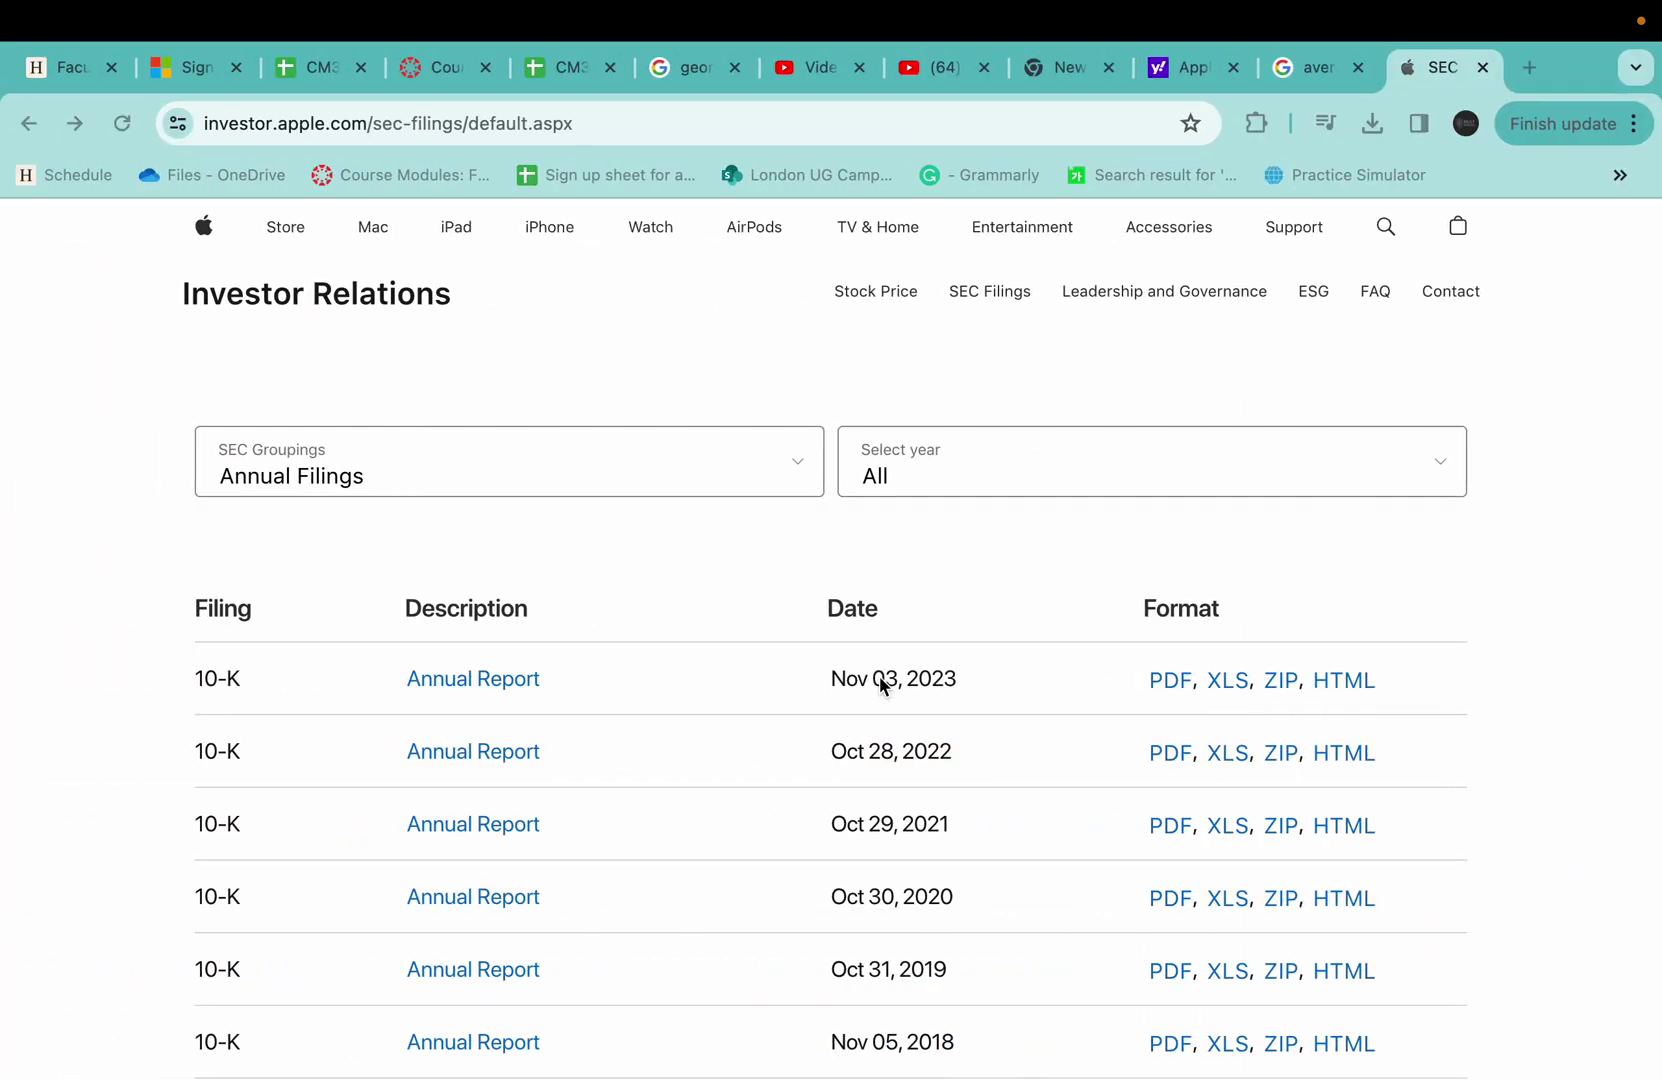
click(1178, 684)
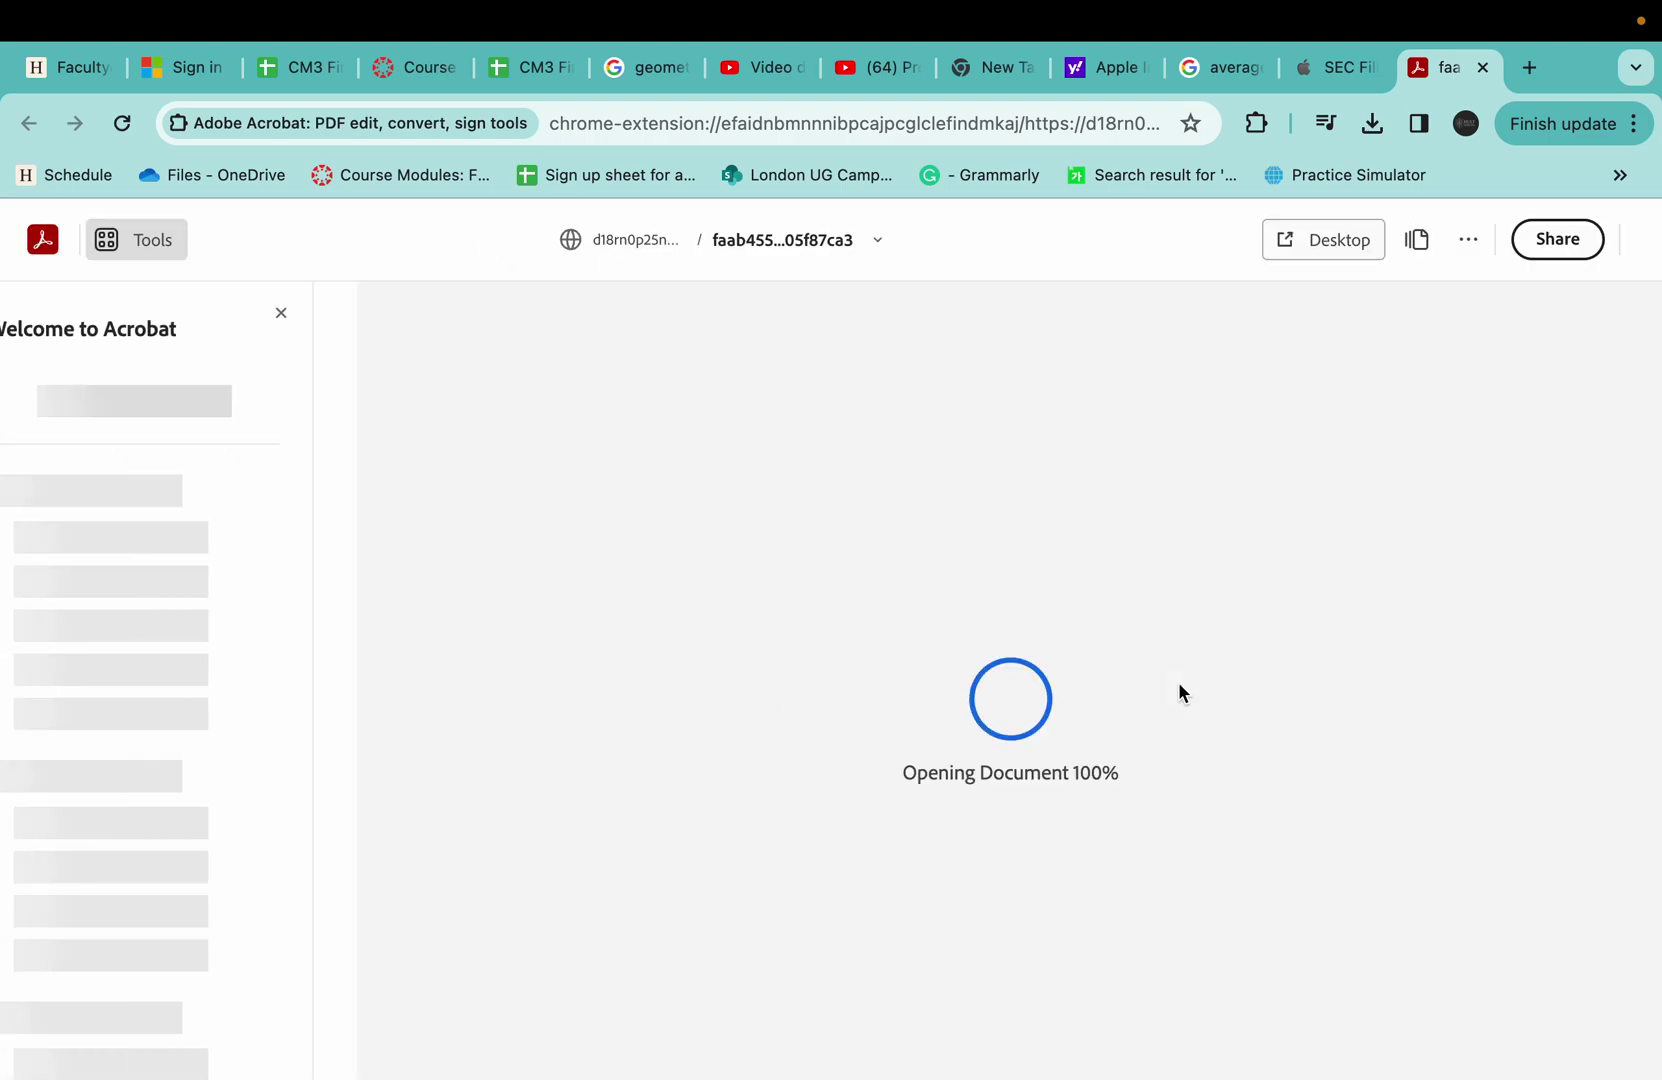
scroll(779, 766, down, 3)
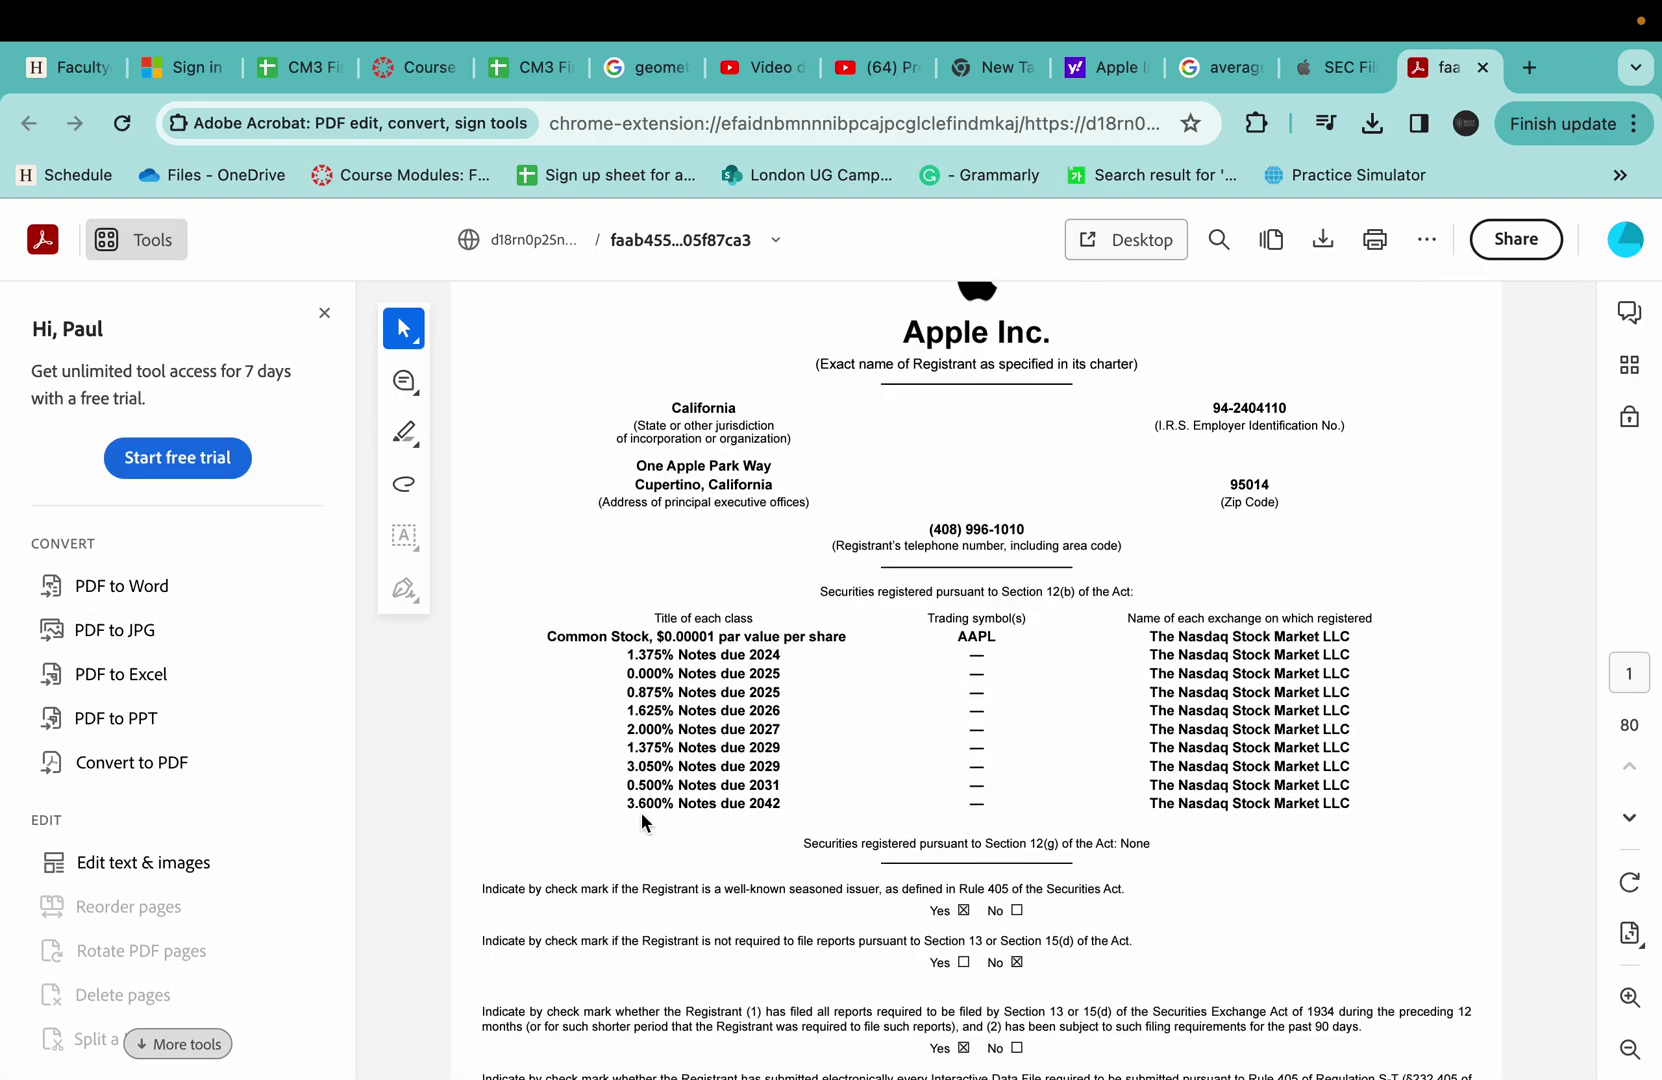
drag(630, 806, 699, 810)
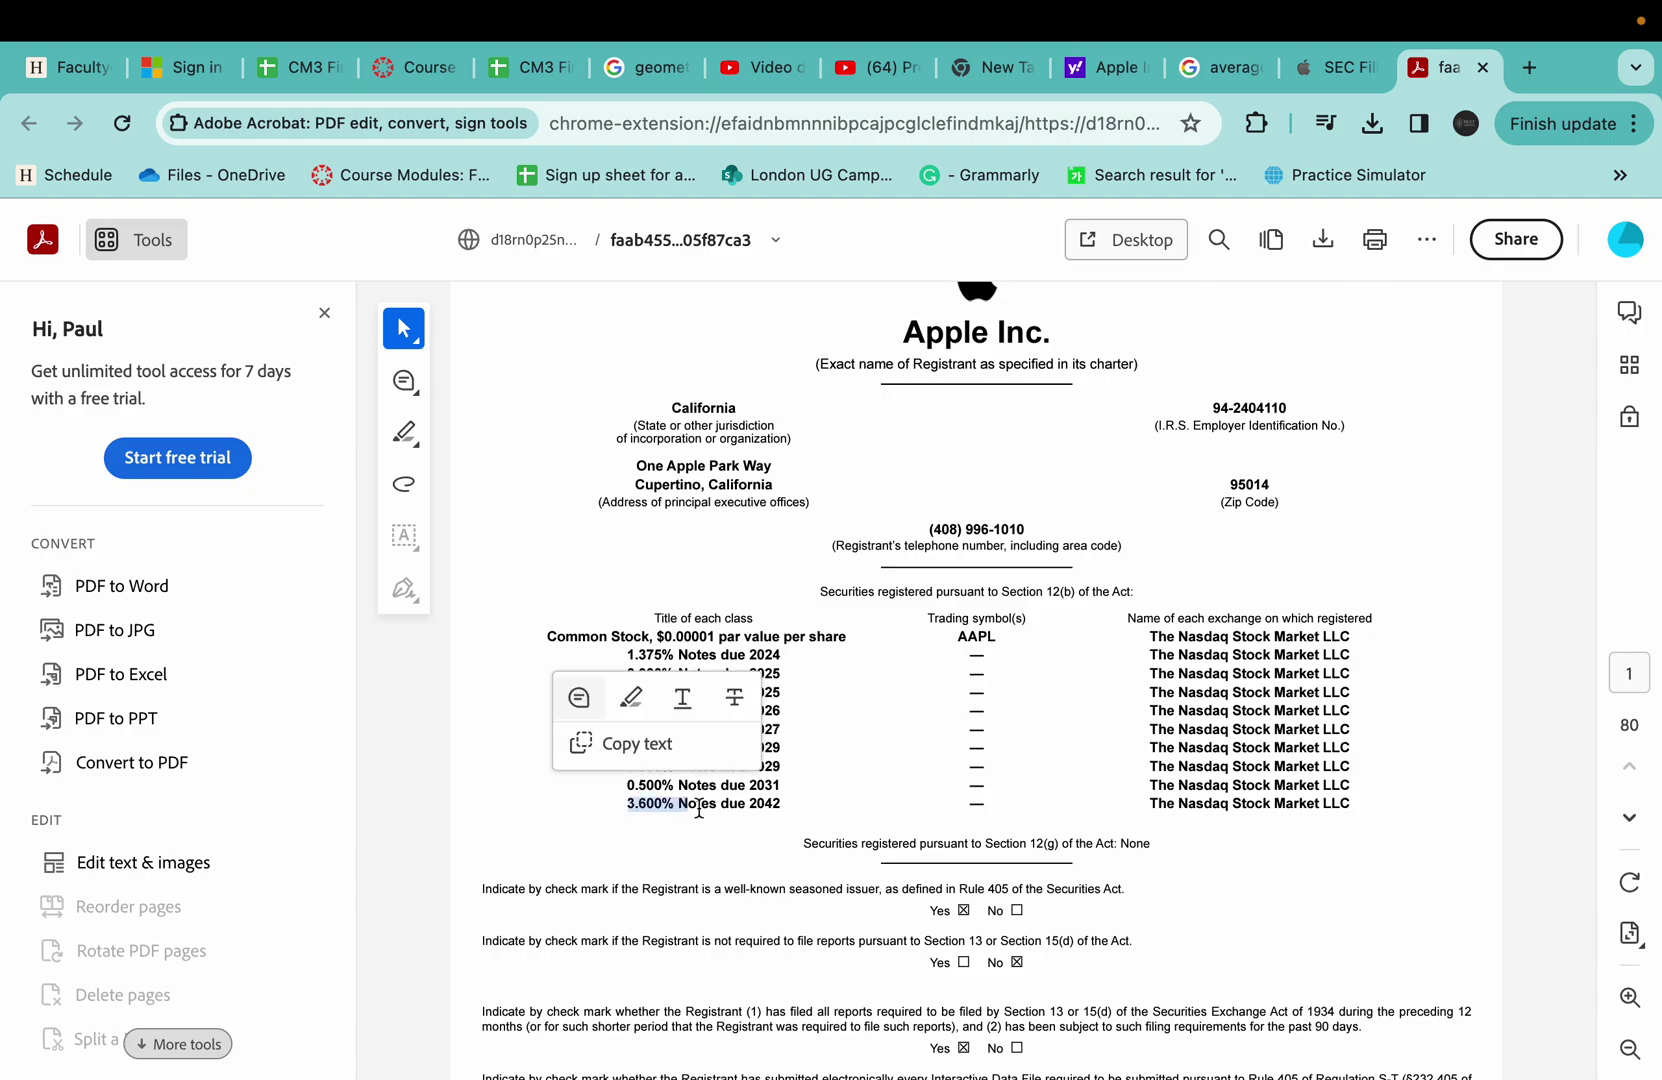
click(635, 745)
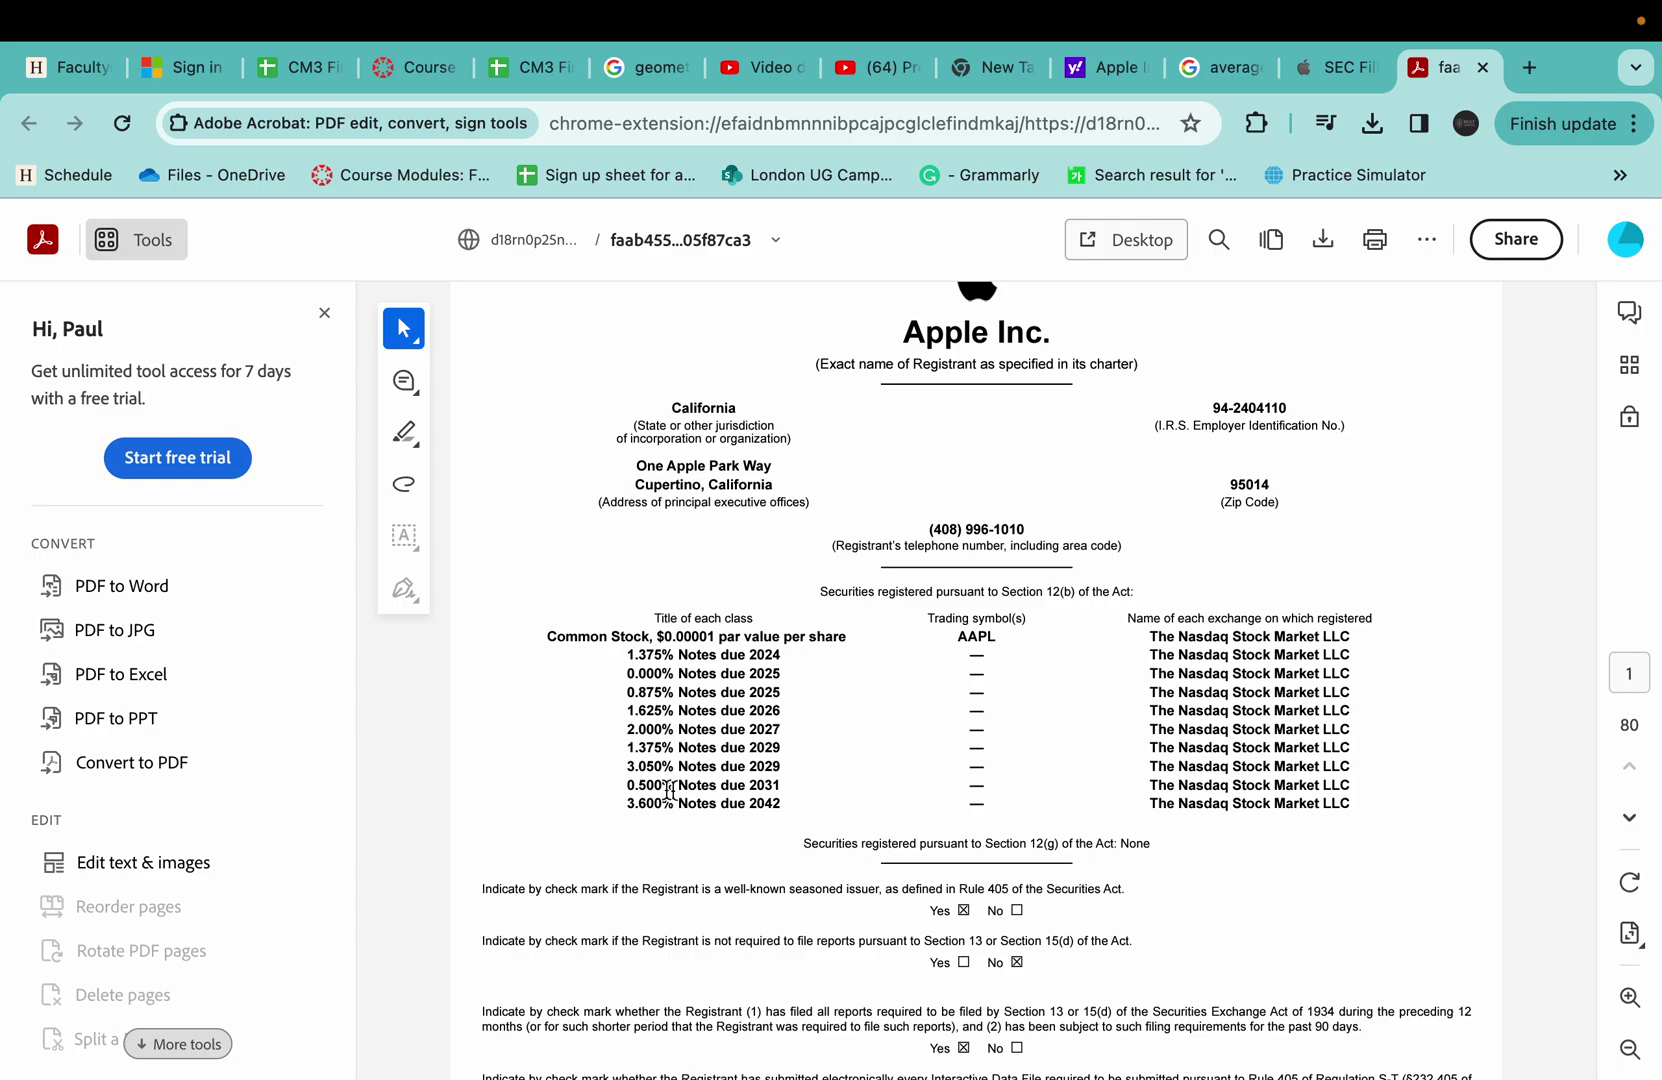
key(super+Tab)
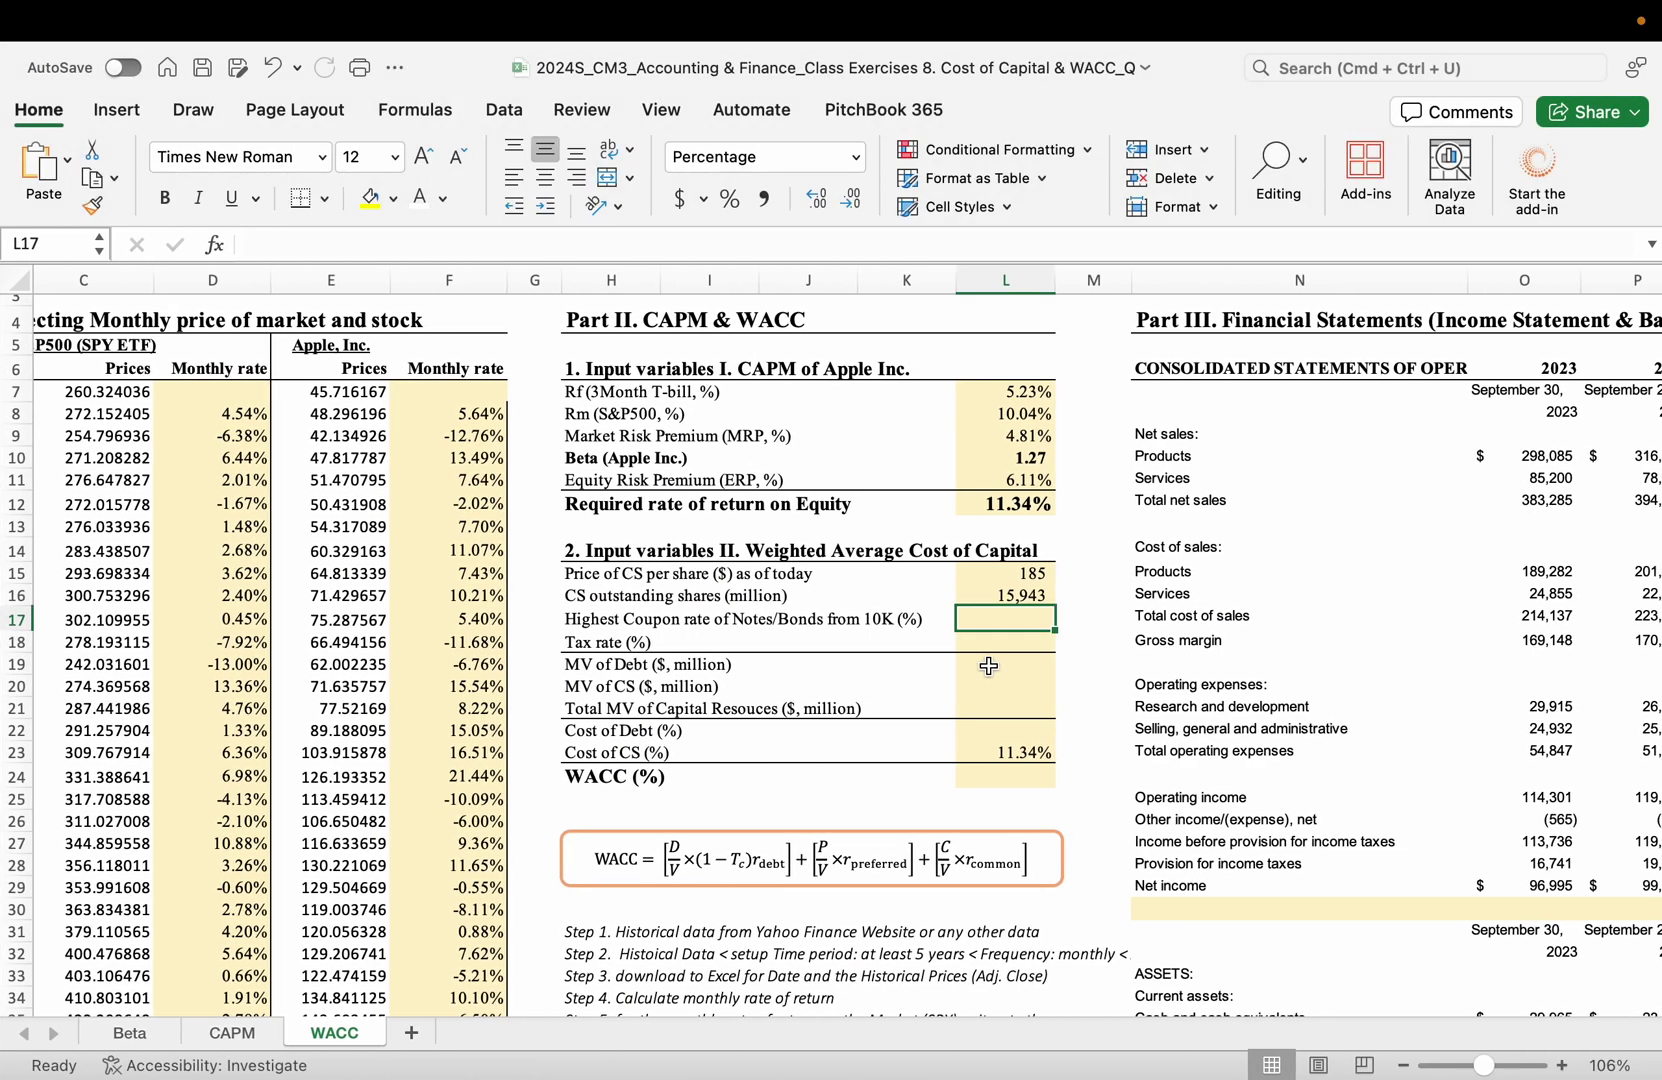
- Enter 3.60% as the highest coupon in L17 and set cost of debt L22 to =L17
text(3.6)
key(Return)
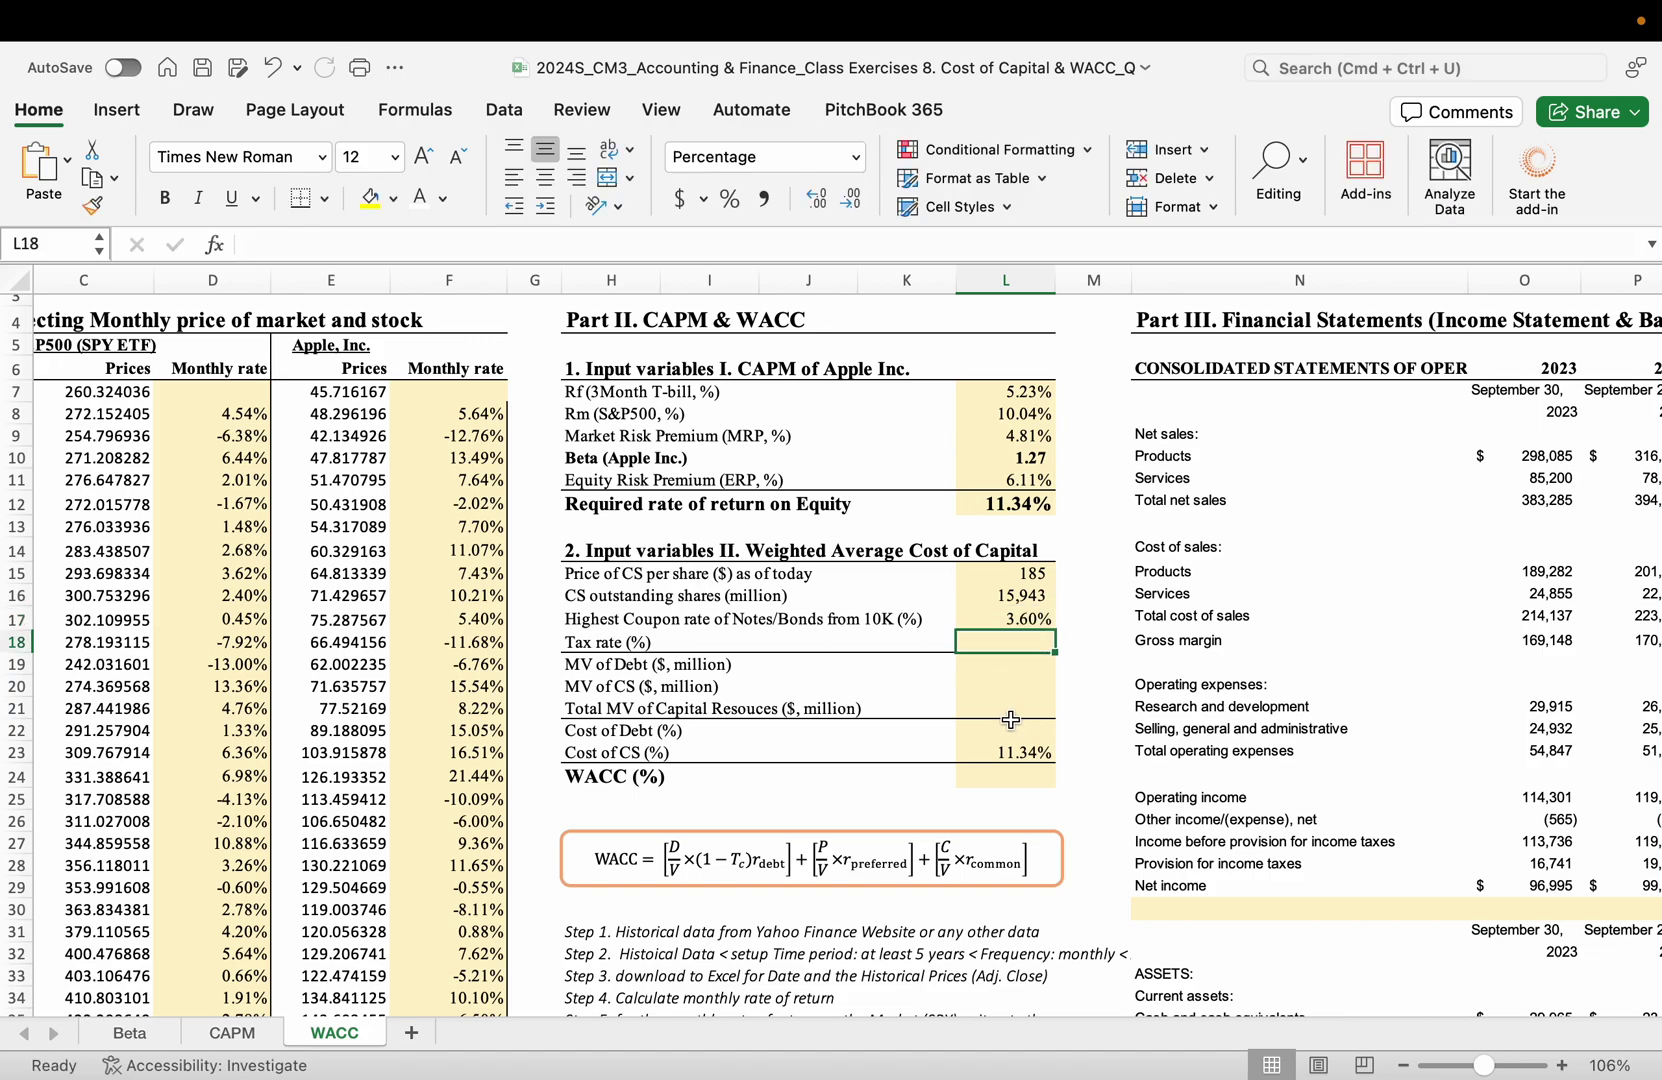
click(995, 731)
text(=)
click(1015, 614)
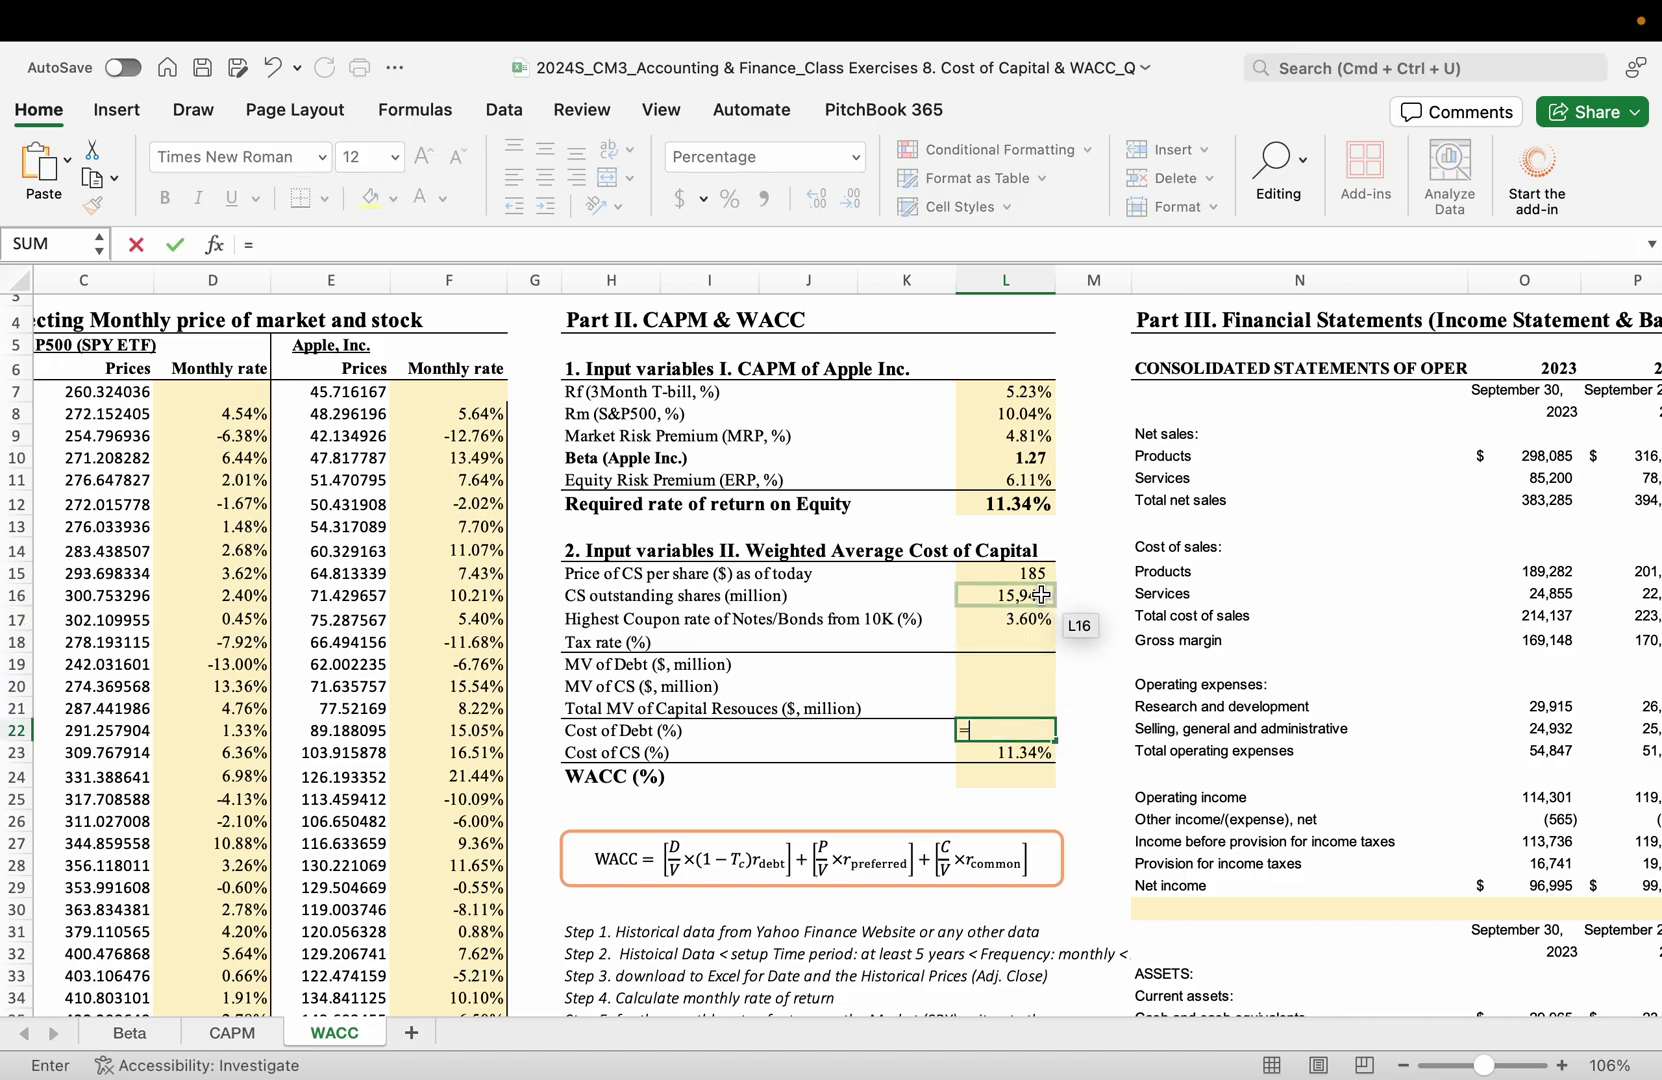
click(1012, 614)
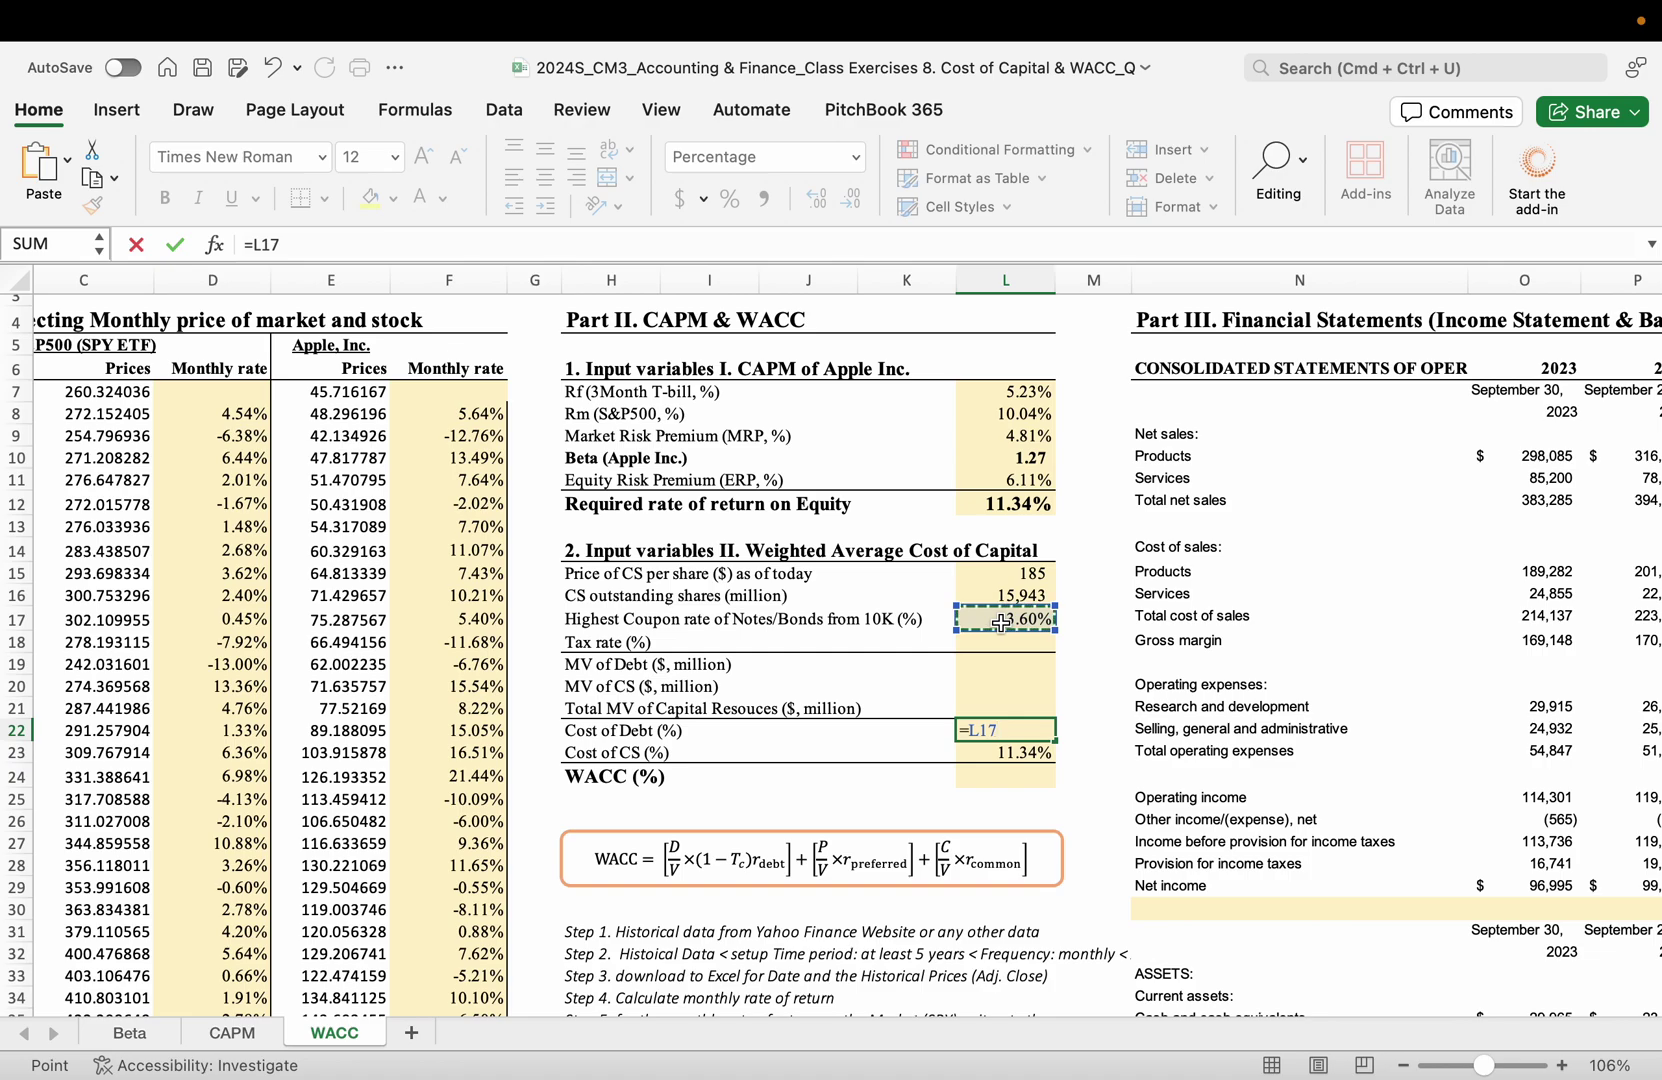
key(Return)
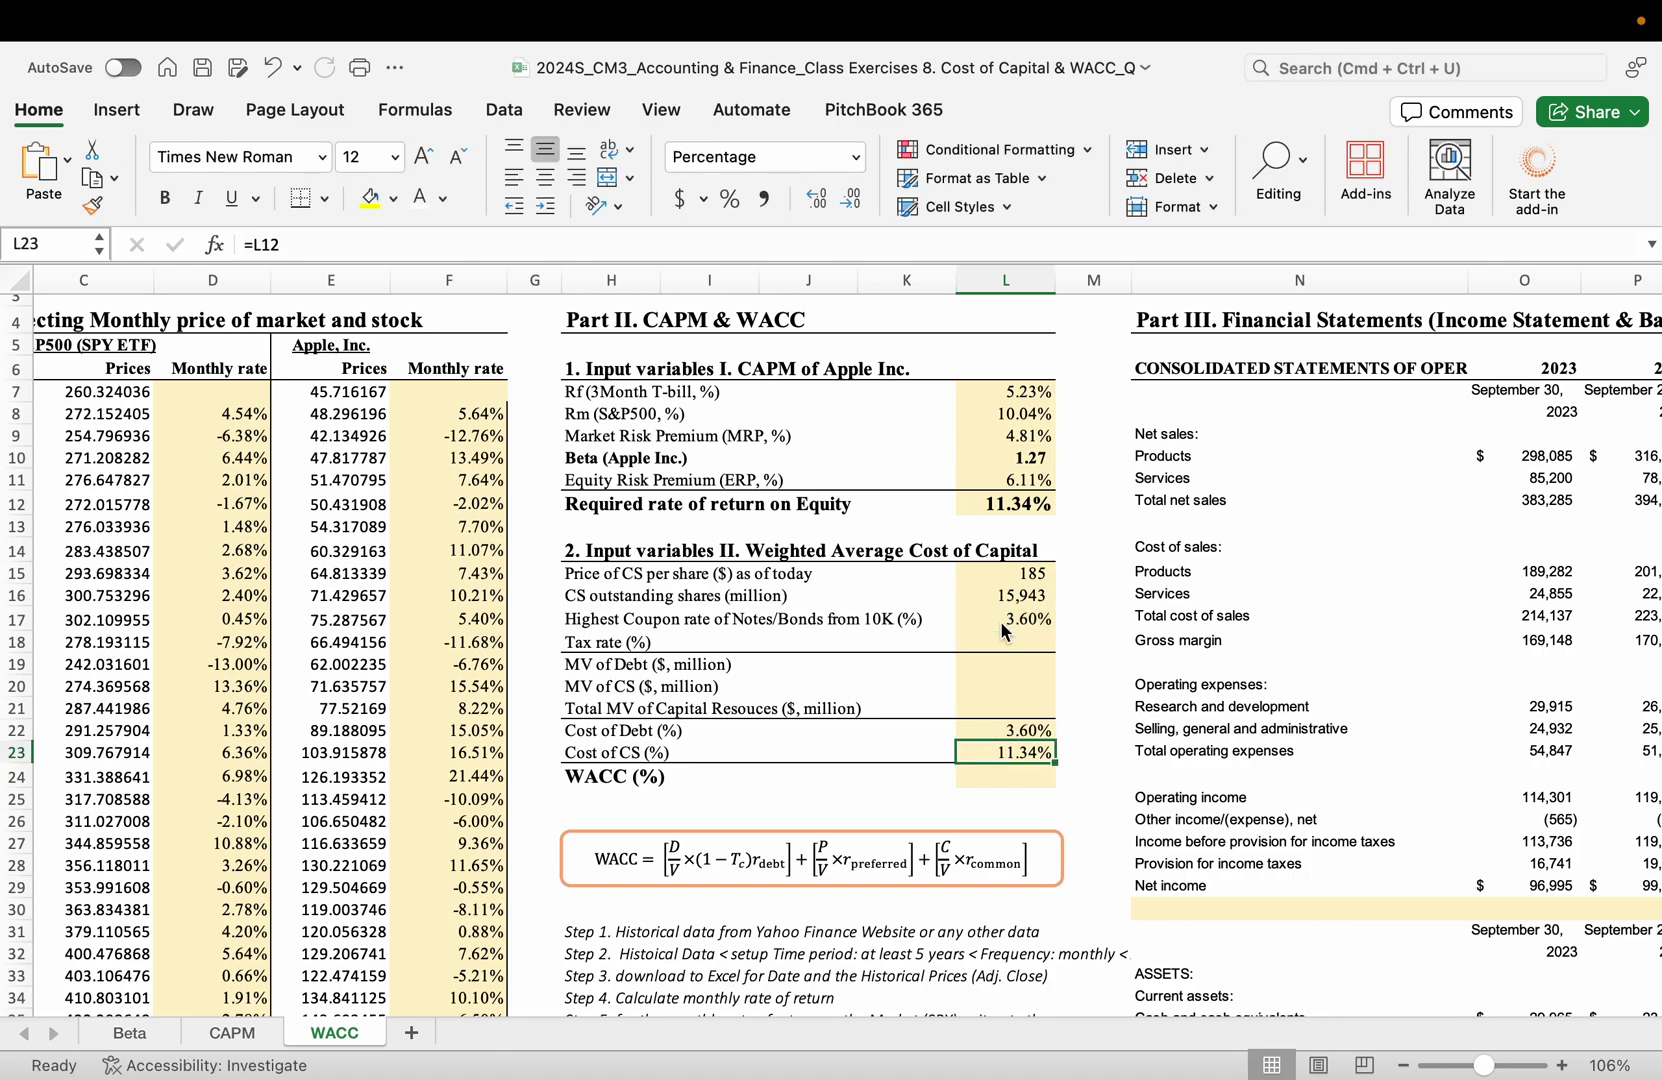
click(990, 642)
- Set the L18 tax rate to =O28/O27, provision over pre-tax income, giving 14.7%
text(=)
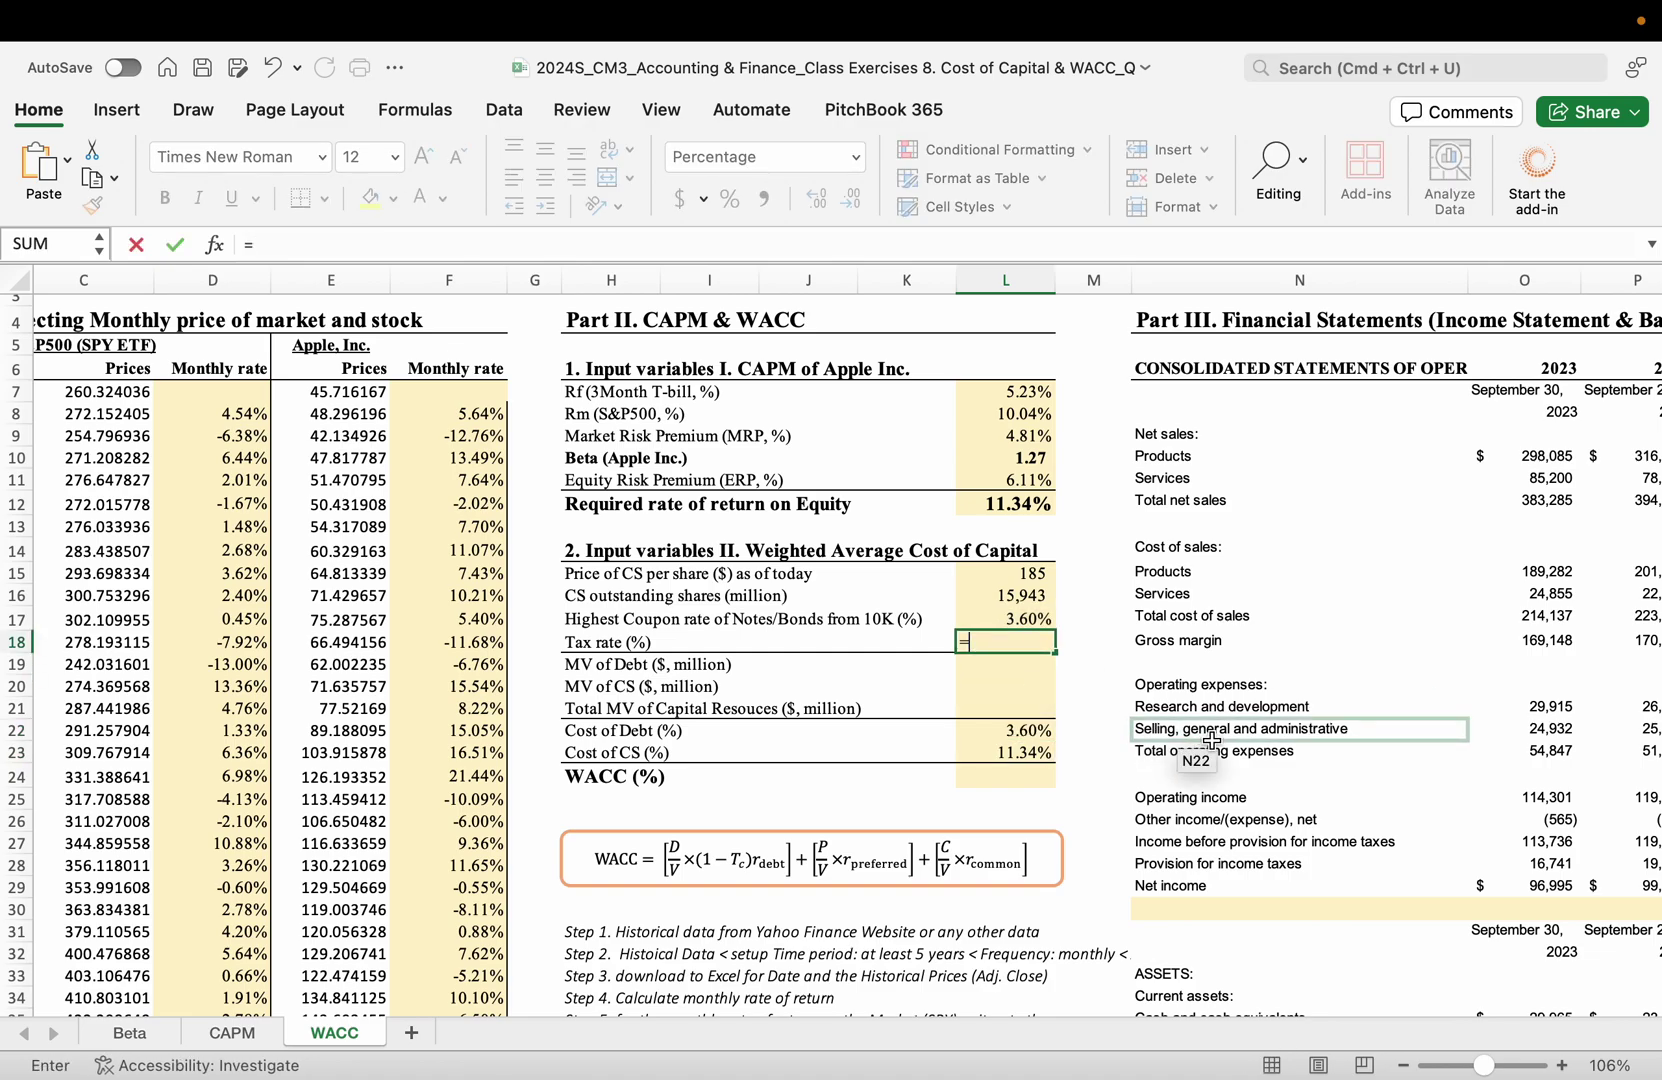
scroll(1215, 735, down, 3)
scroll(1215, 735, right, 2)
click(967, 800)
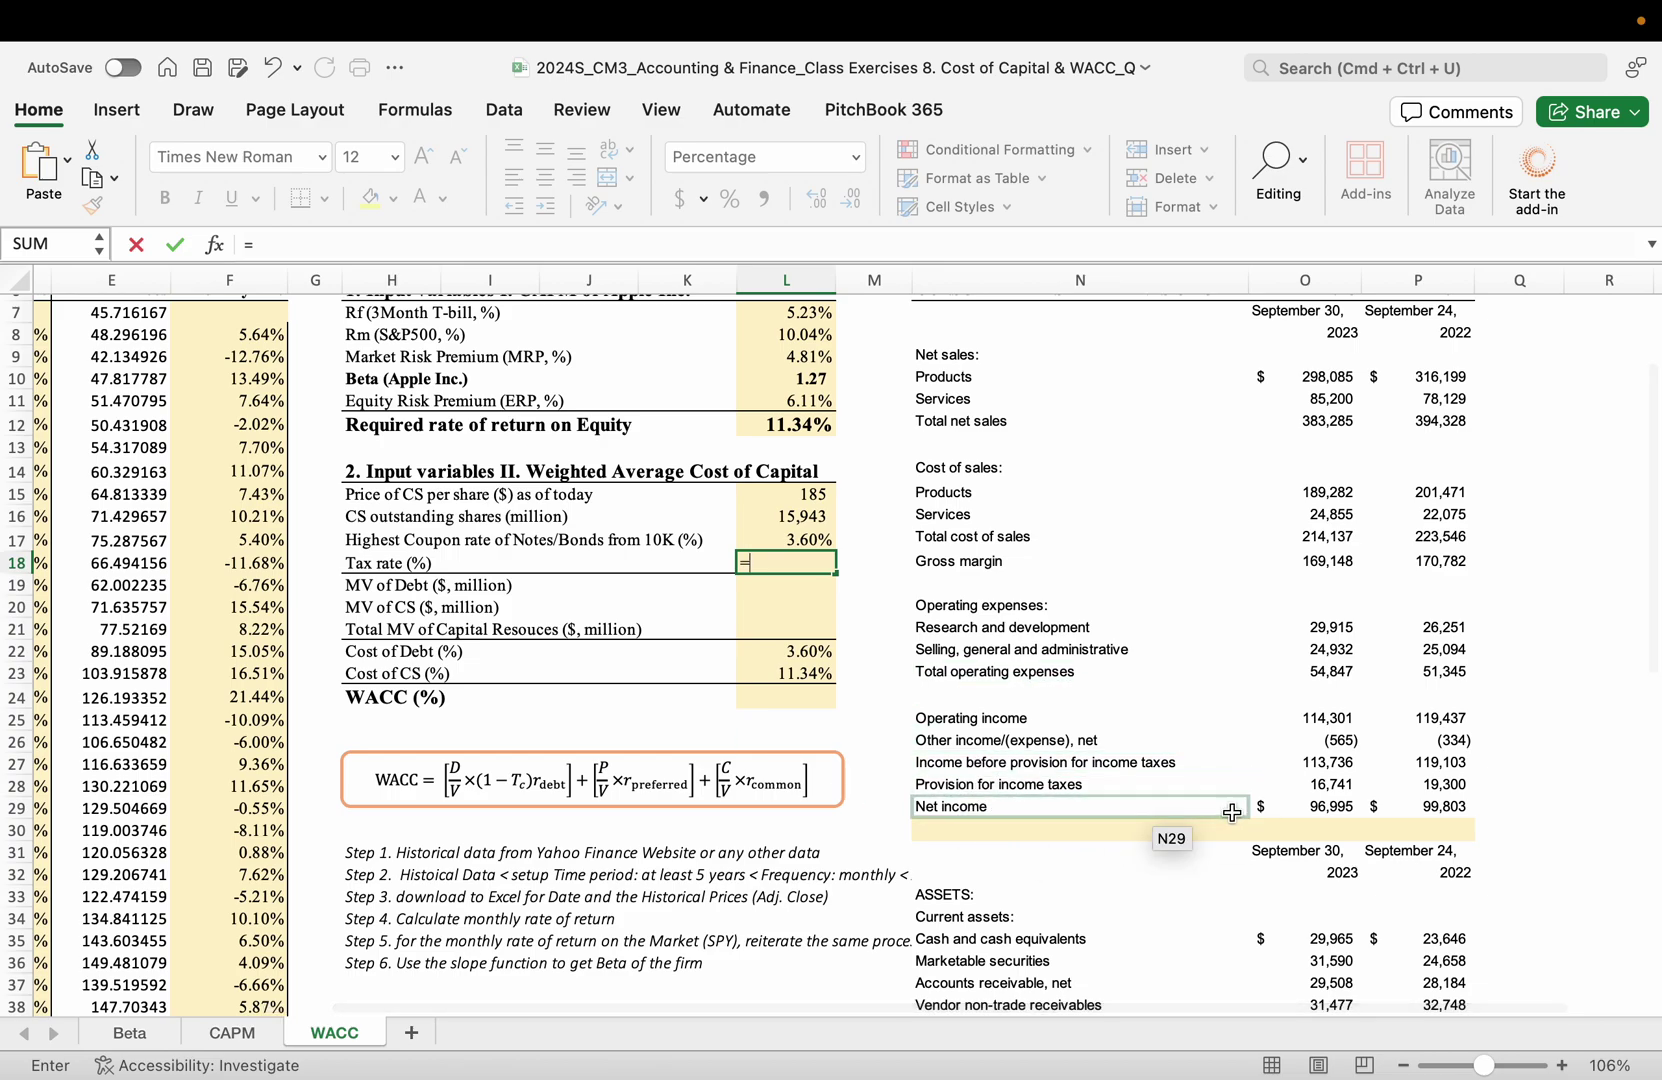
click(1293, 783)
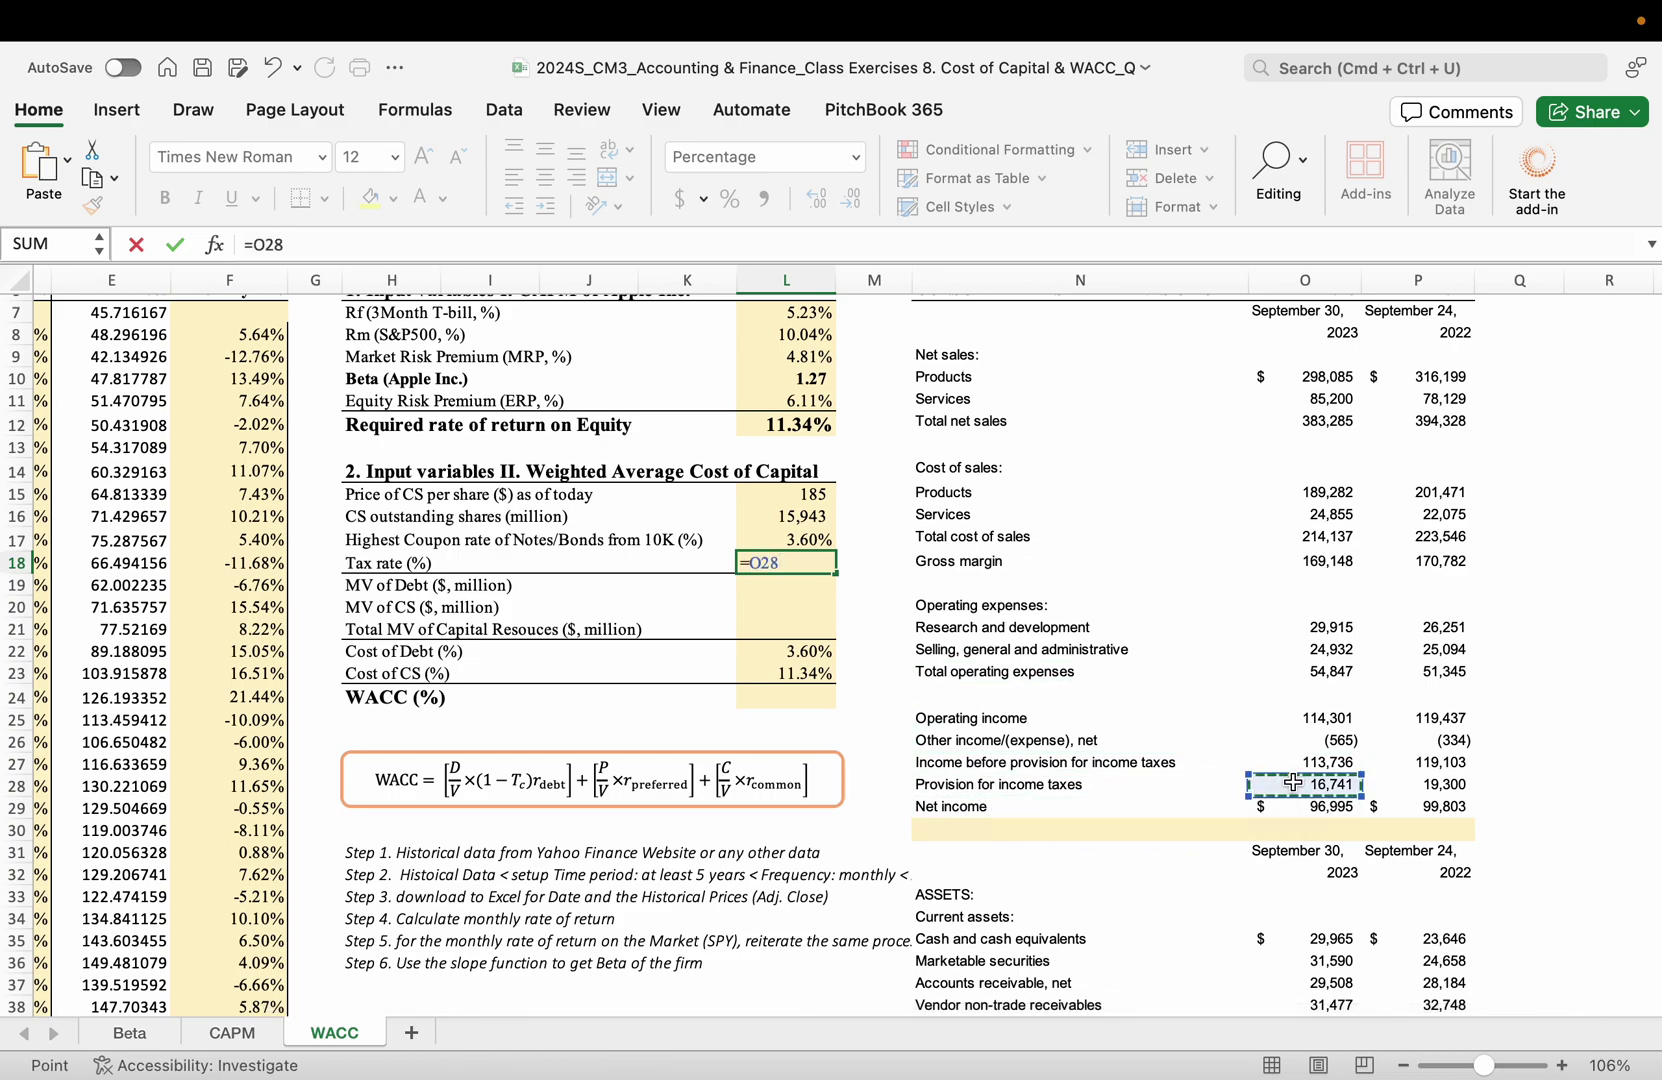
text(/)
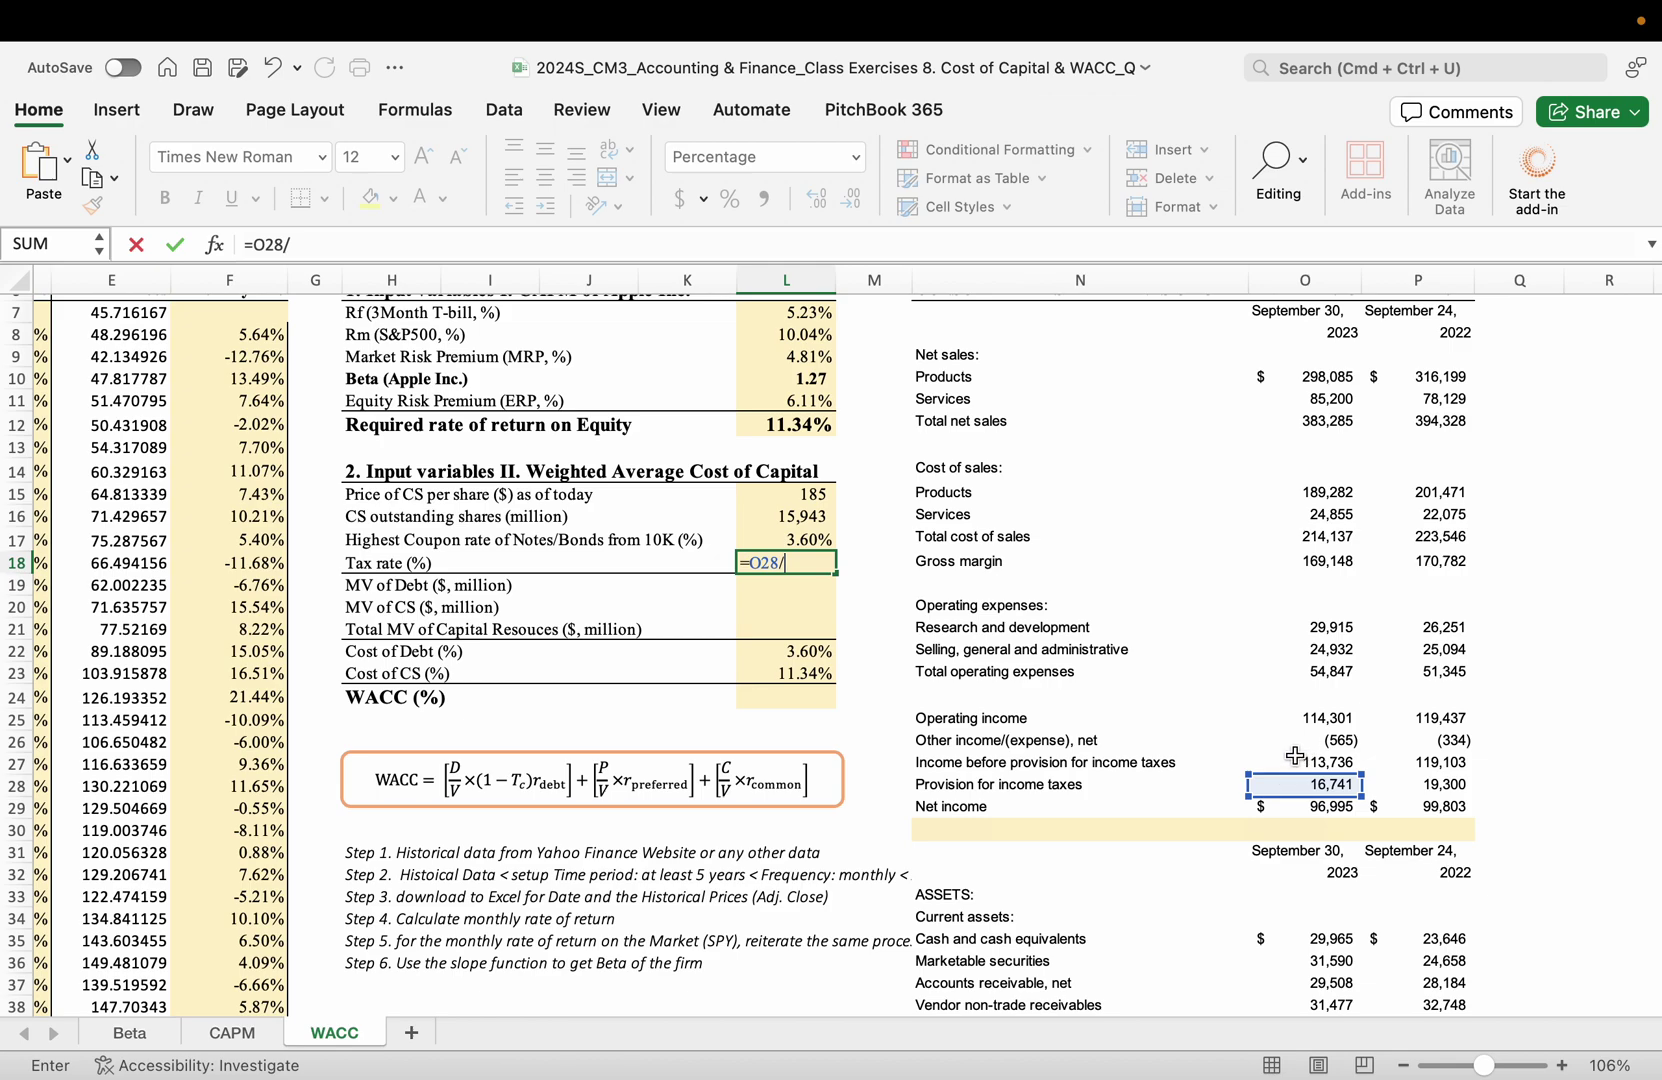
click(1286, 761)
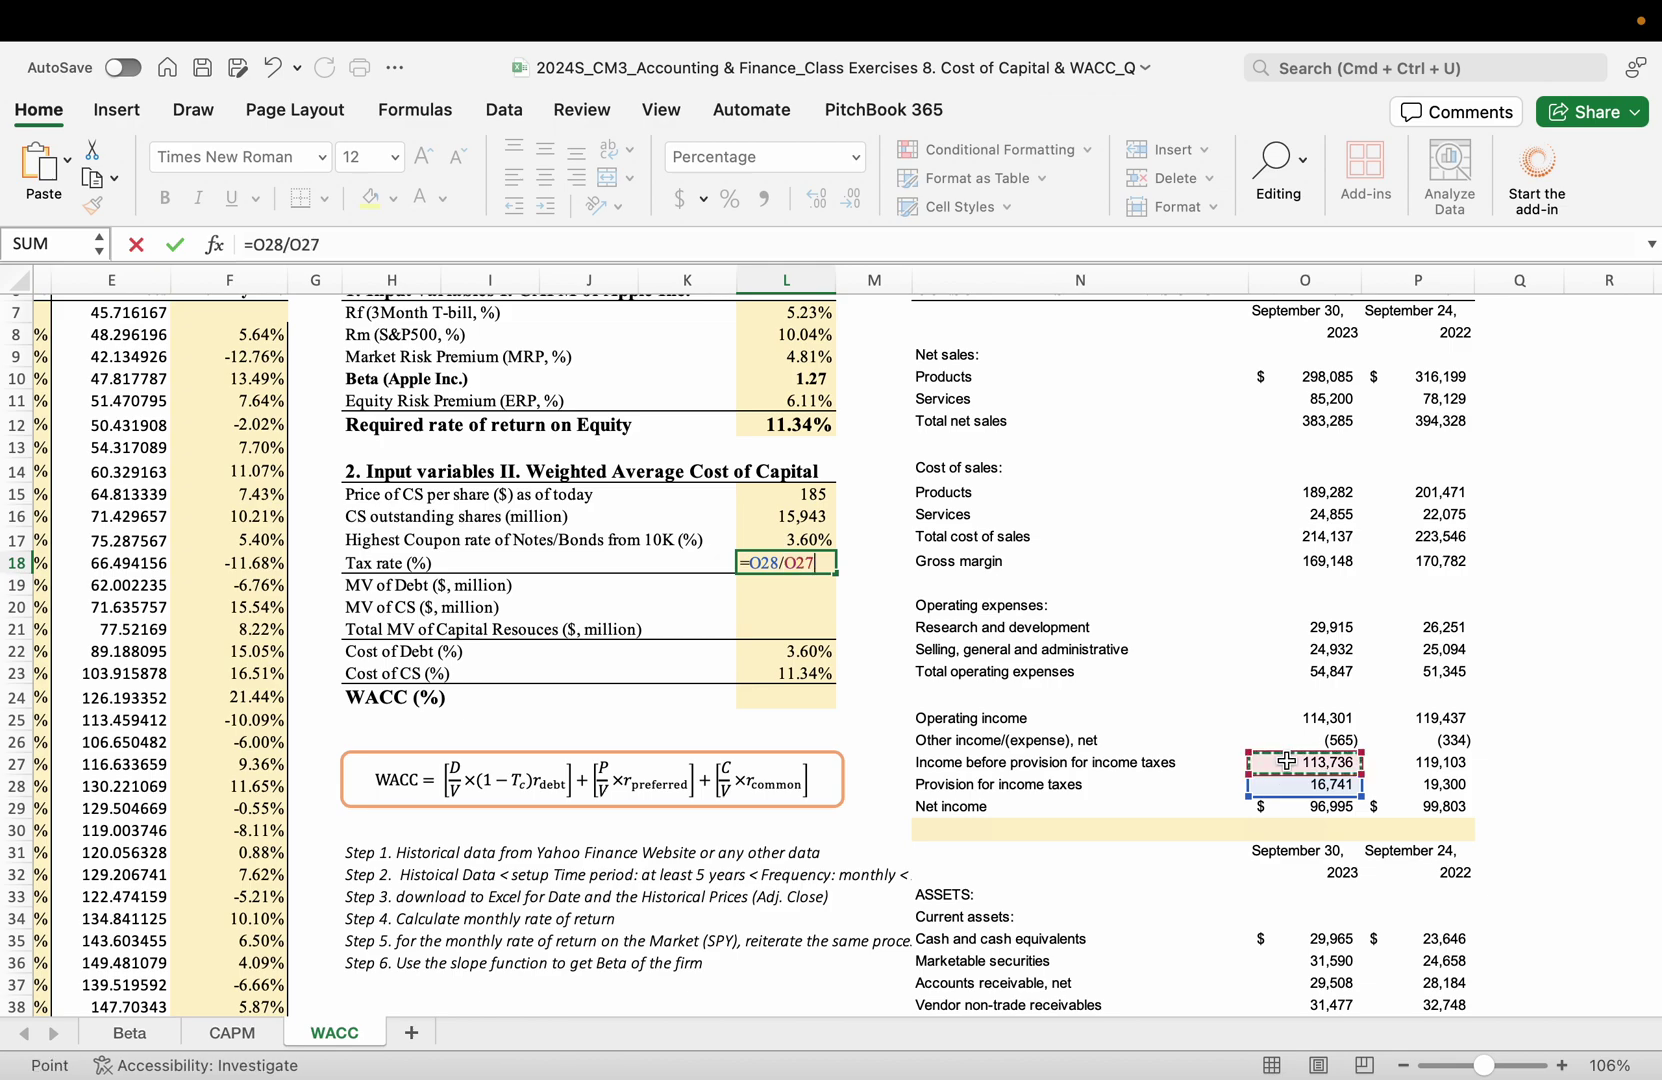
key(Return)
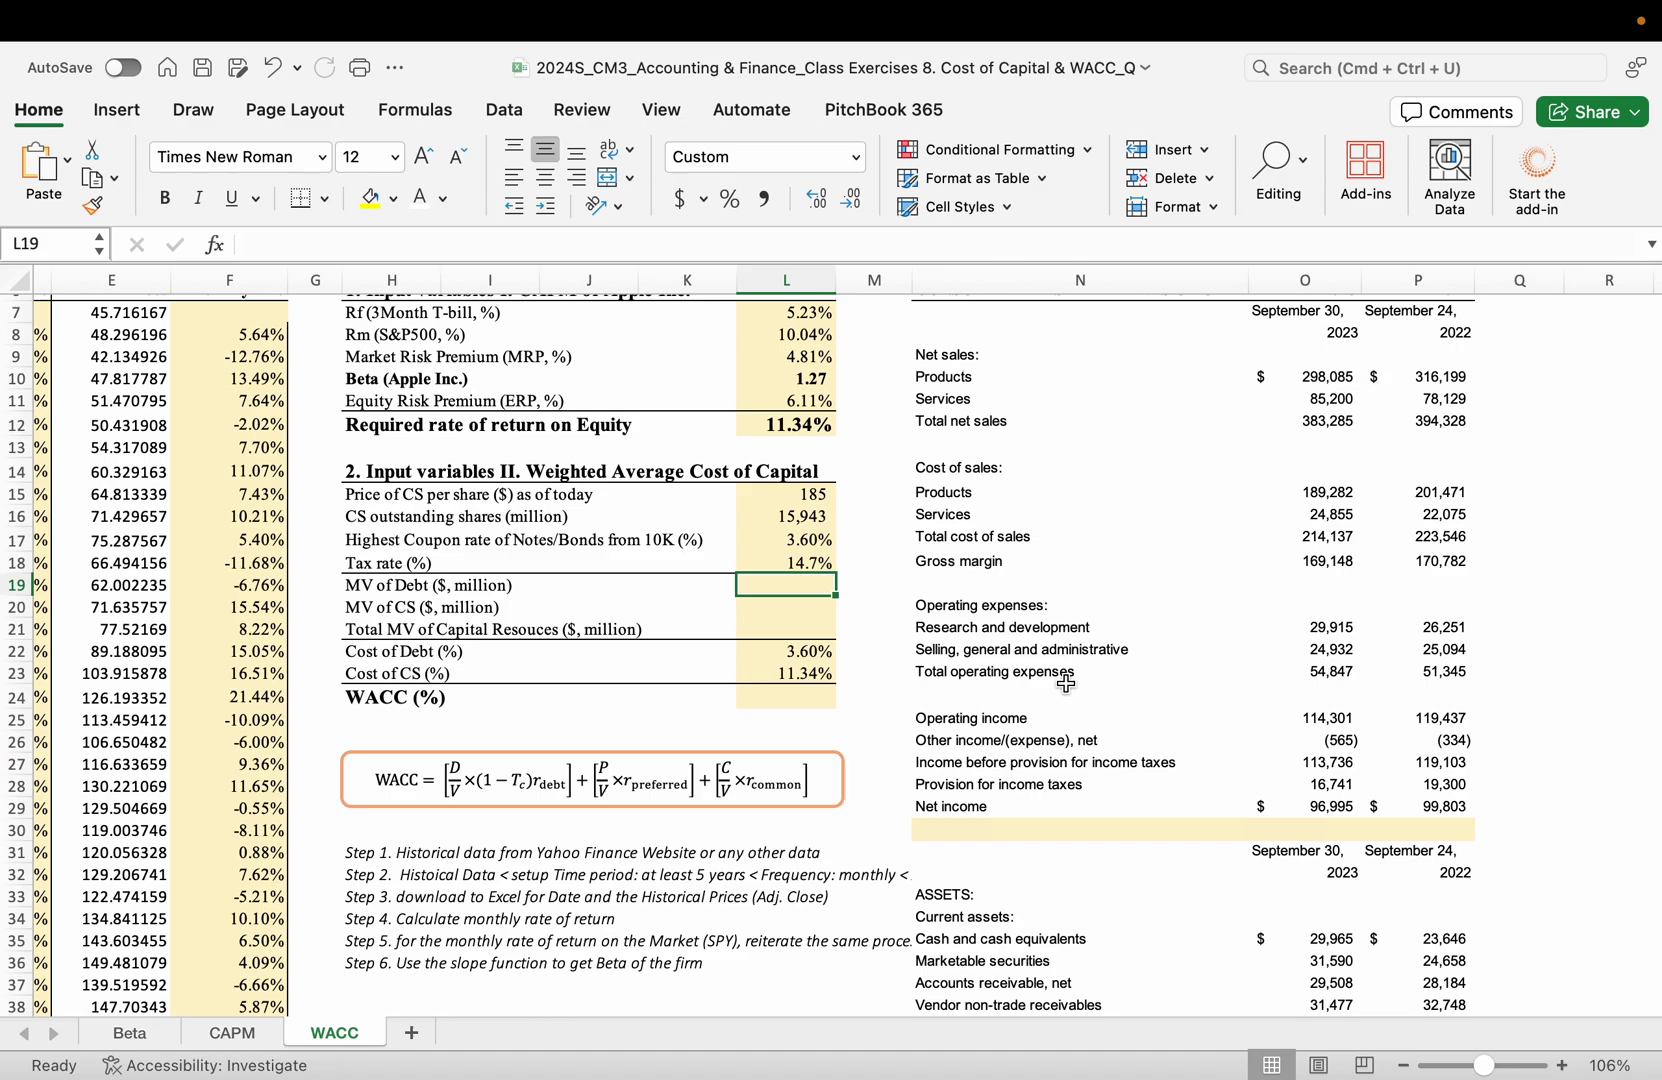
text(=)
scroll(1065, 690, down, 10)
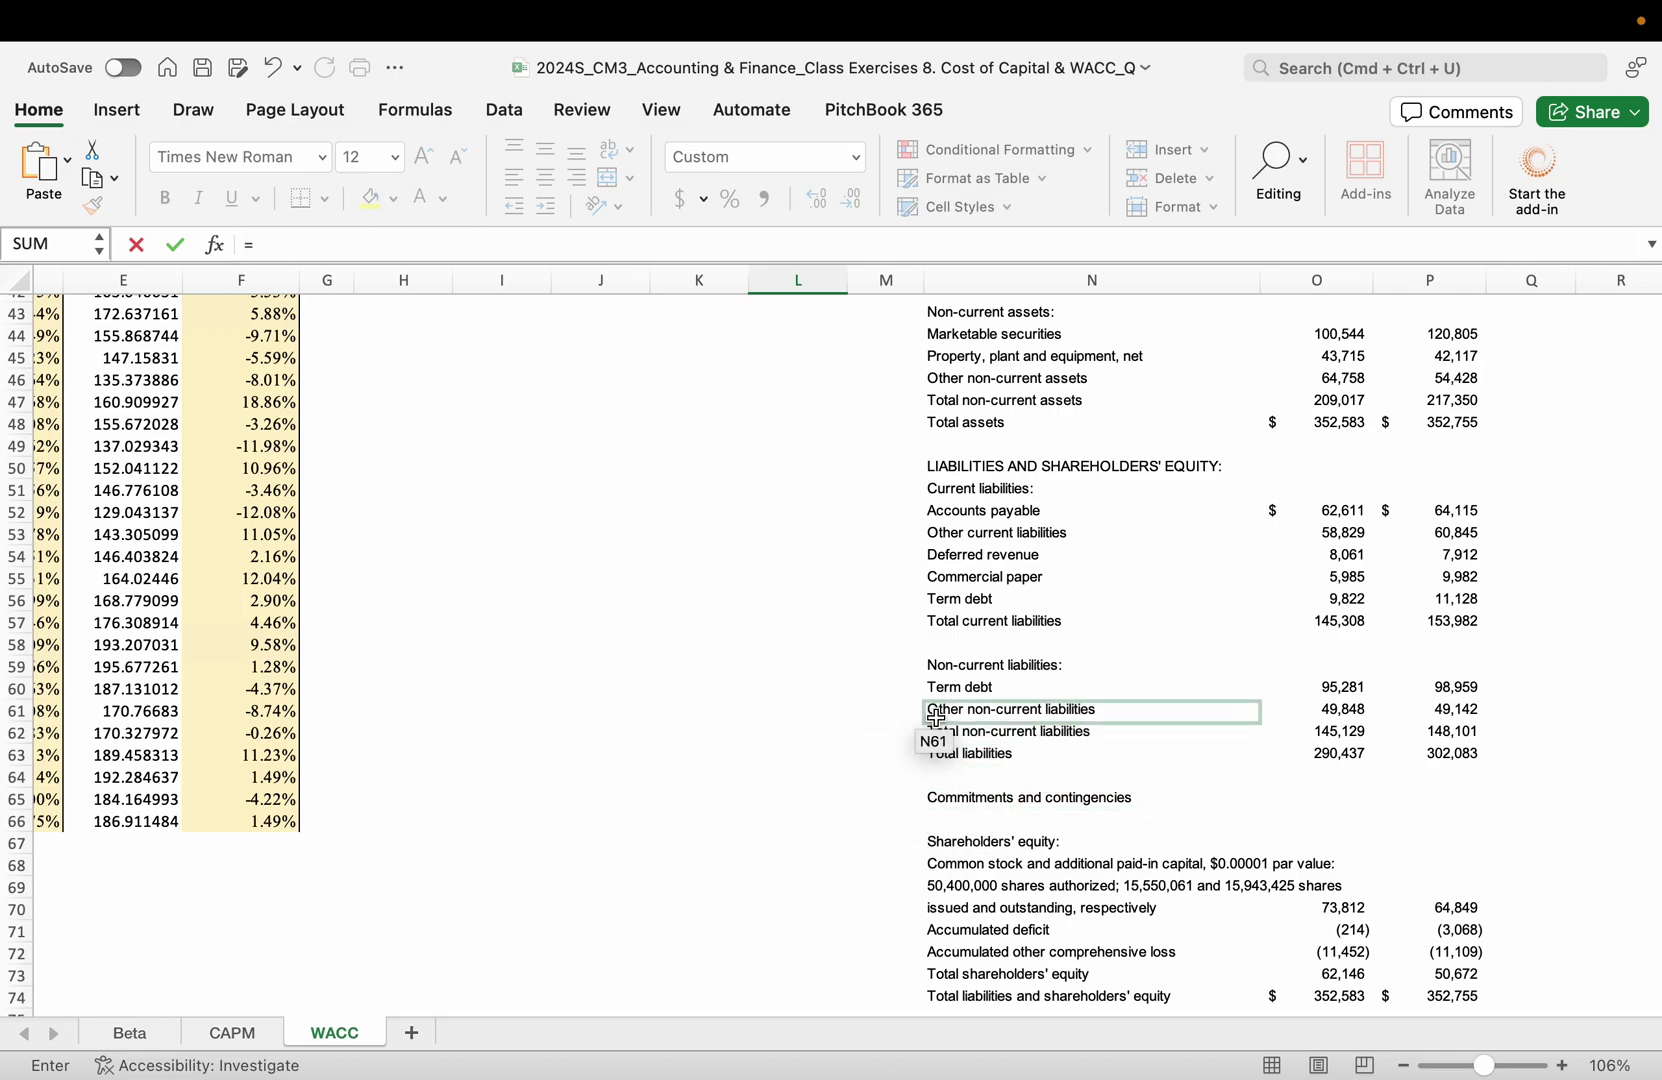
- Link MV of Debt to total non-current liabilities, then tally the term debt, commercial paper and other debt lines
click(1310, 735)
key(Return)
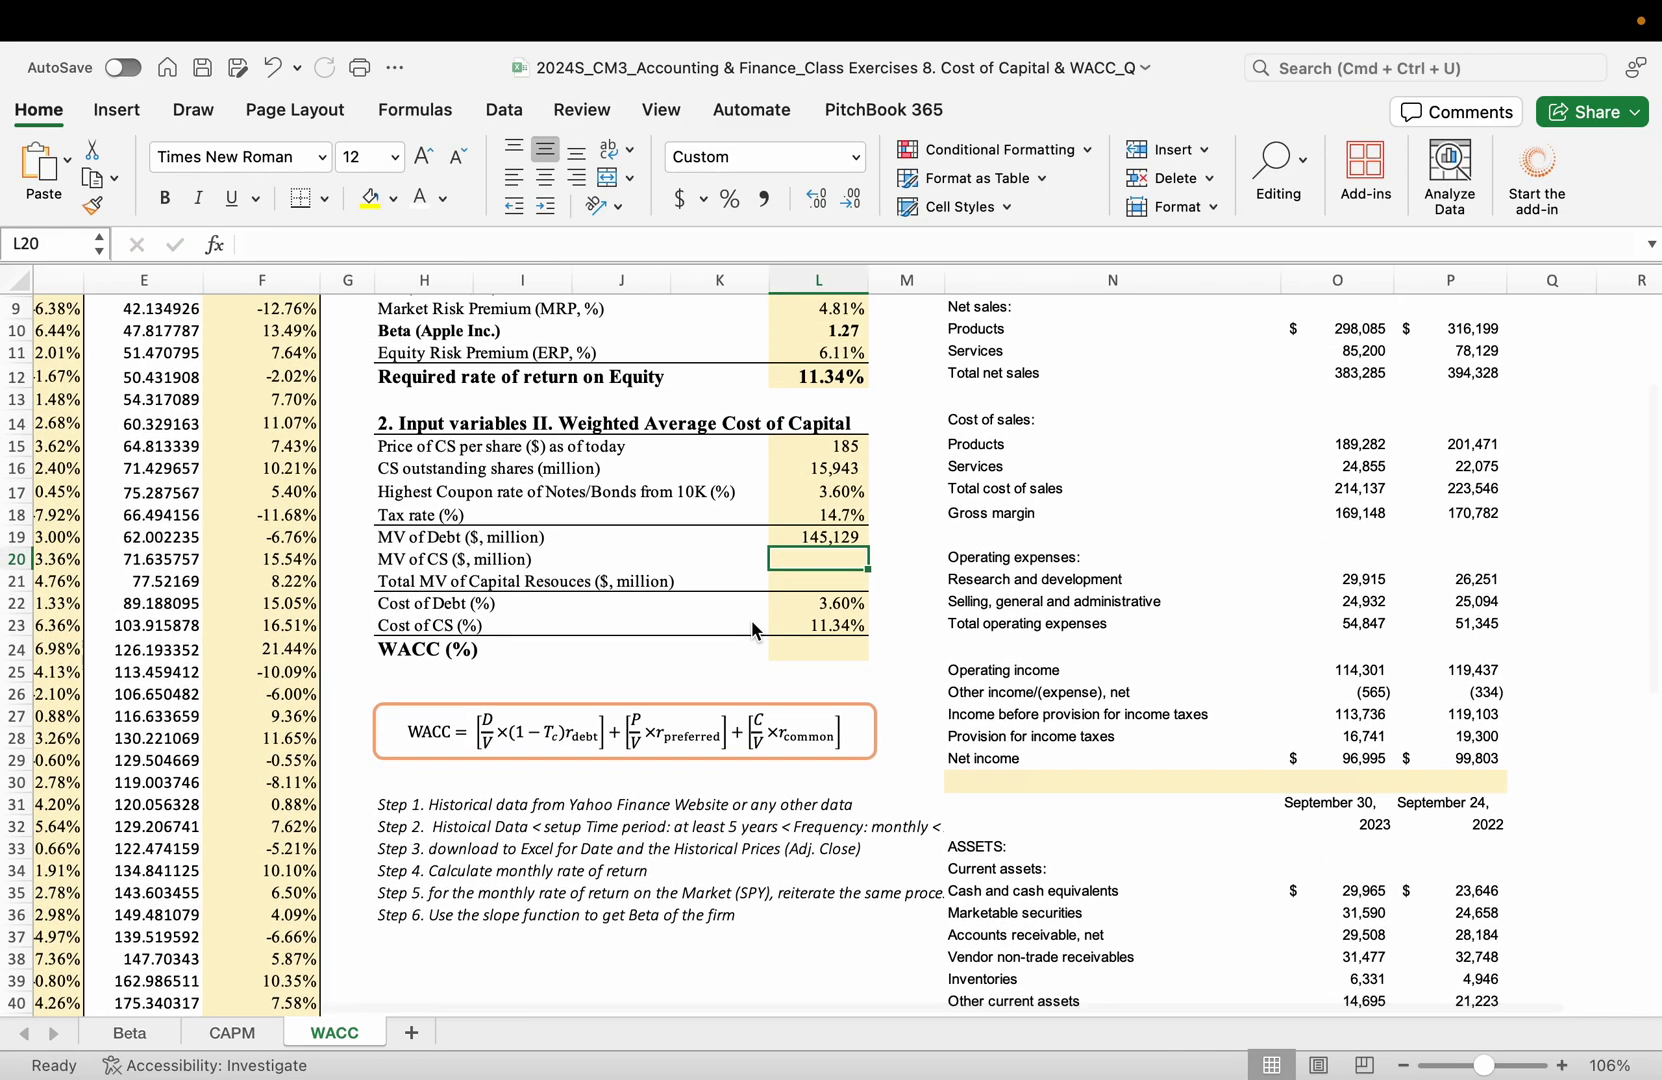
scroll(750, 619, down, 6)
scroll(1042, 743, down, 5)
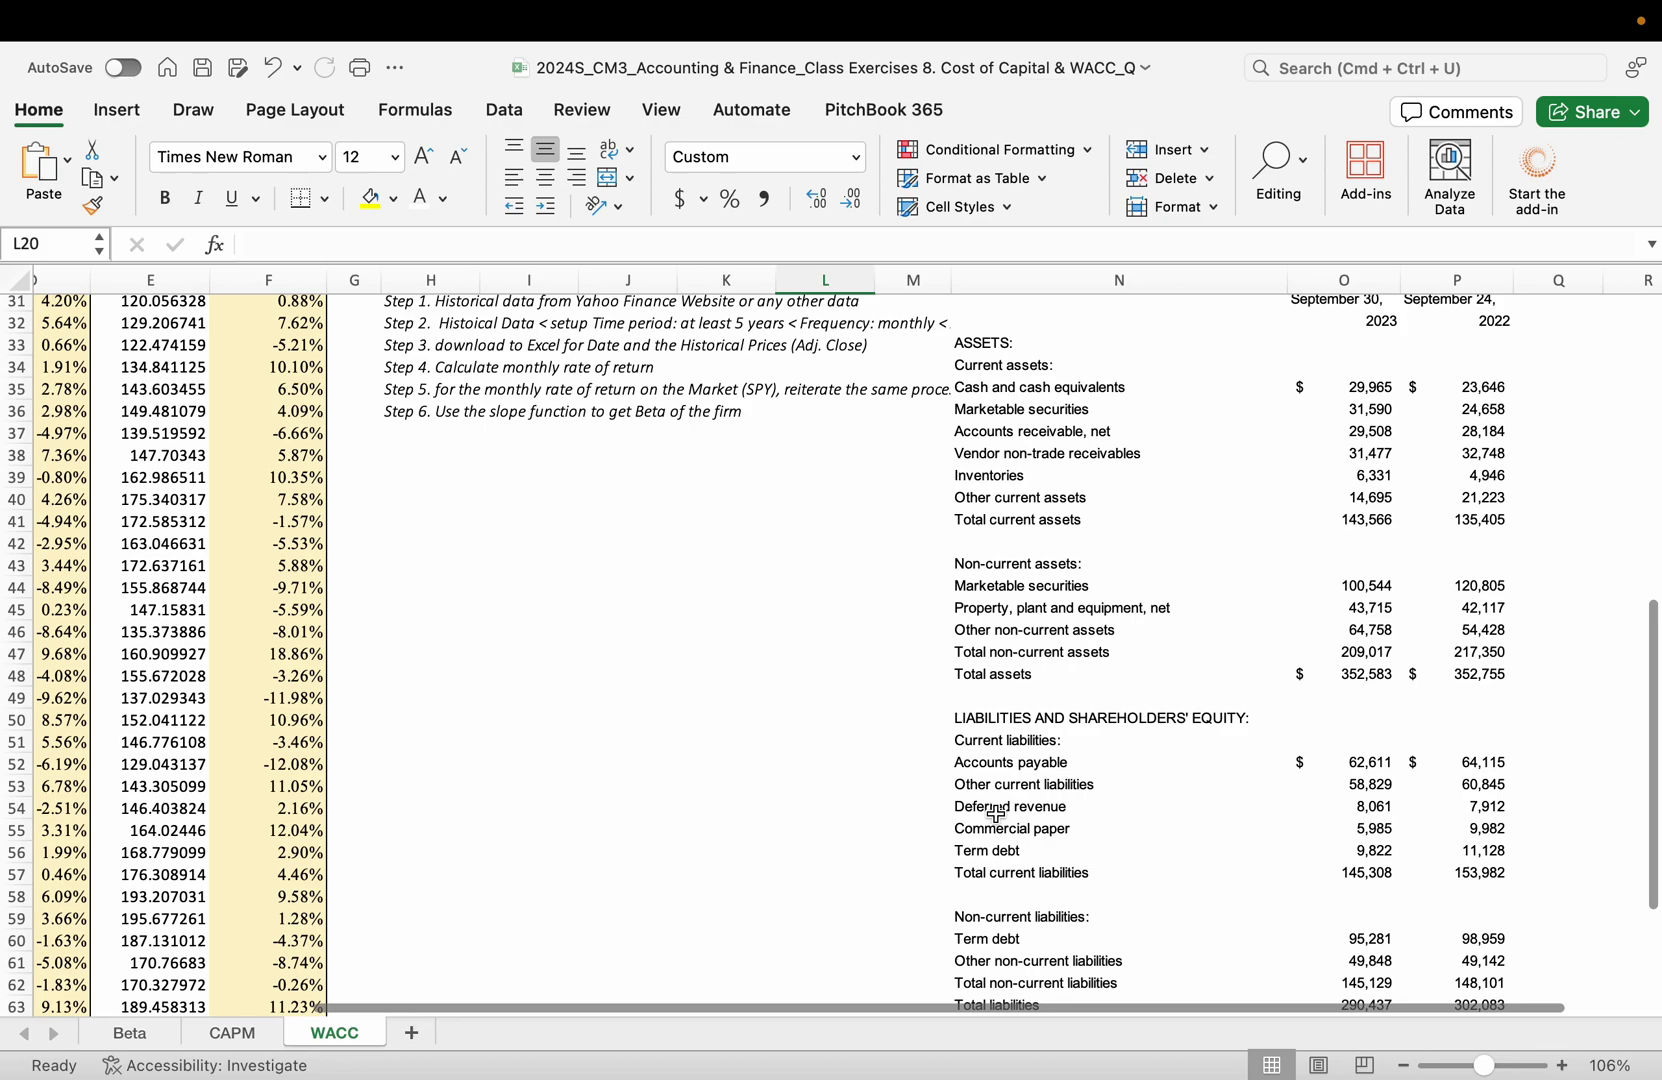
click(1385, 580)
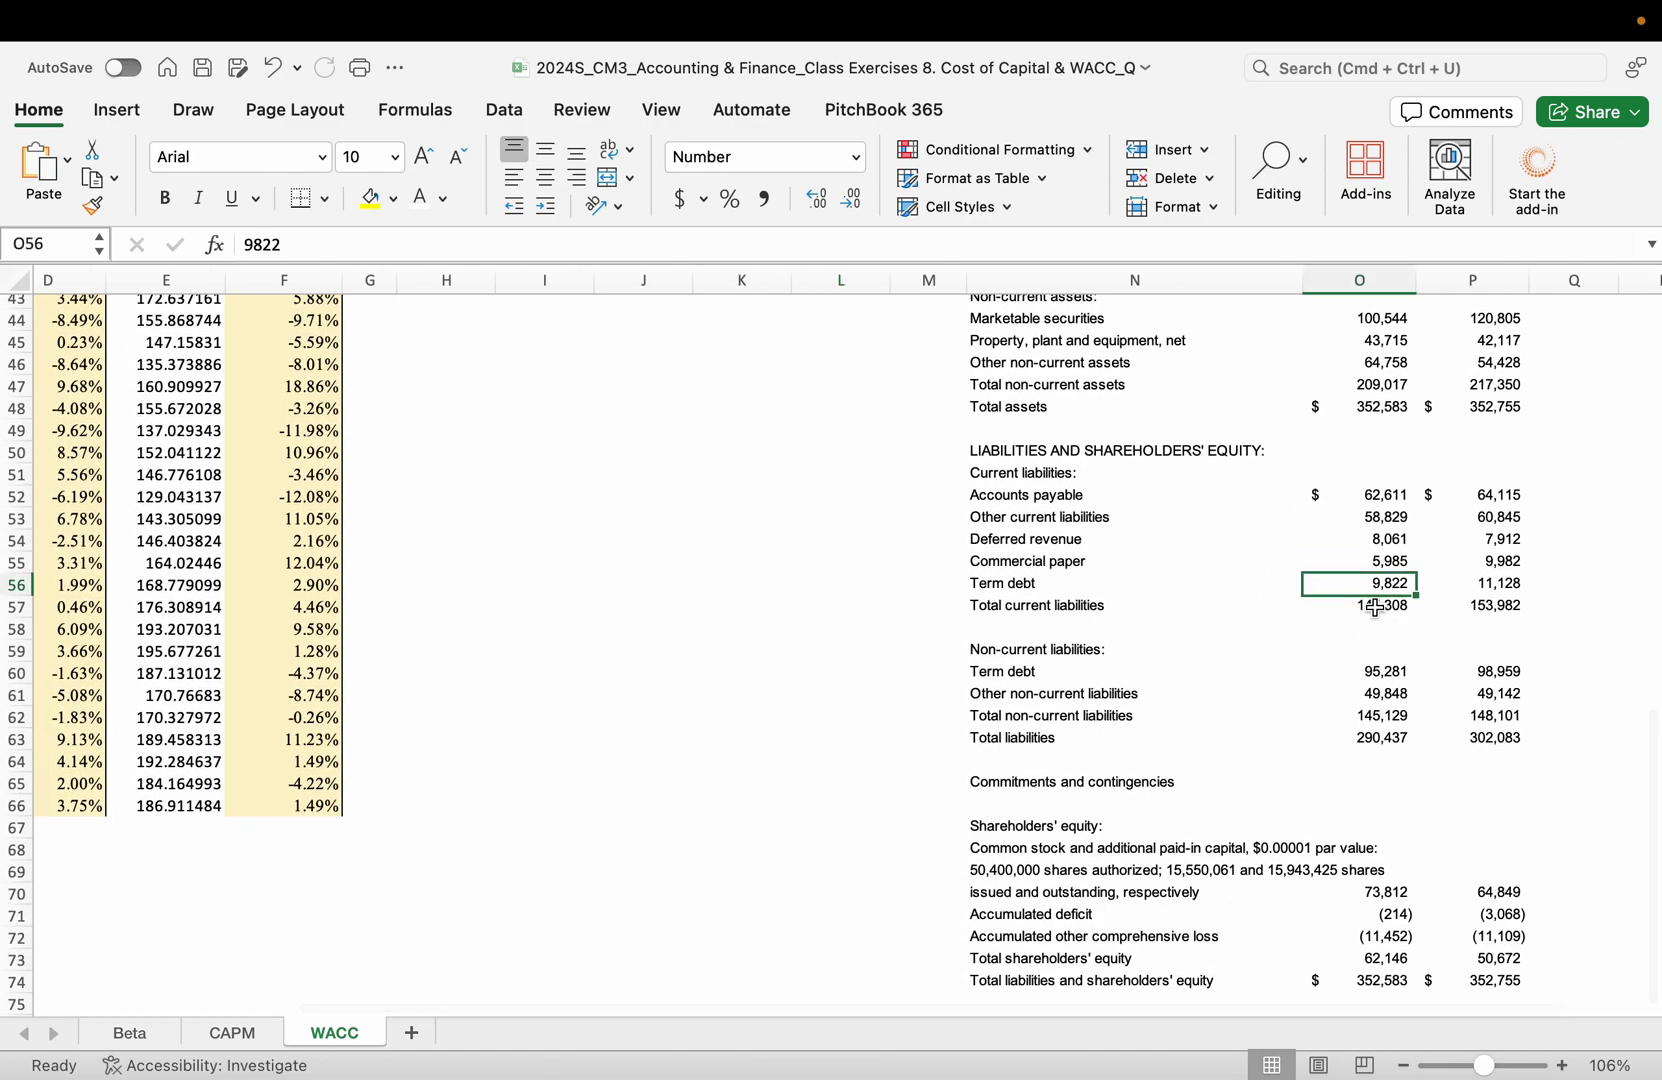
super+click(1371, 560)
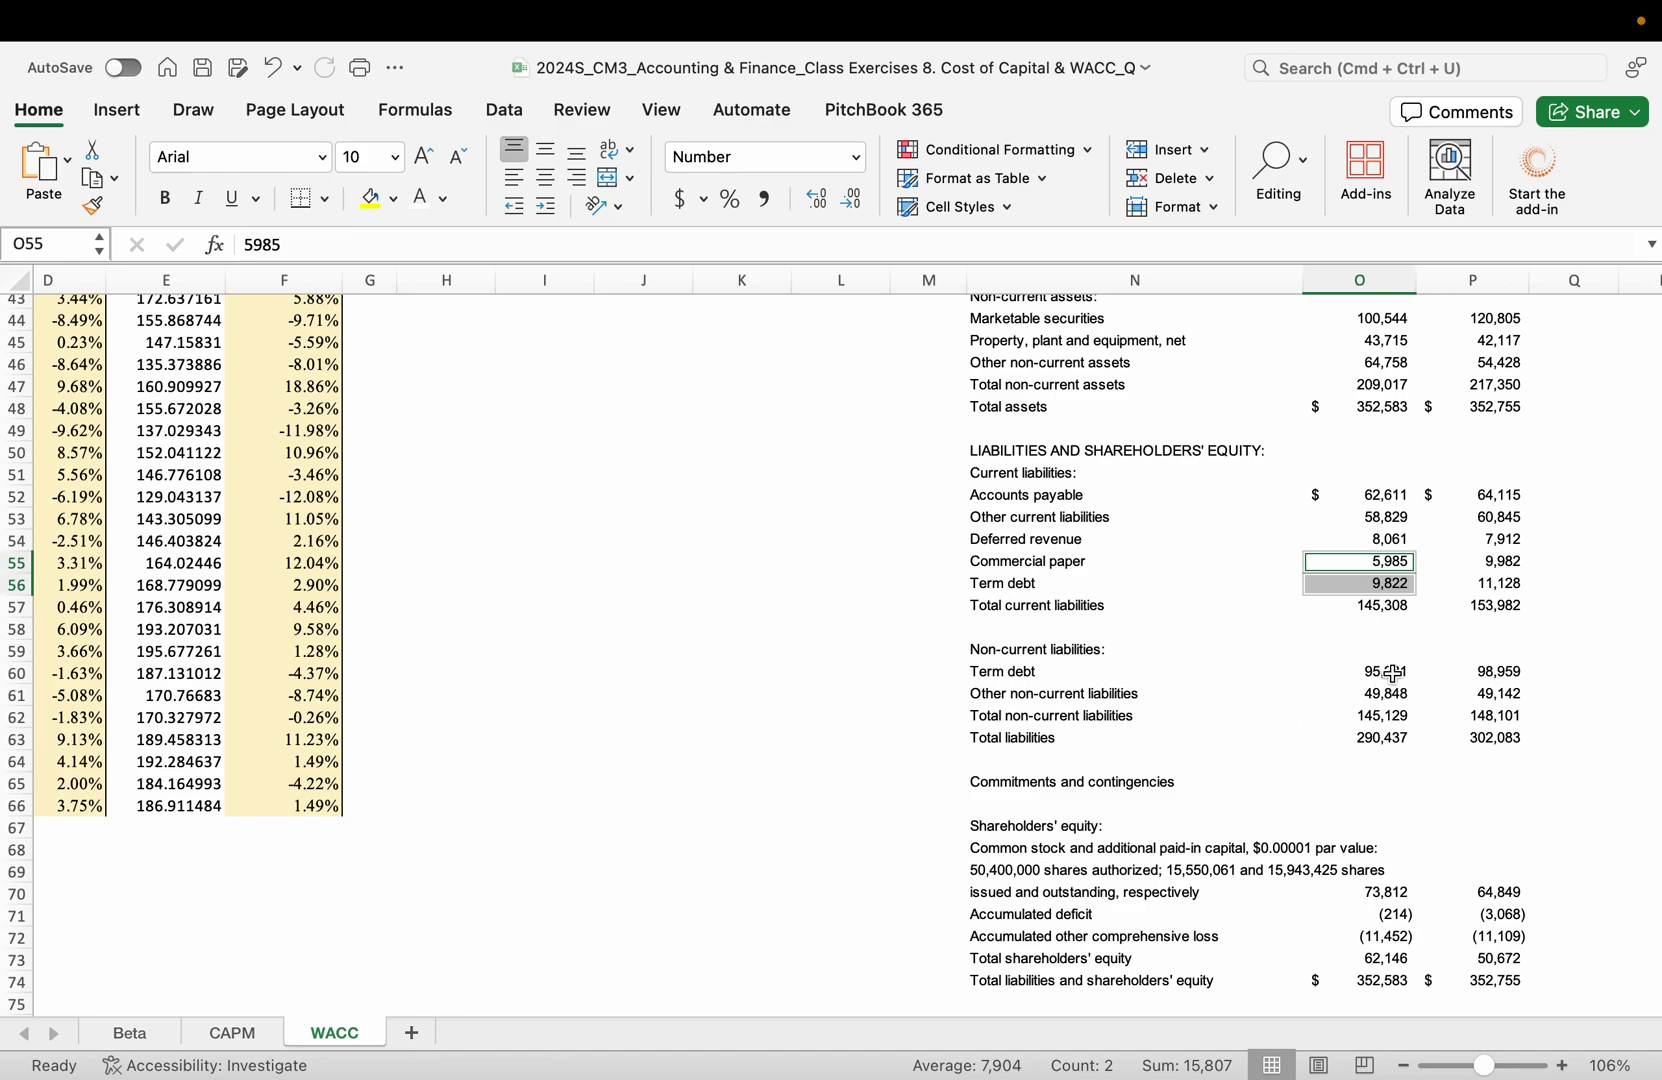
super+click(1354, 672)
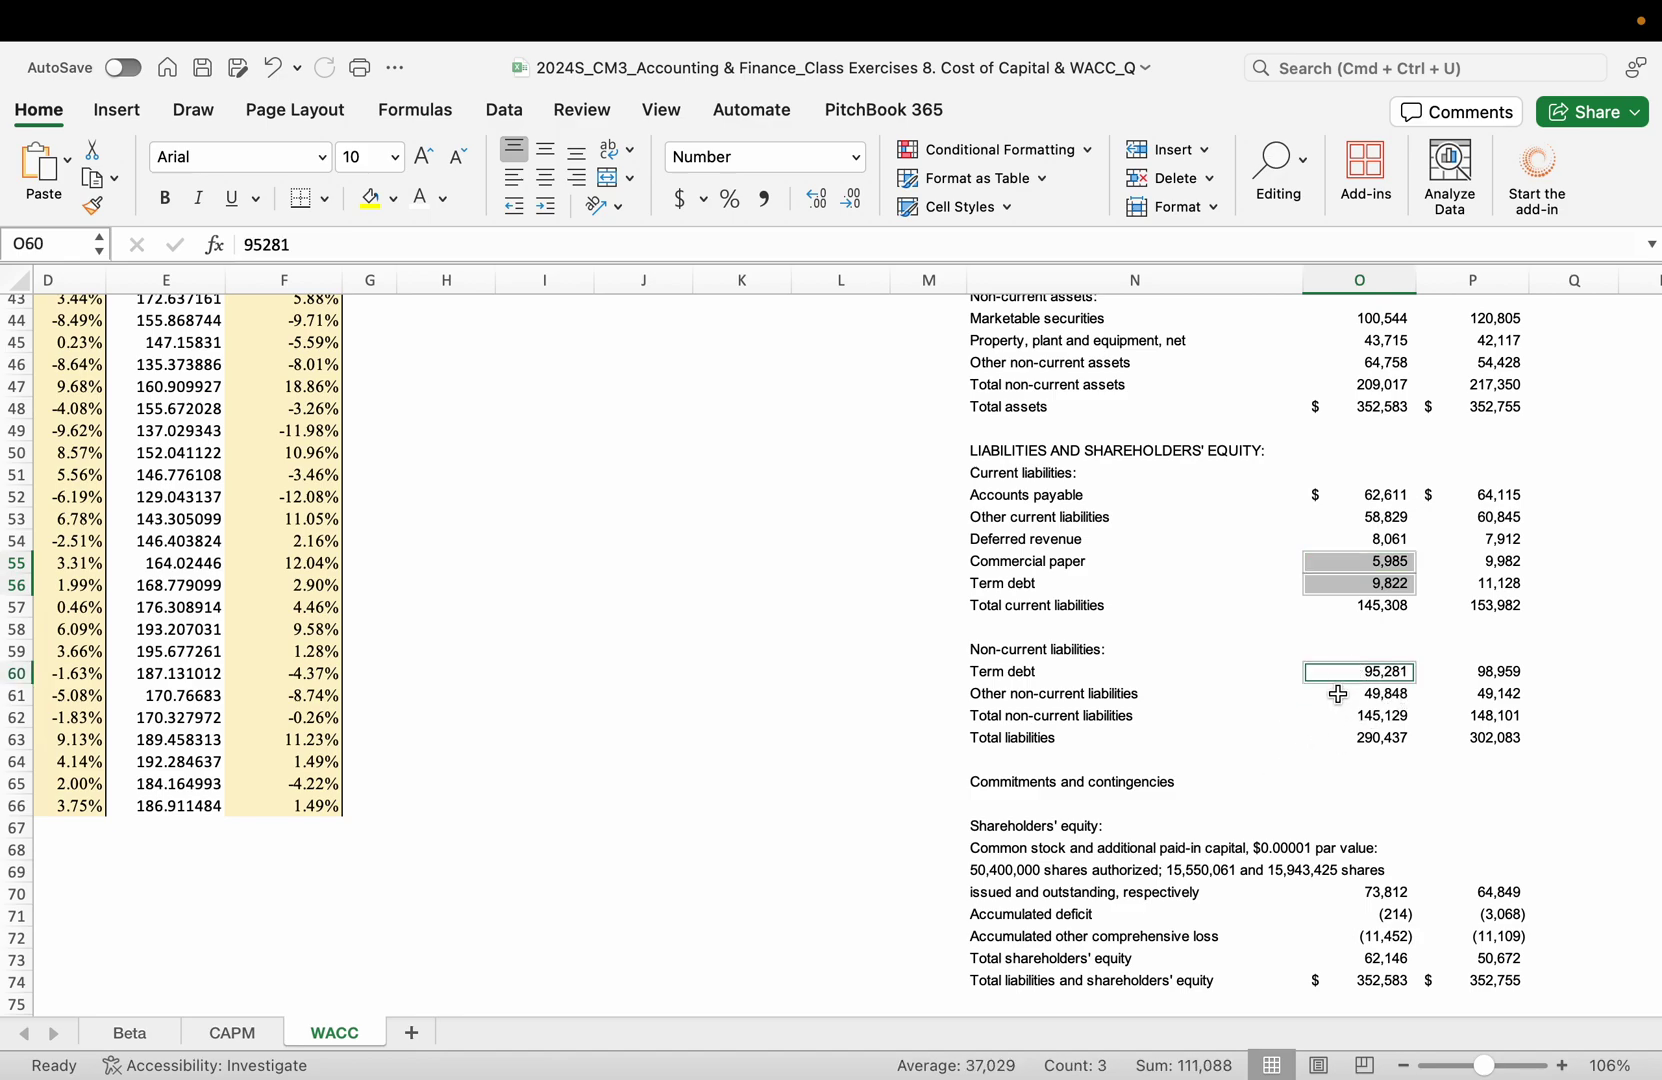
super+click(1338, 694)
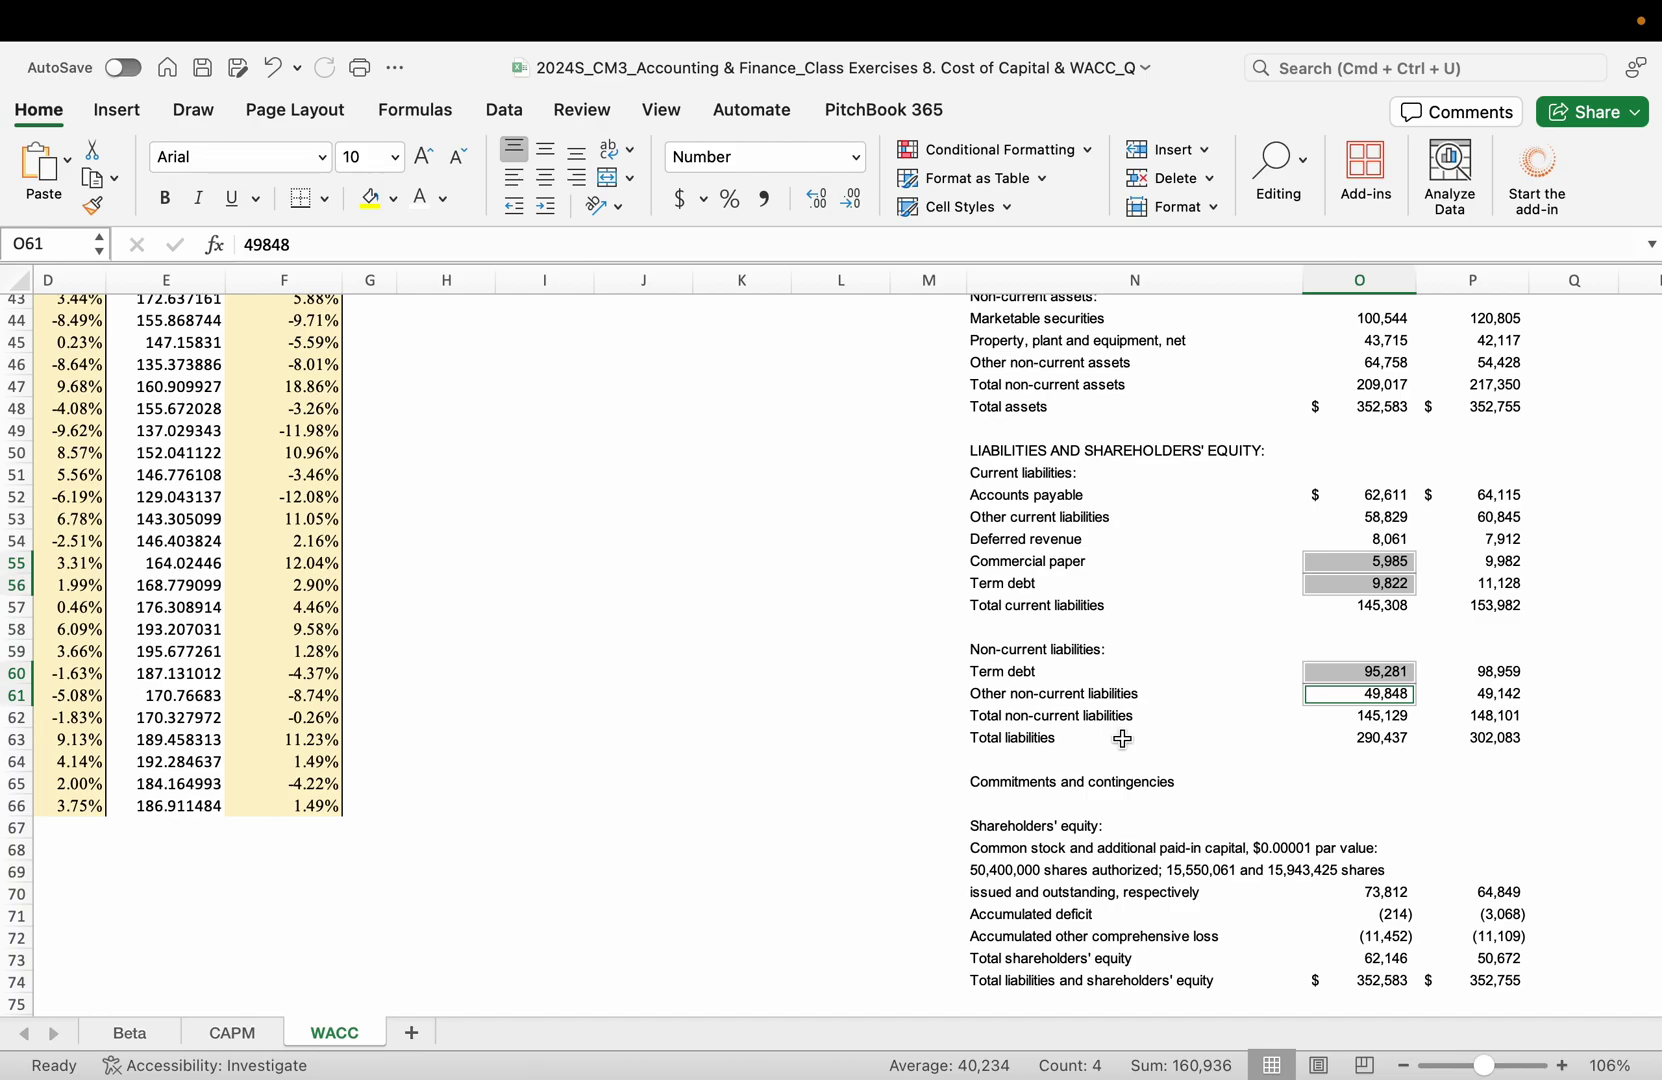
- Check total liabilities and the 145,129 total non-current liabilities, then return to the WACC inputs
scroll(1122, 738, up, 15)
scroll(1122, 738, left, 2)
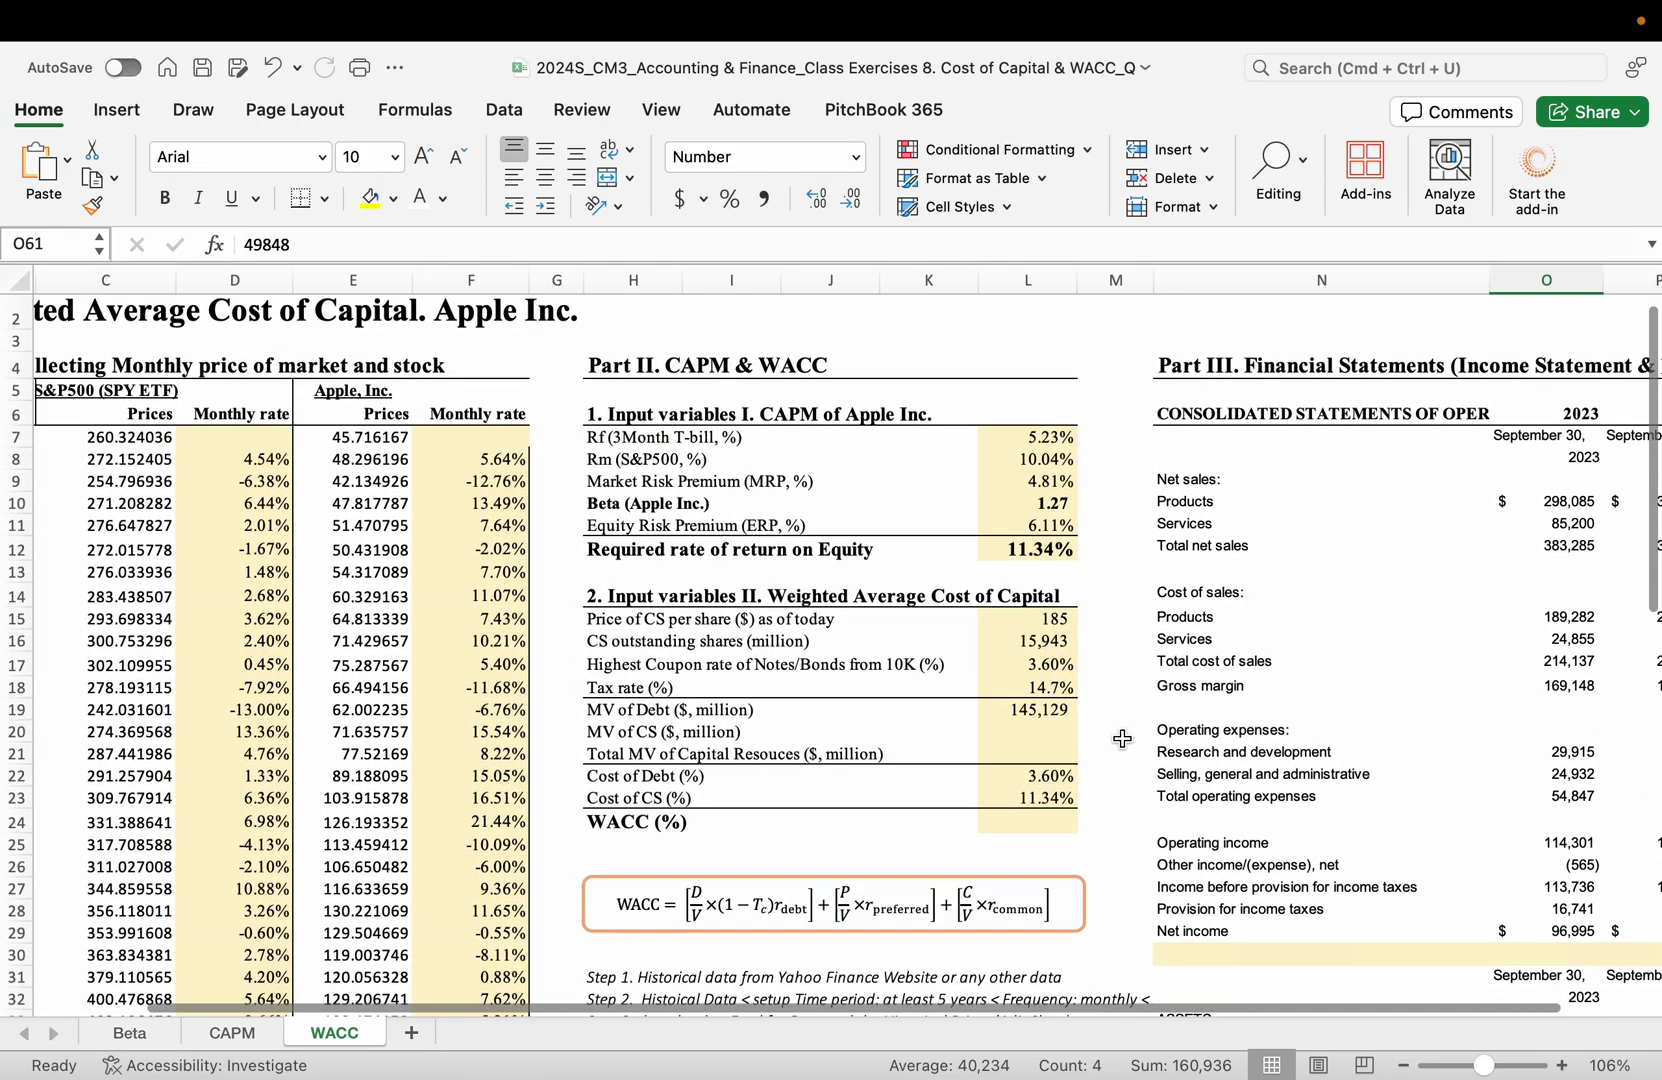
scroll(1067, 745, down, 13)
scroll(1067, 745, right, 2)
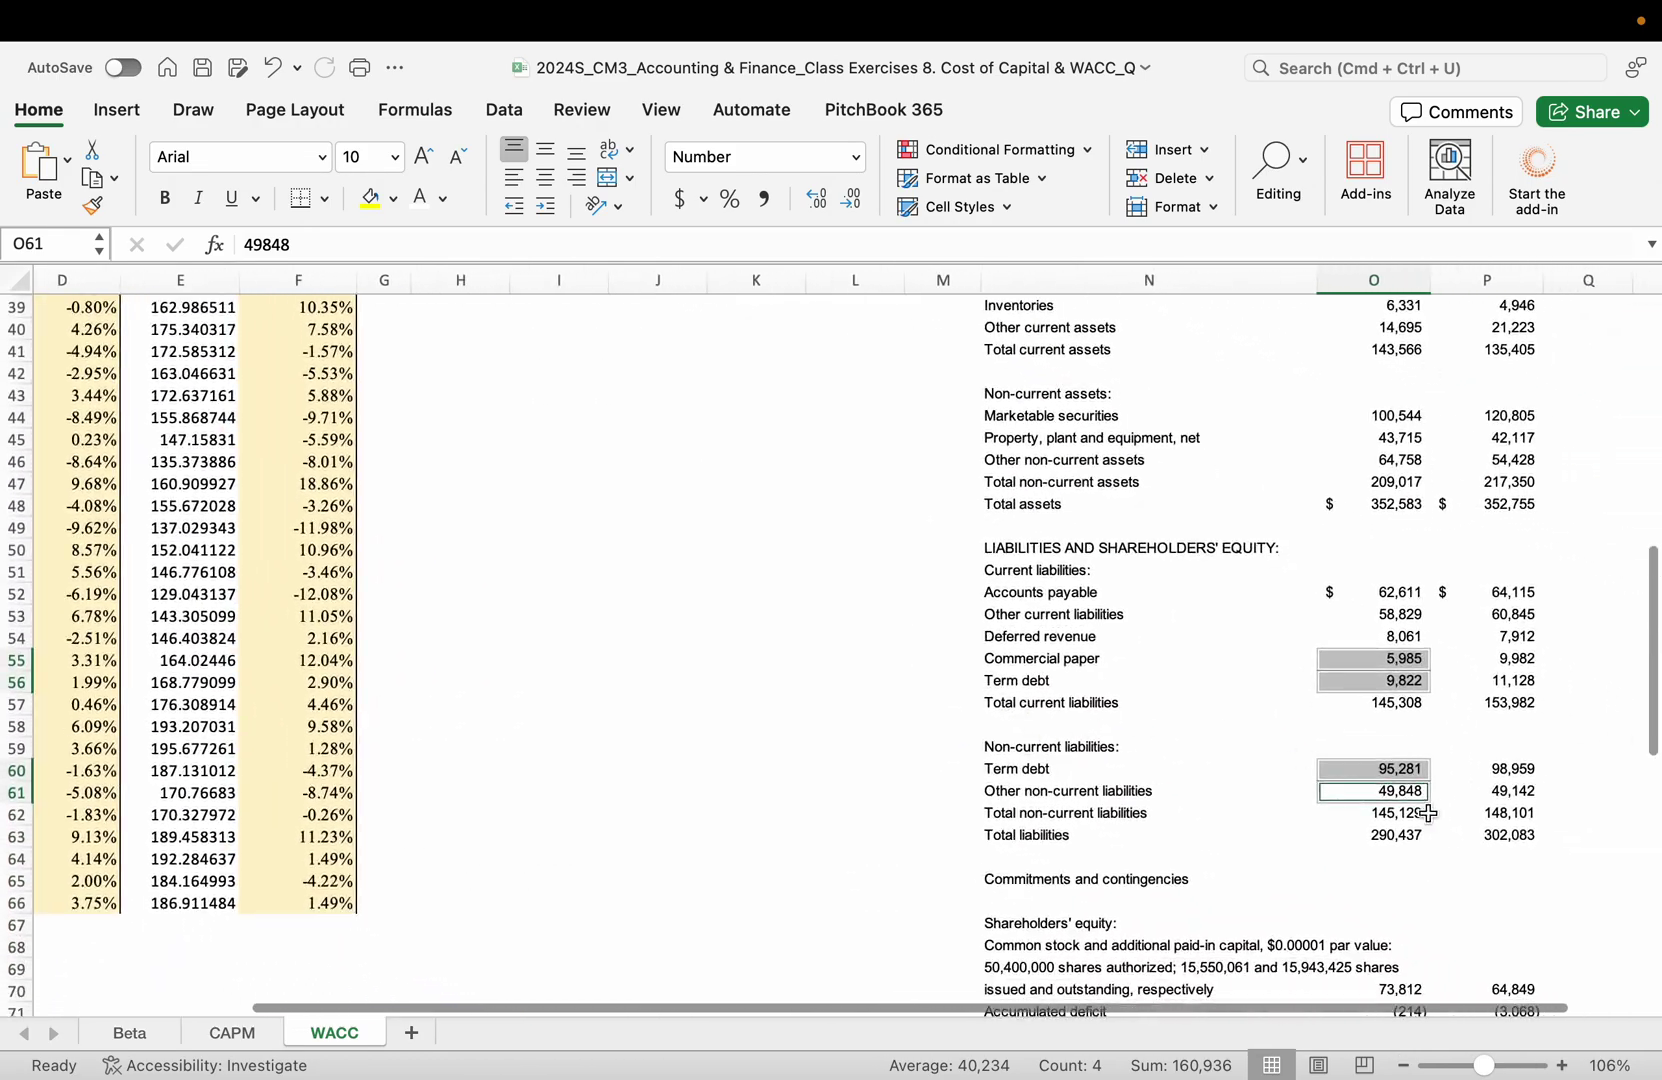
click(1365, 829)
click(1356, 807)
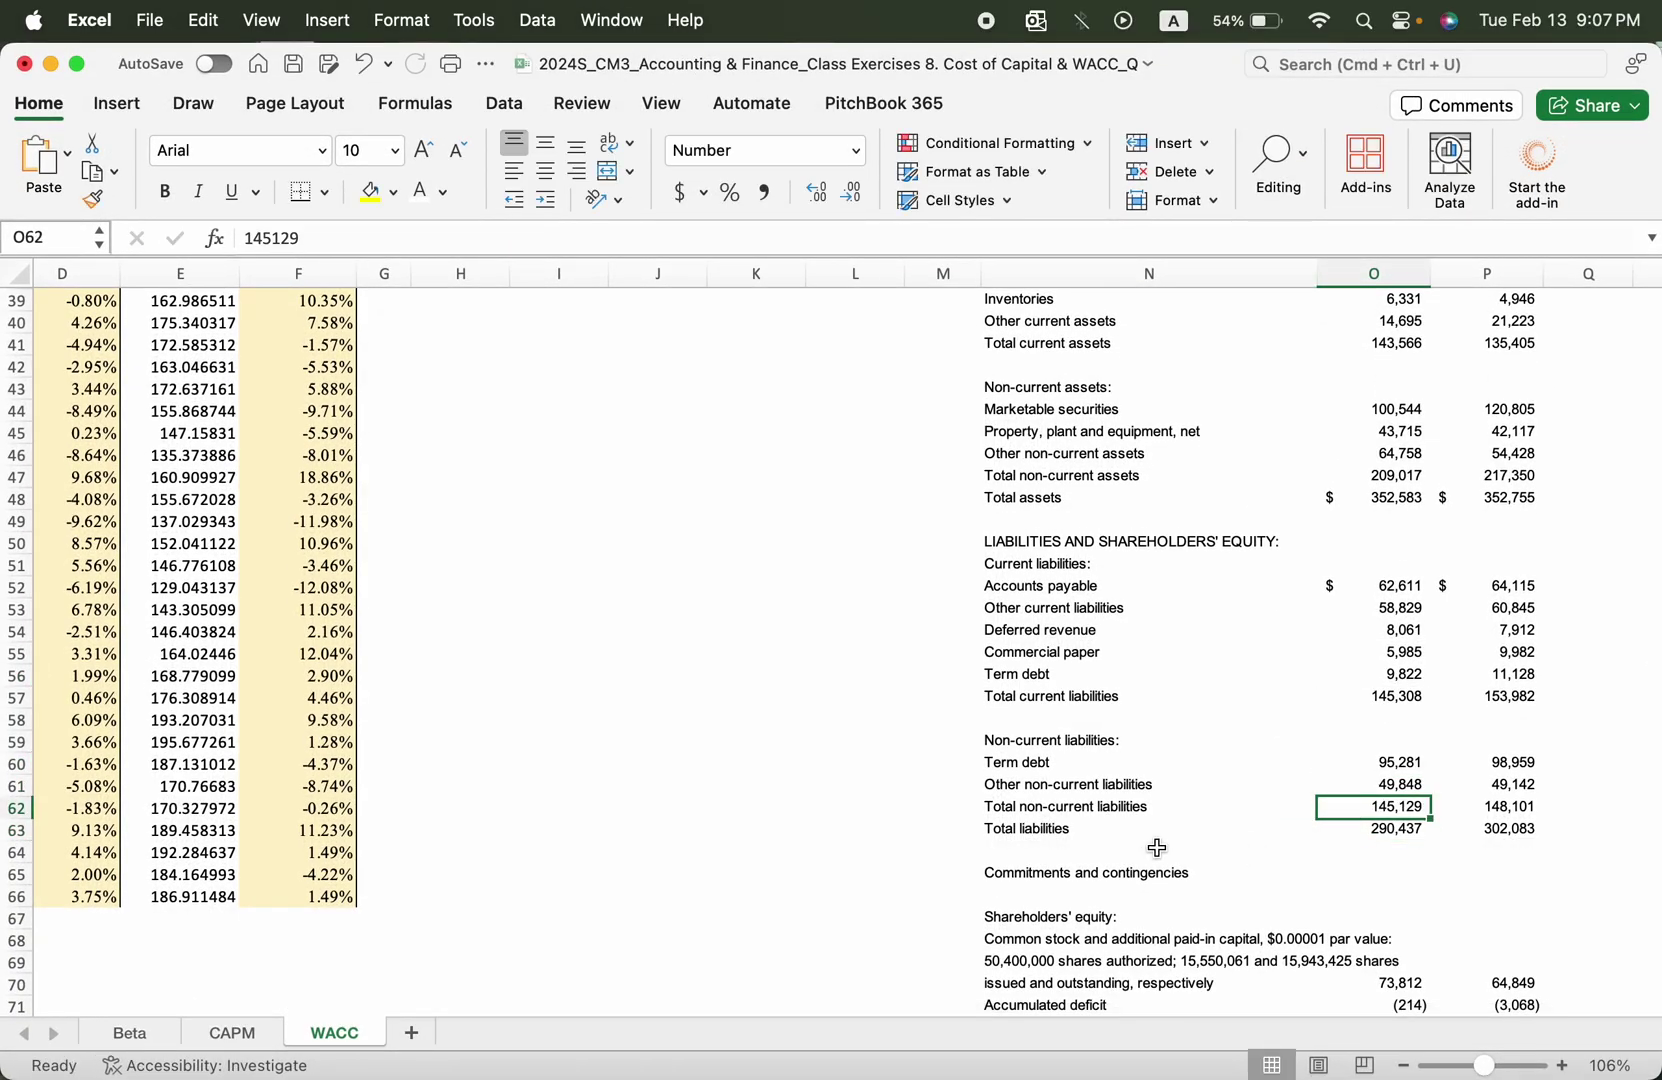
scroll(1157, 848, up, 4)
scroll(1157, 848, left, 1)
scroll(1157, 848, up, 9)
scroll(1150, 830, left, 1)
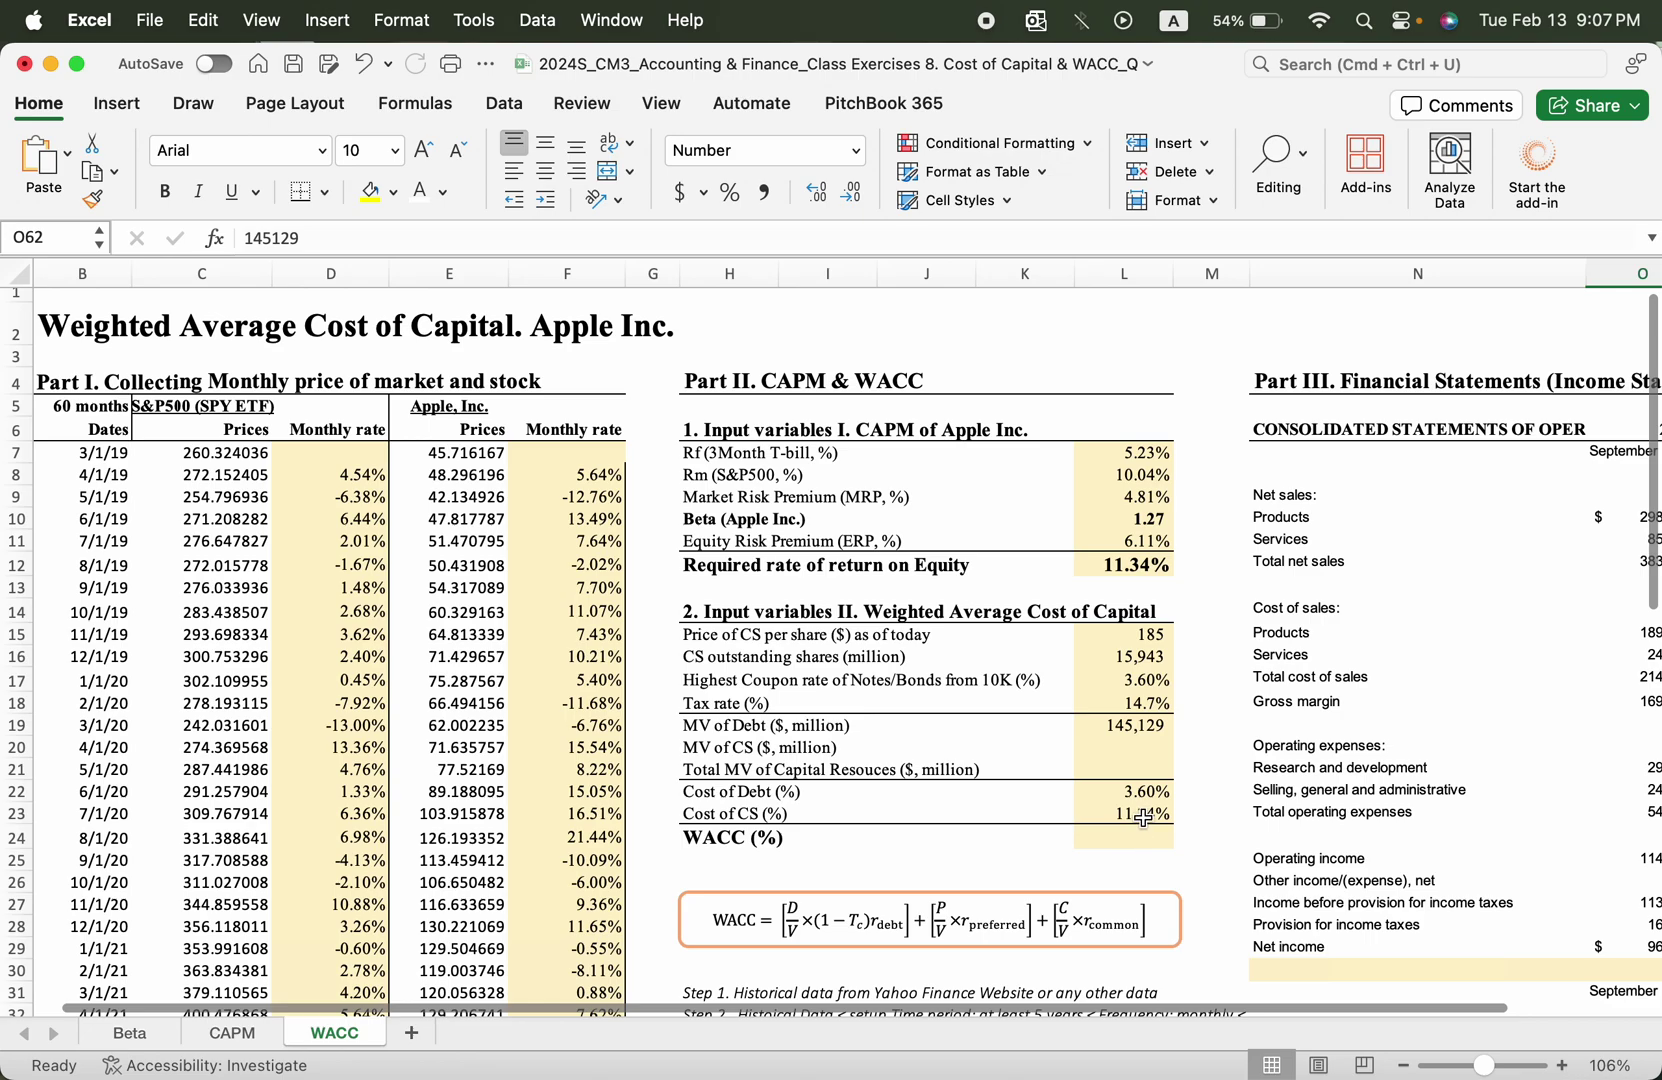
- Enter =L15*L16 in L20 for equity market value, giving 2,949,455
click(1121, 750)
text(=)
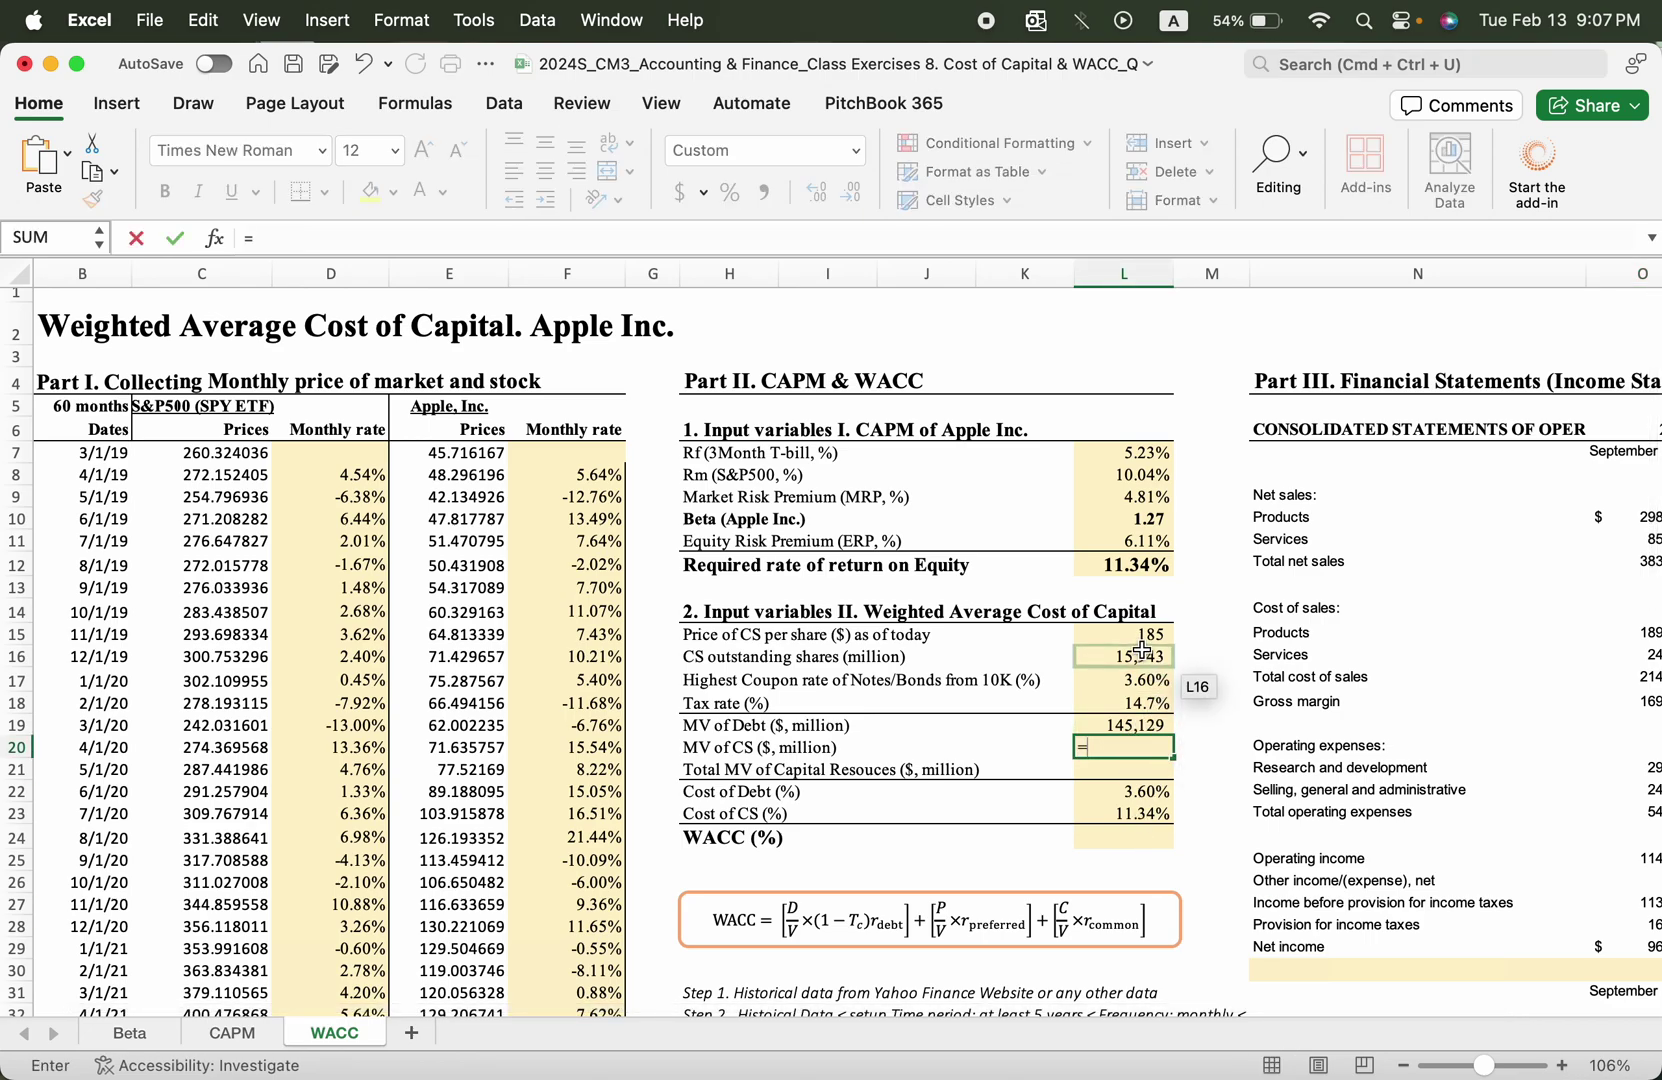
click(1127, 632)
text(*)
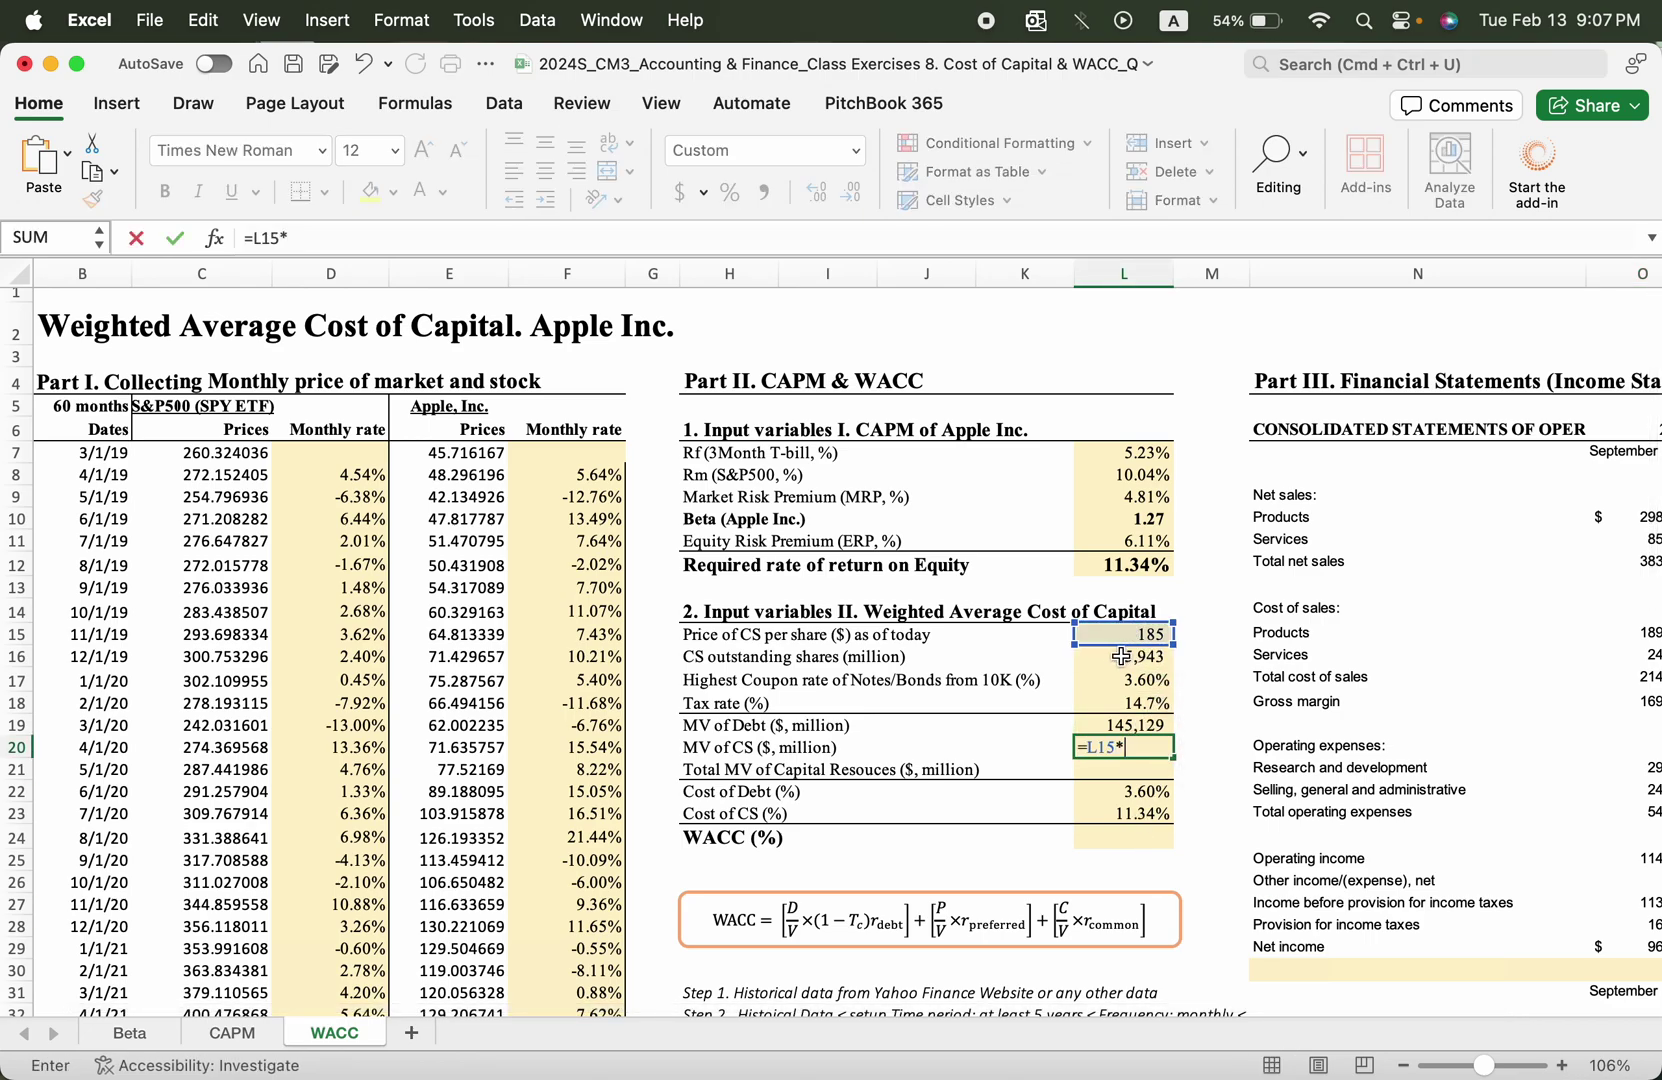
click(1121, 656)
key(Return)
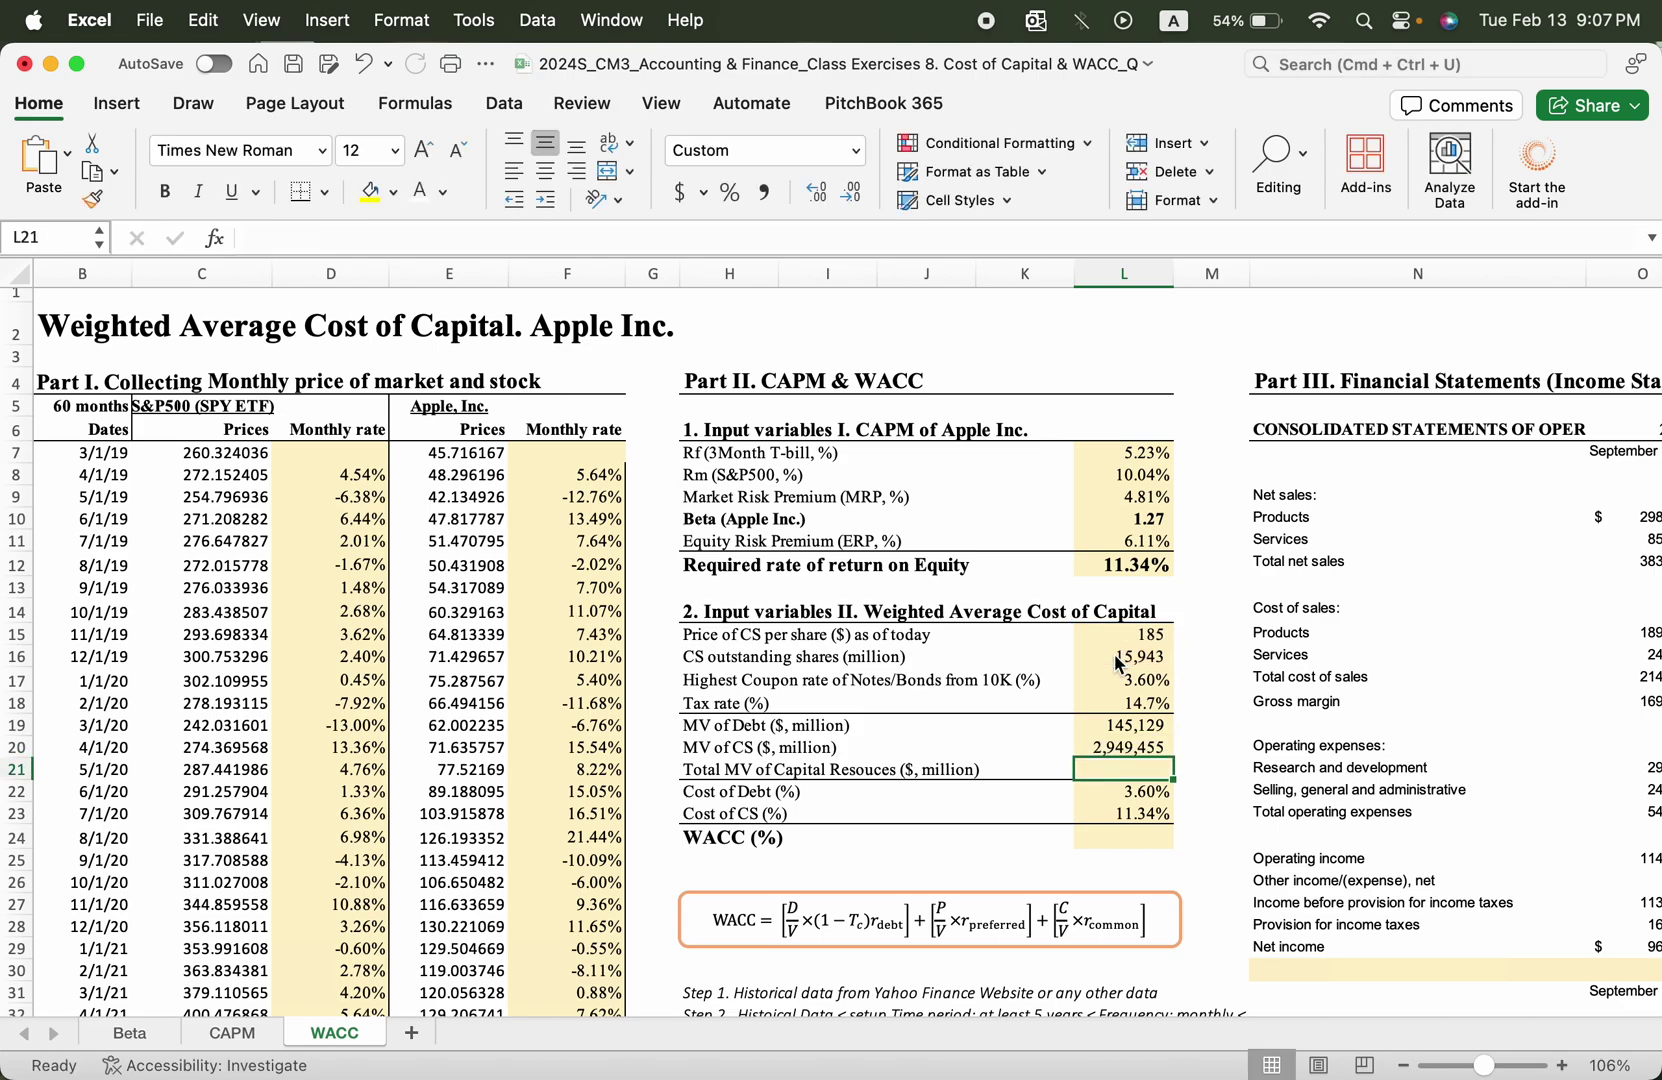
click(1088, 747)
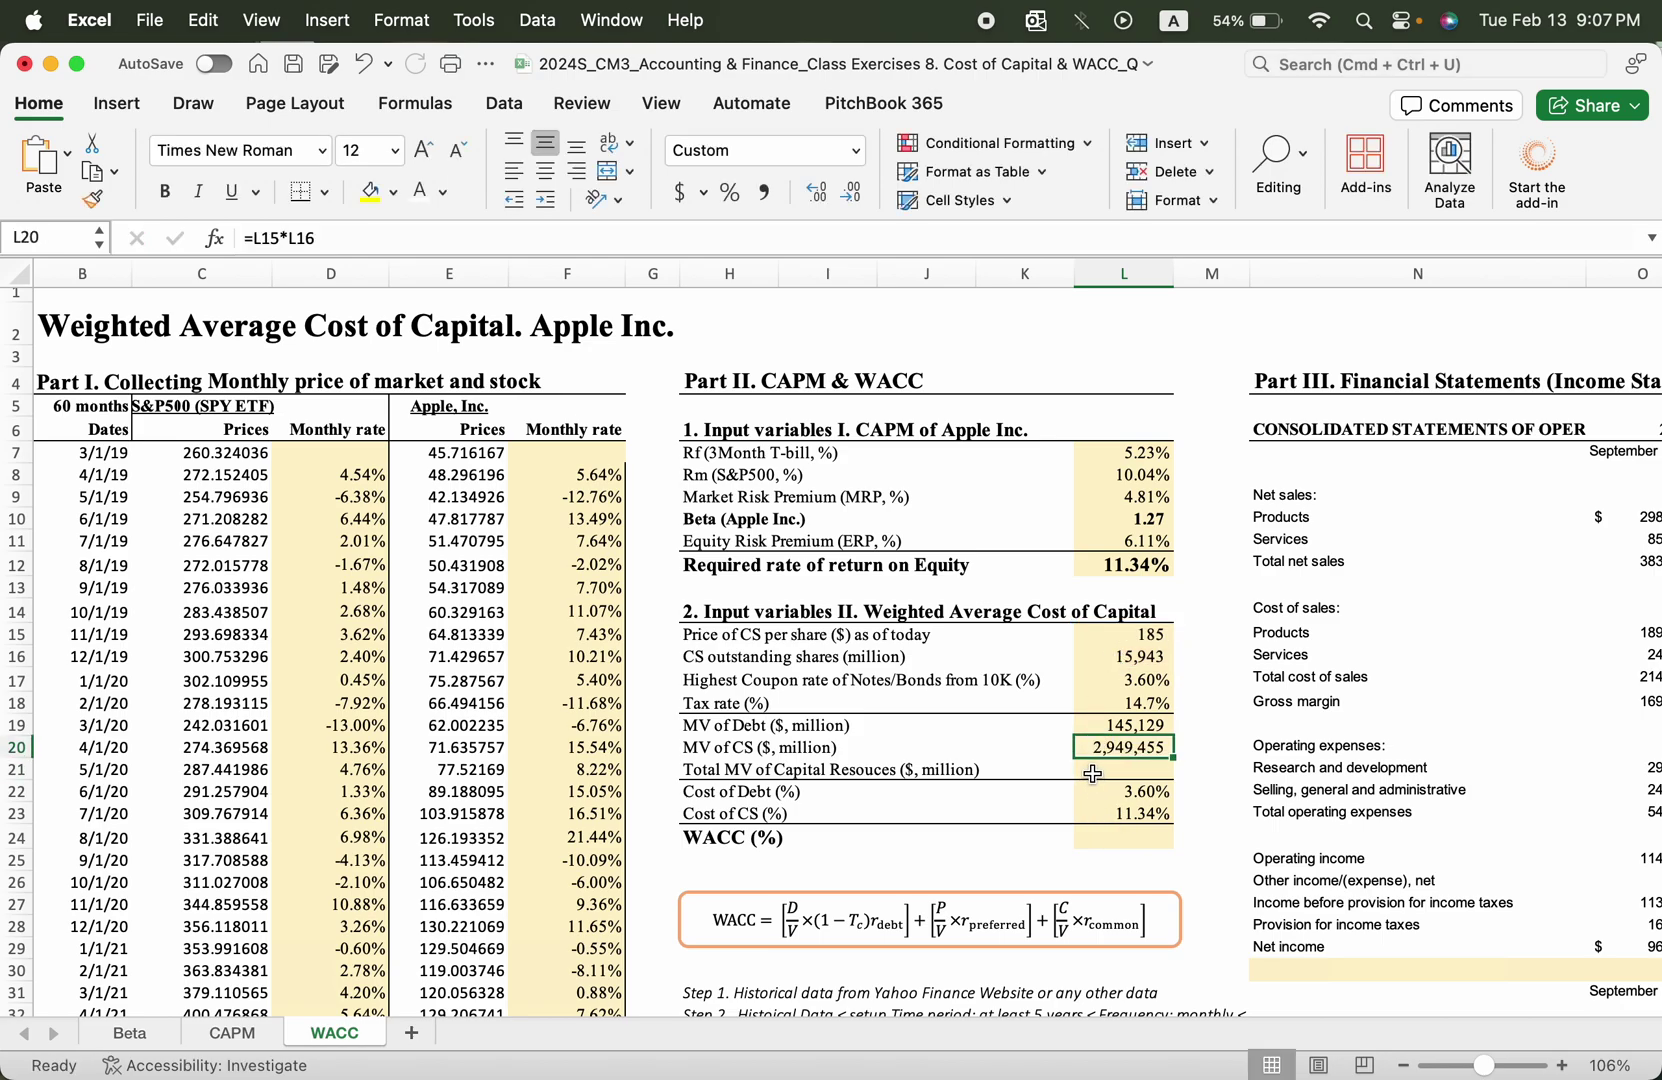
- Enter =L20+L19 in L21 for total capital, giving 3,094,584
click(1092, 774)
text(=)
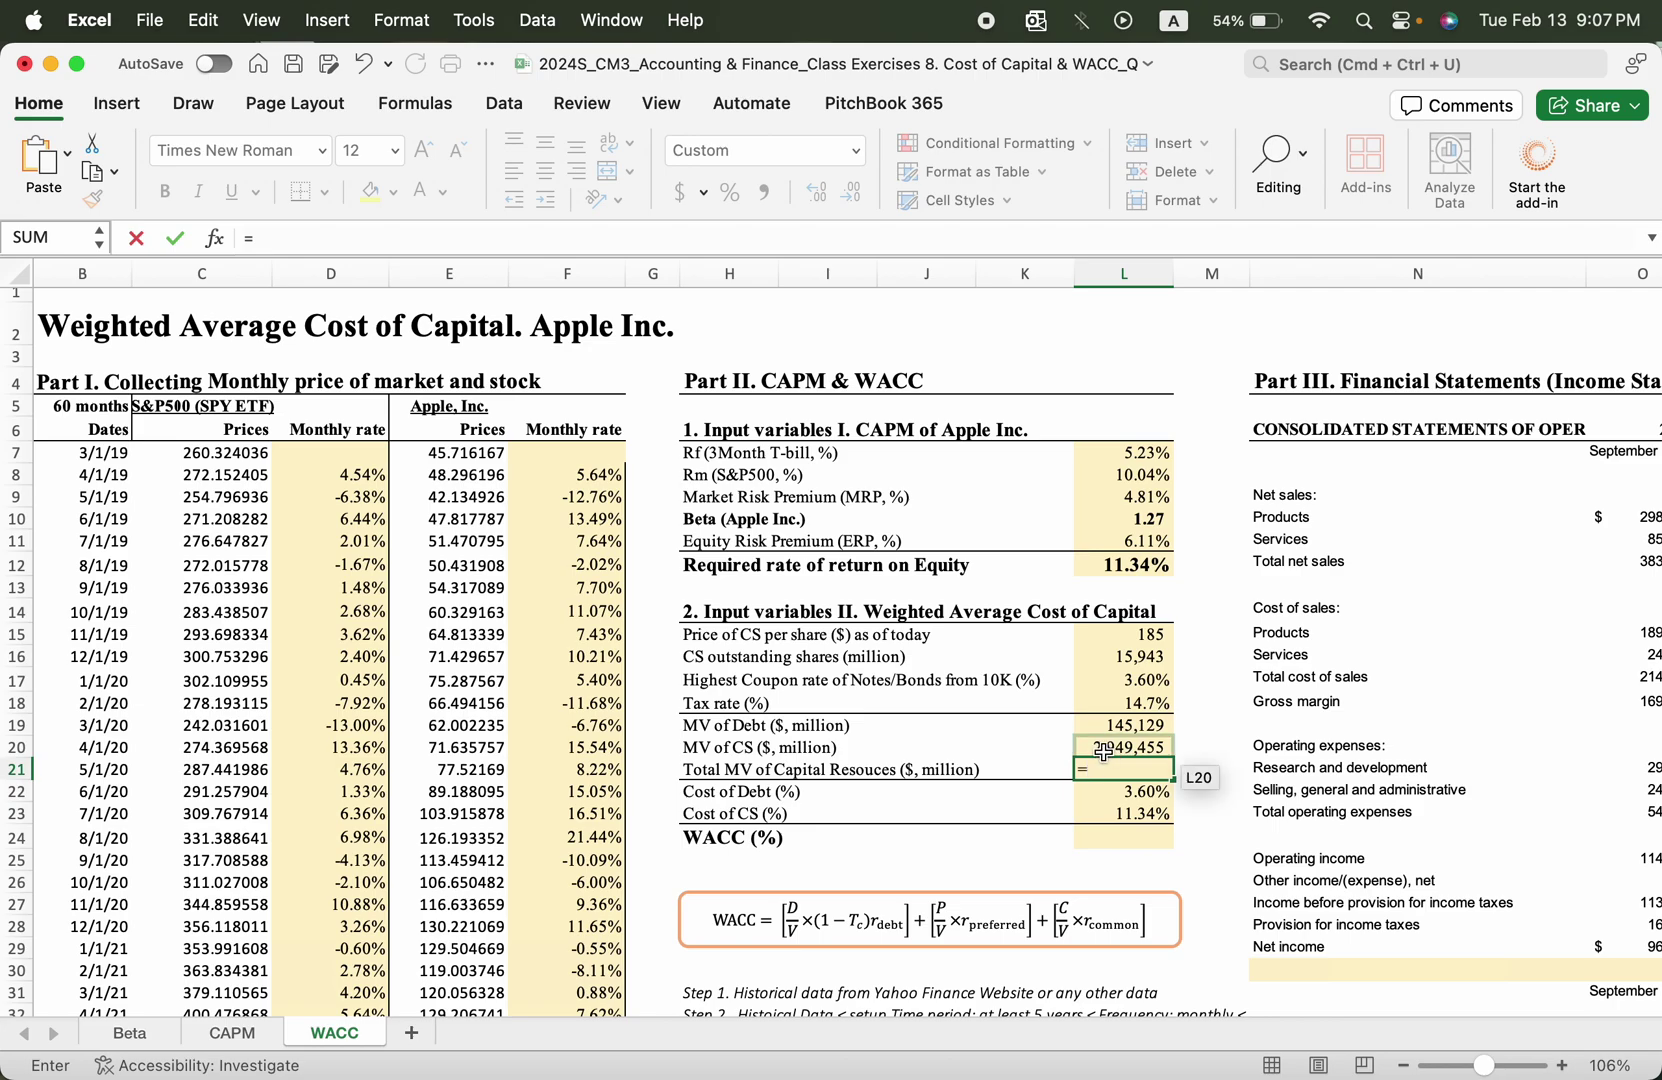
click(1102, 752)
text(+)
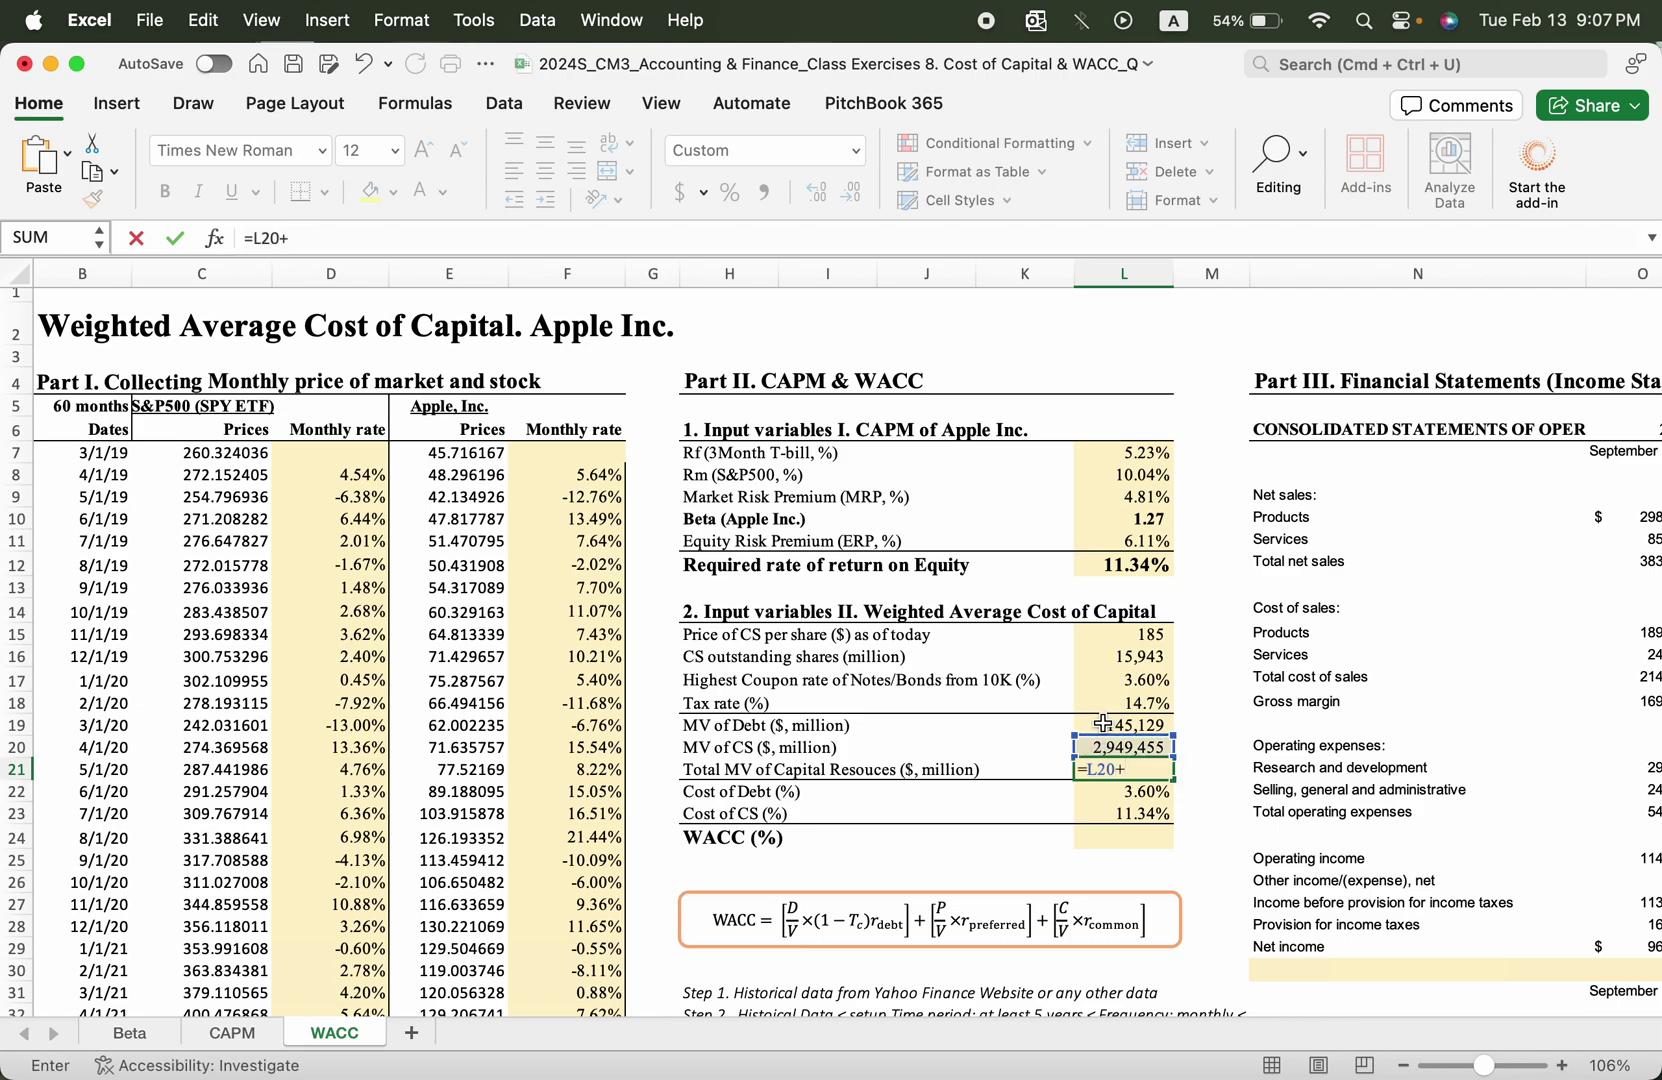
click(1102, 723)
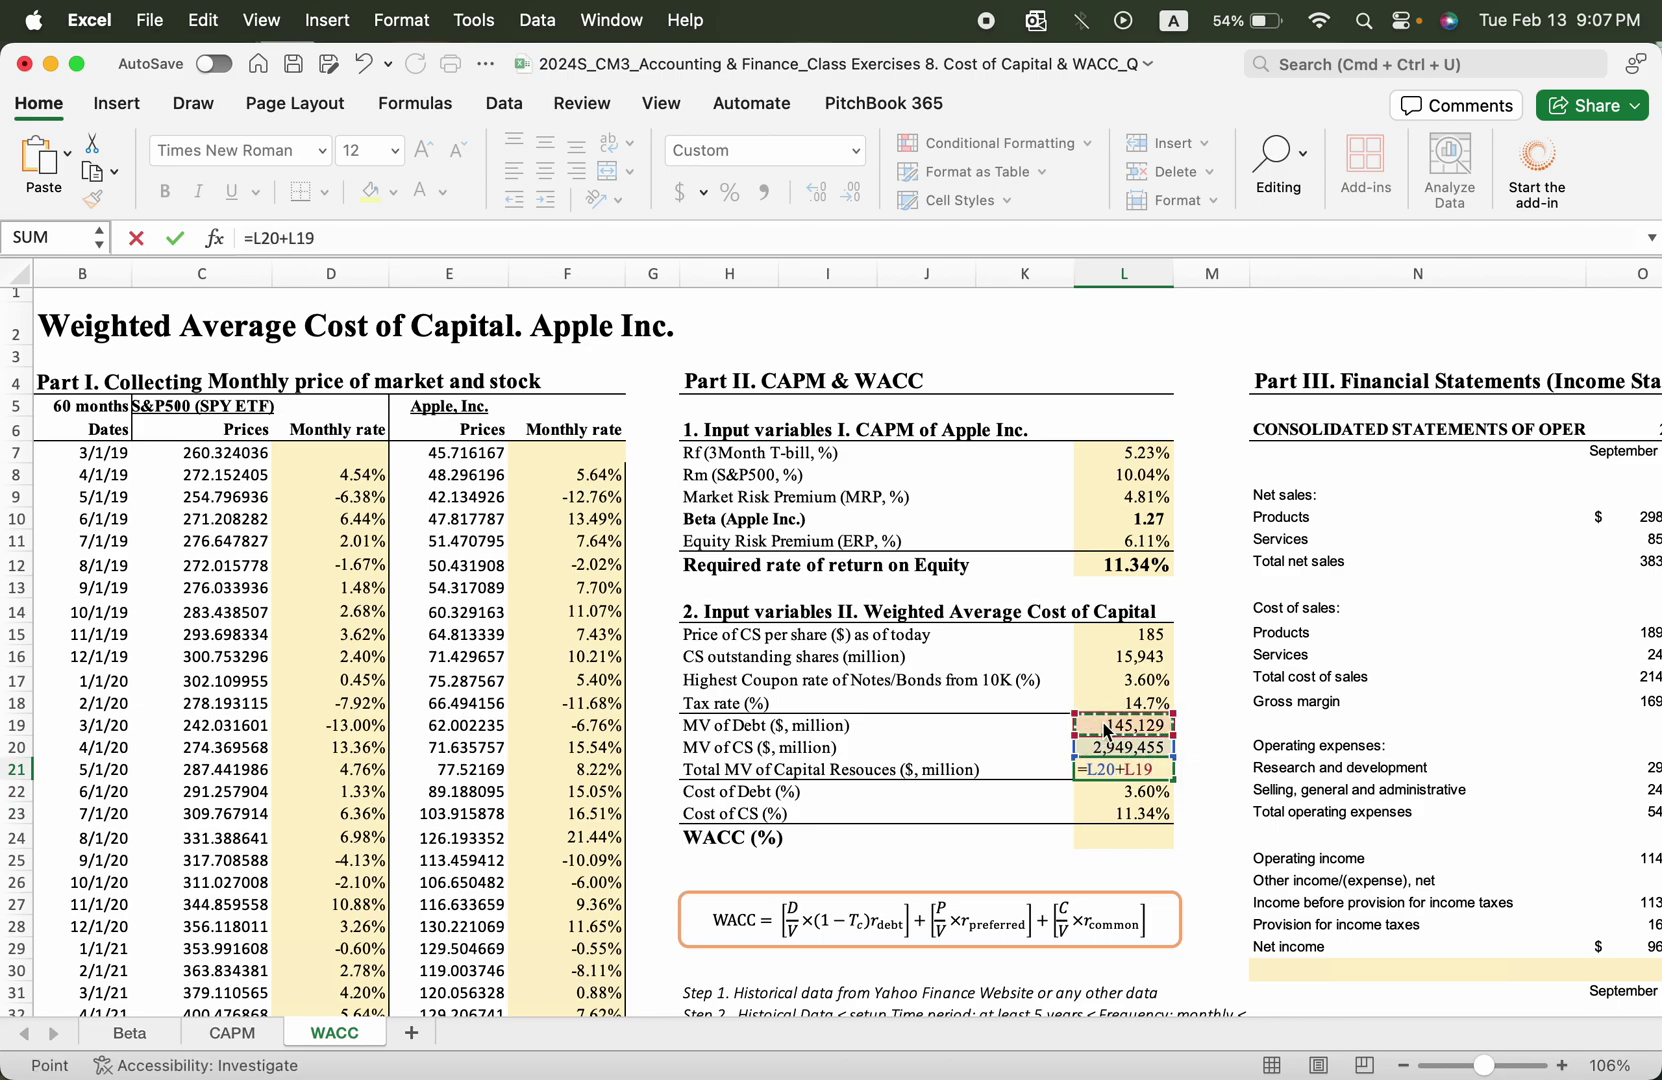
key(Return)
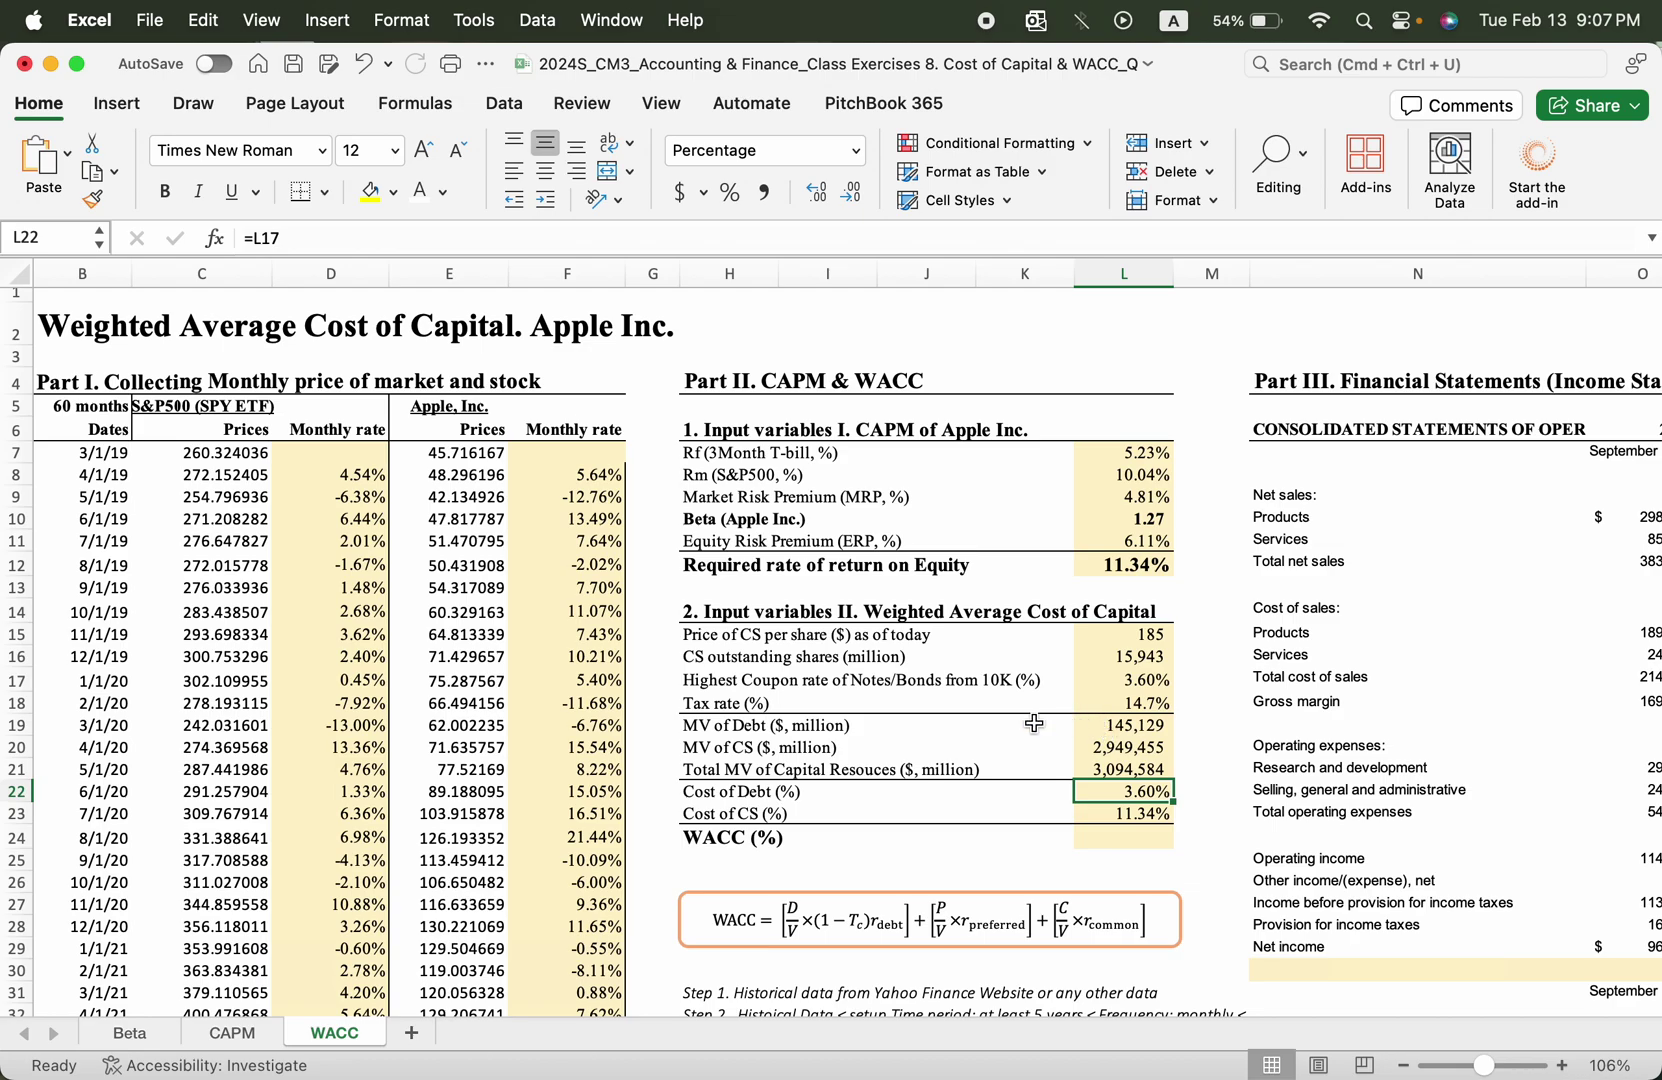
scroll(790, 740, down, 6)
scroll(790, 740, right, 3)
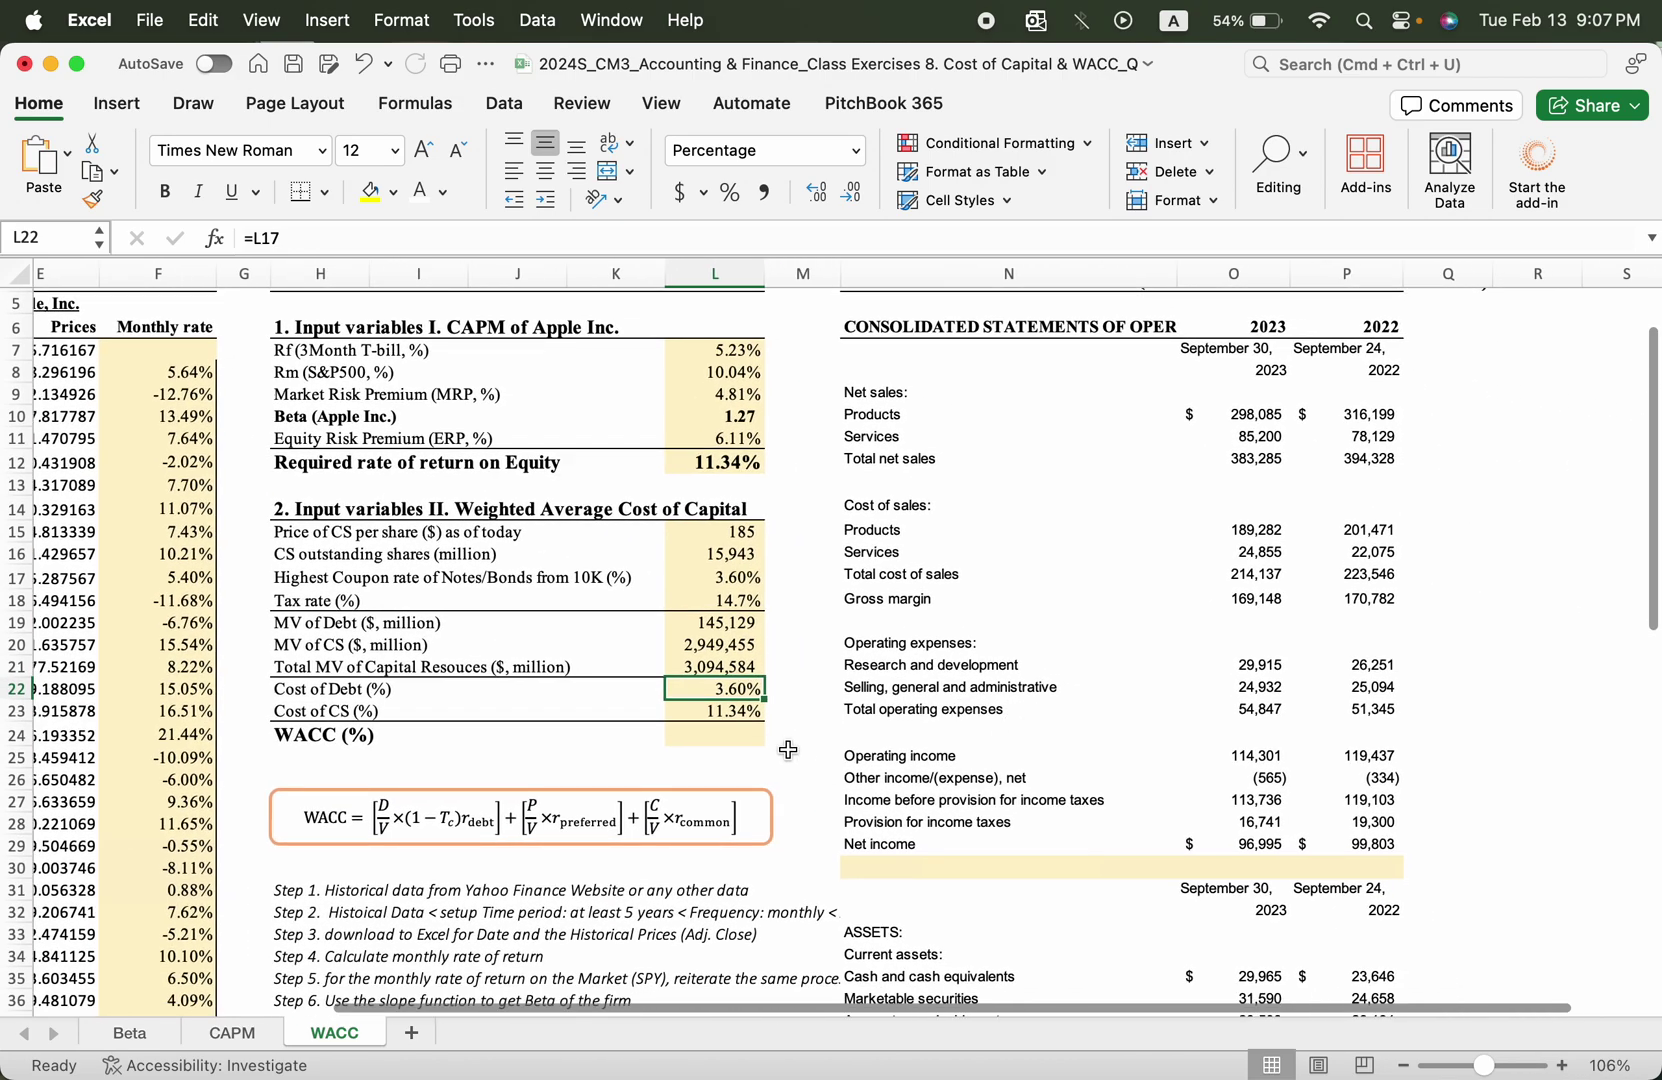
- Begin the L24 WACC formula with the after-tax weighted debt term L22*(1-L18)*L19/L21
scroll(788, 740, up, 5)
click(955, 750)
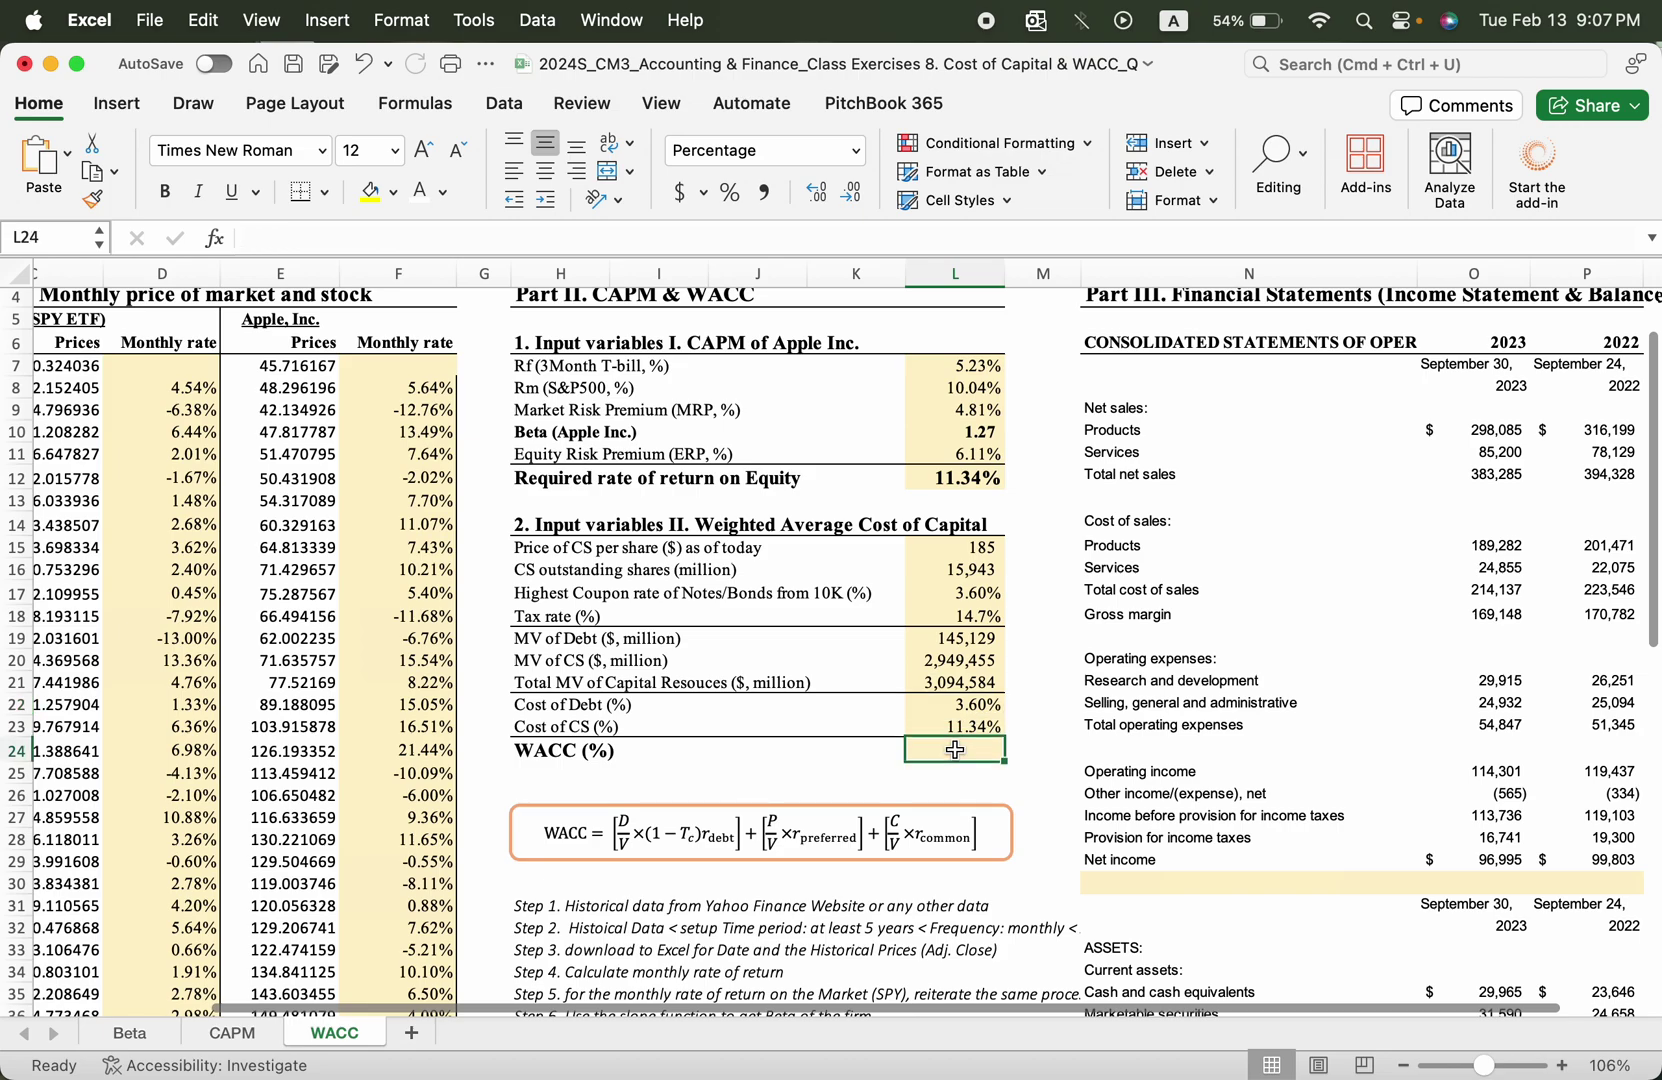
text(=)
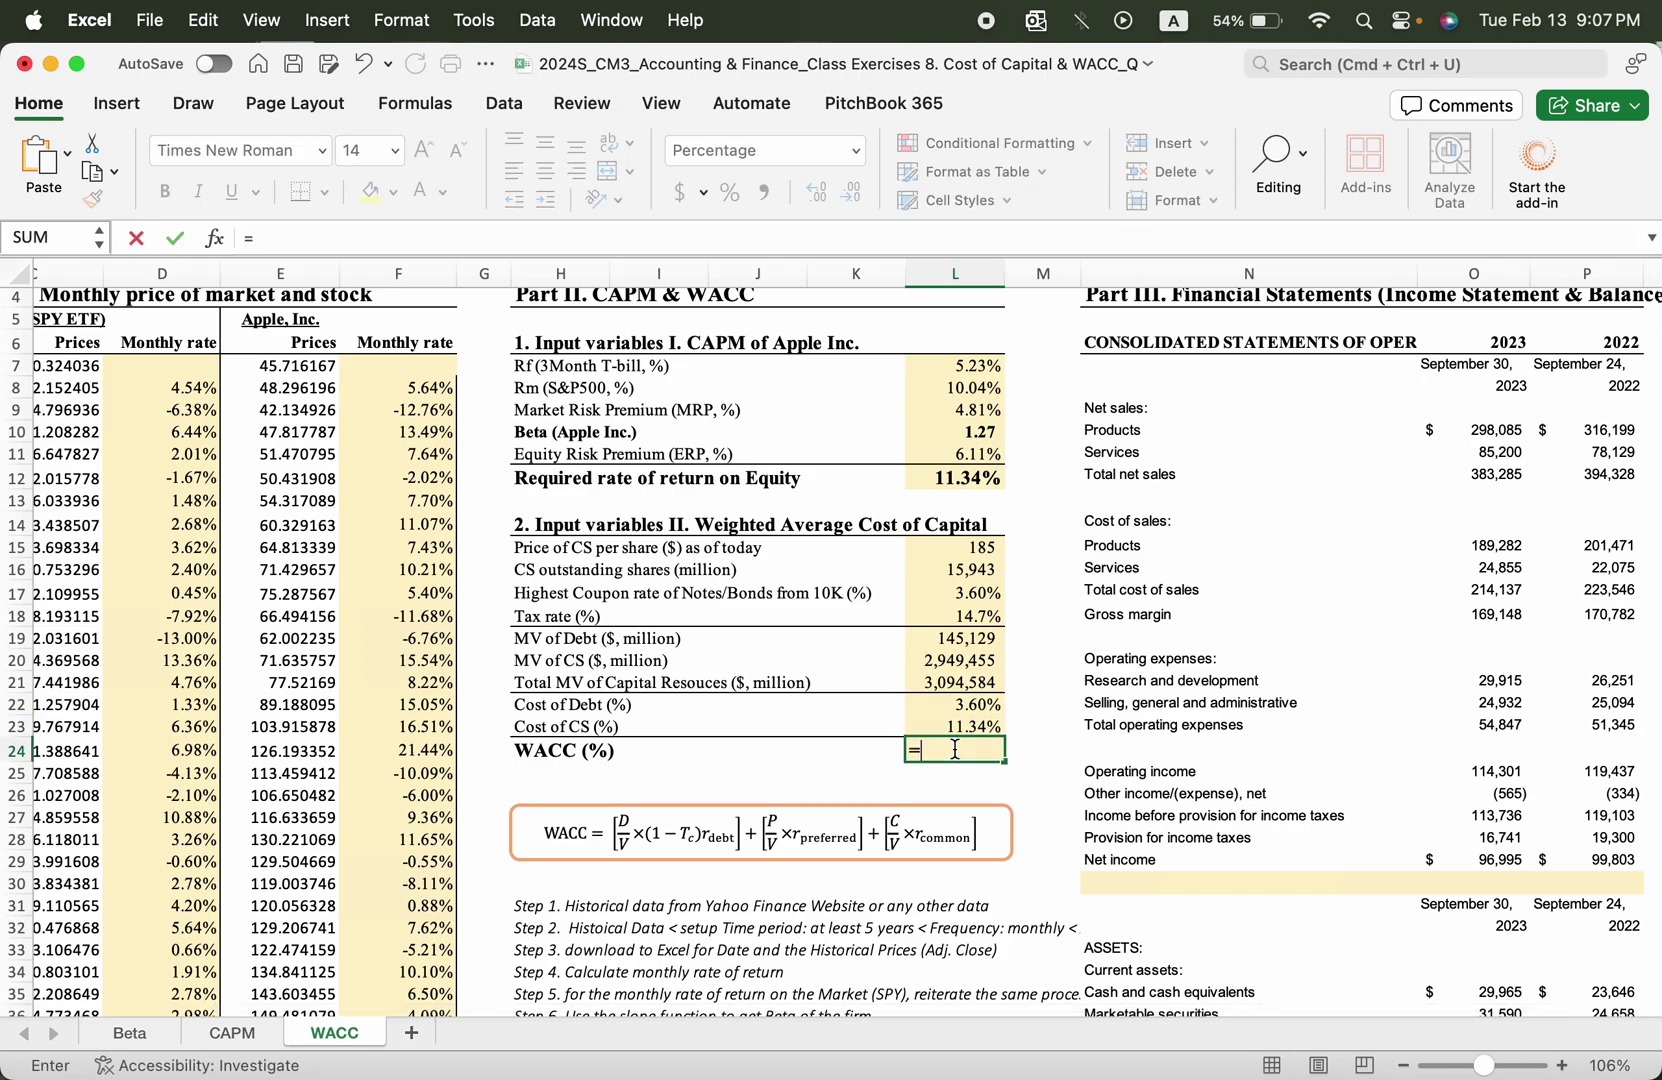
drag(955, 748, 957, 707)
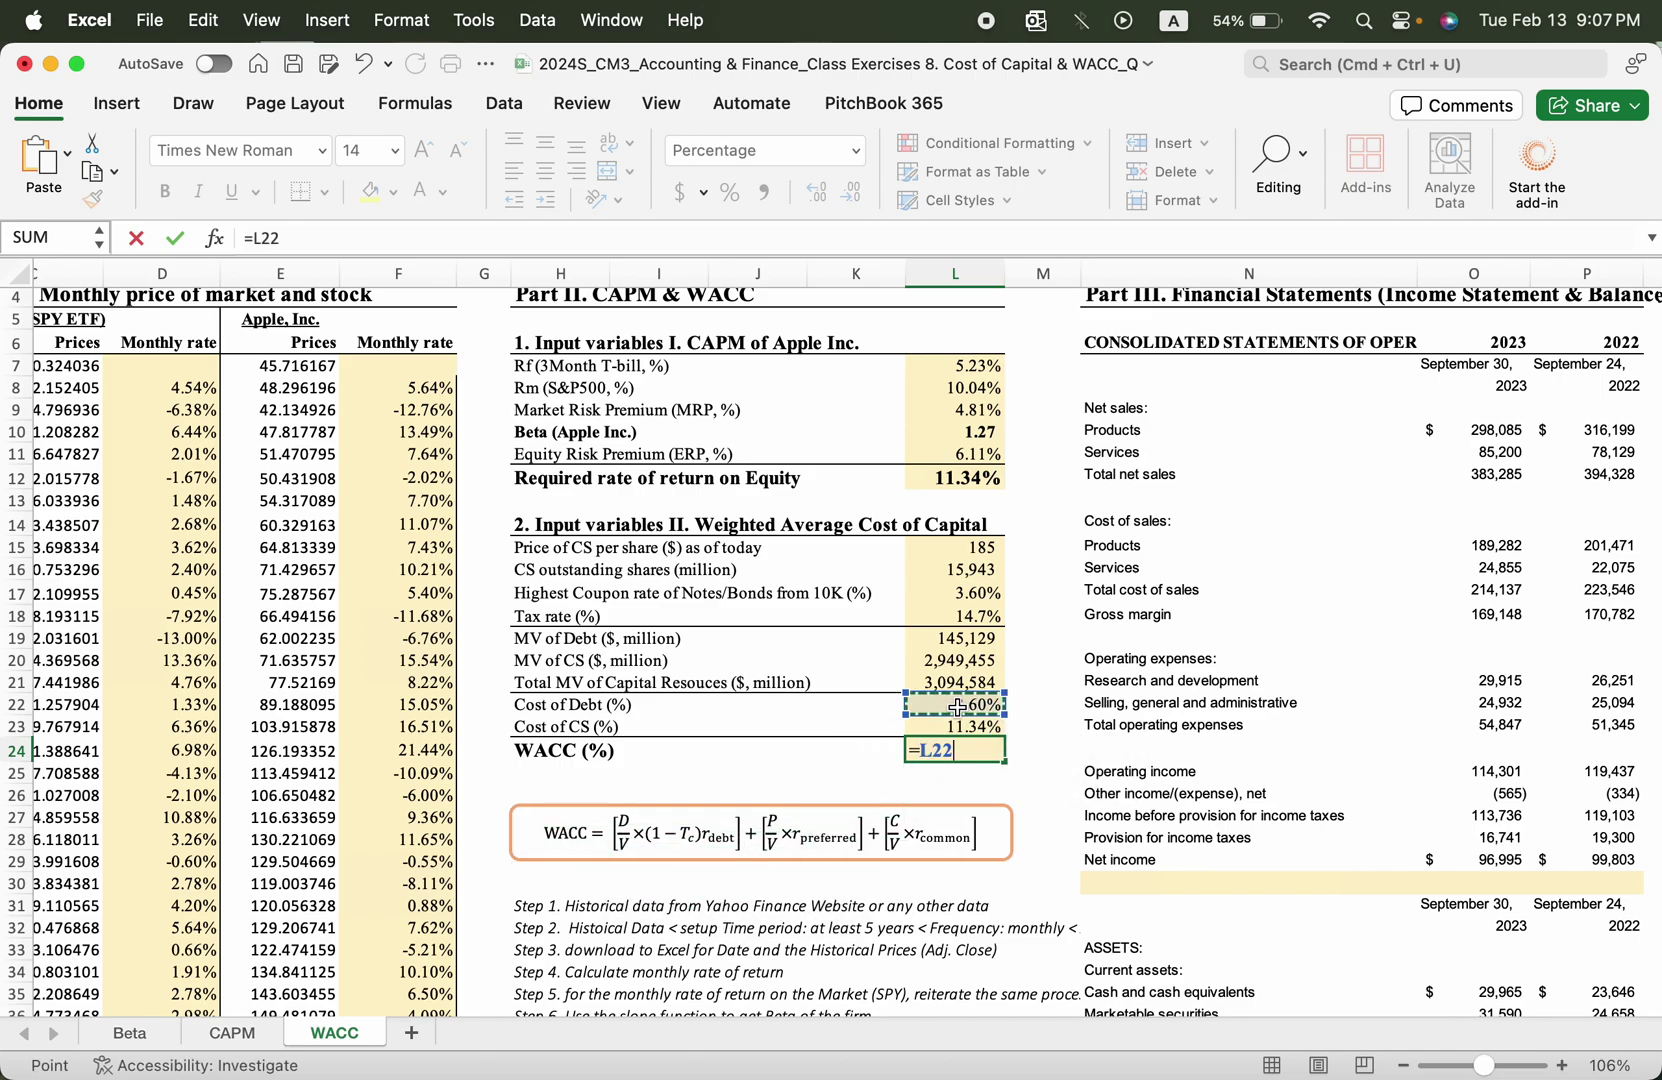
text(*(1-)
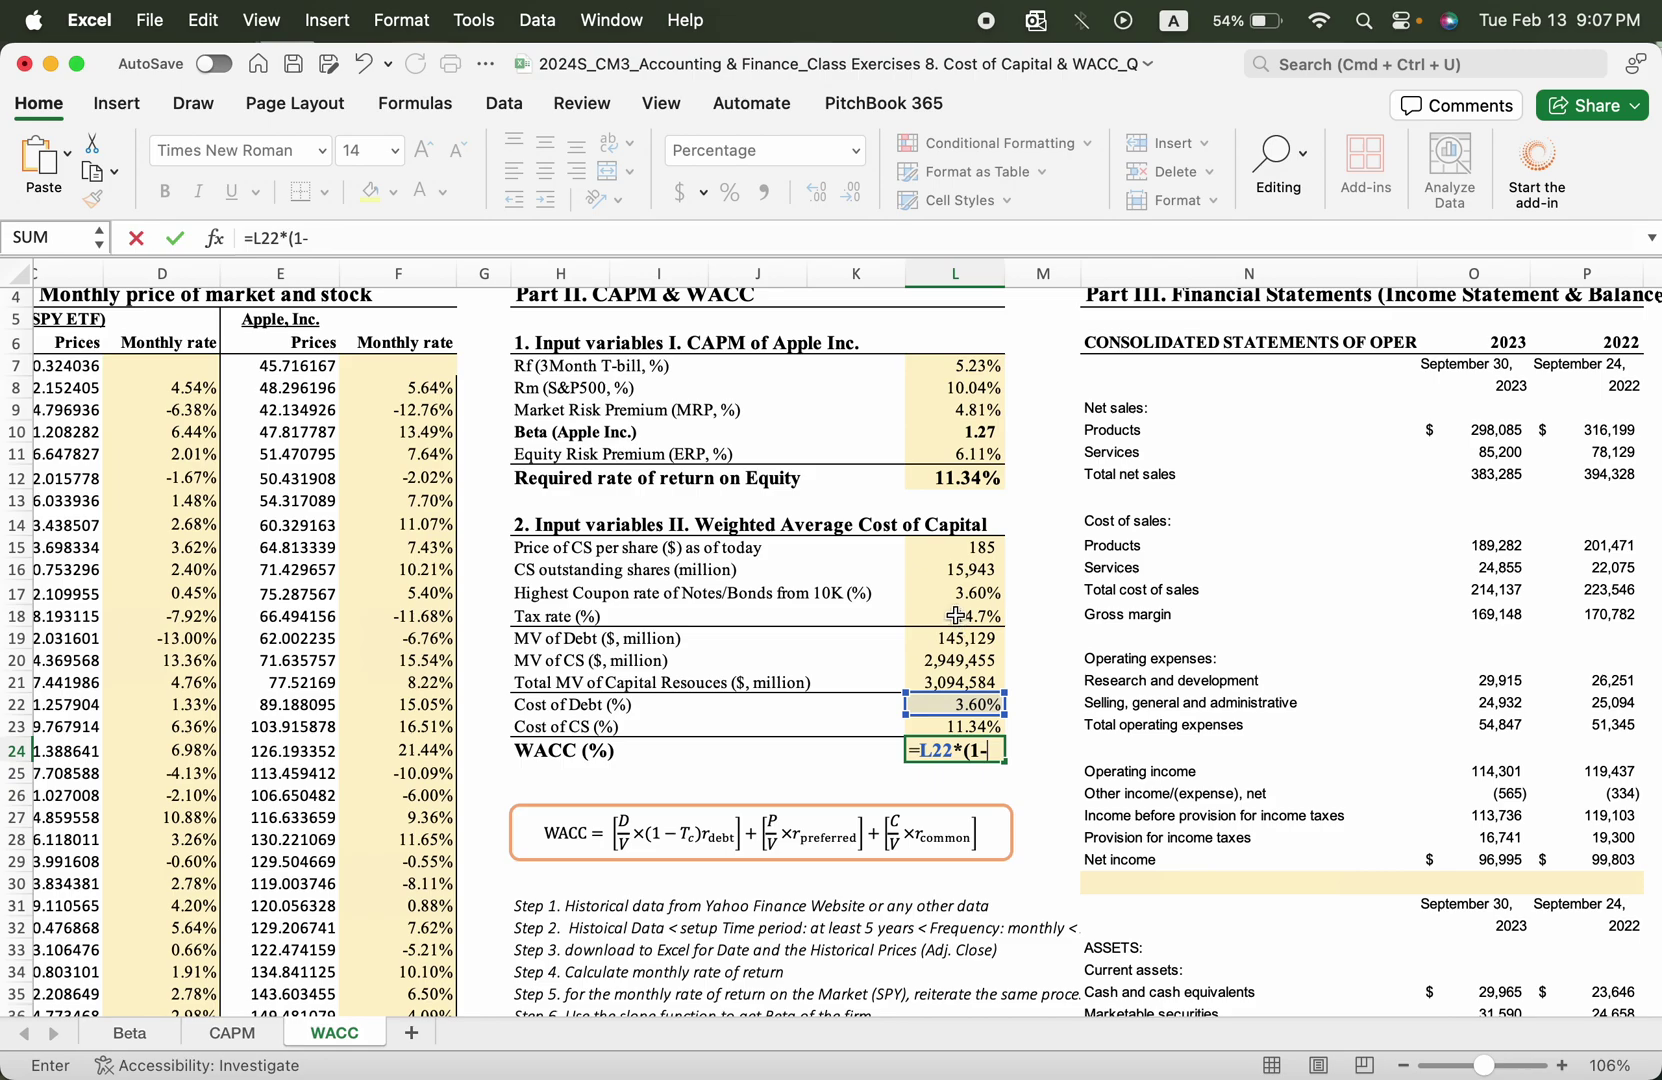
click(955, 615)
text()*)
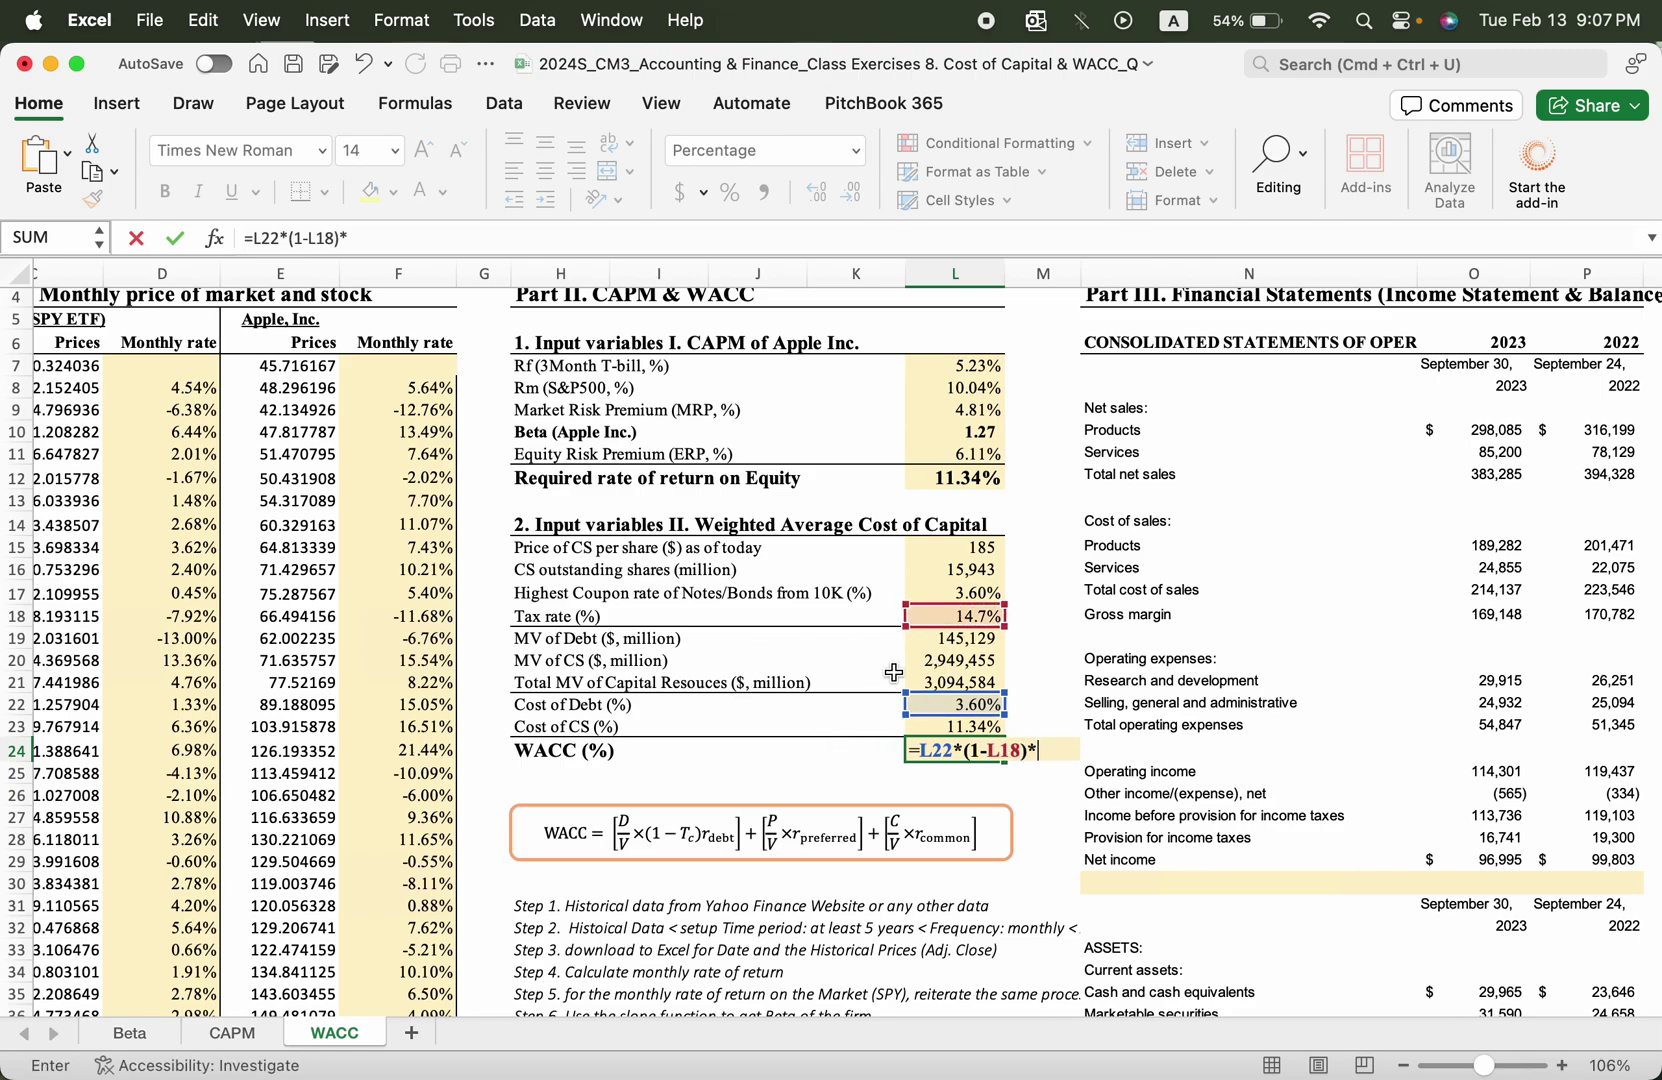
click(927, 641)
text(/)
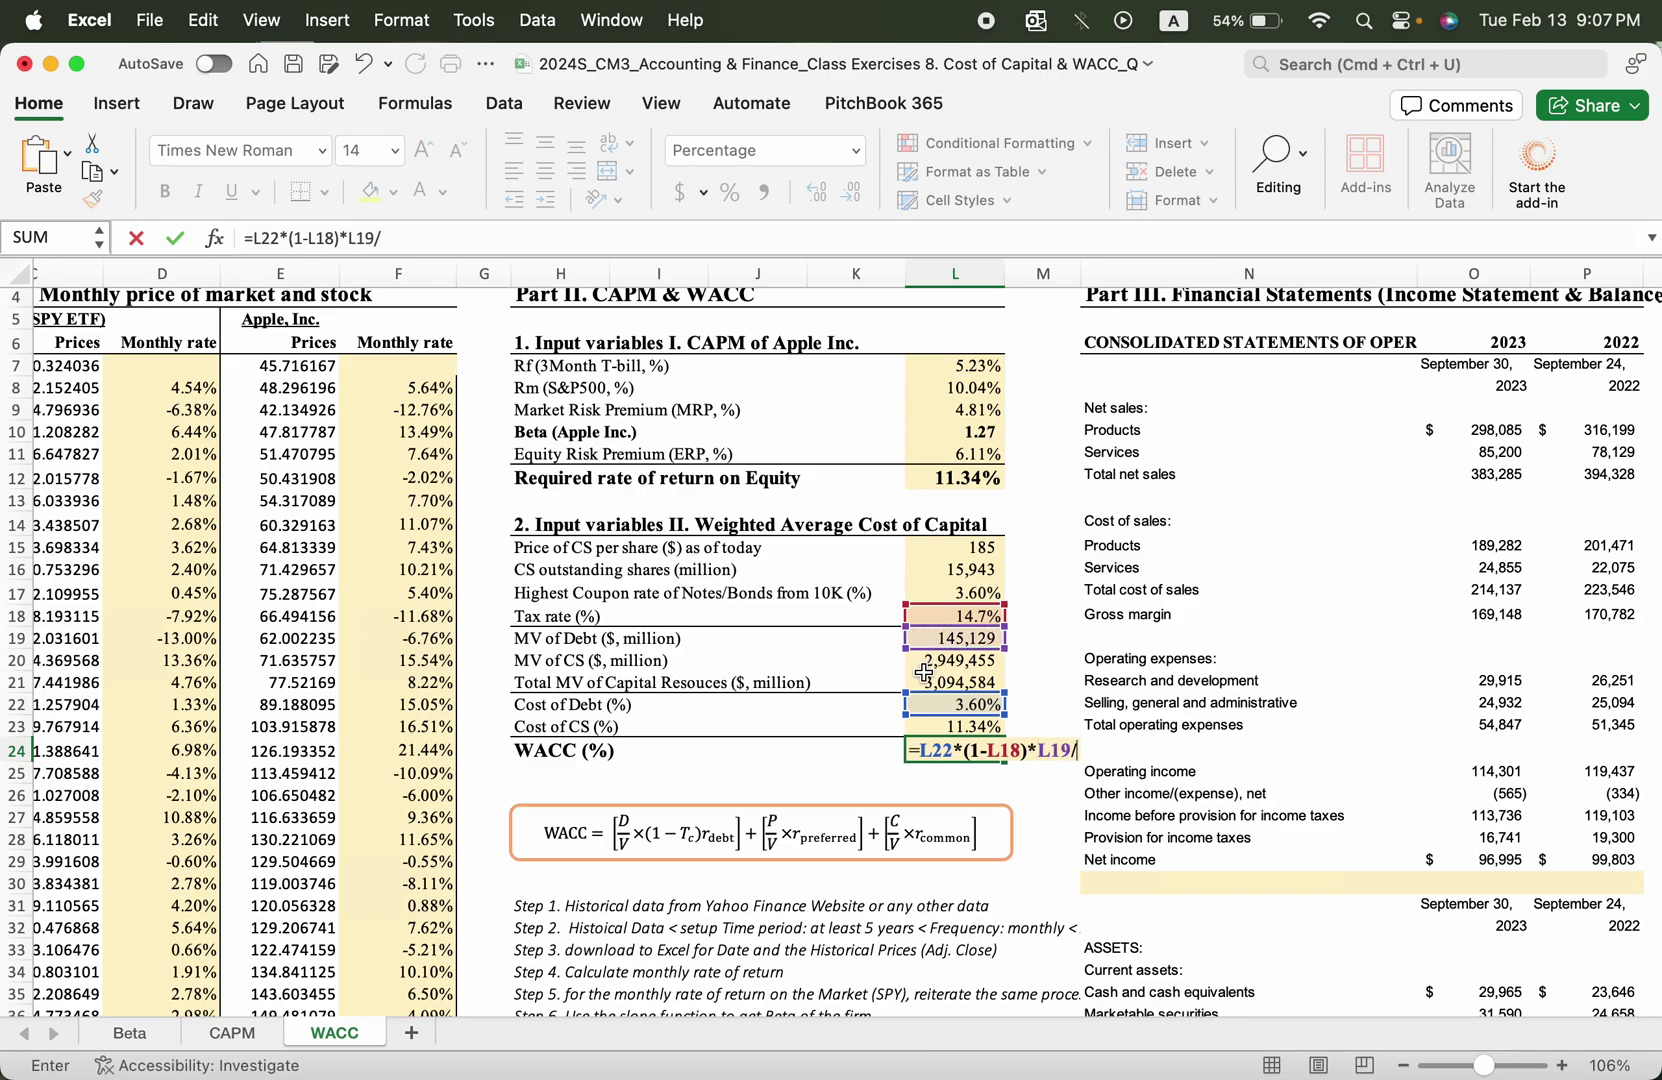
click(924, 675)
- Add the weighted equity term +L23*L20/L21 and commit, giving a WACC of 10.96%
text(+)
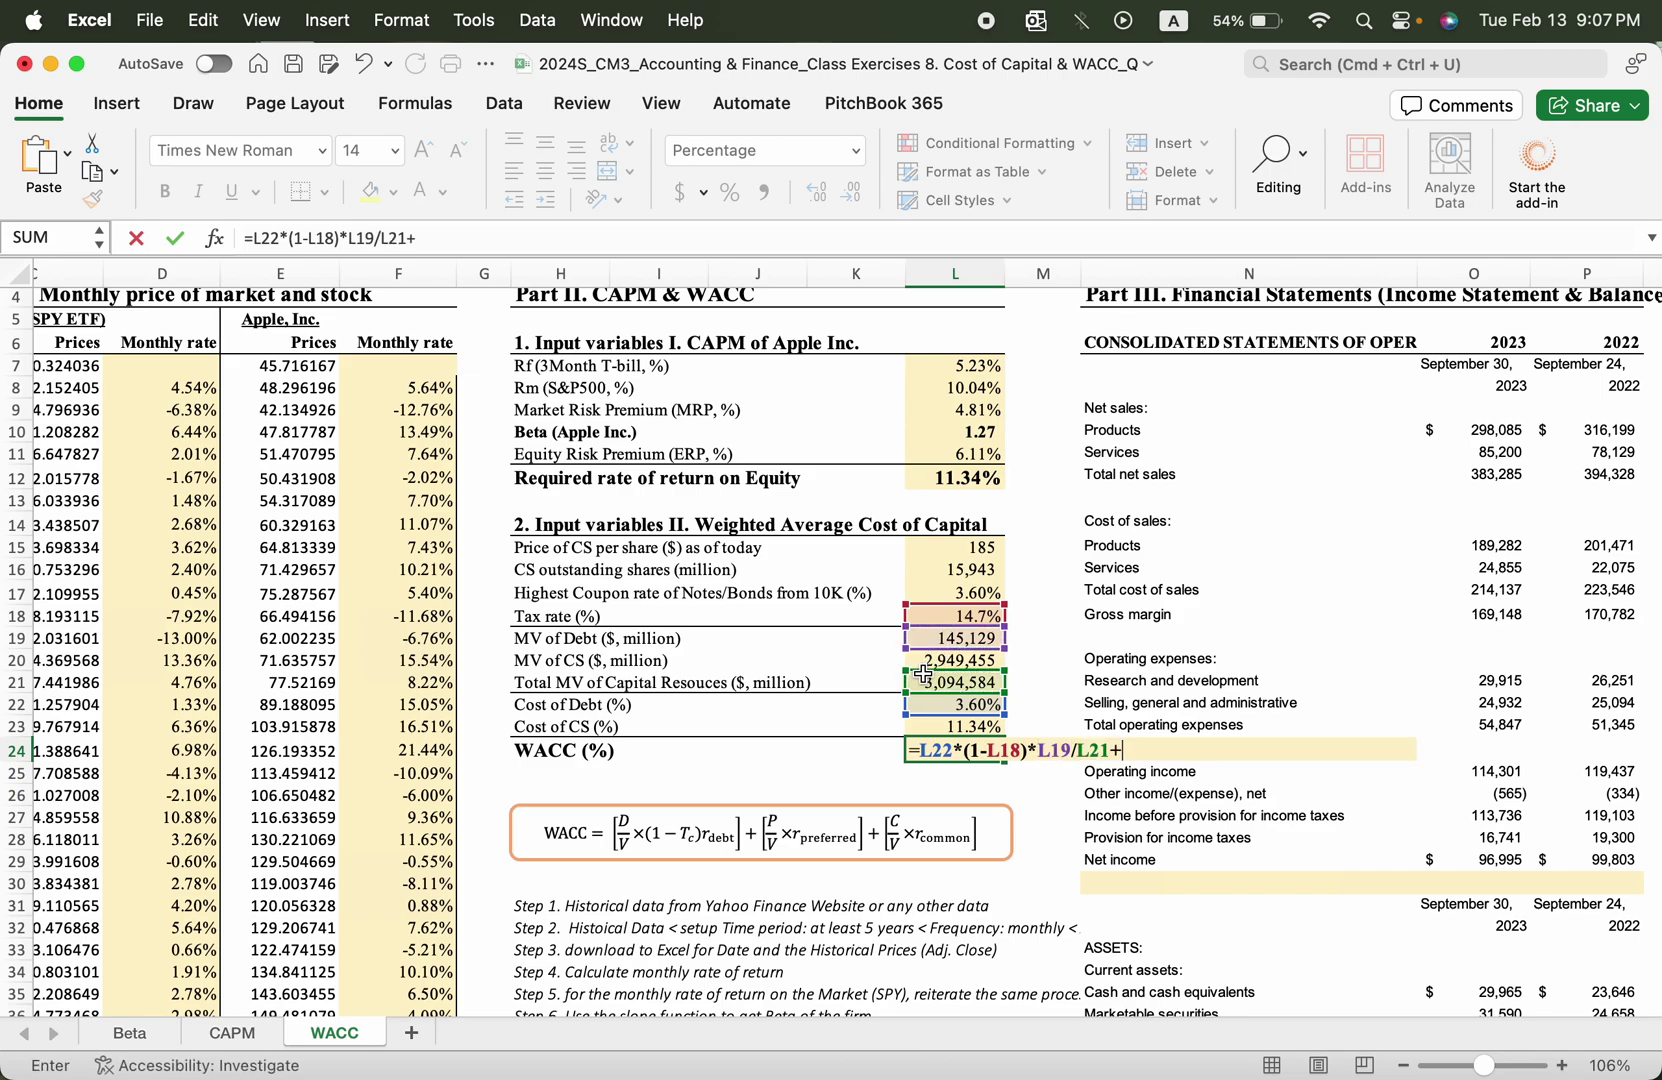
click(928, 726)
text(*)
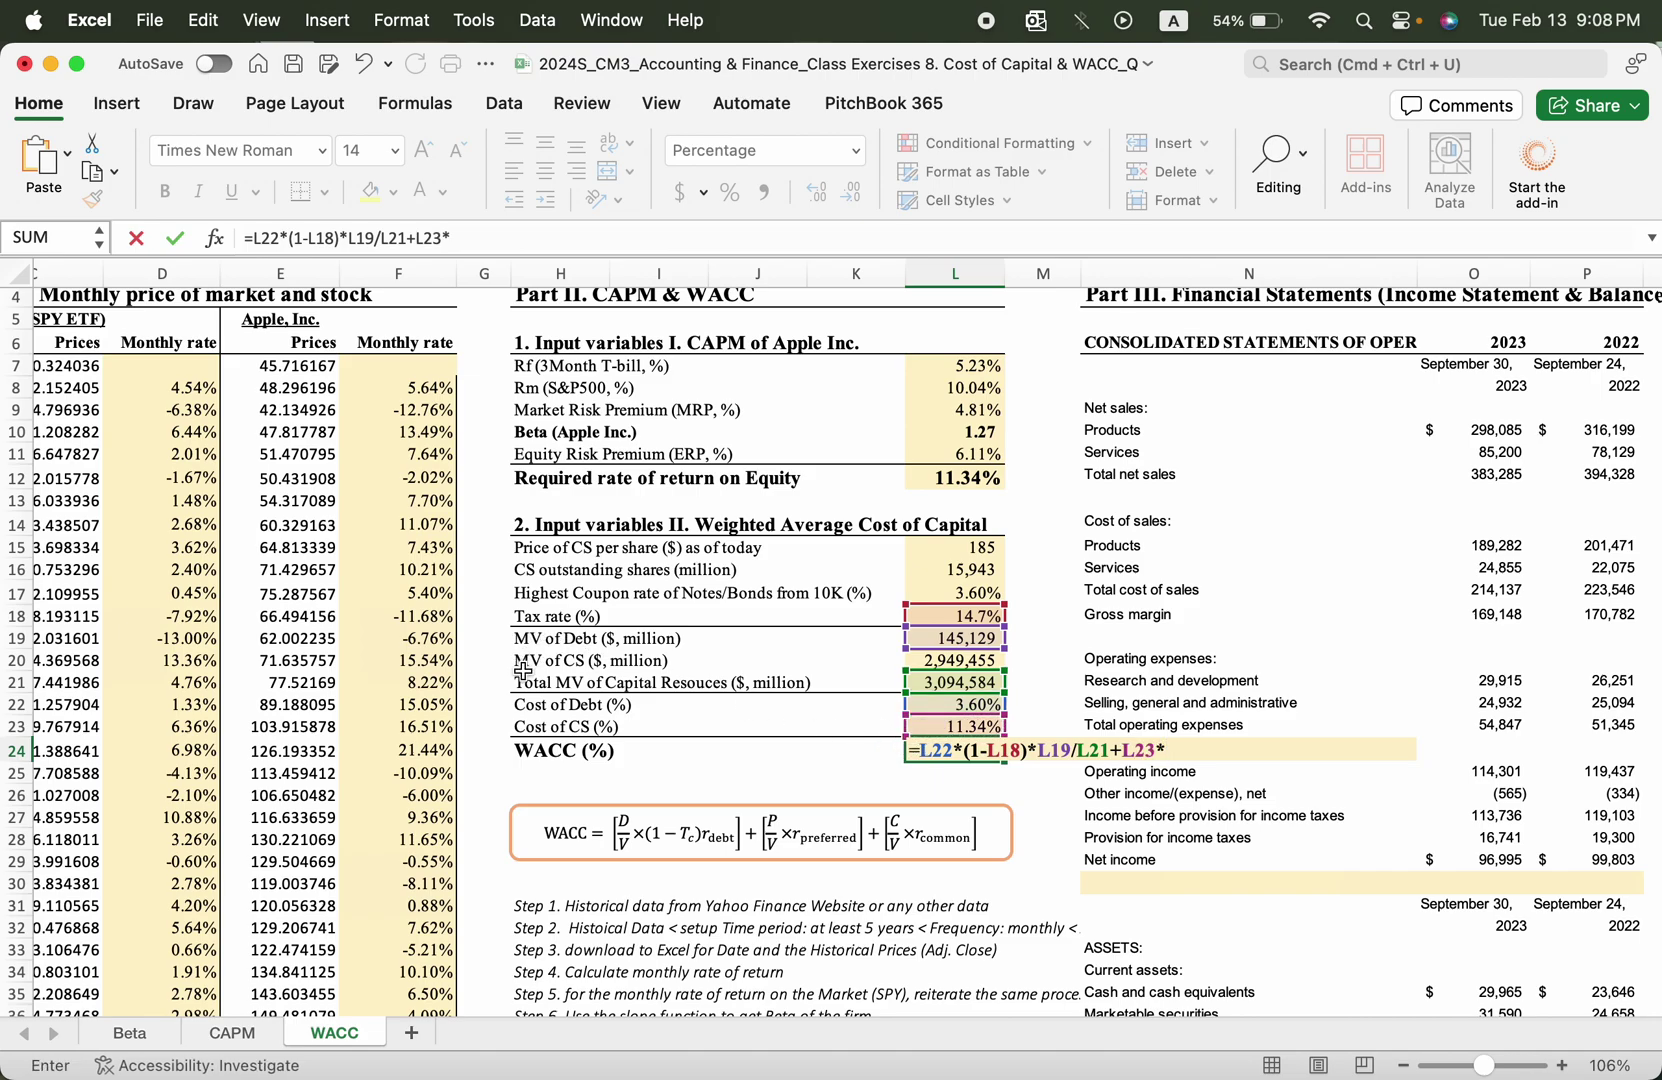
click(947, 658)
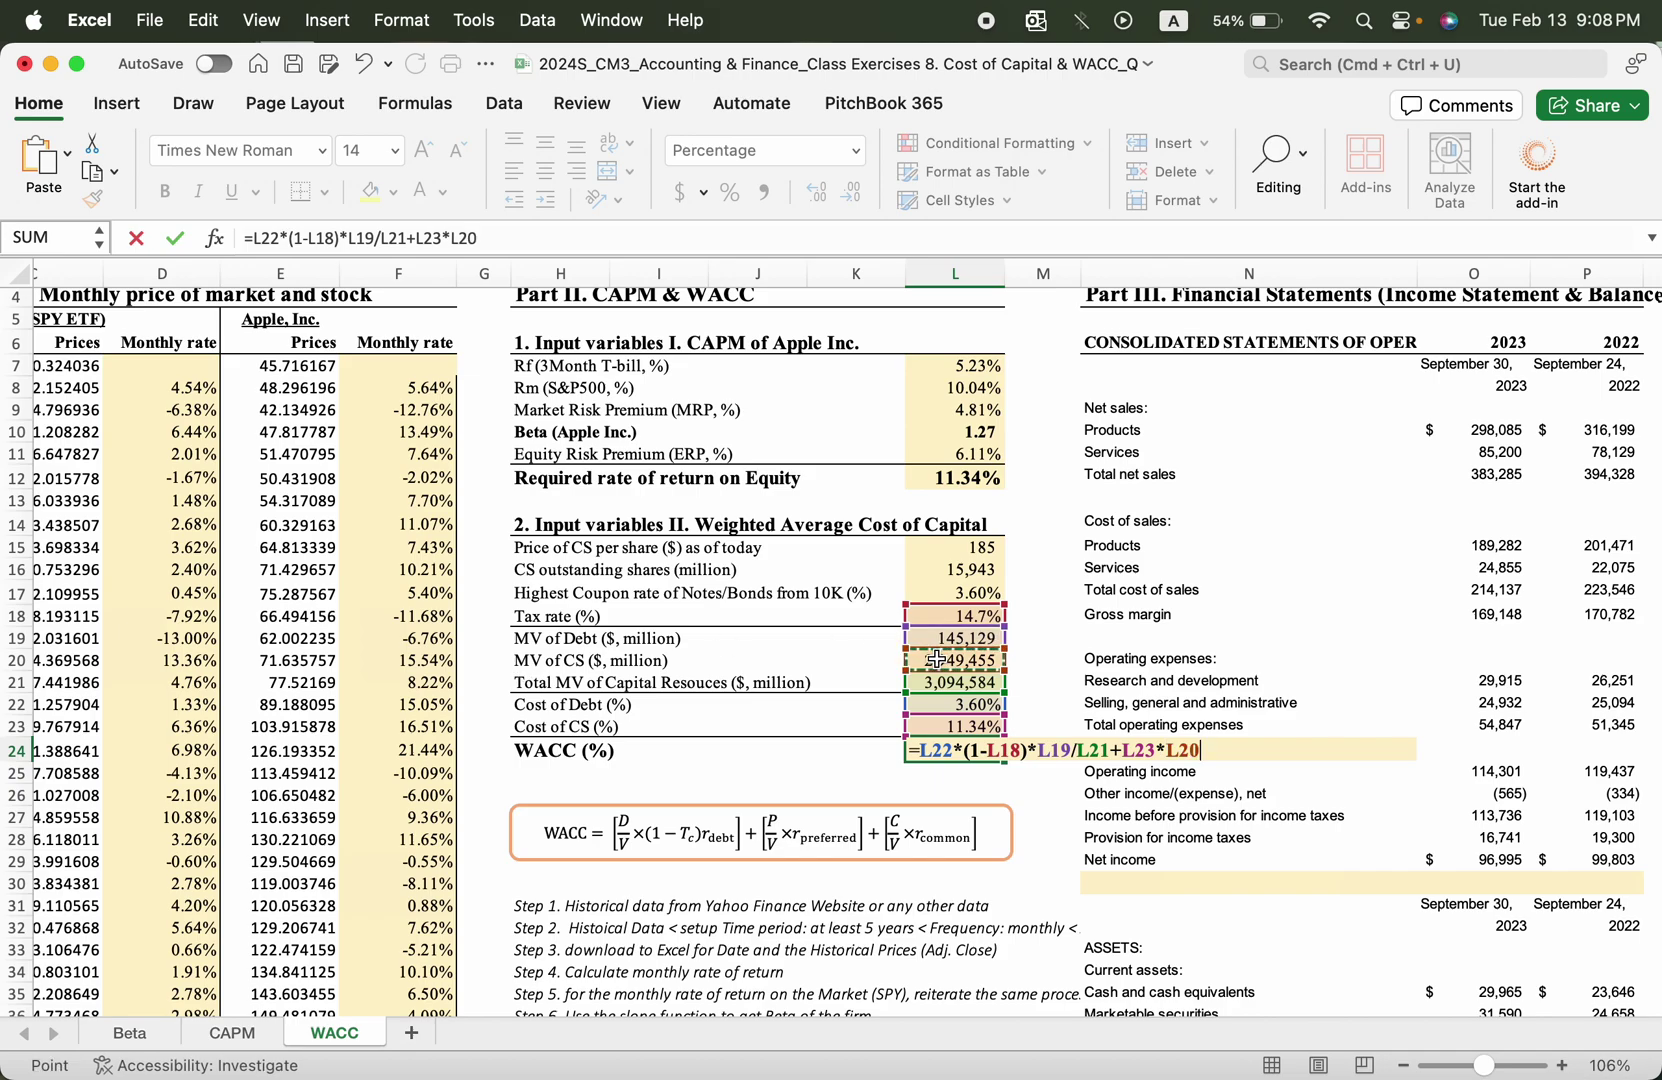
text(/)
click(935, 683)
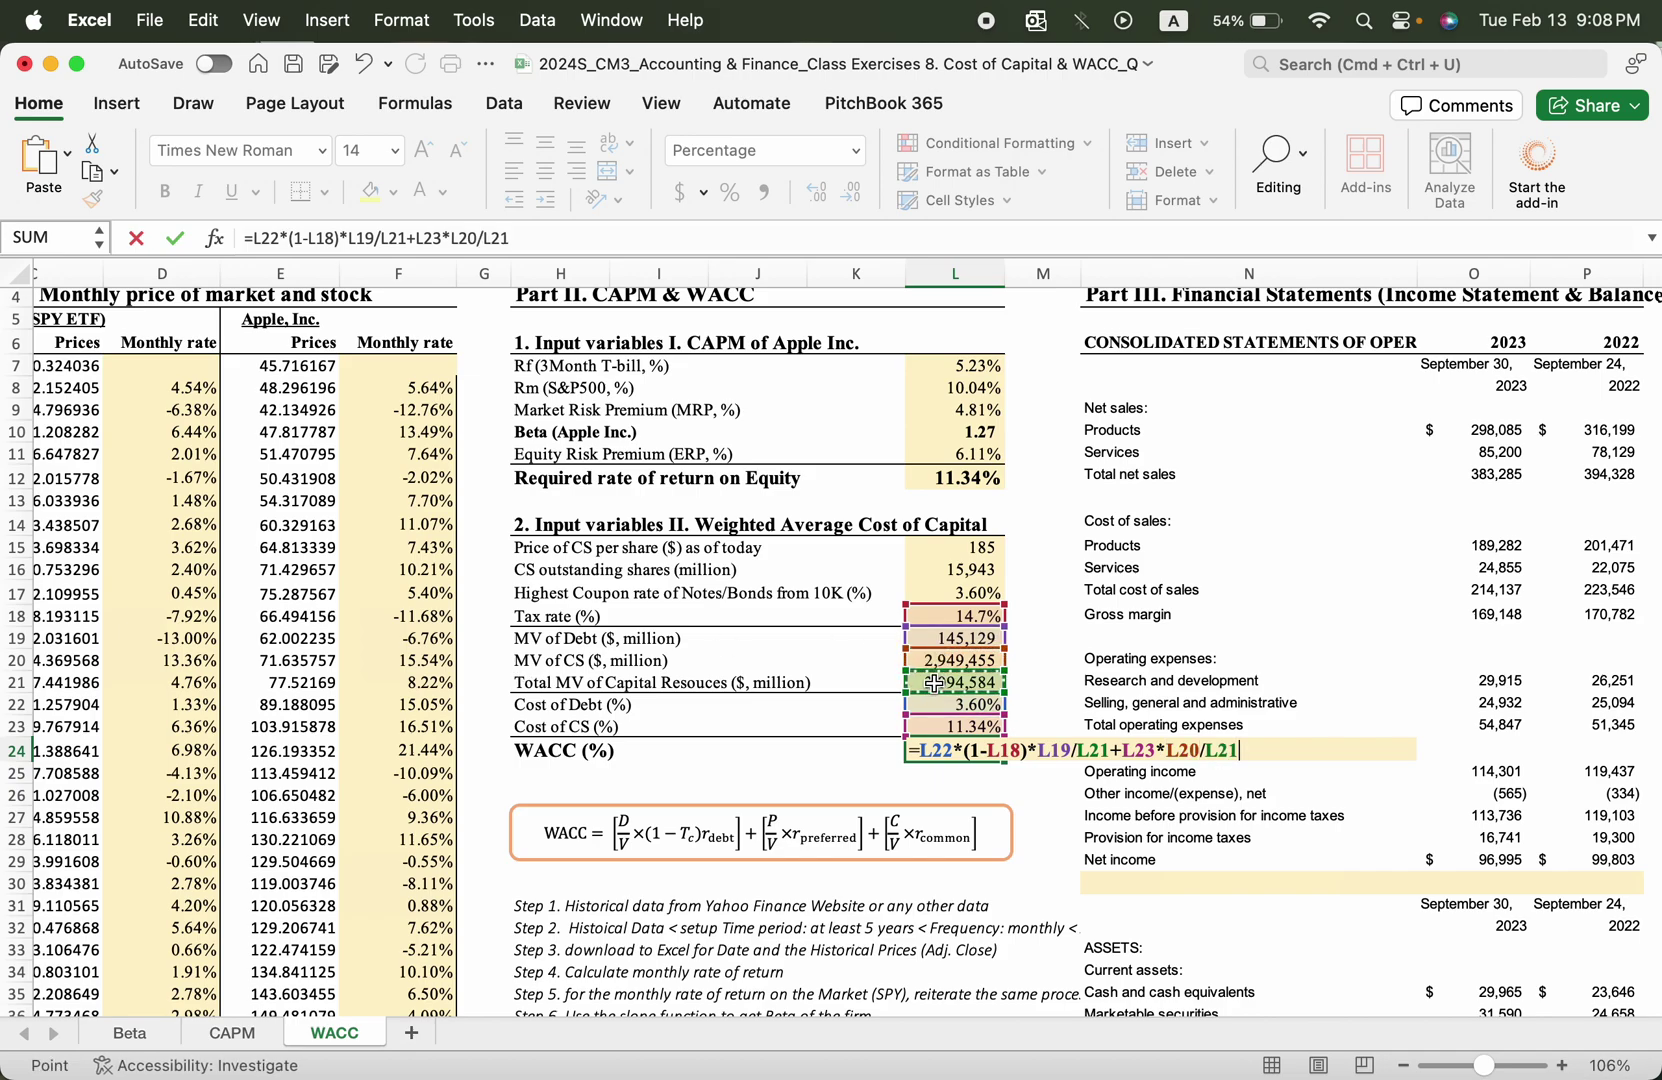
key(Return)
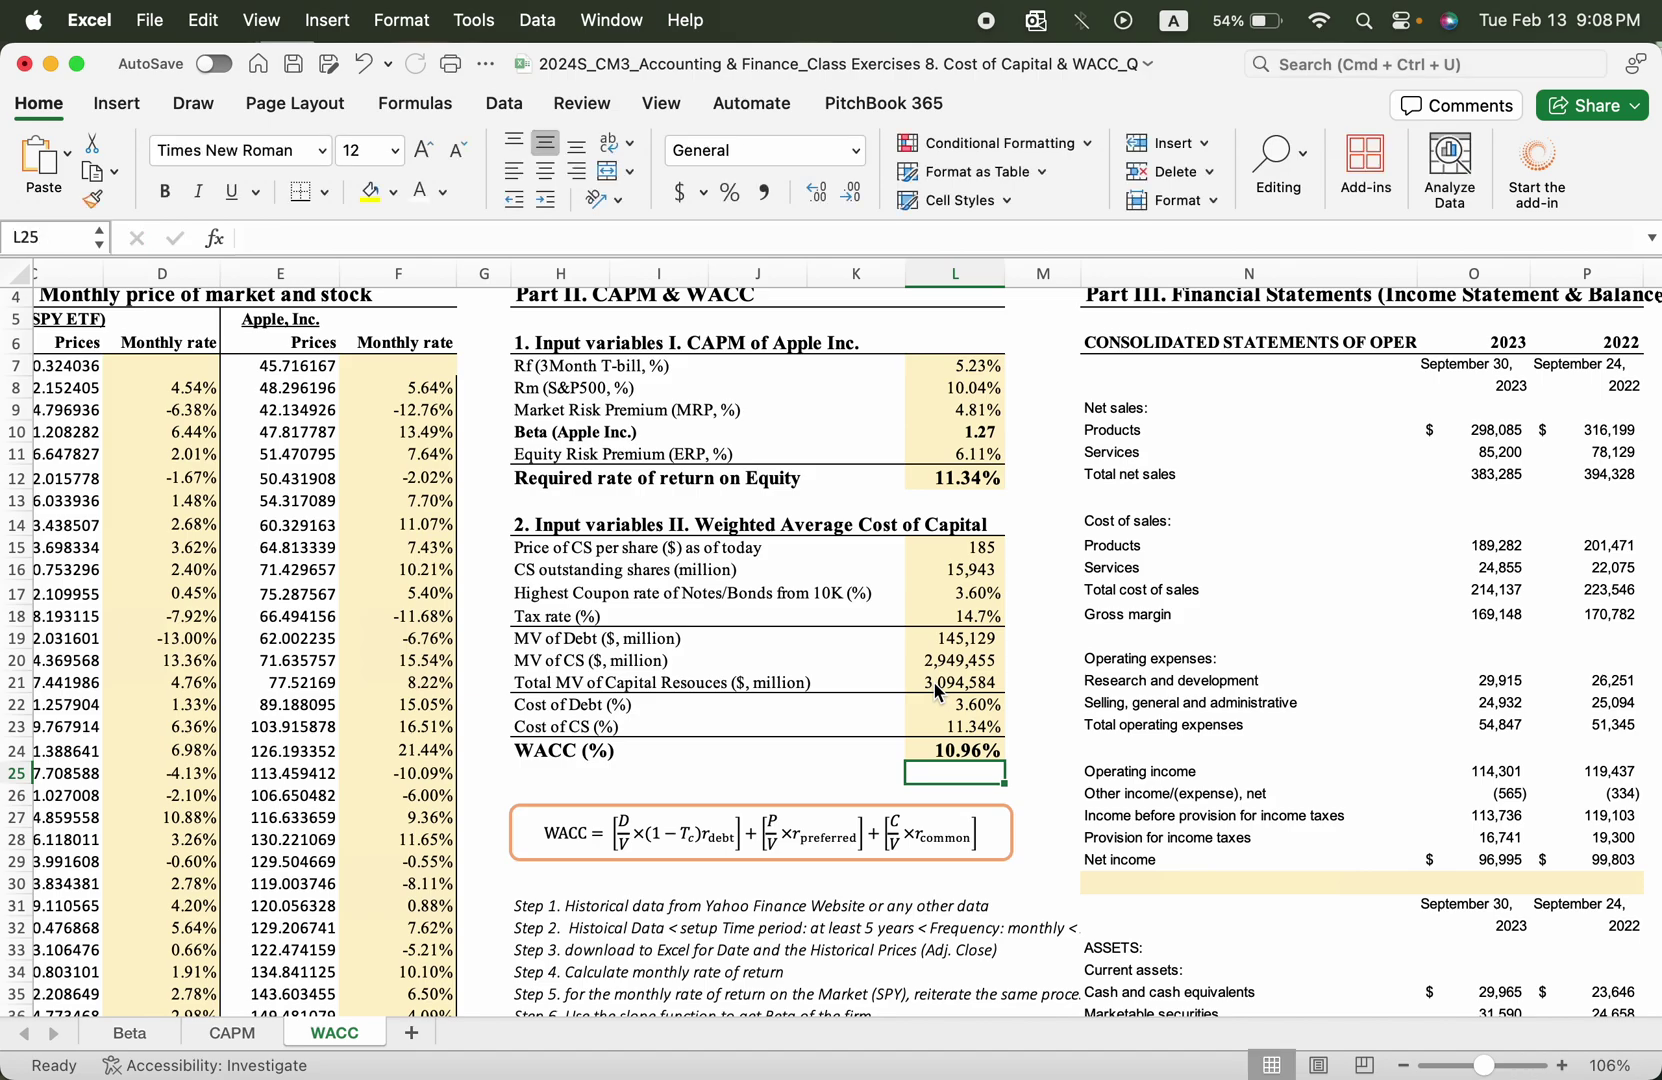
scroll(686, 680, up, 5)
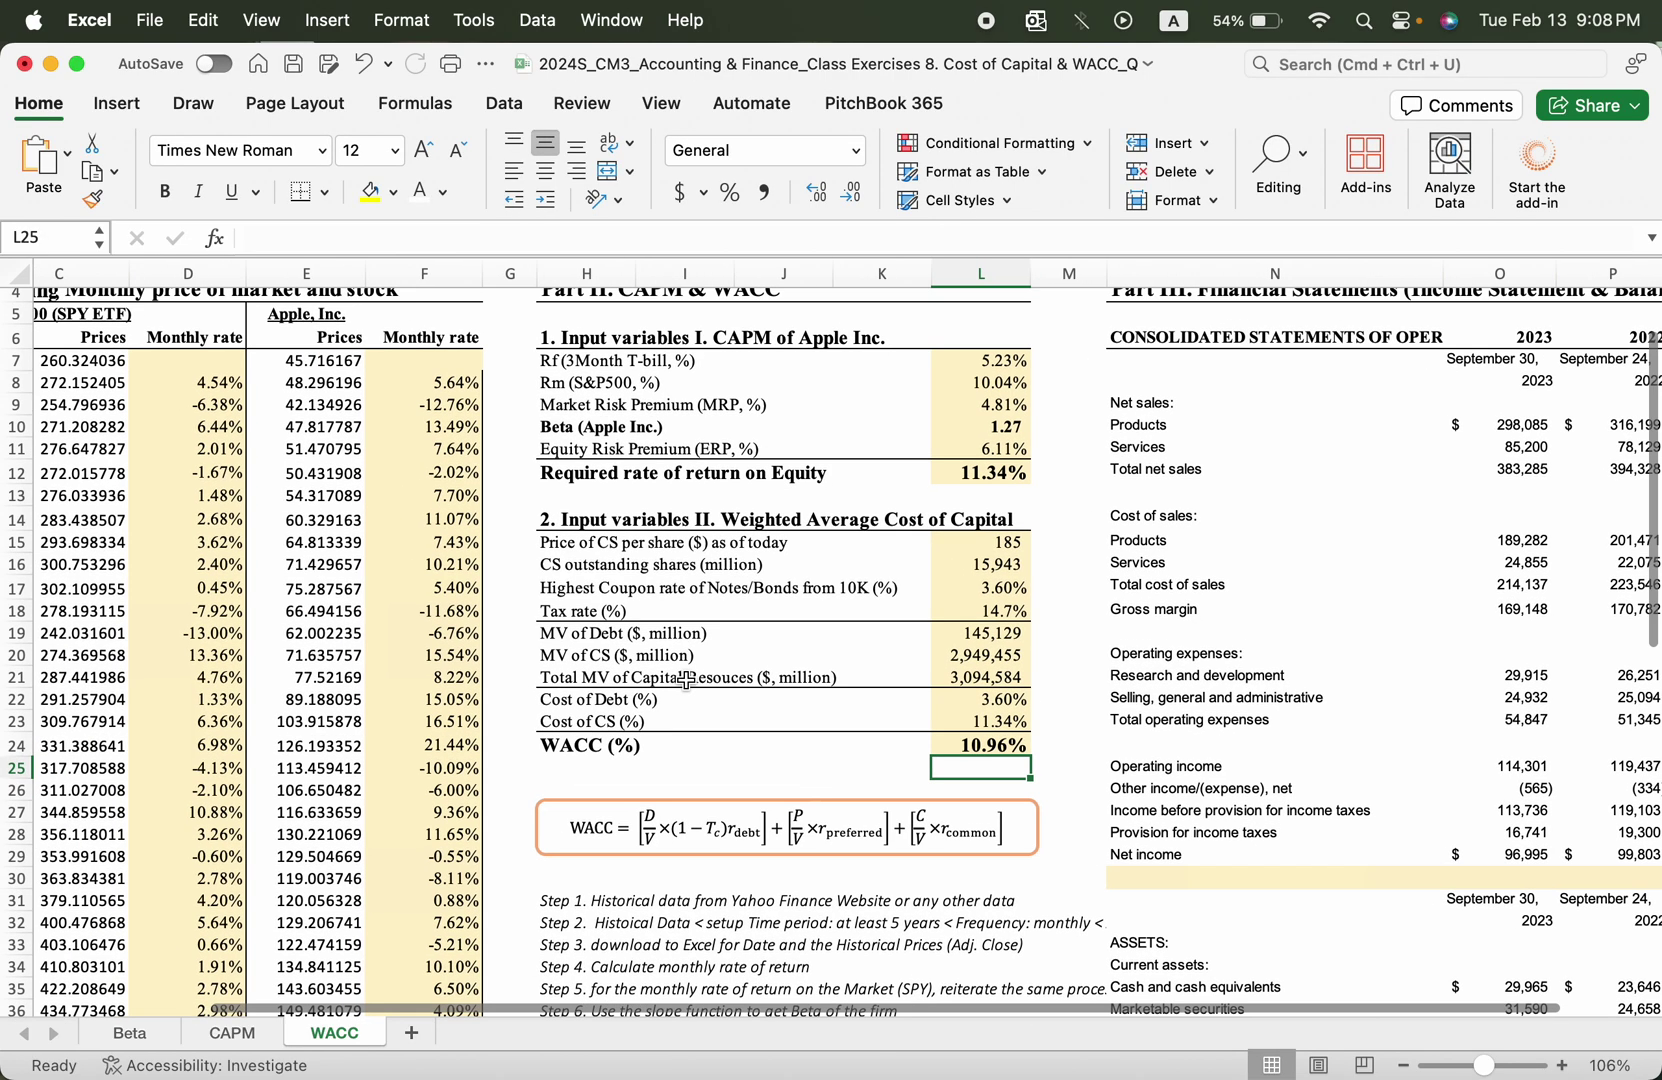
scroll(686, 680, left, 3)
scroll(686, 680, down, 2)
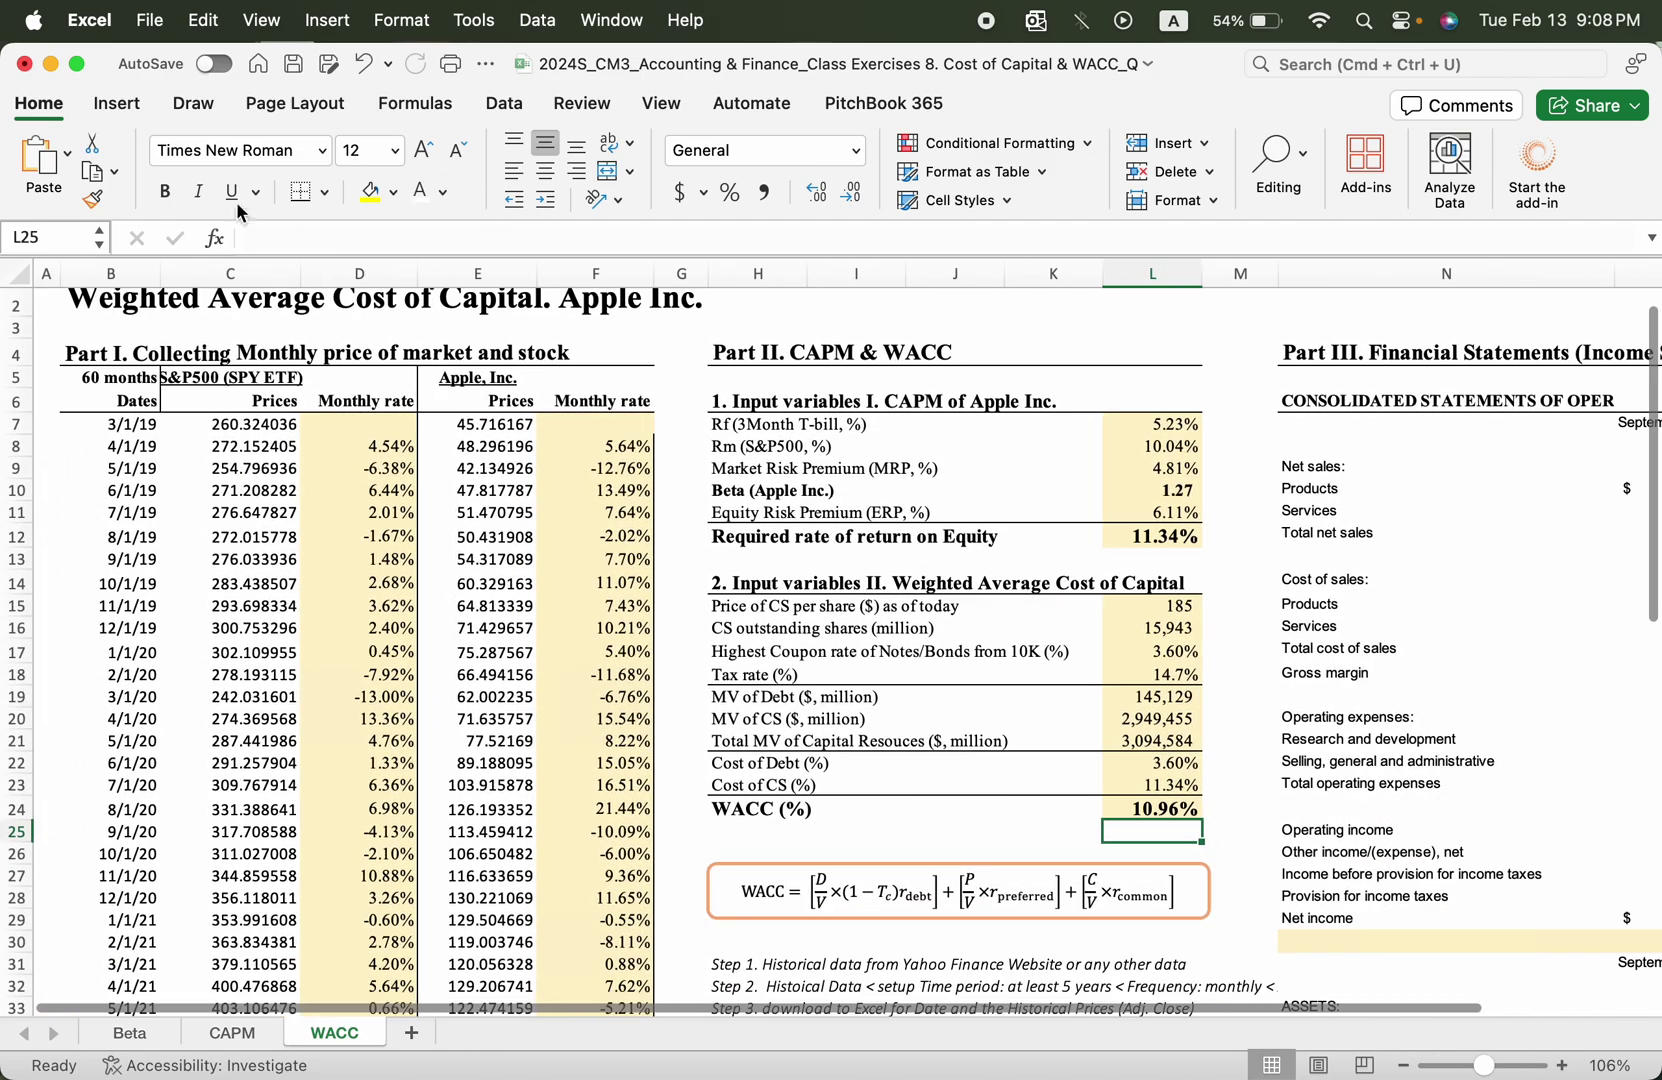